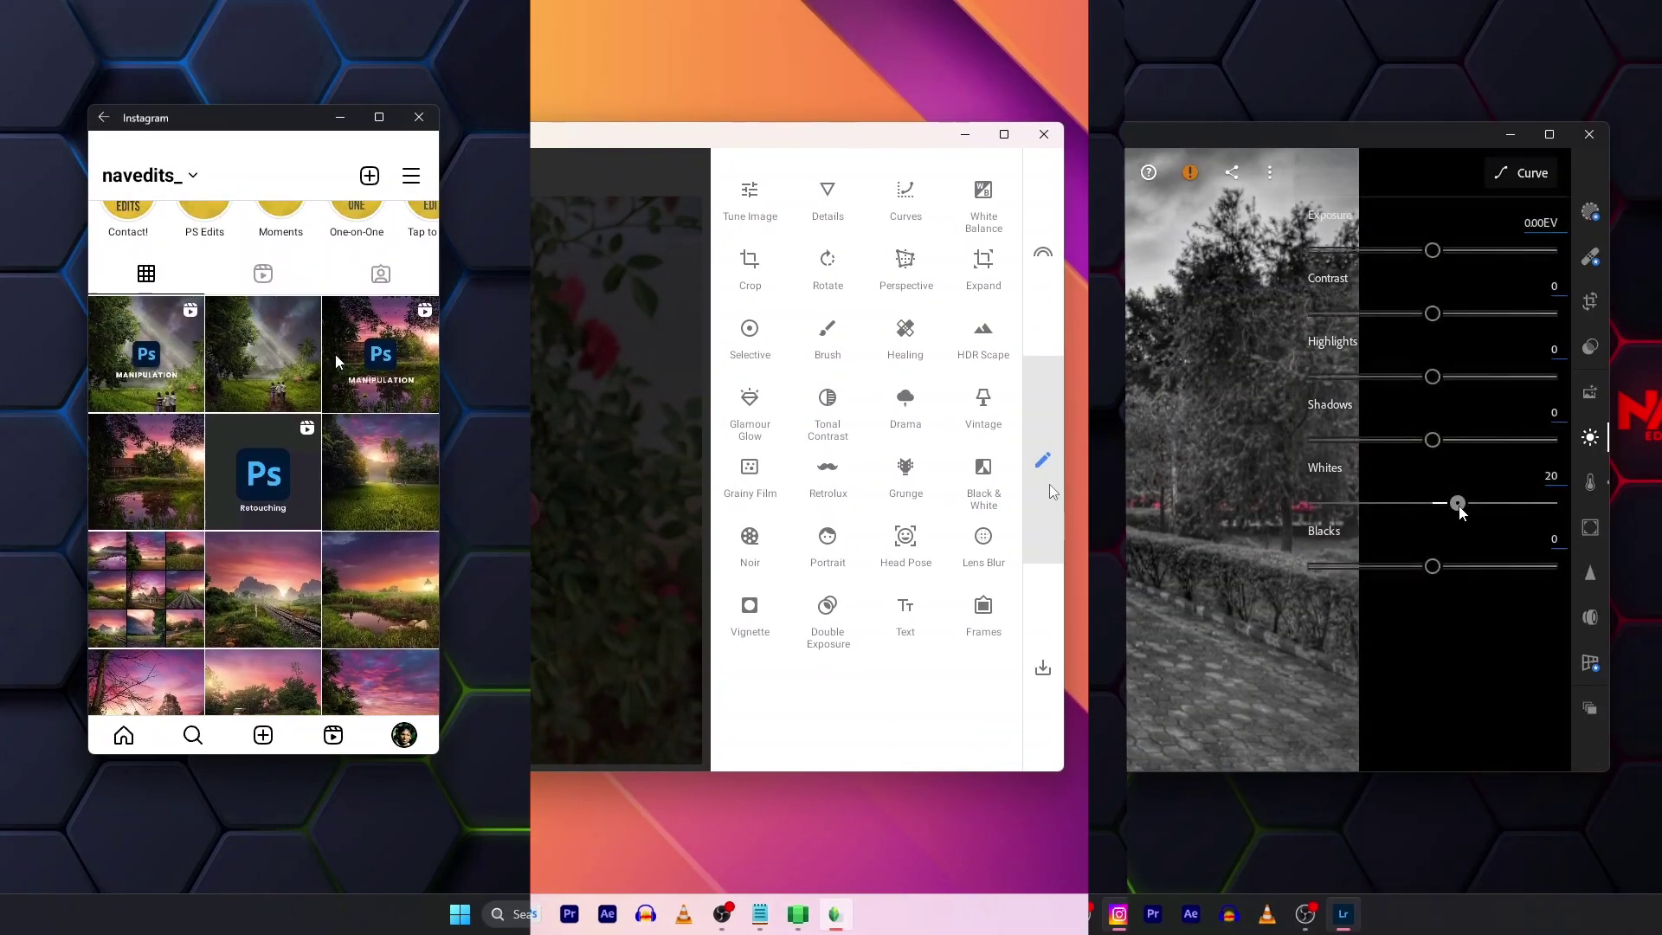
Preview an Instagram post, lower a photo's Blacks value, and view a Store app page
click(309, 373)
drag(1432, 566, 1392, 566)
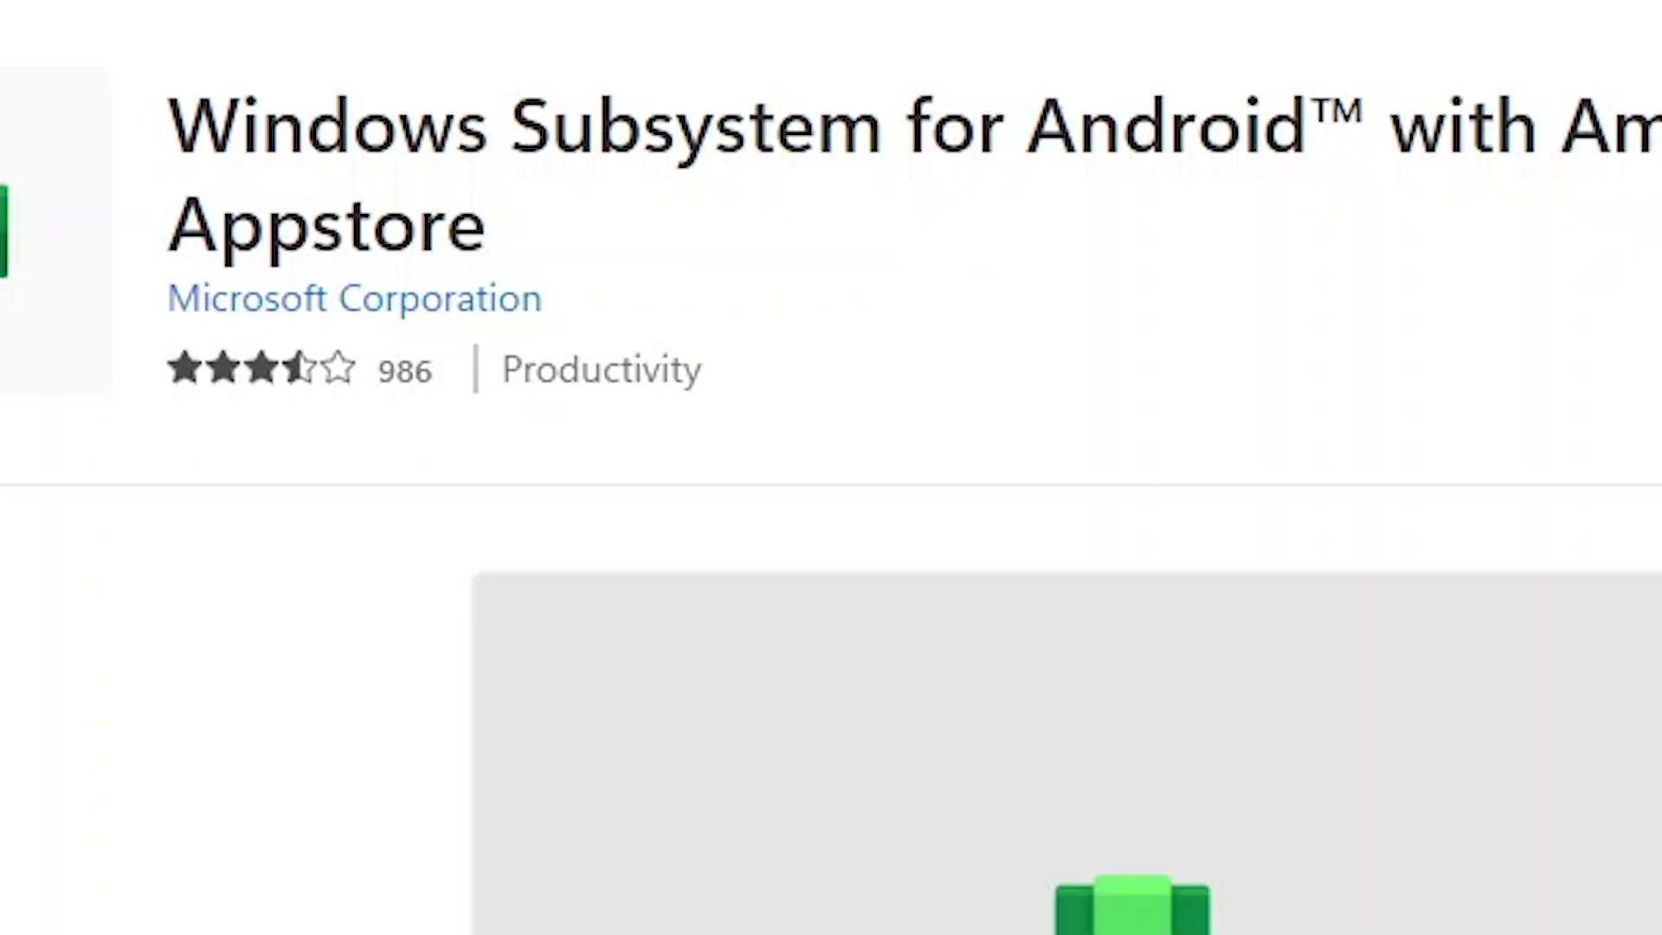
click(1243, 221)
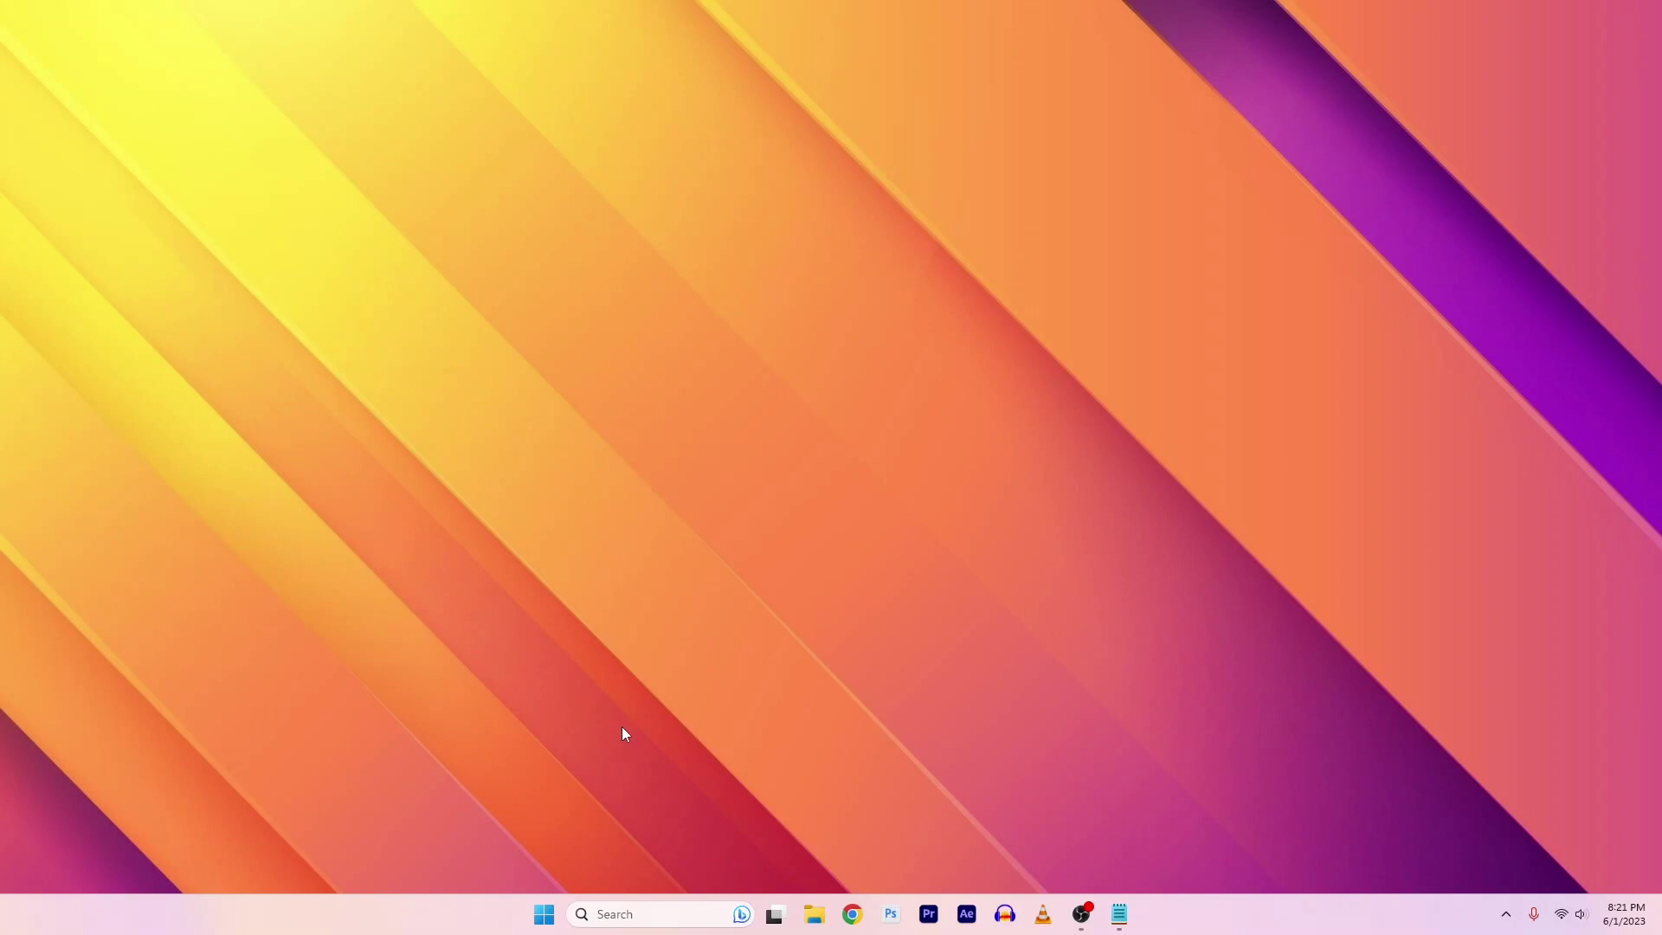
Enable Virtual Machine Platform in 'Turn Windows features on or off' and close the completion notice
click(545, 918)
text(tur)
text(n)
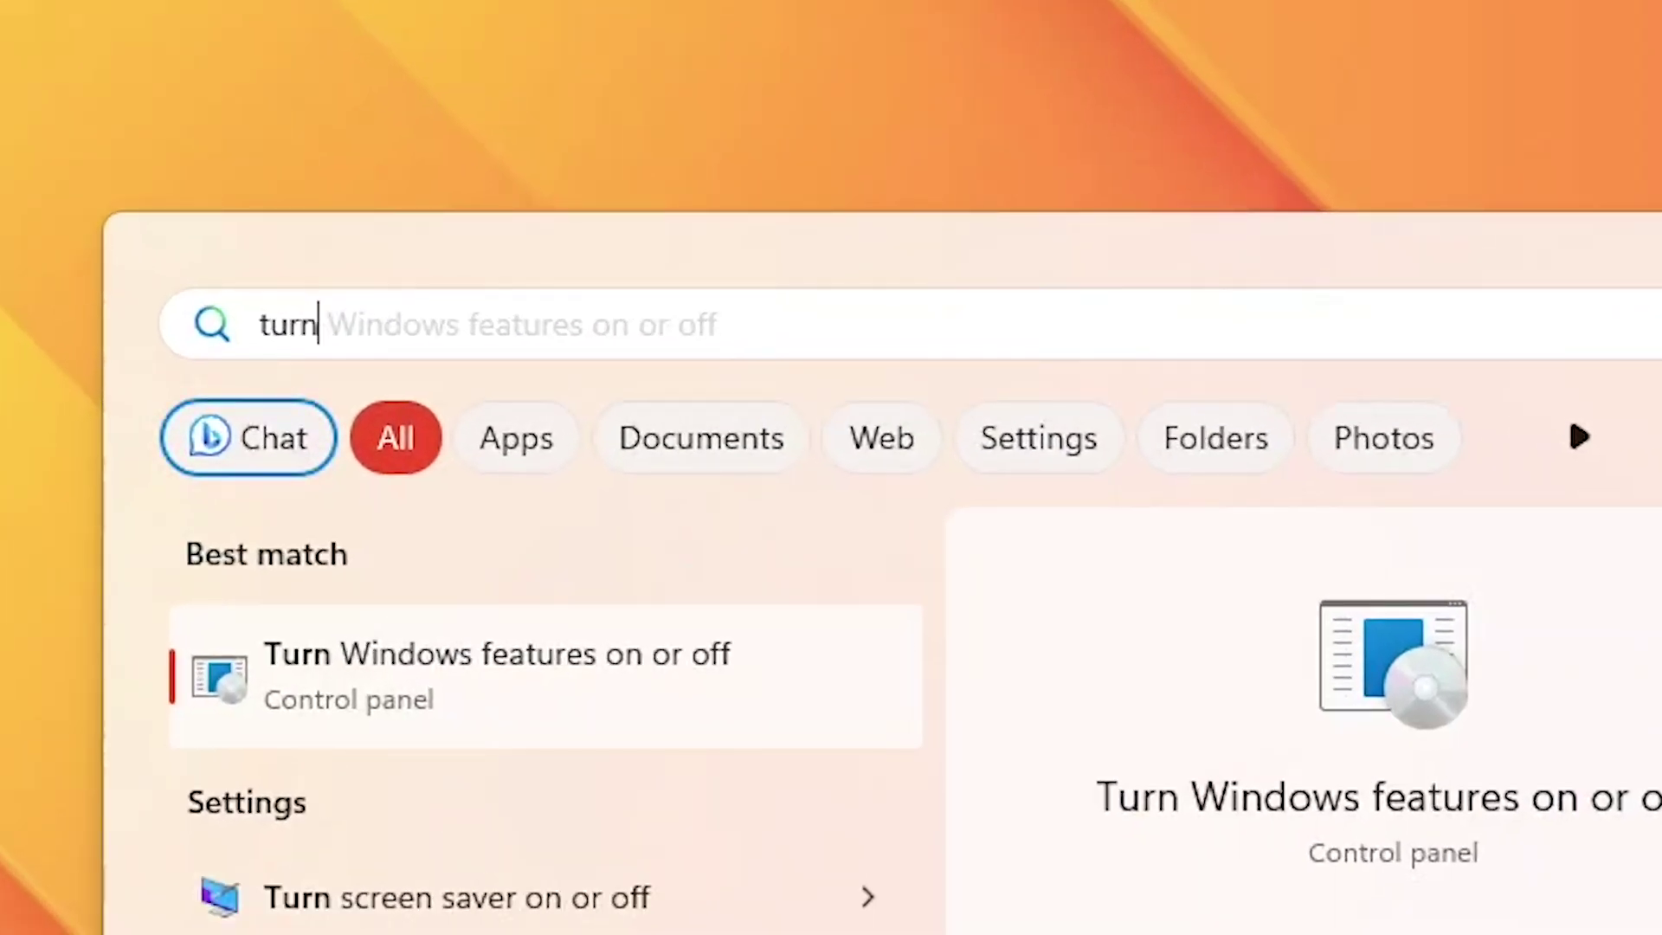
click(544, 669)
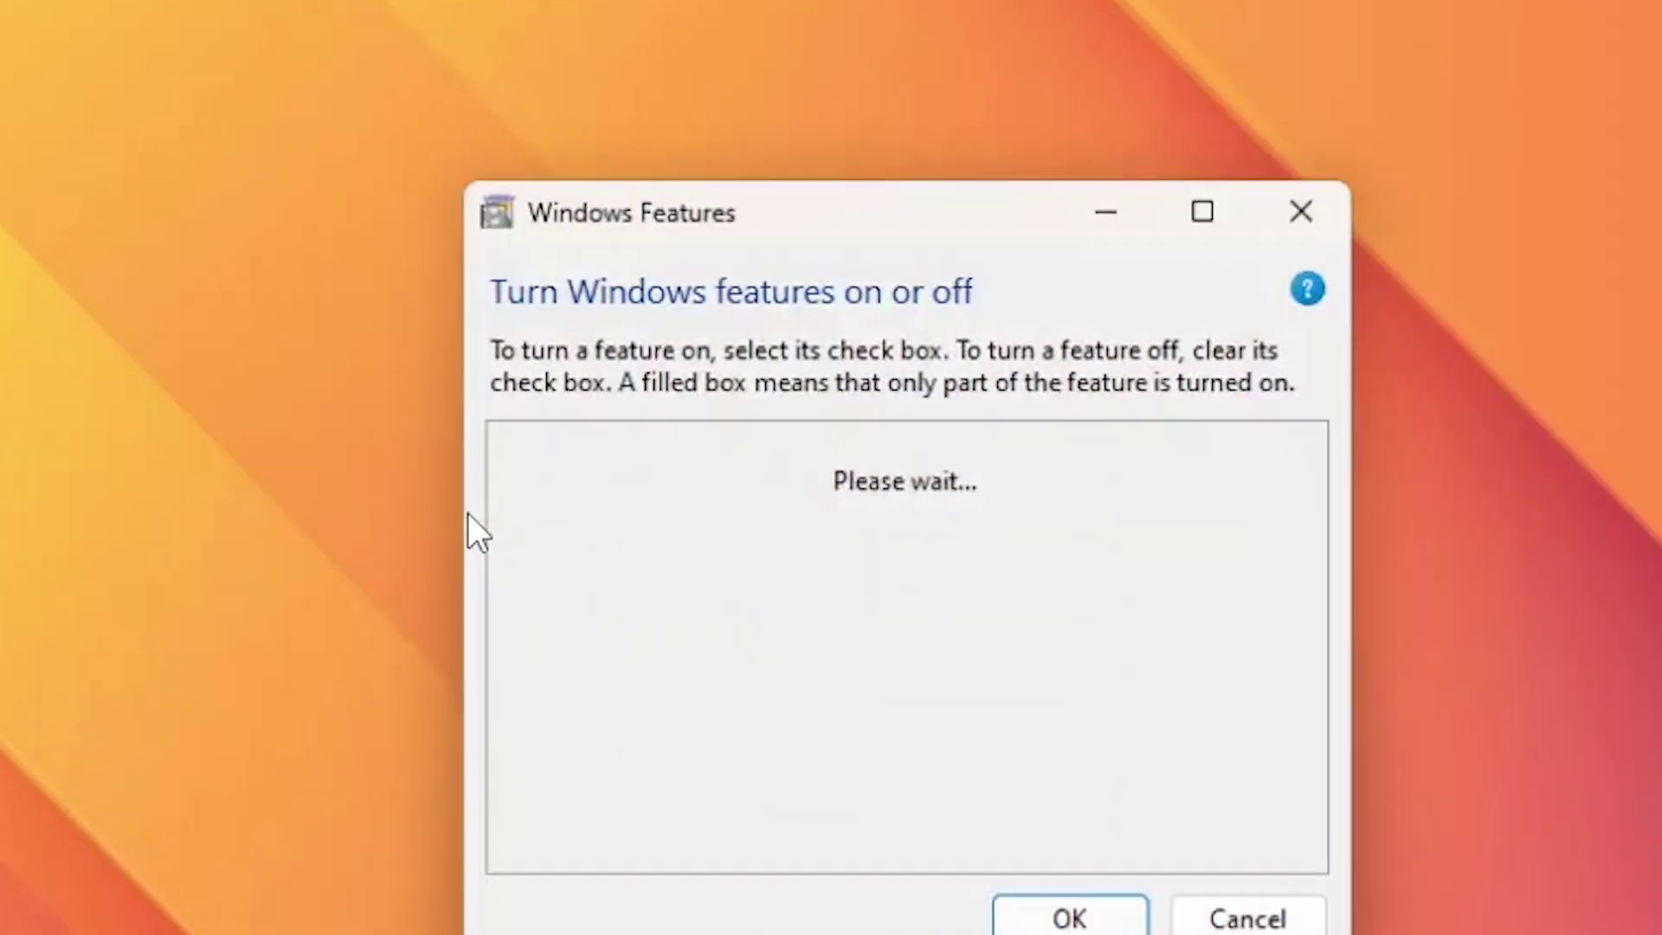
scroll(1010, 614, down, 1)
scroll(1022, 599, down, 1)
scroll(1021, 599, down, 1)
scroll(1022, 599, down, 2)
scroll(1022, 597, down, 2)
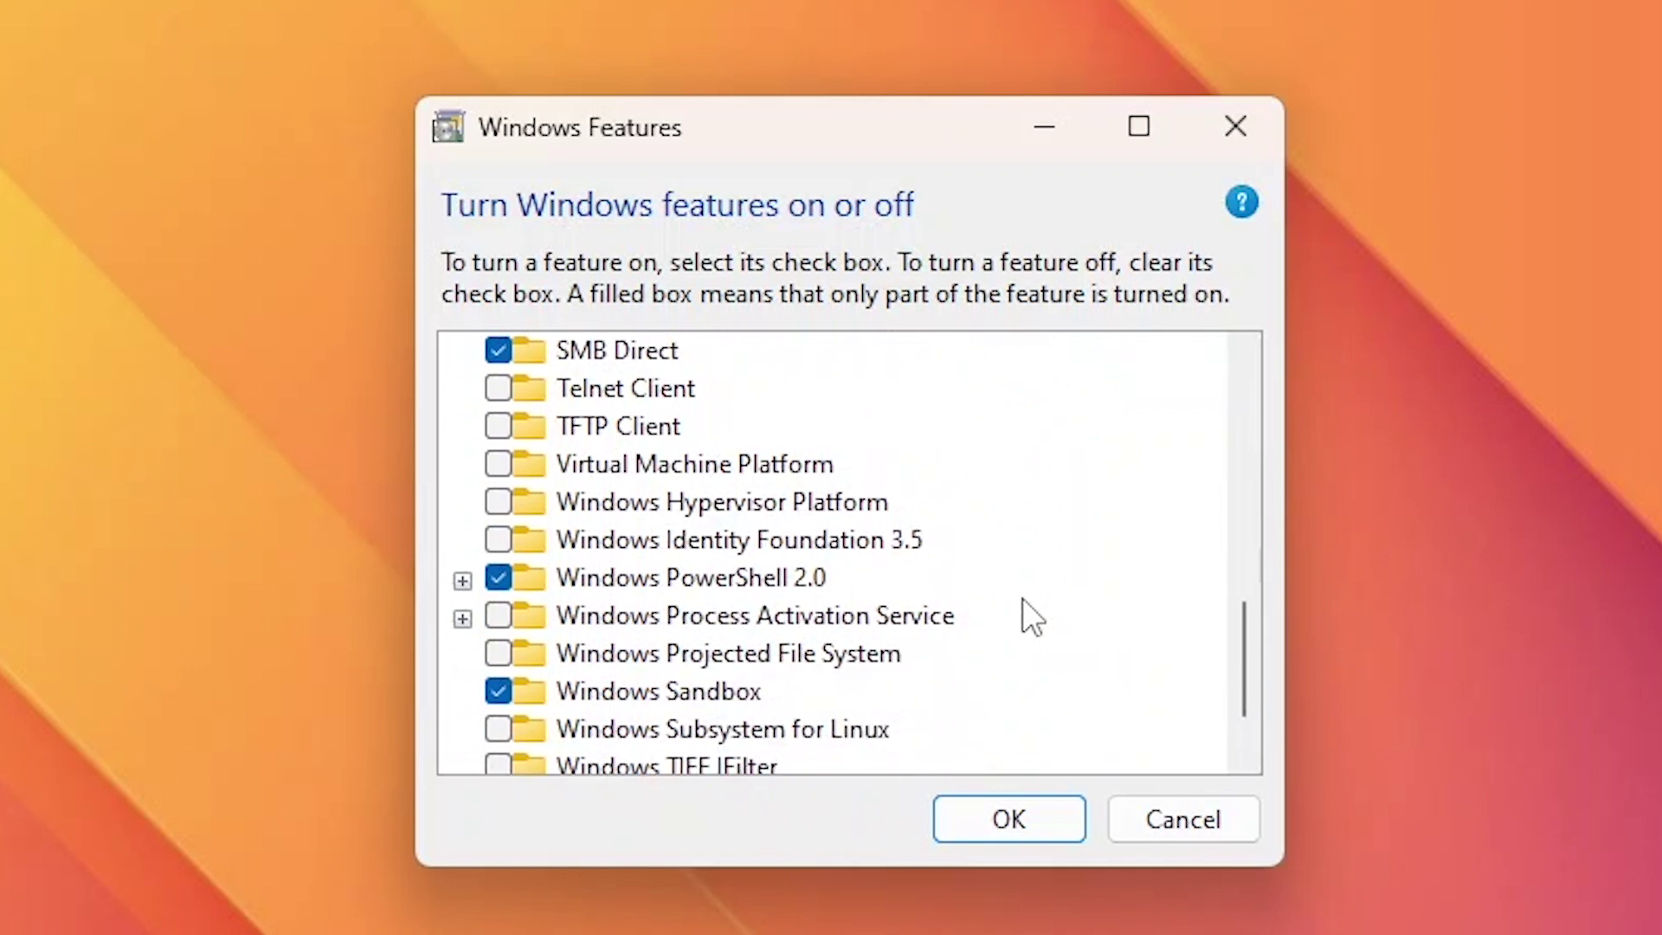
mouse_move(558, 468)
click(499, 465)
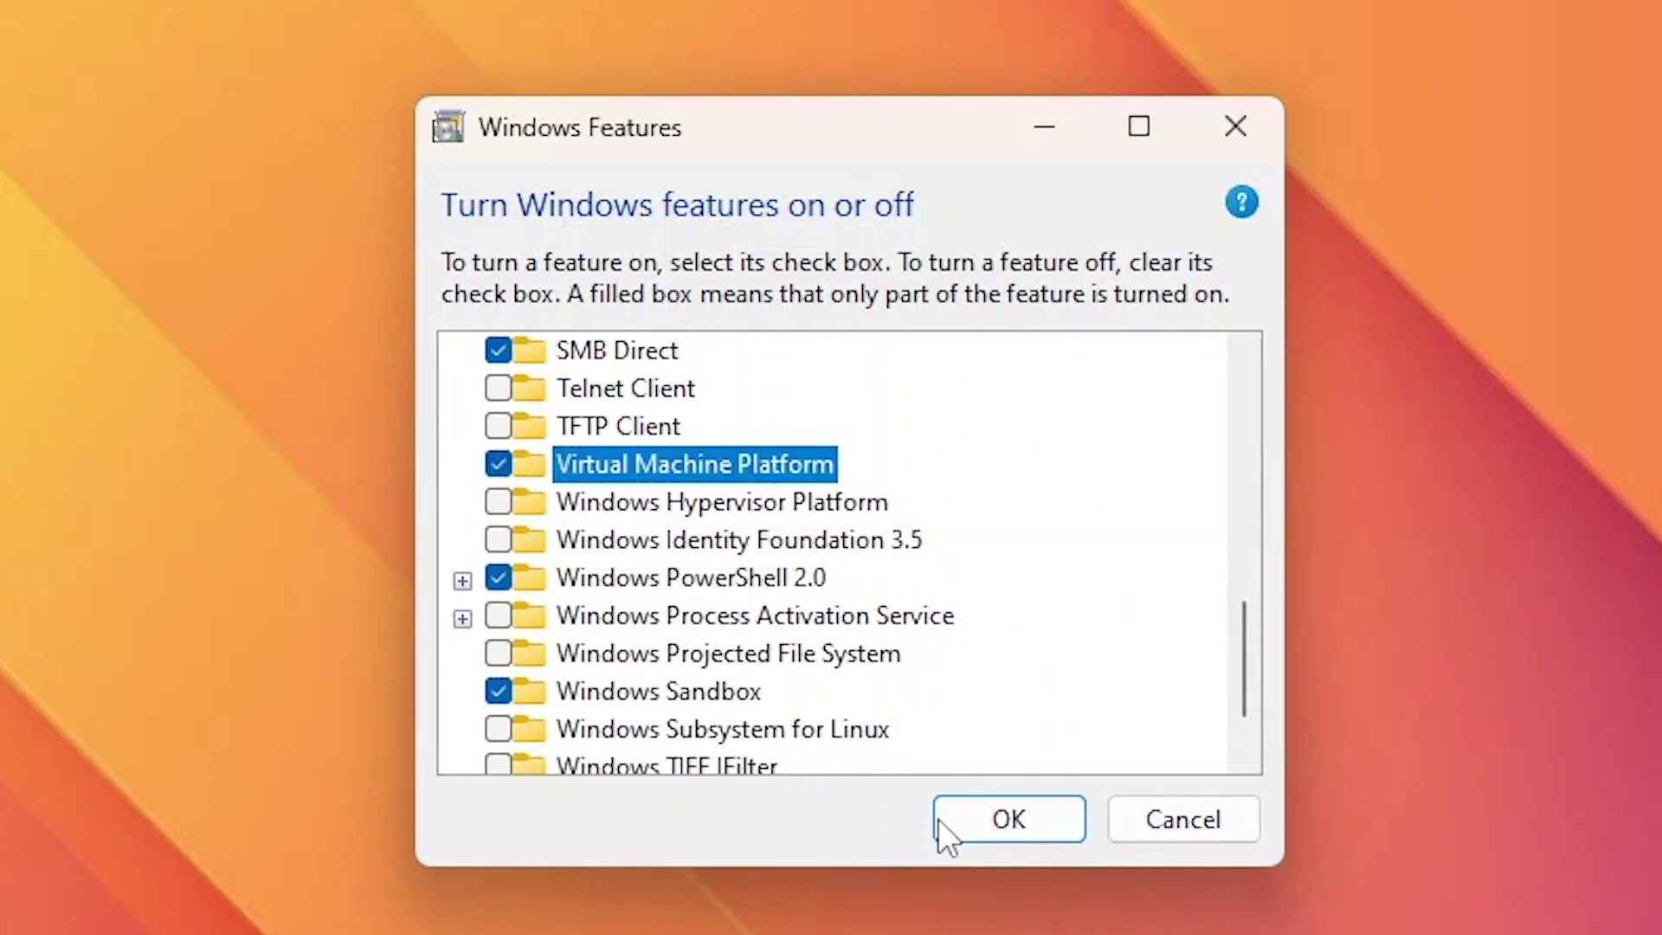
click(980, 822)
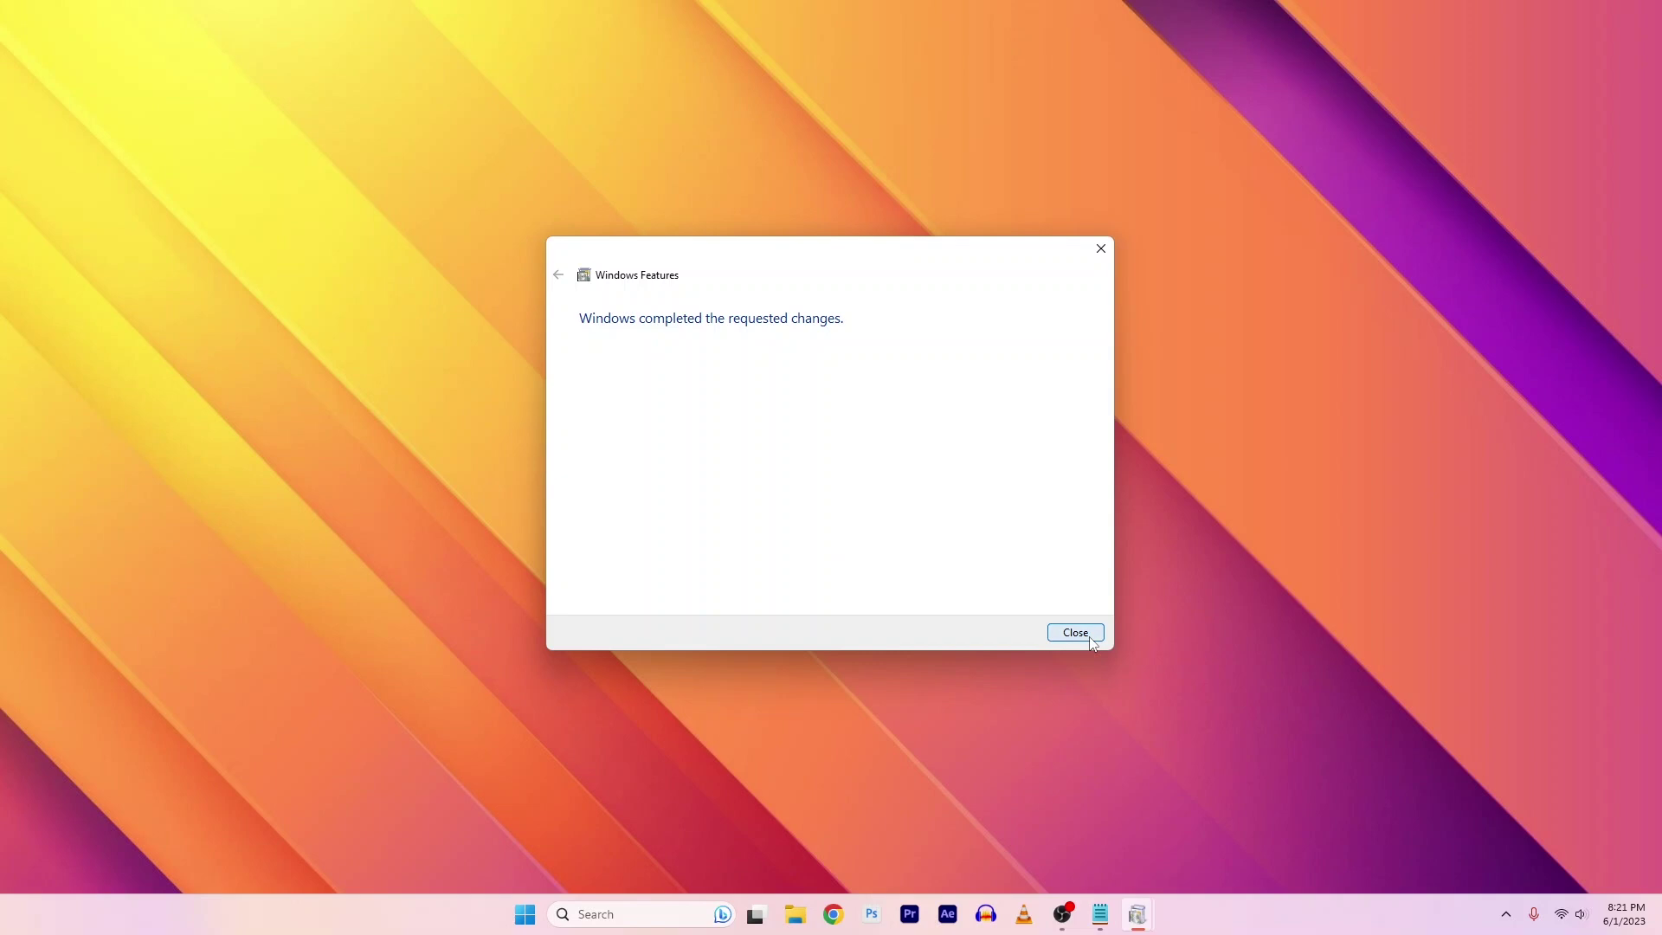
click(1075, 633)
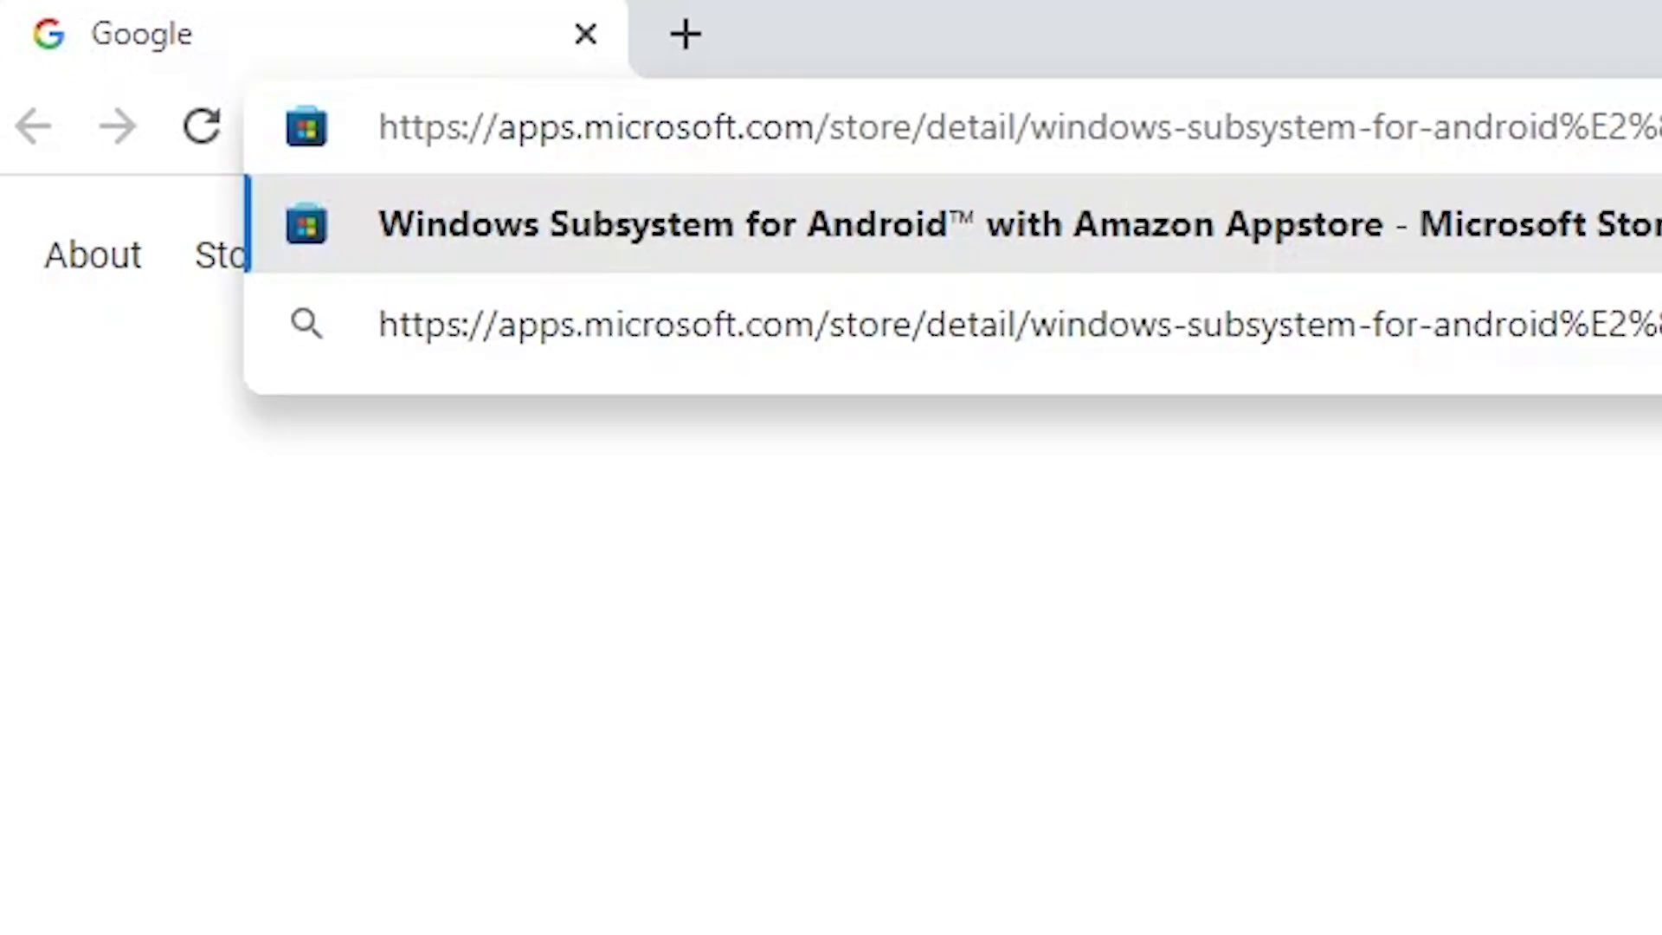
Load the Windows Subsystem for Android Store URL and open its listing in Microsoft Store
key(Return)
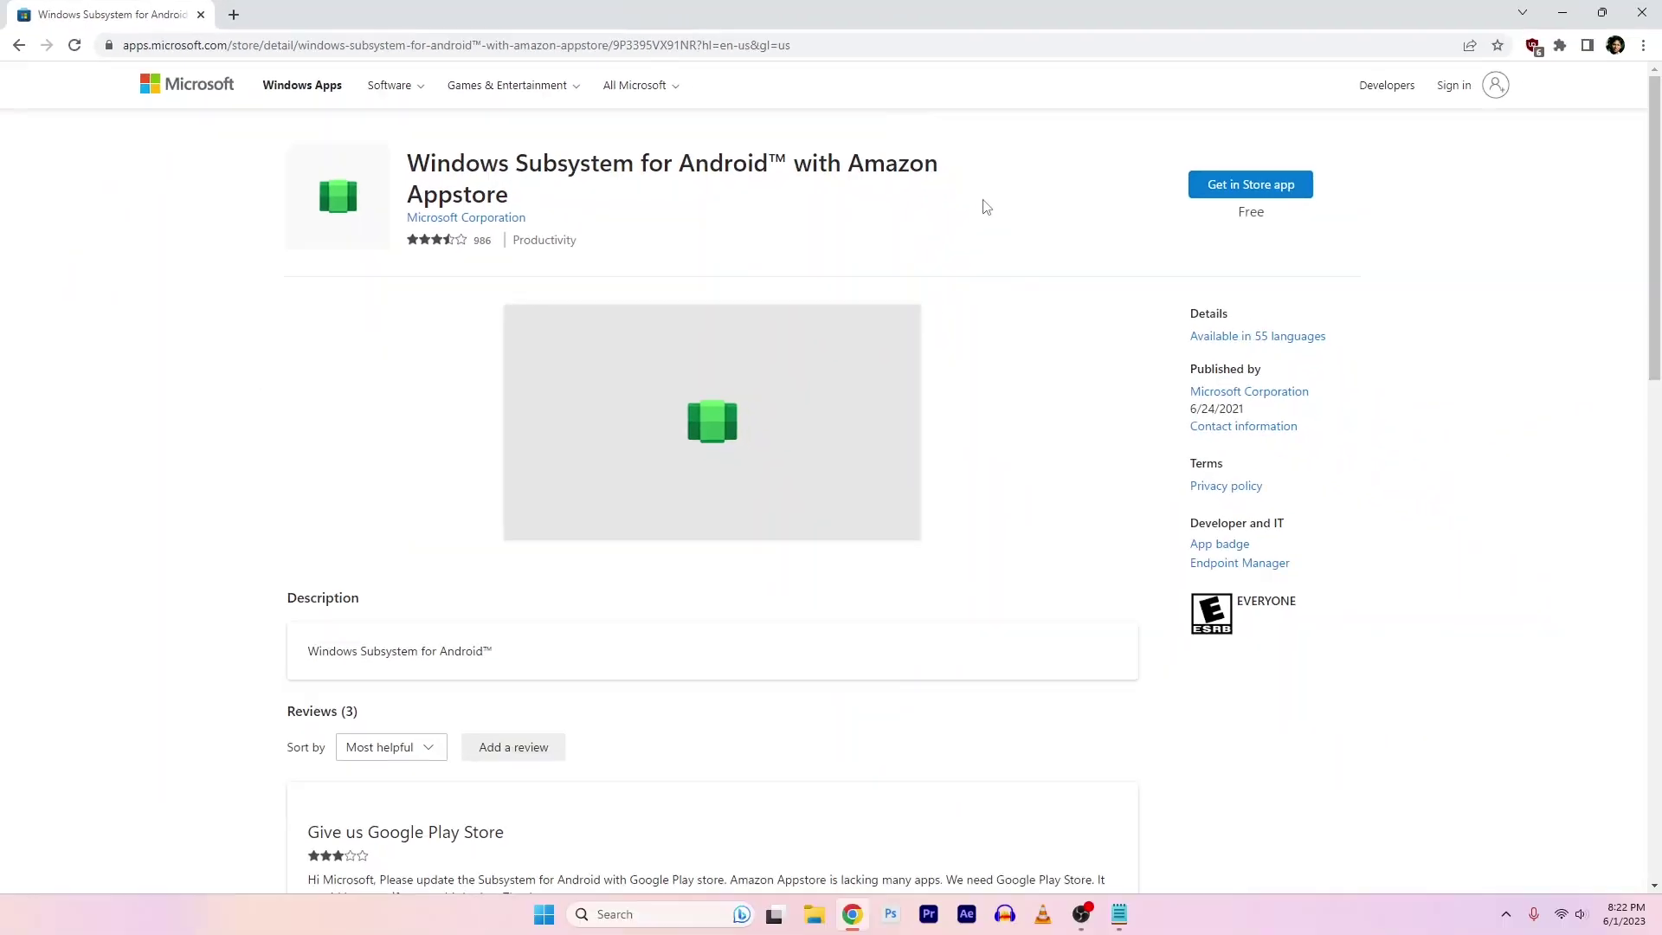
click(1251, 187)
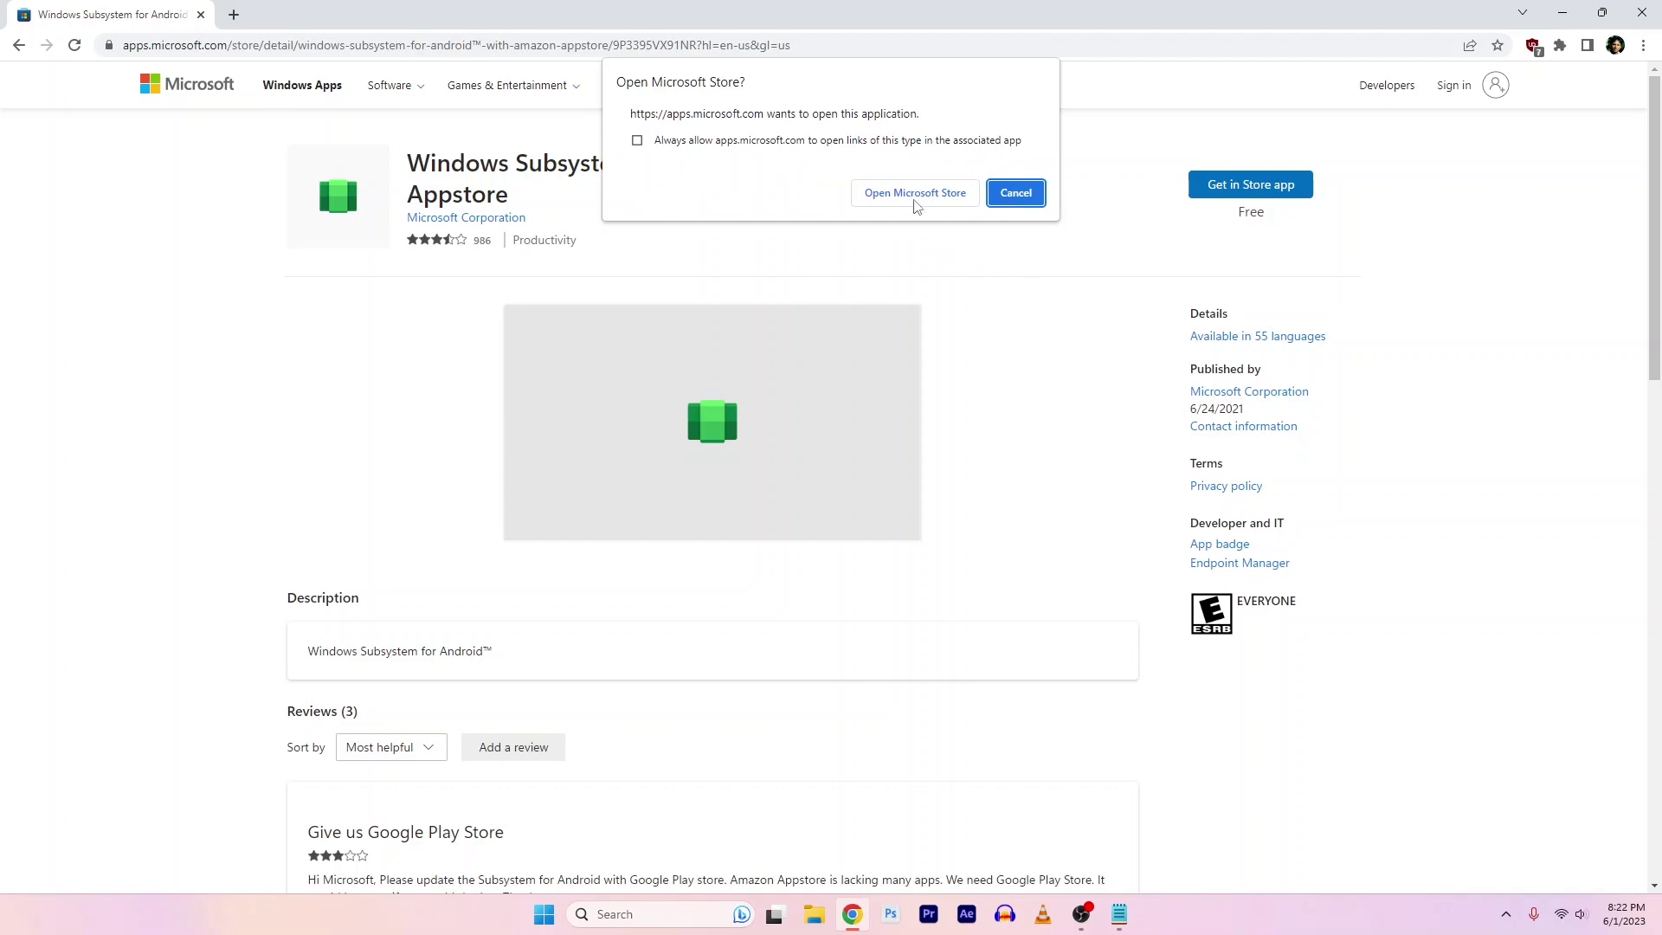
click(914, 194)
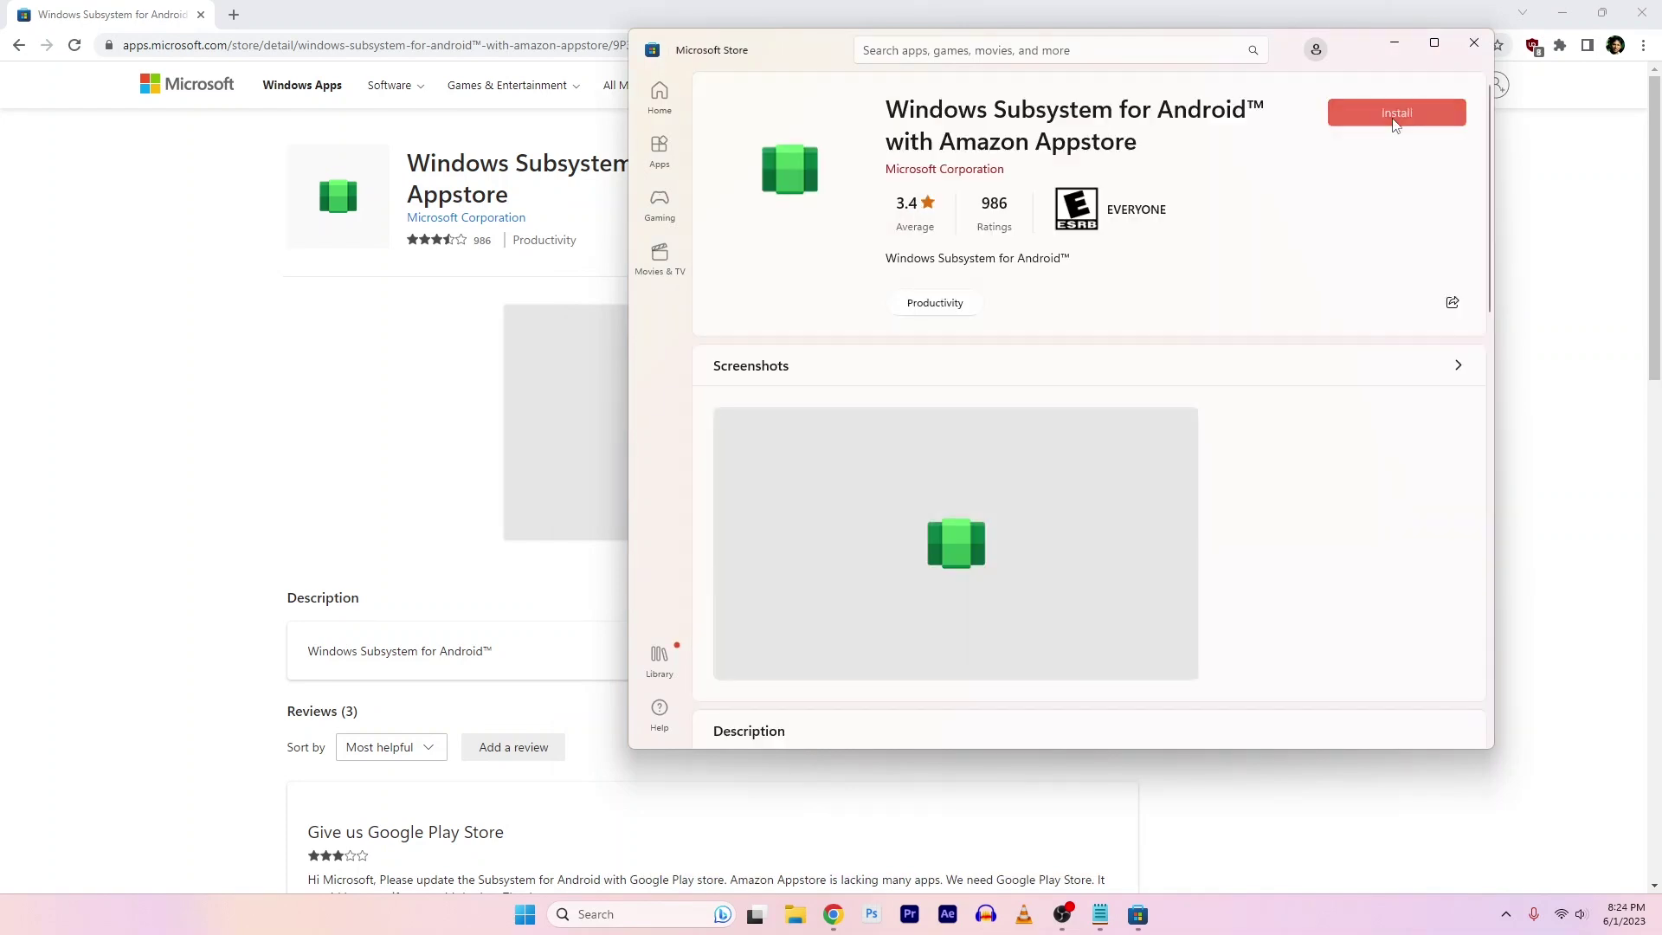
Download Windows Subsystem for Android with Amazon Appstore, launch it, and close Microsoft Store
click(1395, 120)
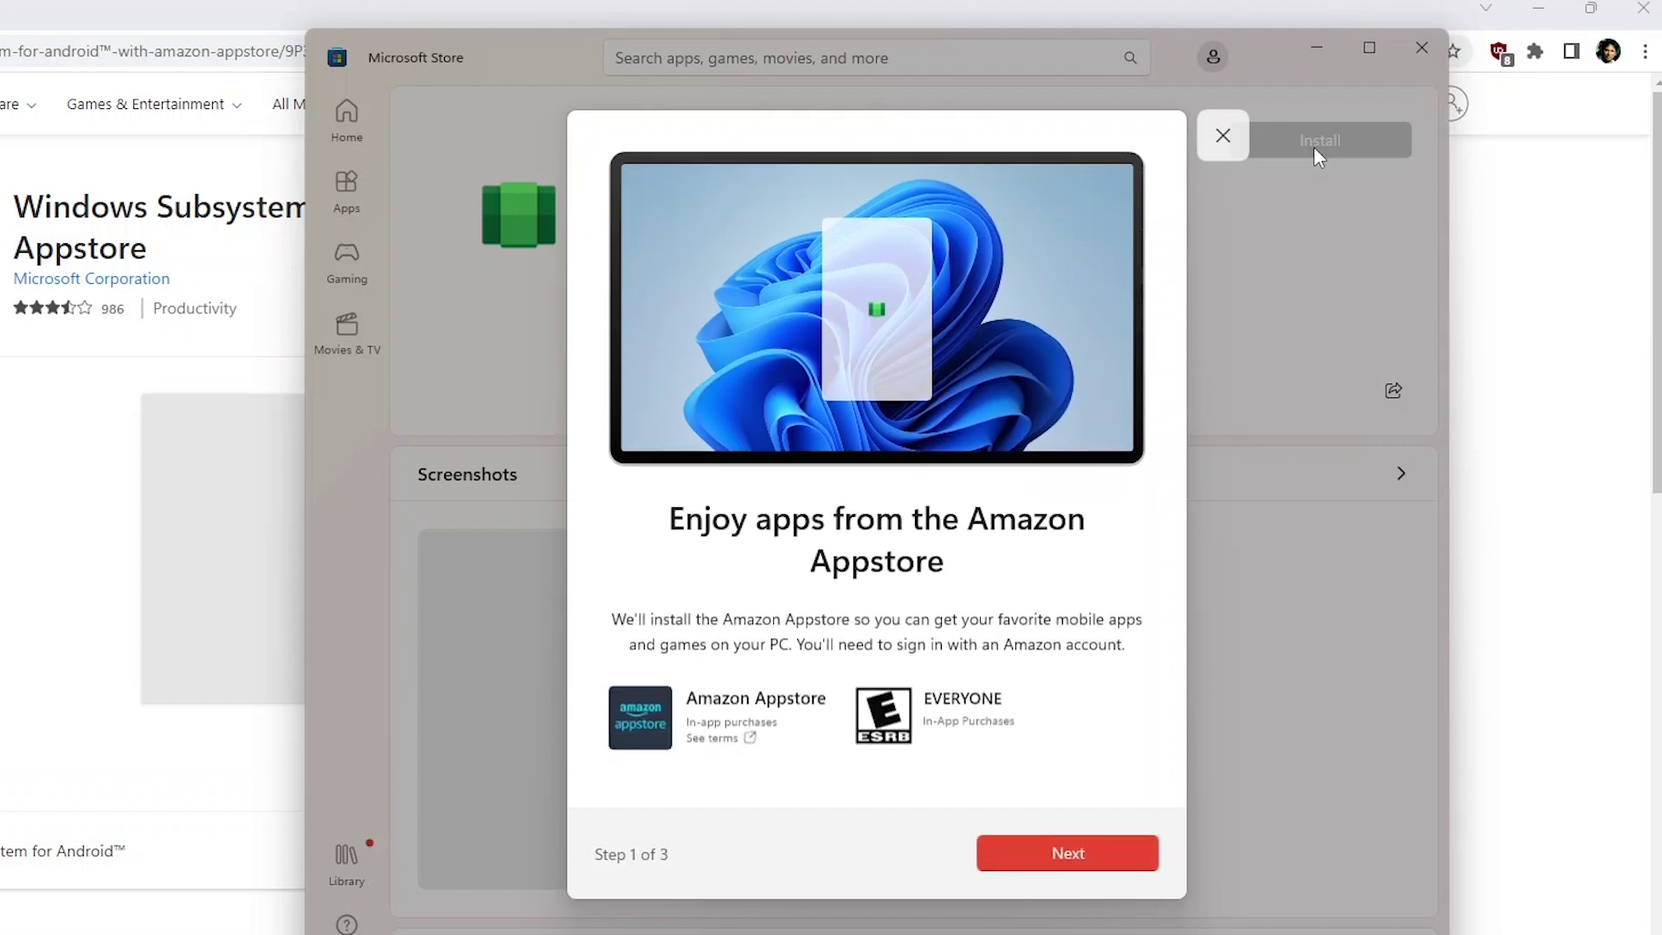
click(1055, 855)
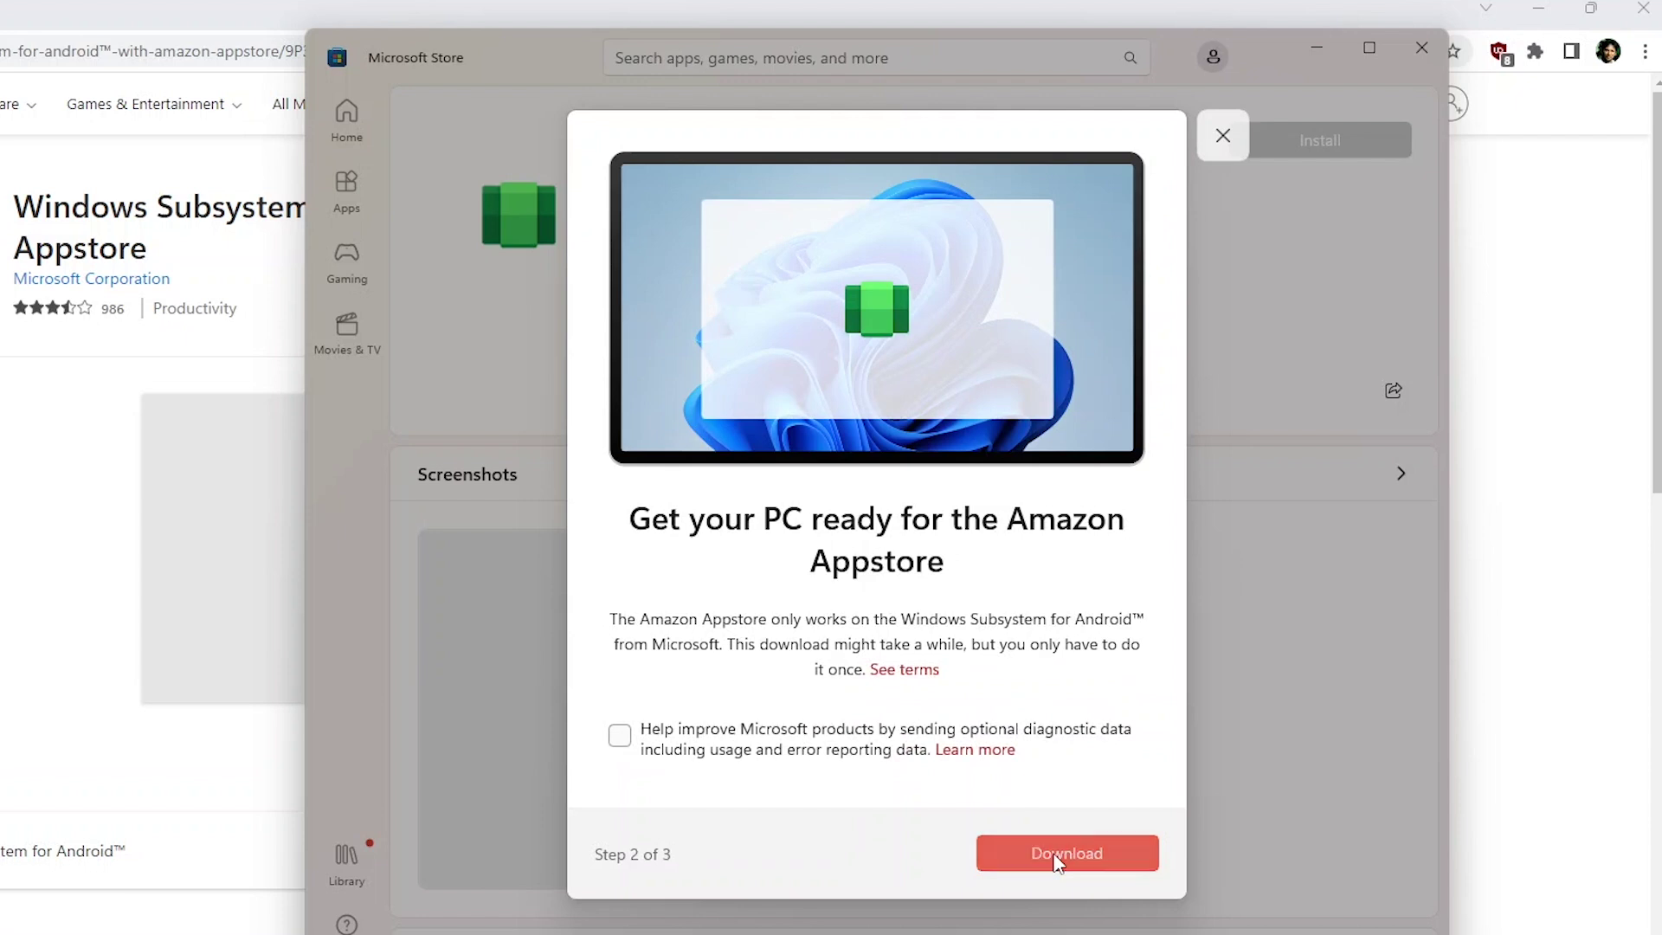
click(1055, 856)
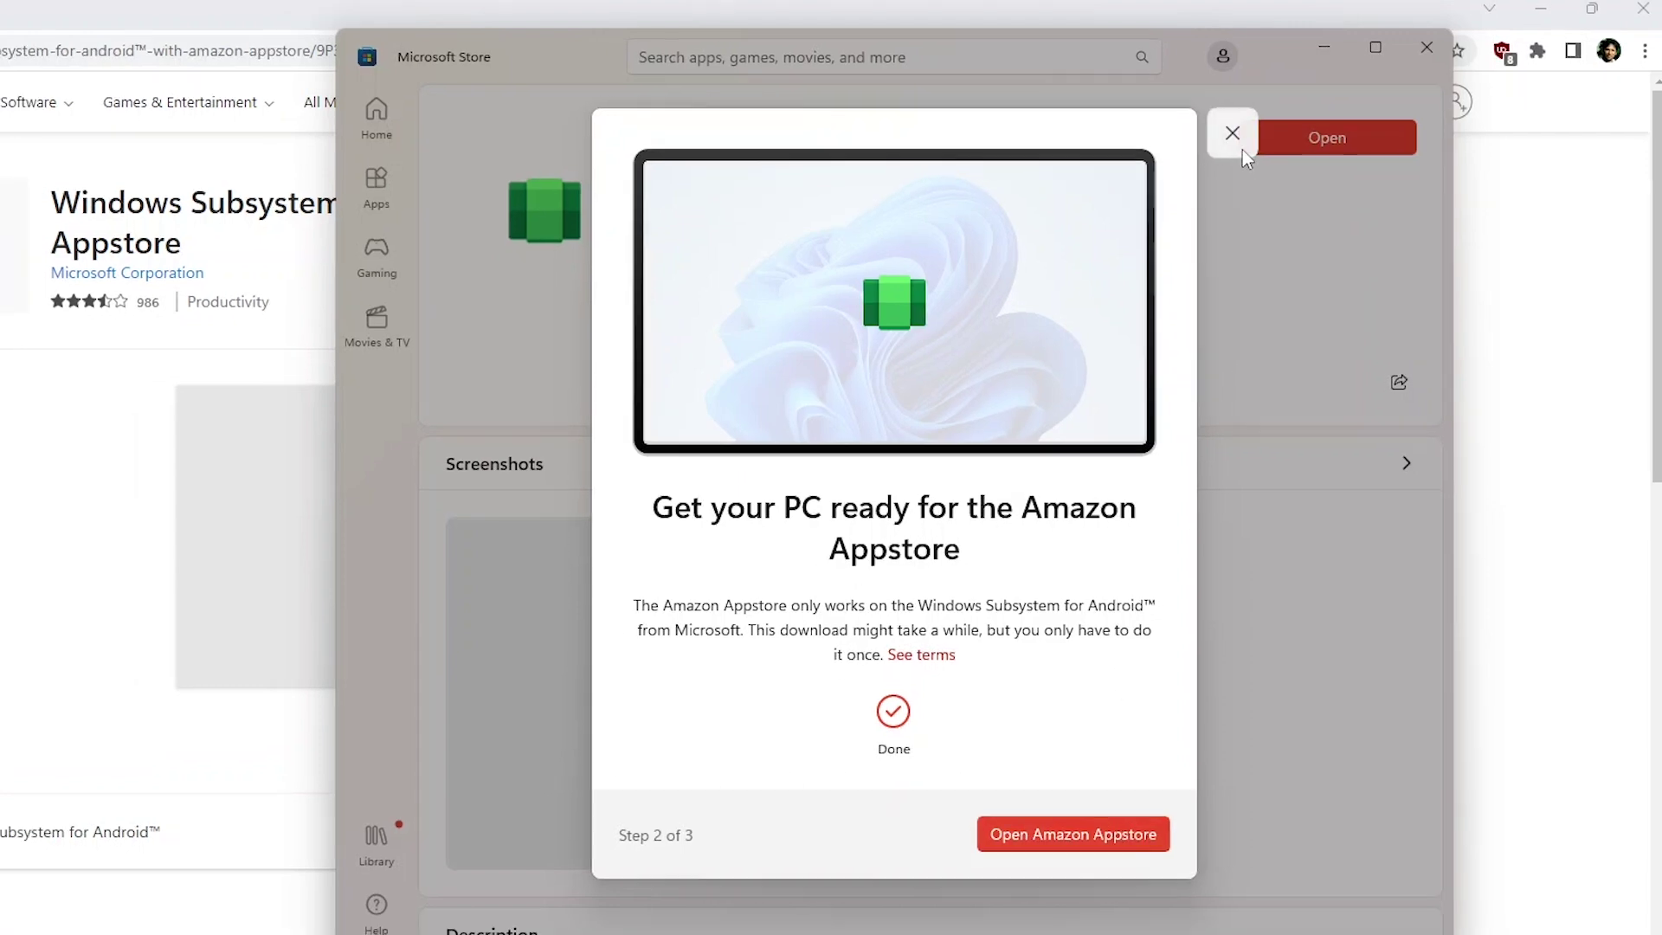
click(1242, 149)
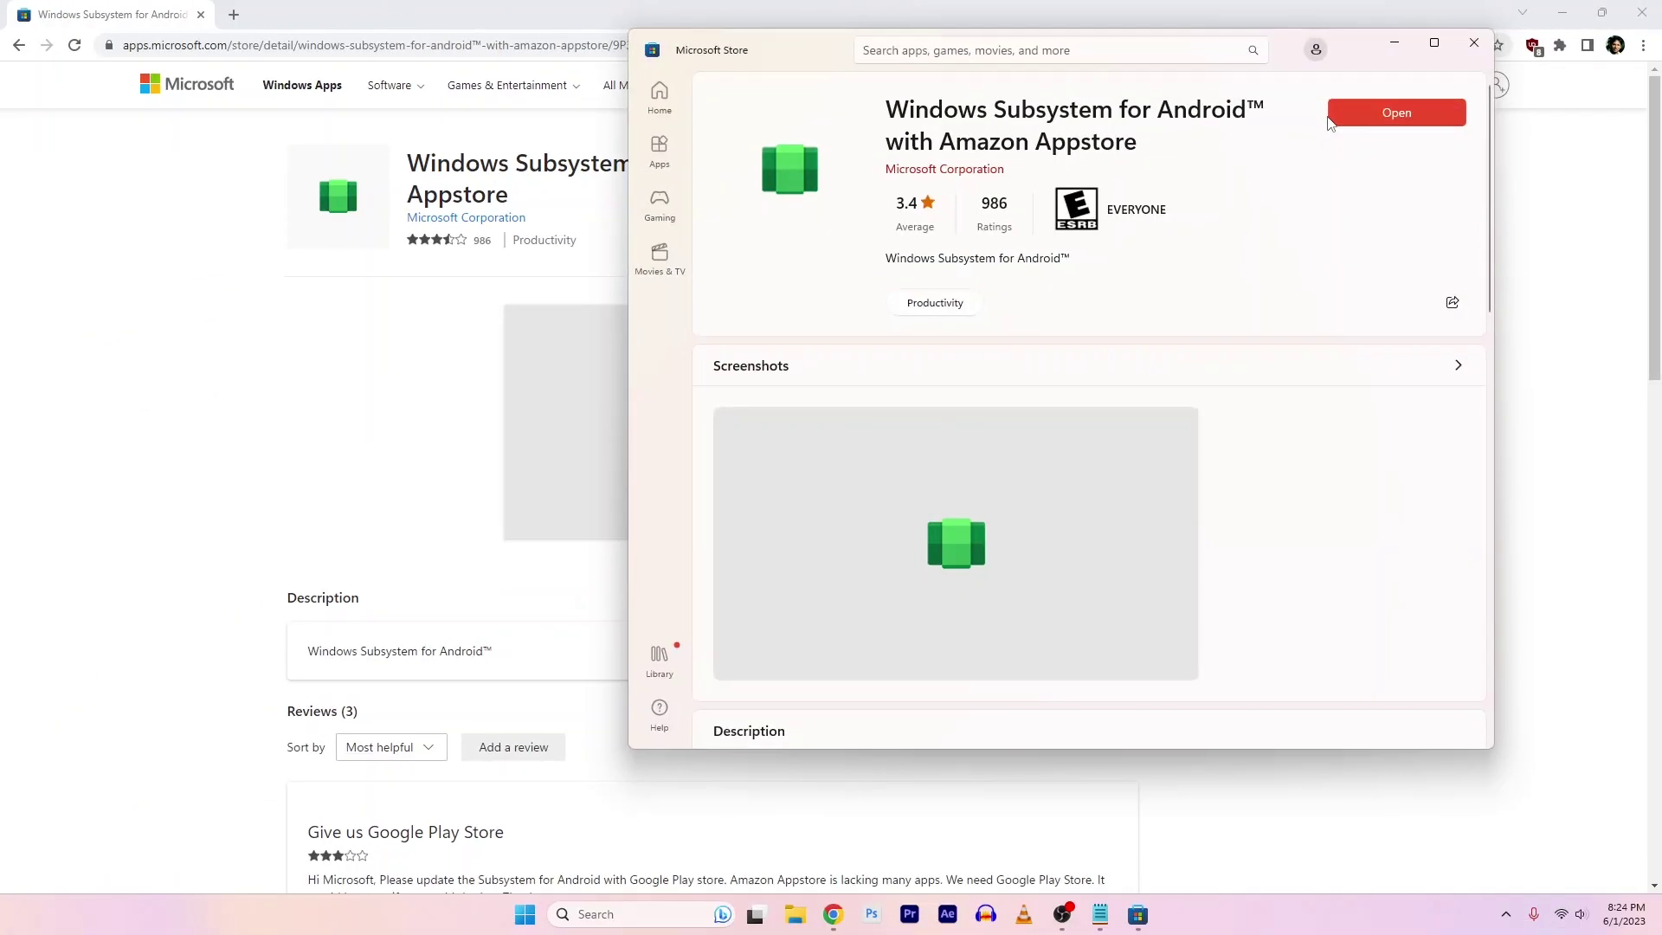
click(1376, 113)
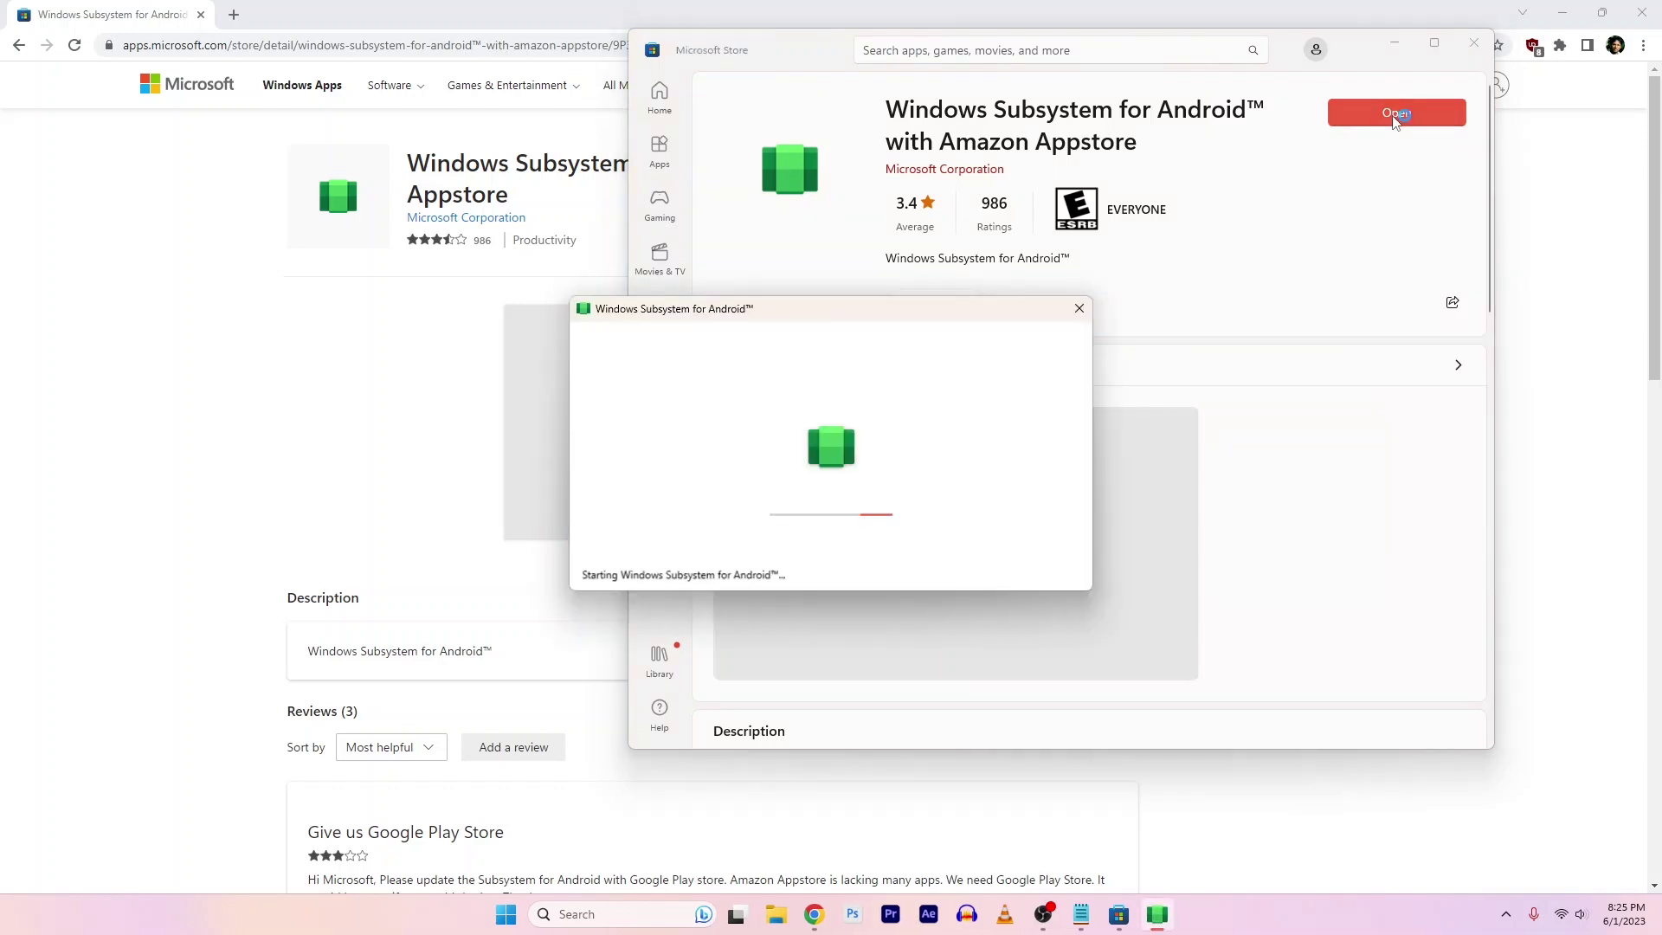
click(1473, 43)
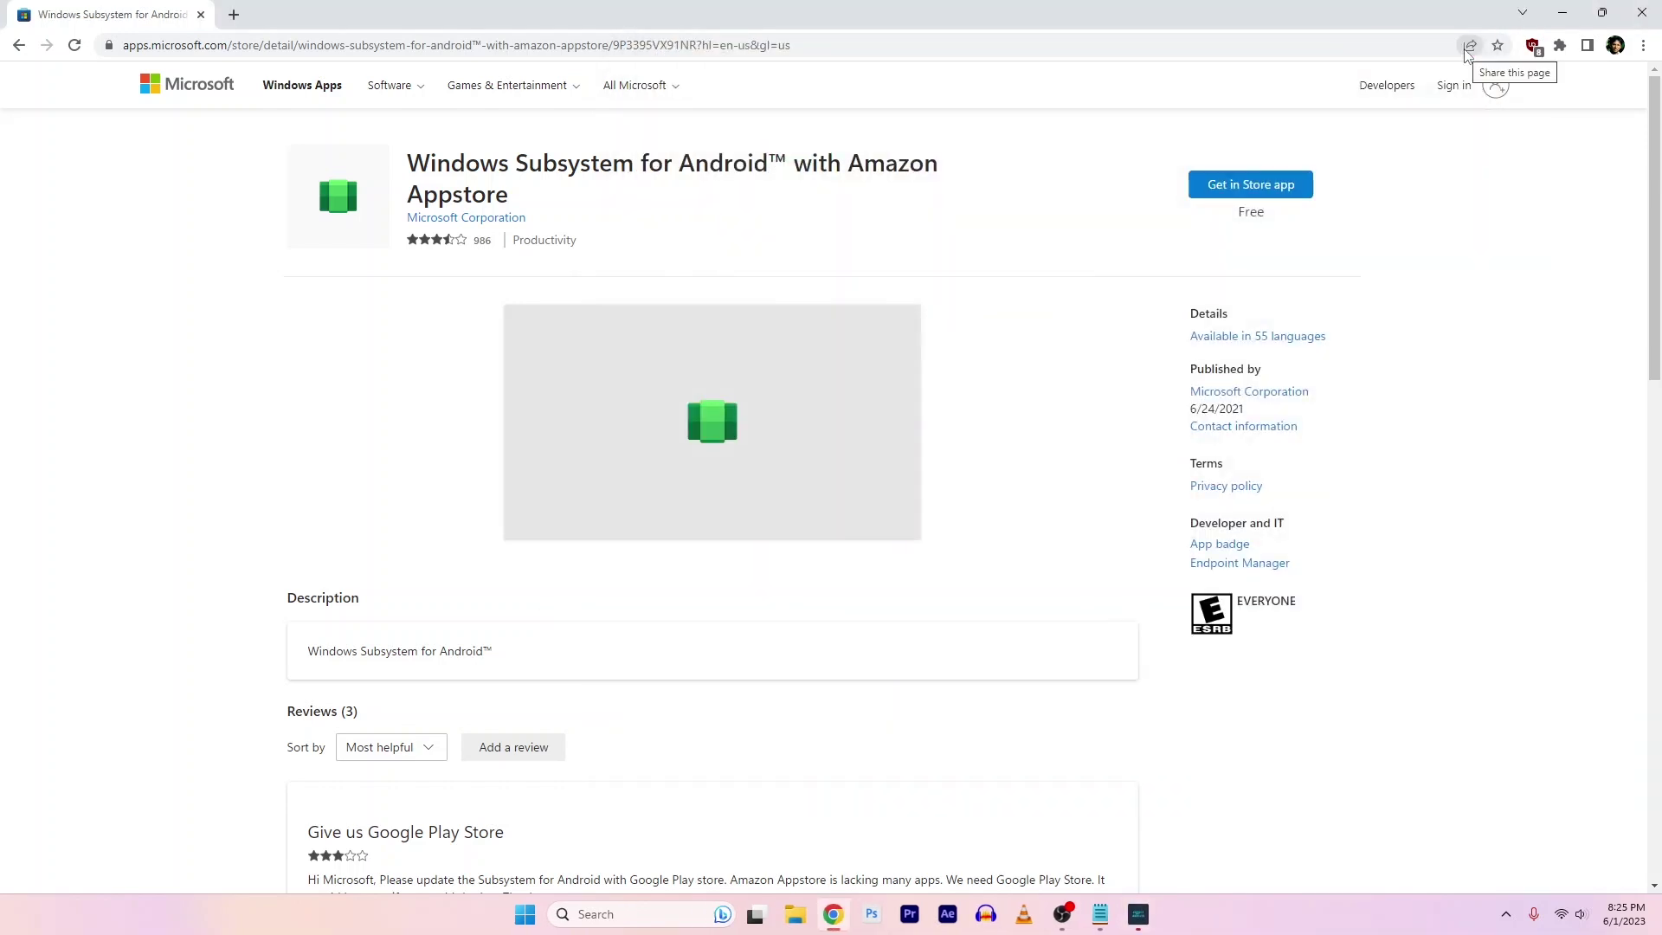
Find Windows Subsystem for Android Settings by searching 'window' in Start and open it
key(super)
text(wind)
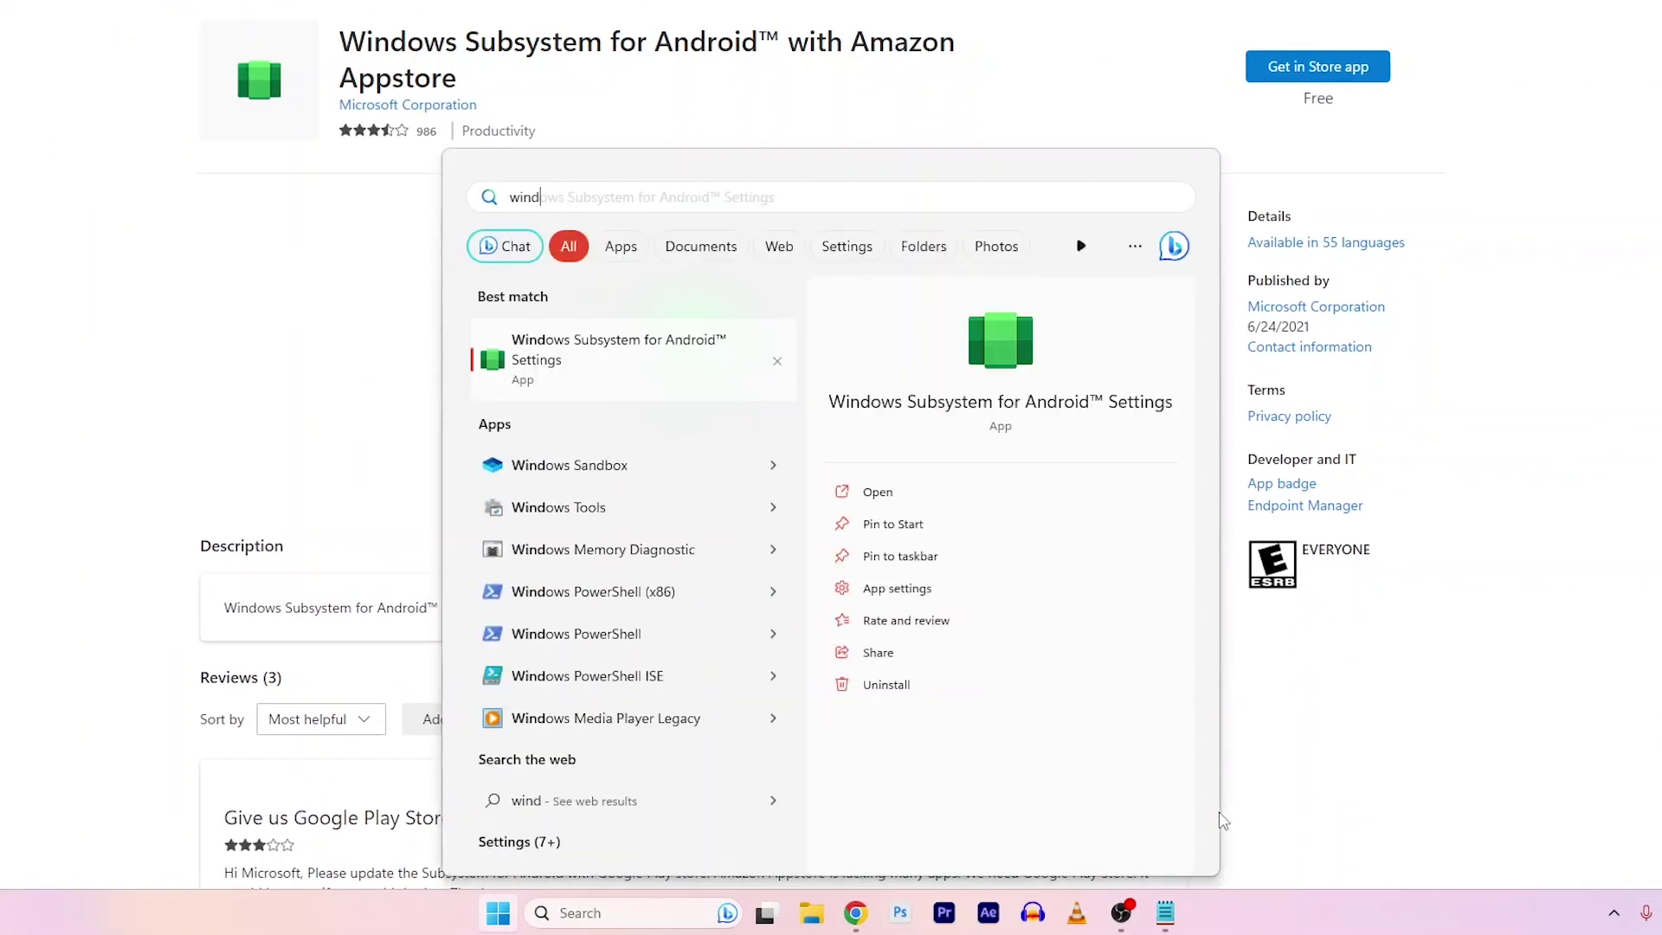
text(ow)
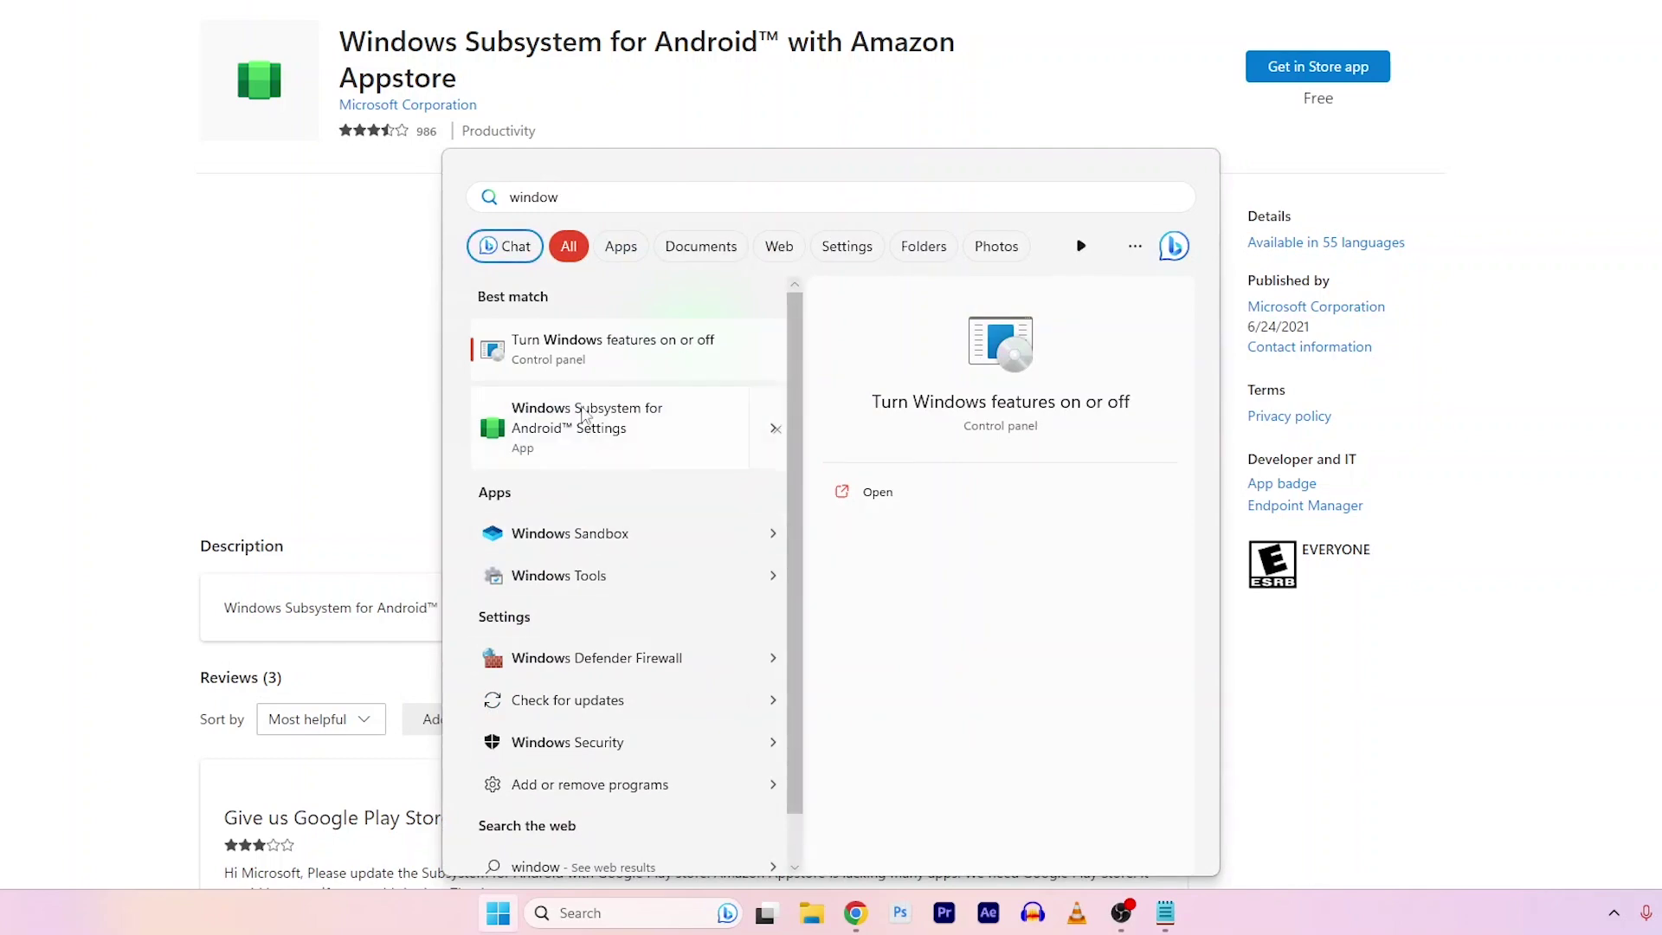
click(600, 433)
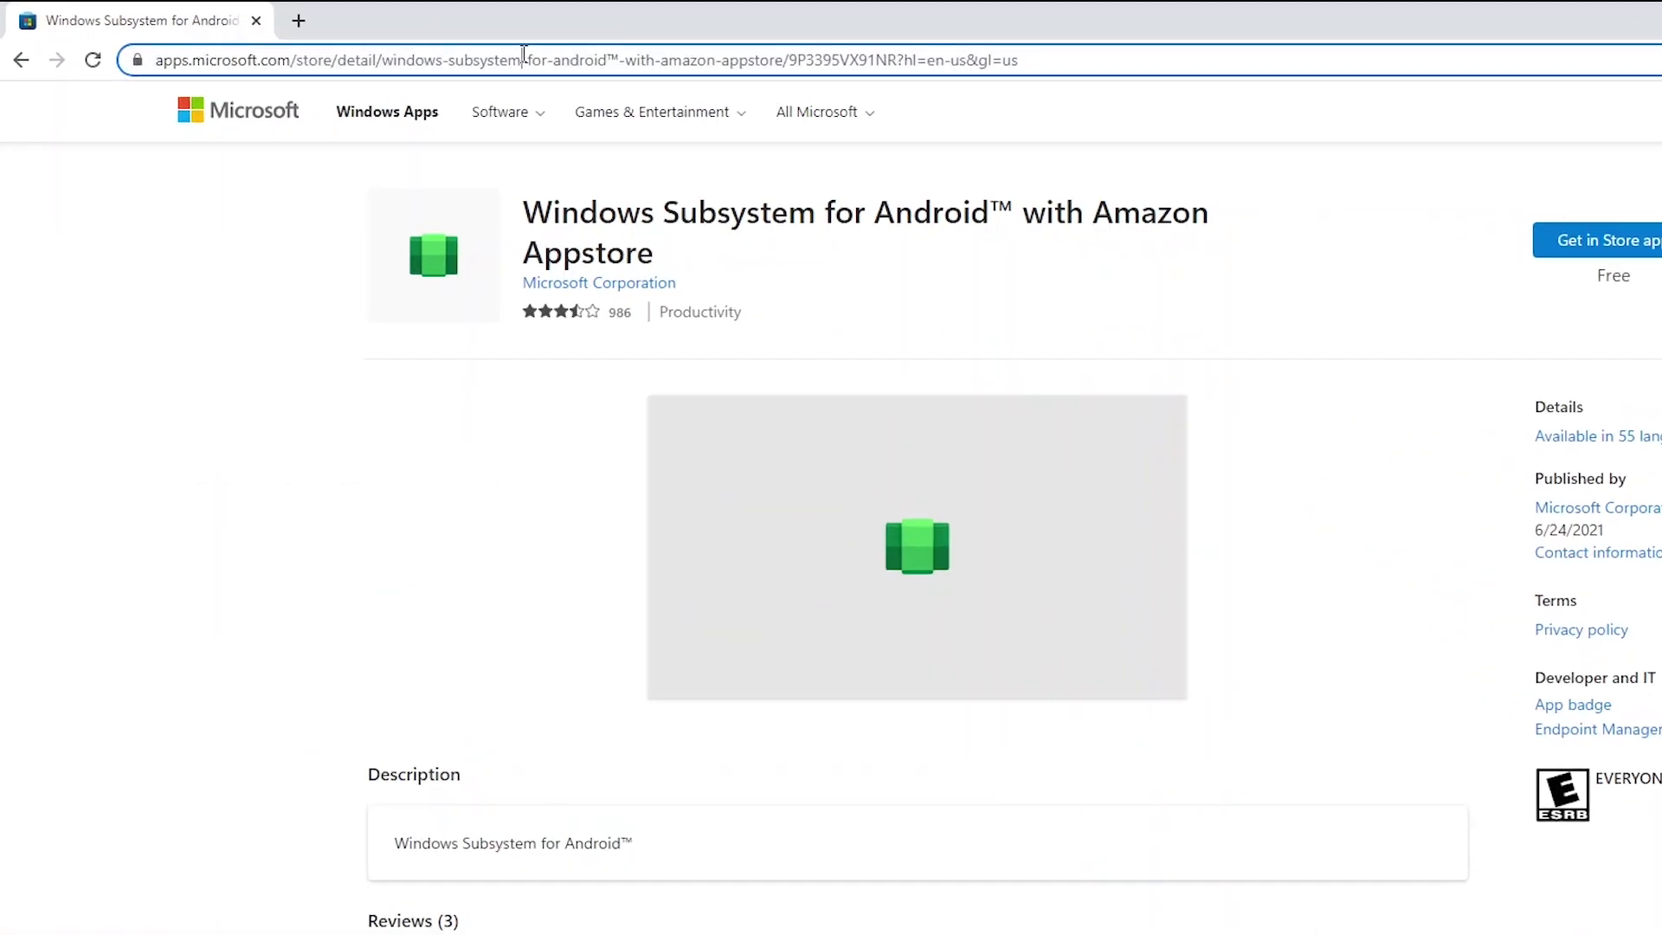
Search 'sdk platform tools', accept the license terms, and download the Platform-Tools Windows zip
click(405, 45)
text(sdk)
key(Return)
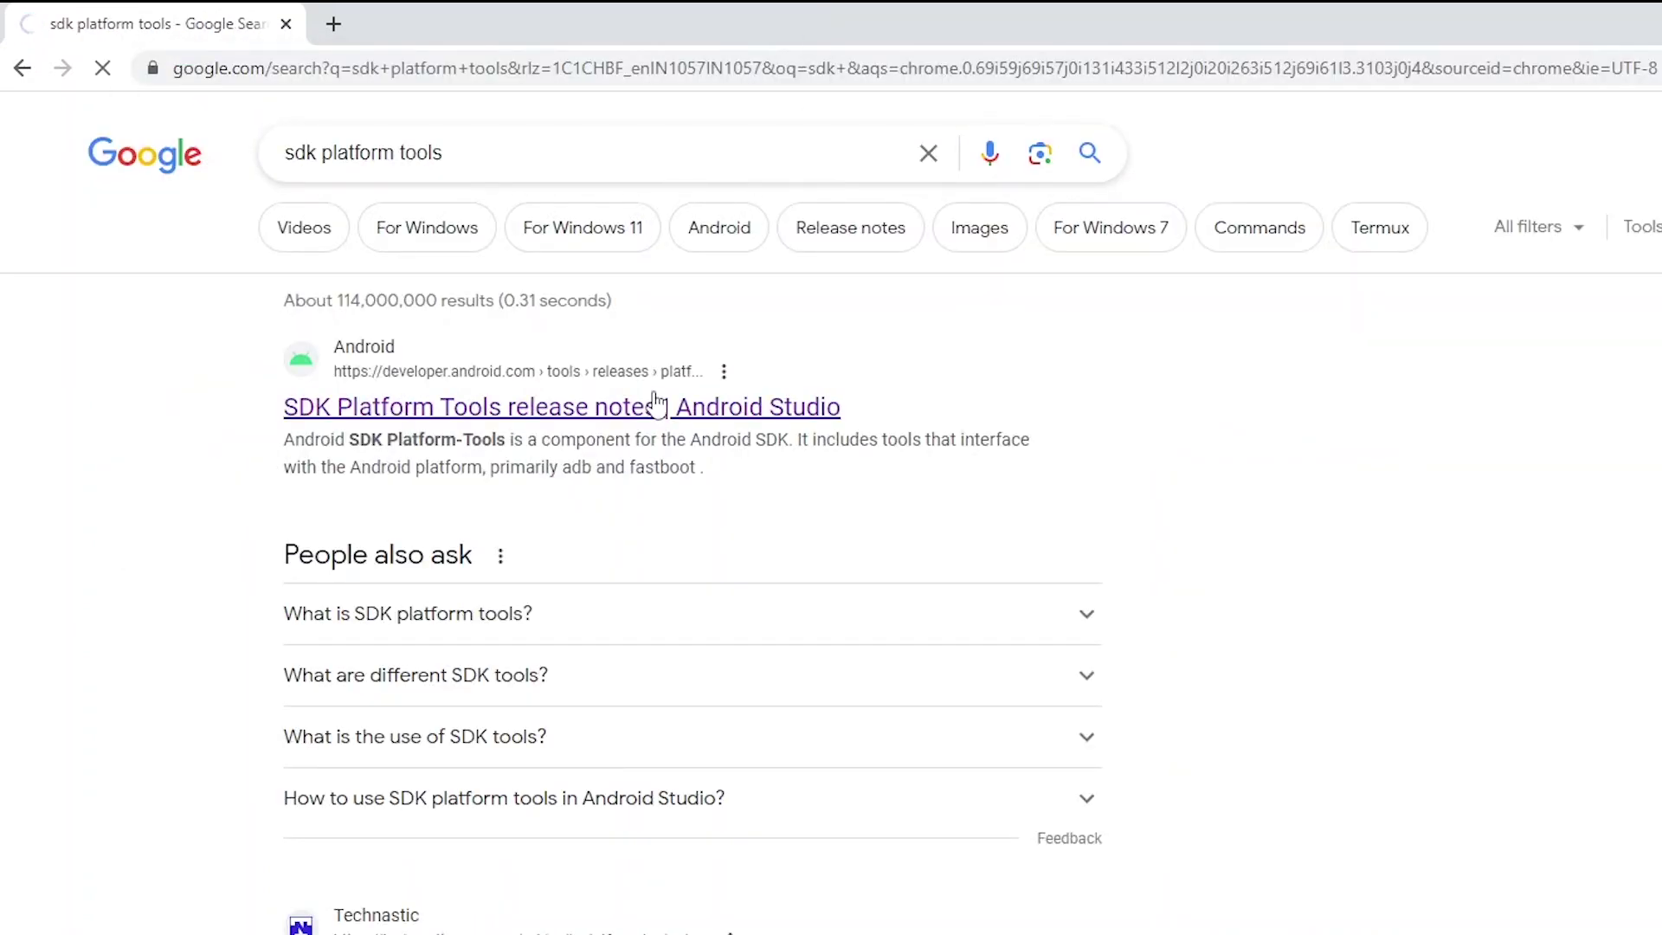
scroll(1172, 750, down, 1)
scroll(1171, 753, down, 3)
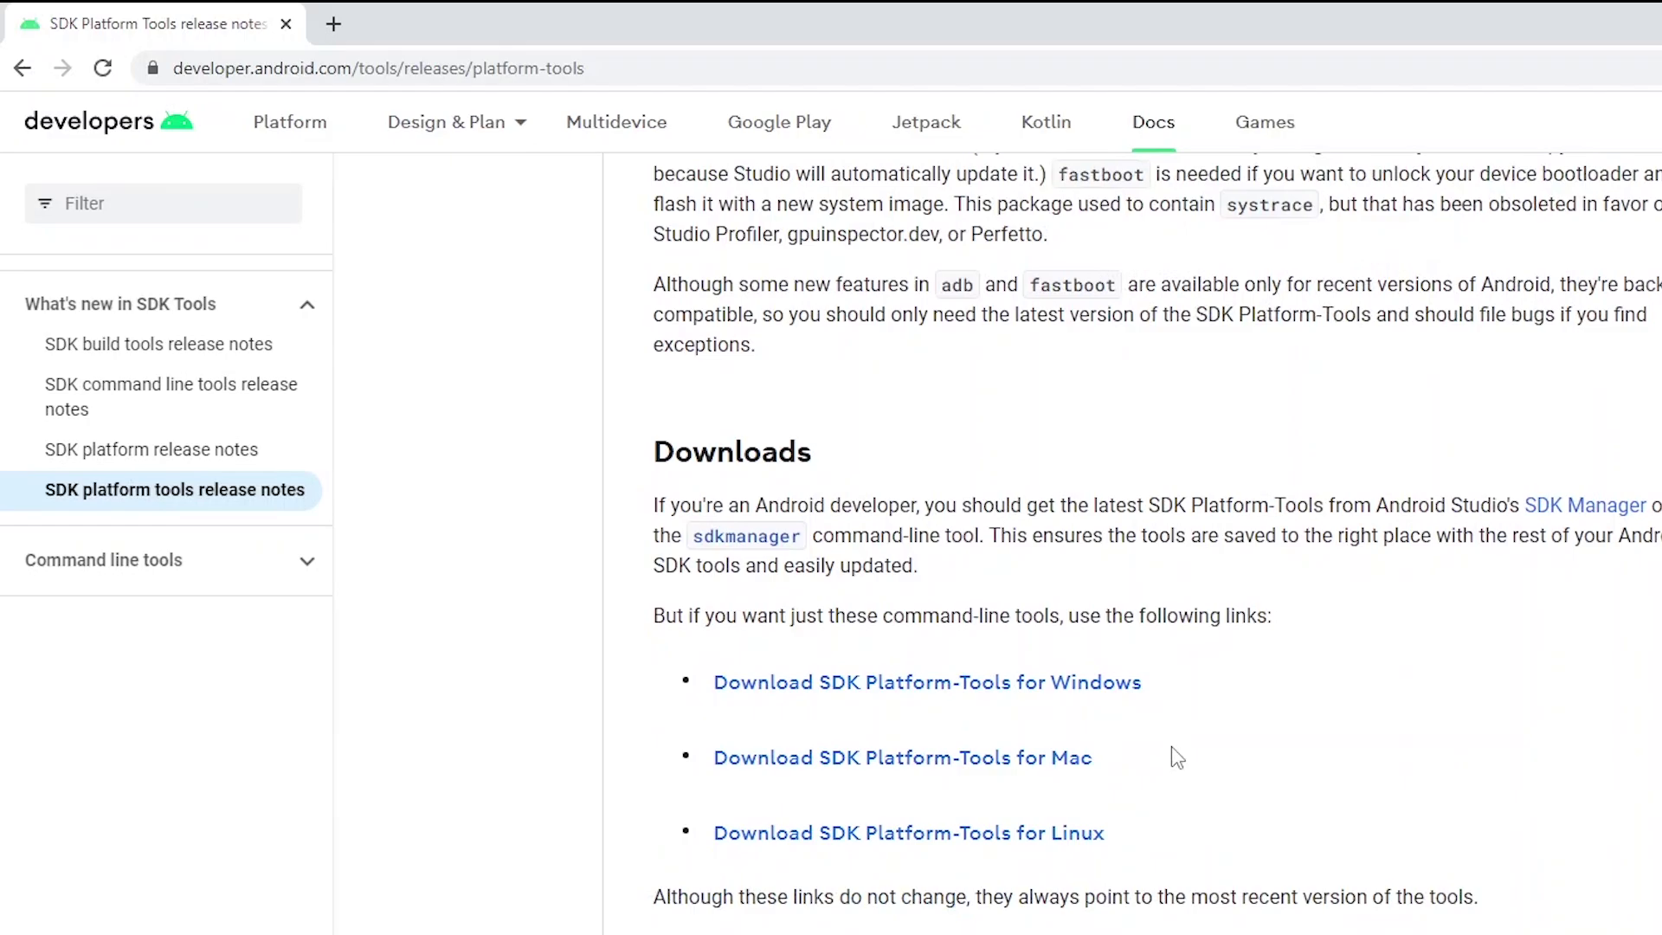
click(939, 699)
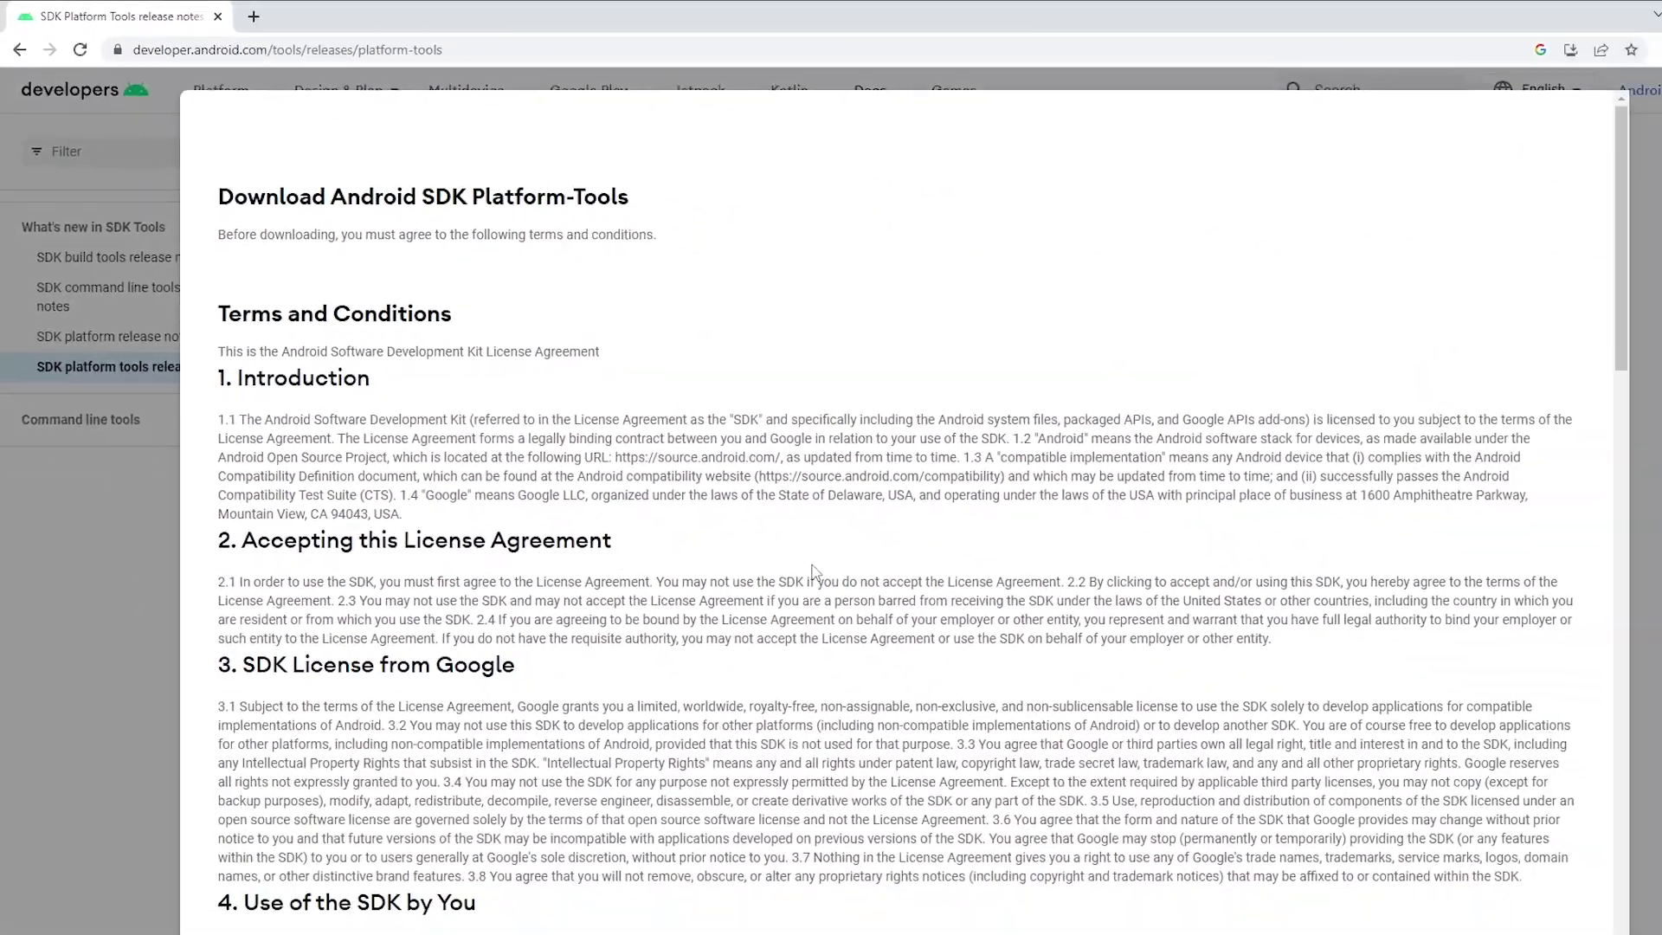
scroll(746, 517, down, 3)
scroll(746, 517, down, 5)
scroll(747, 518, down, 5)
scroll(747, 516, down, 5)
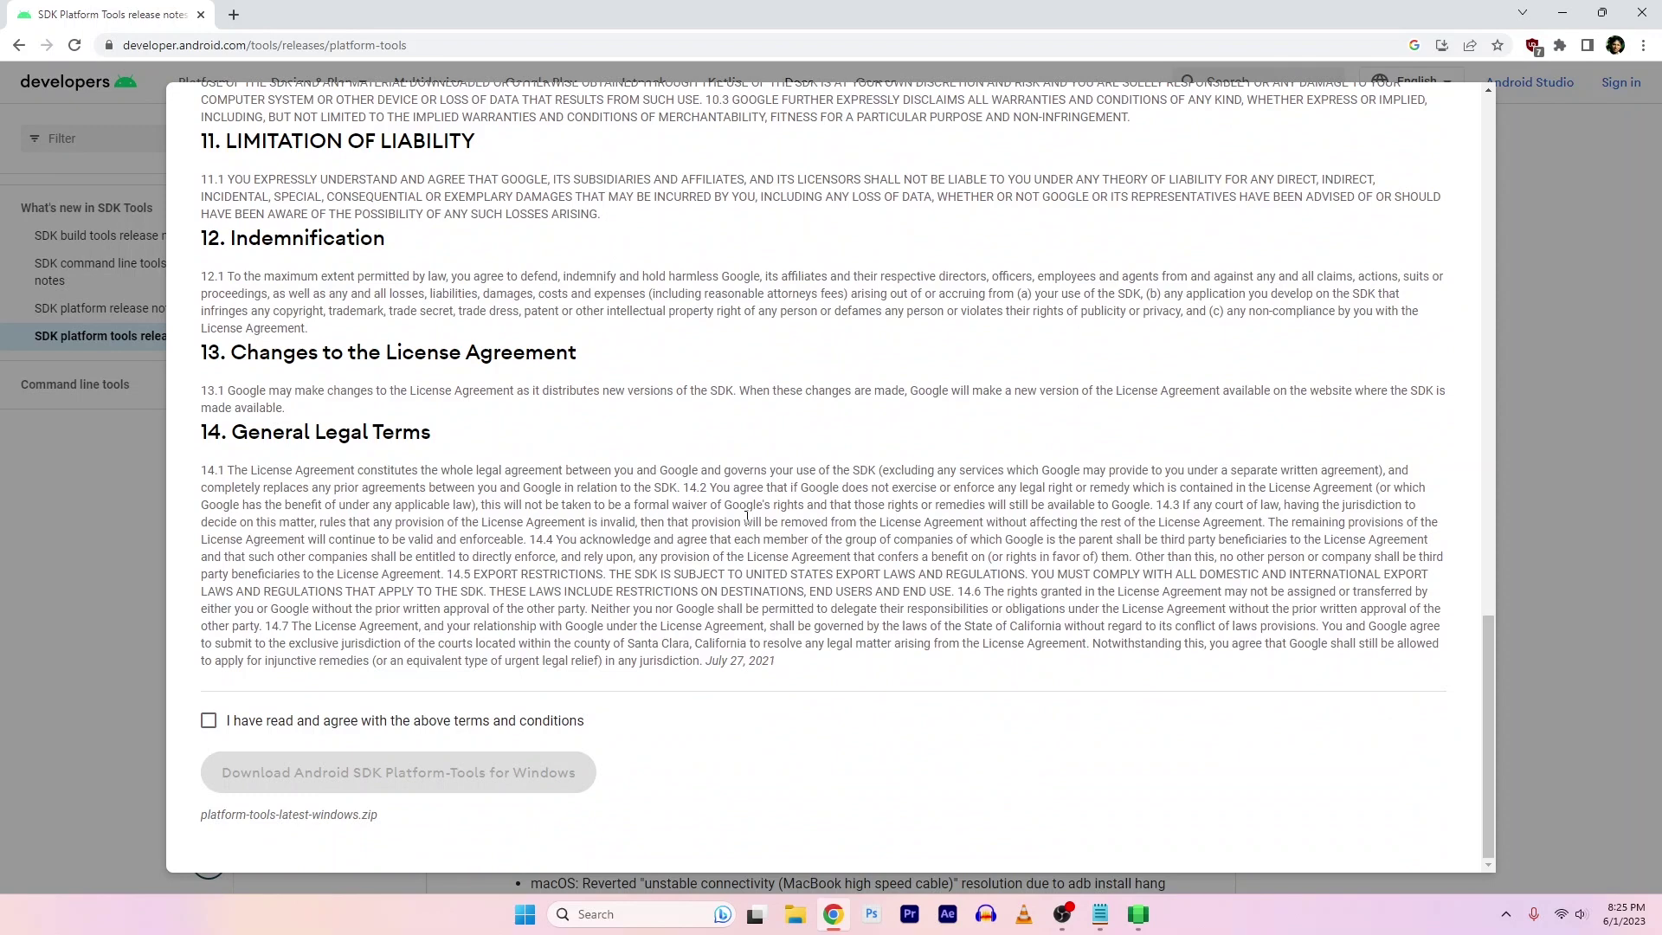
click(209, 722)
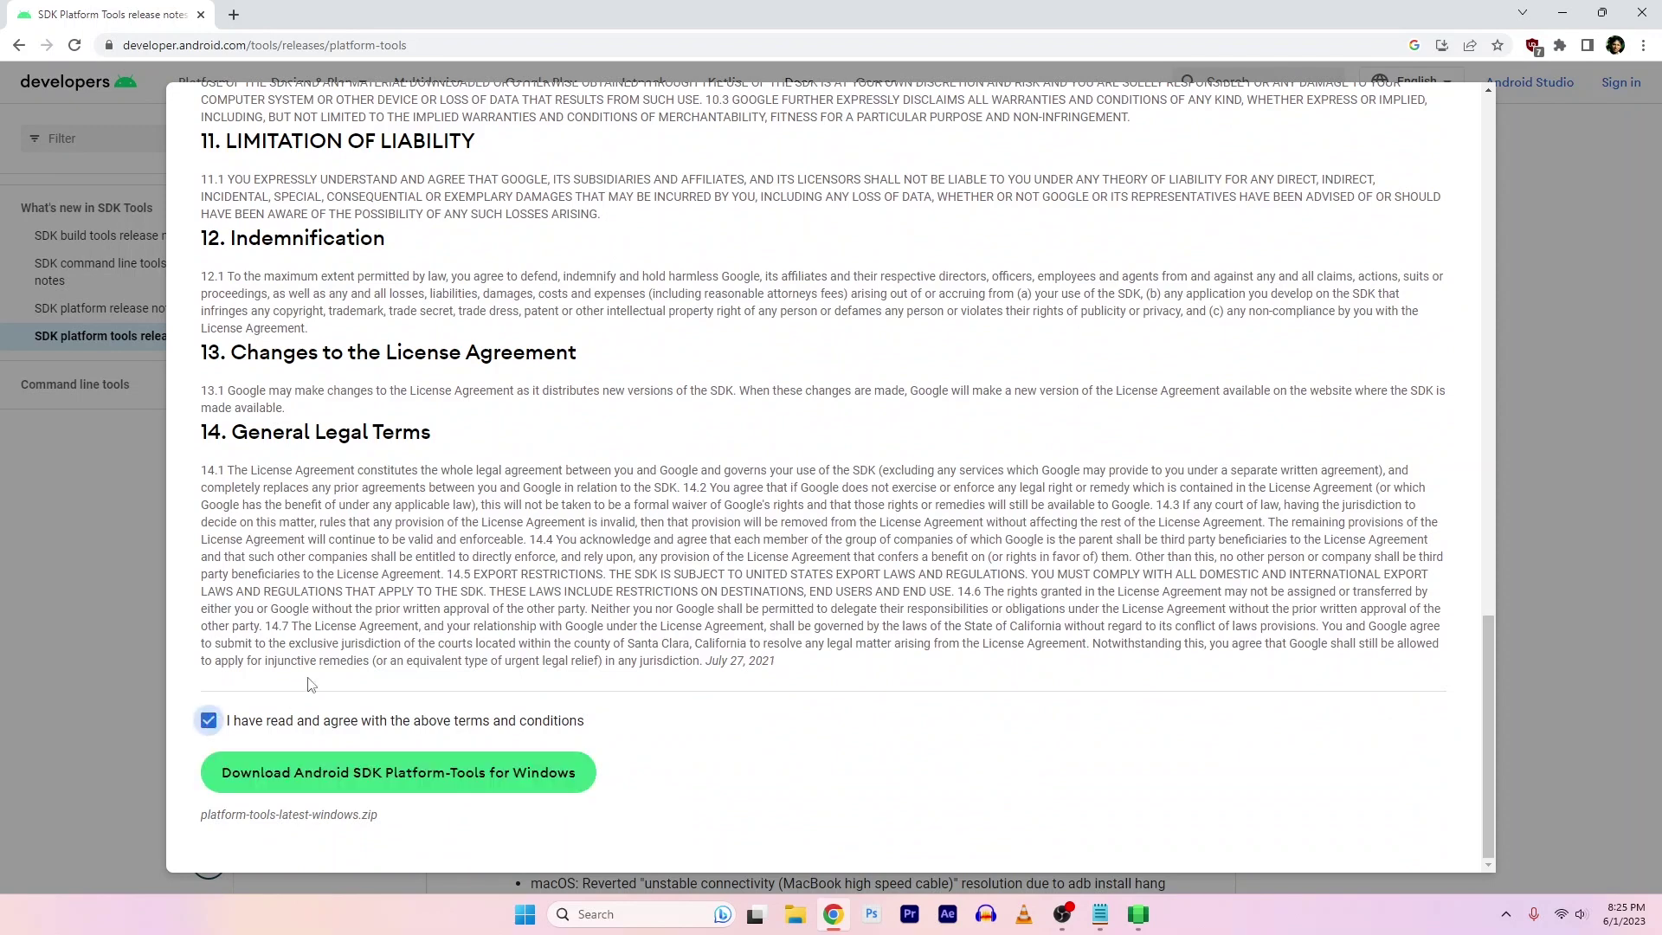
click(369, 775)
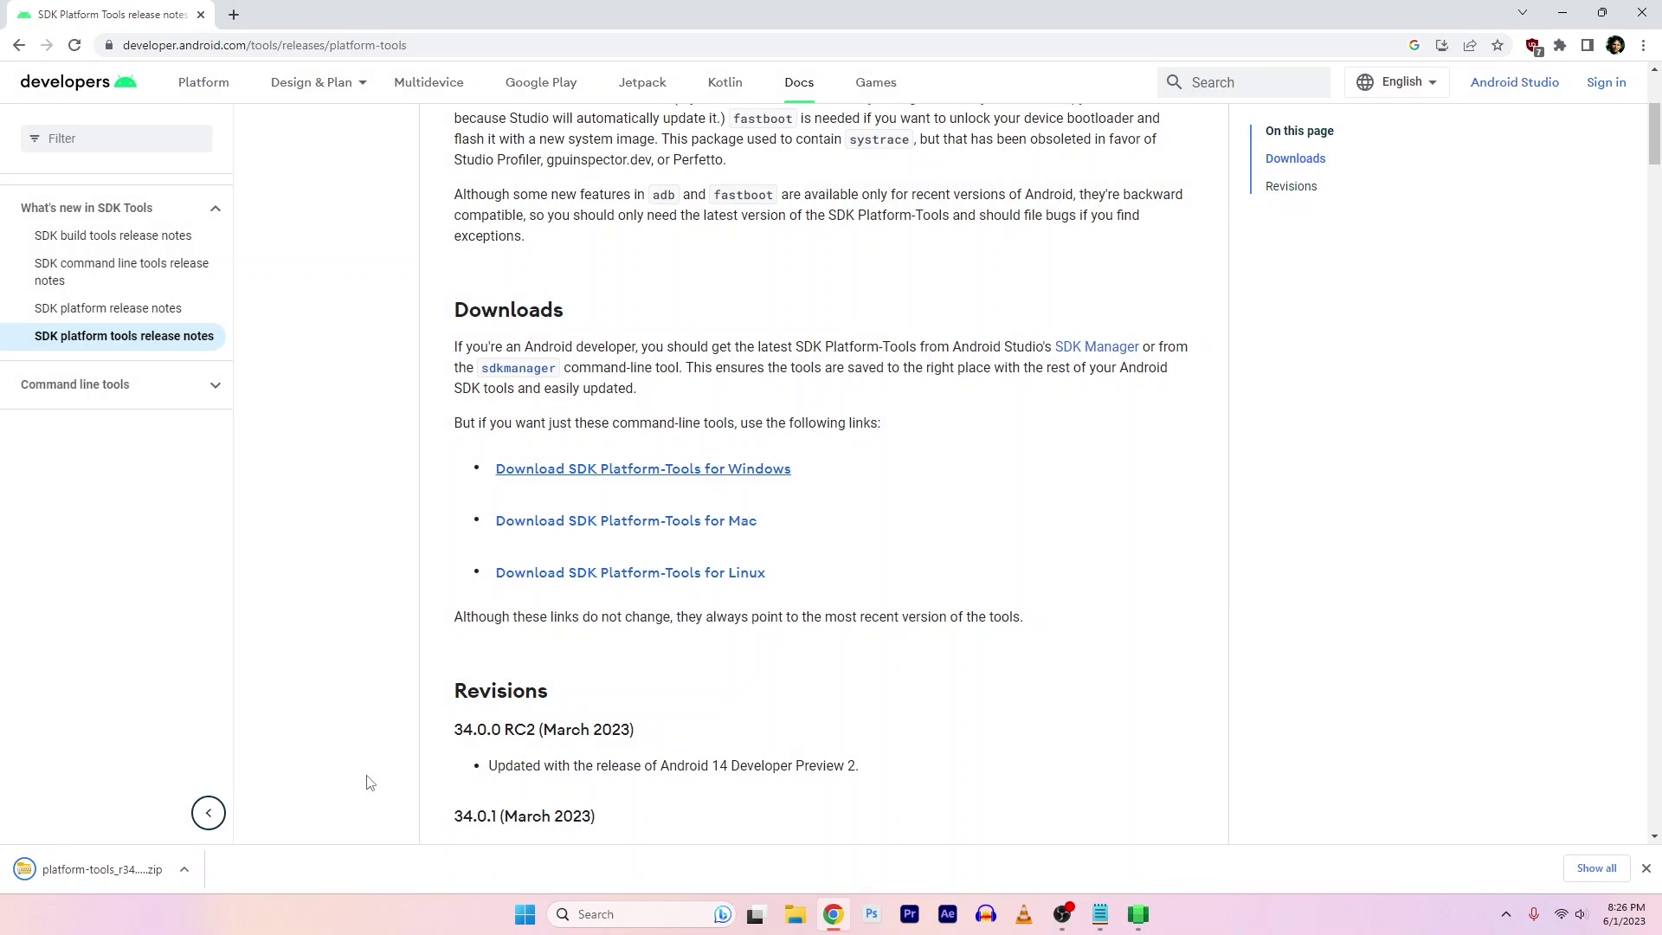
Show the downloaded zip in its folder and copy the platform-tools folder from inside it
click(183, 870)
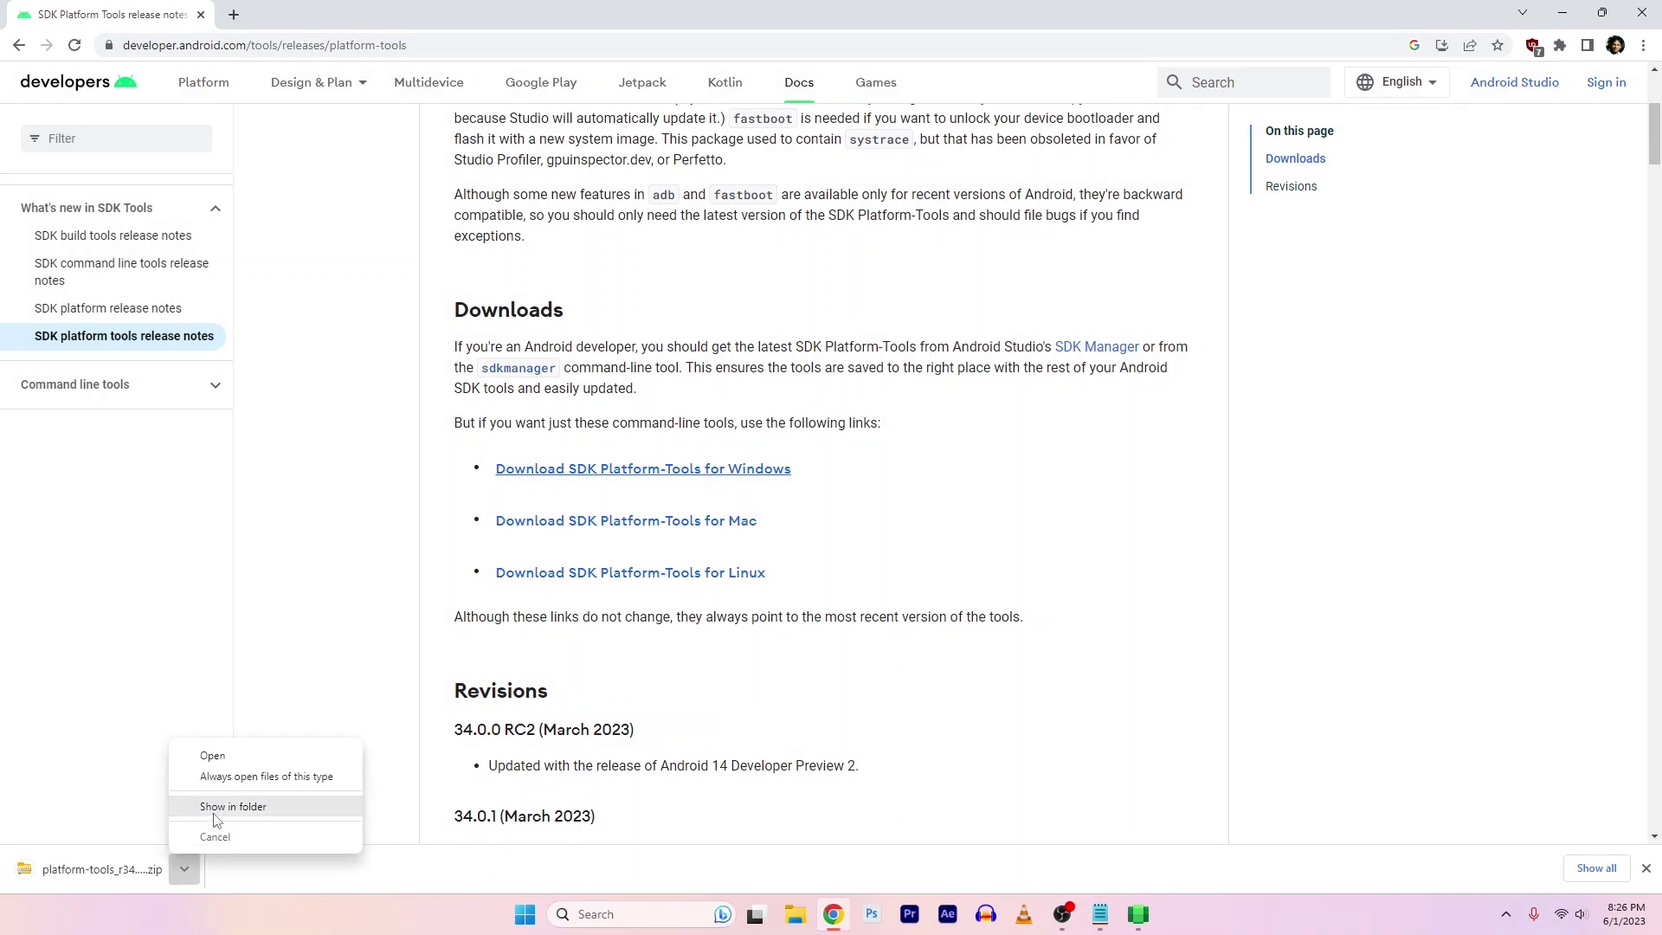
click(214, 815)
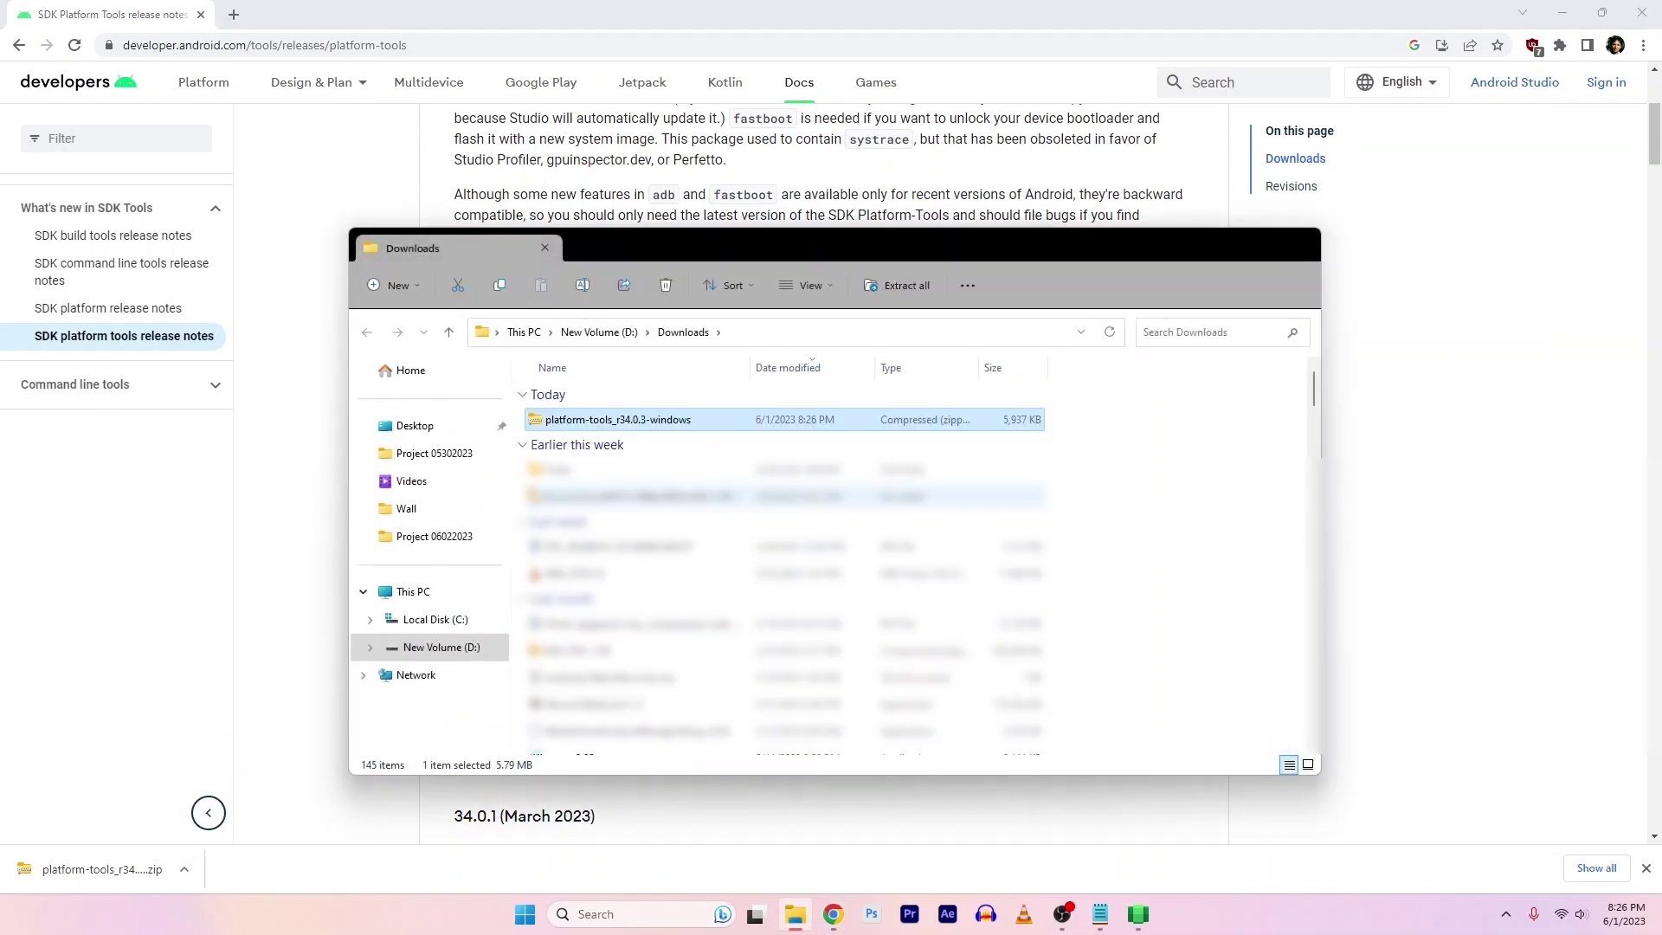
double_click(562, 424)
click(574, 397)
right_click(575, 399)
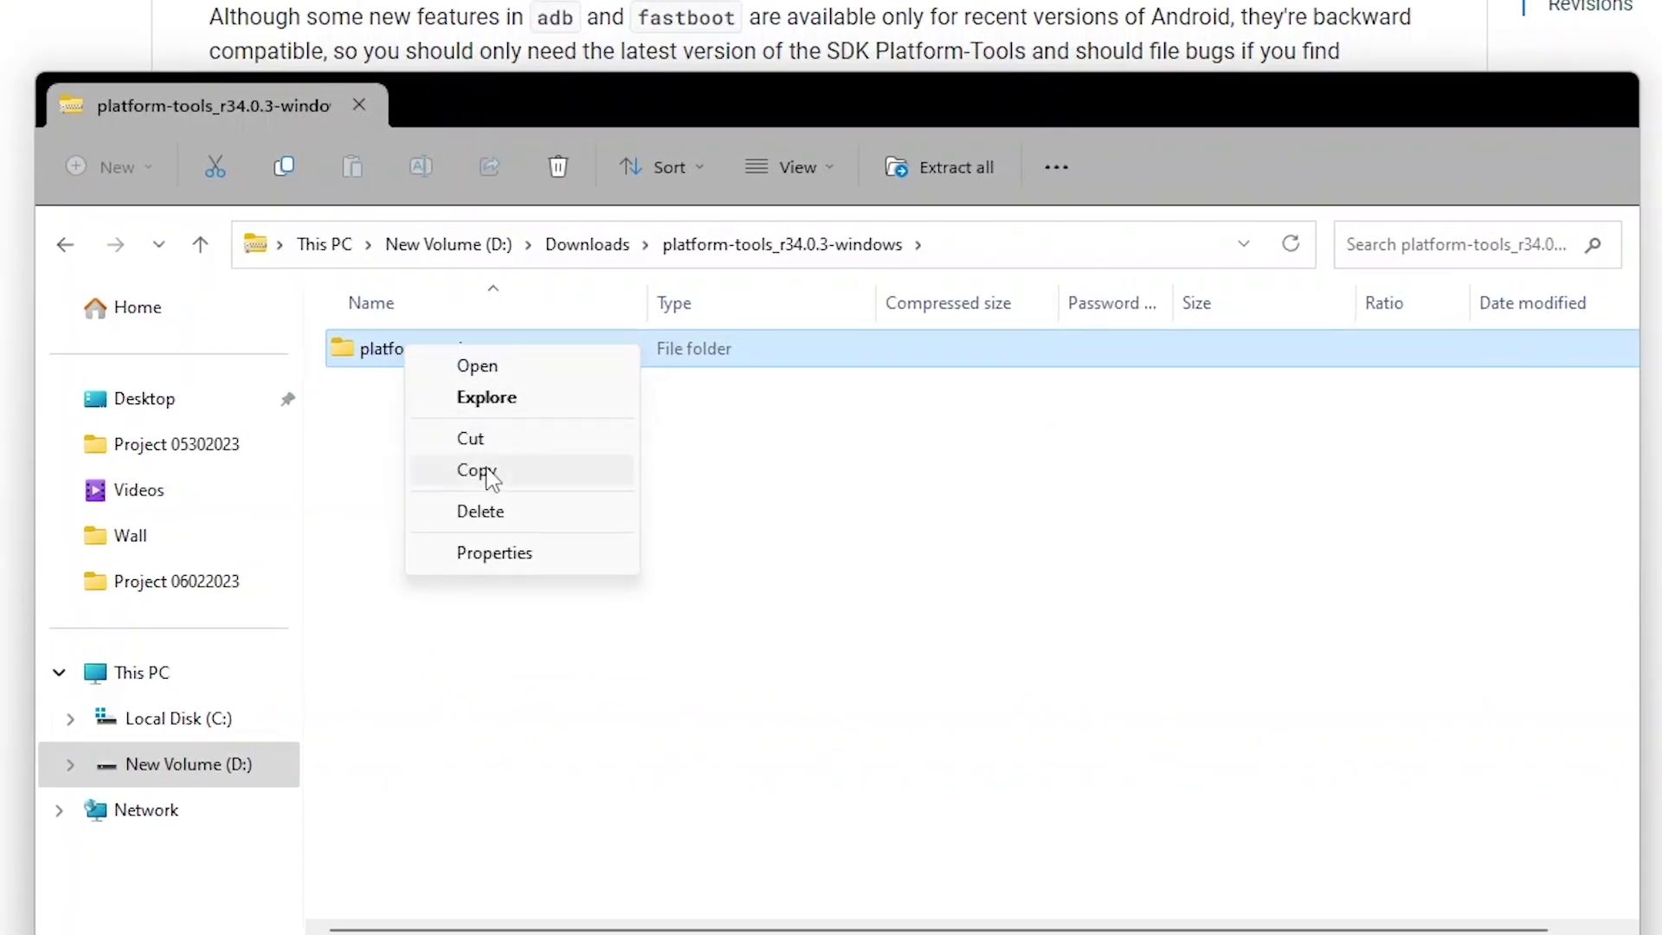
click(489, 479)
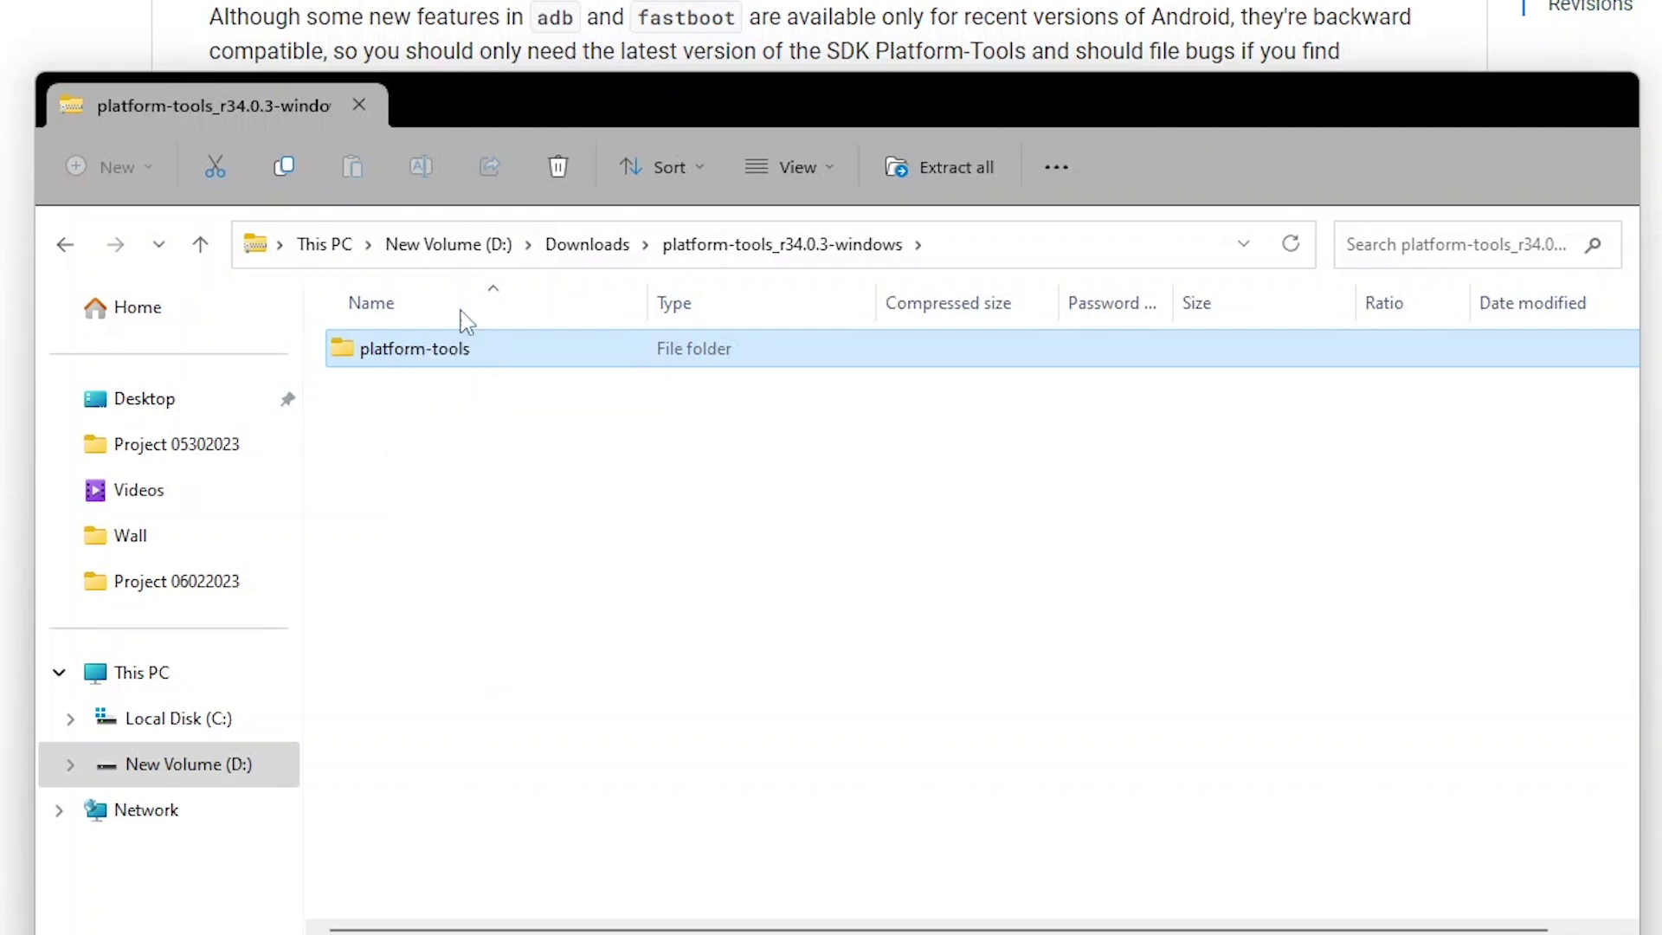
Paste platform-tools into the root of Local Disk (C:) and open the folder
click(325, 244)
double_click(476, 386)
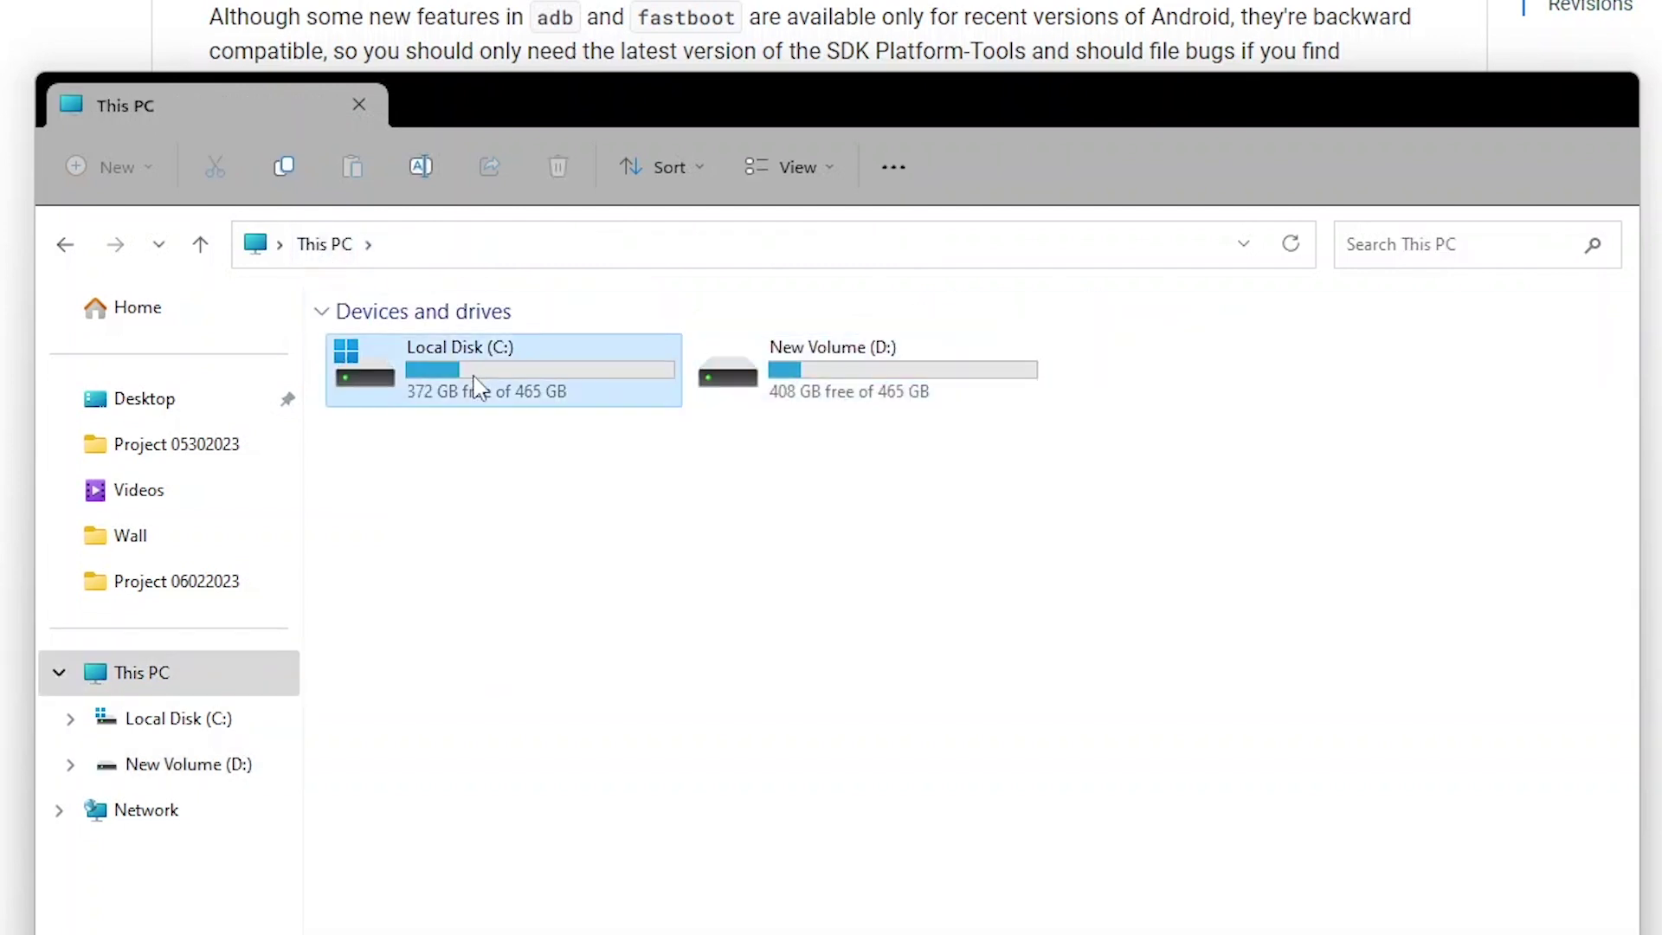
right_click(439, 641)
click(472, 664)
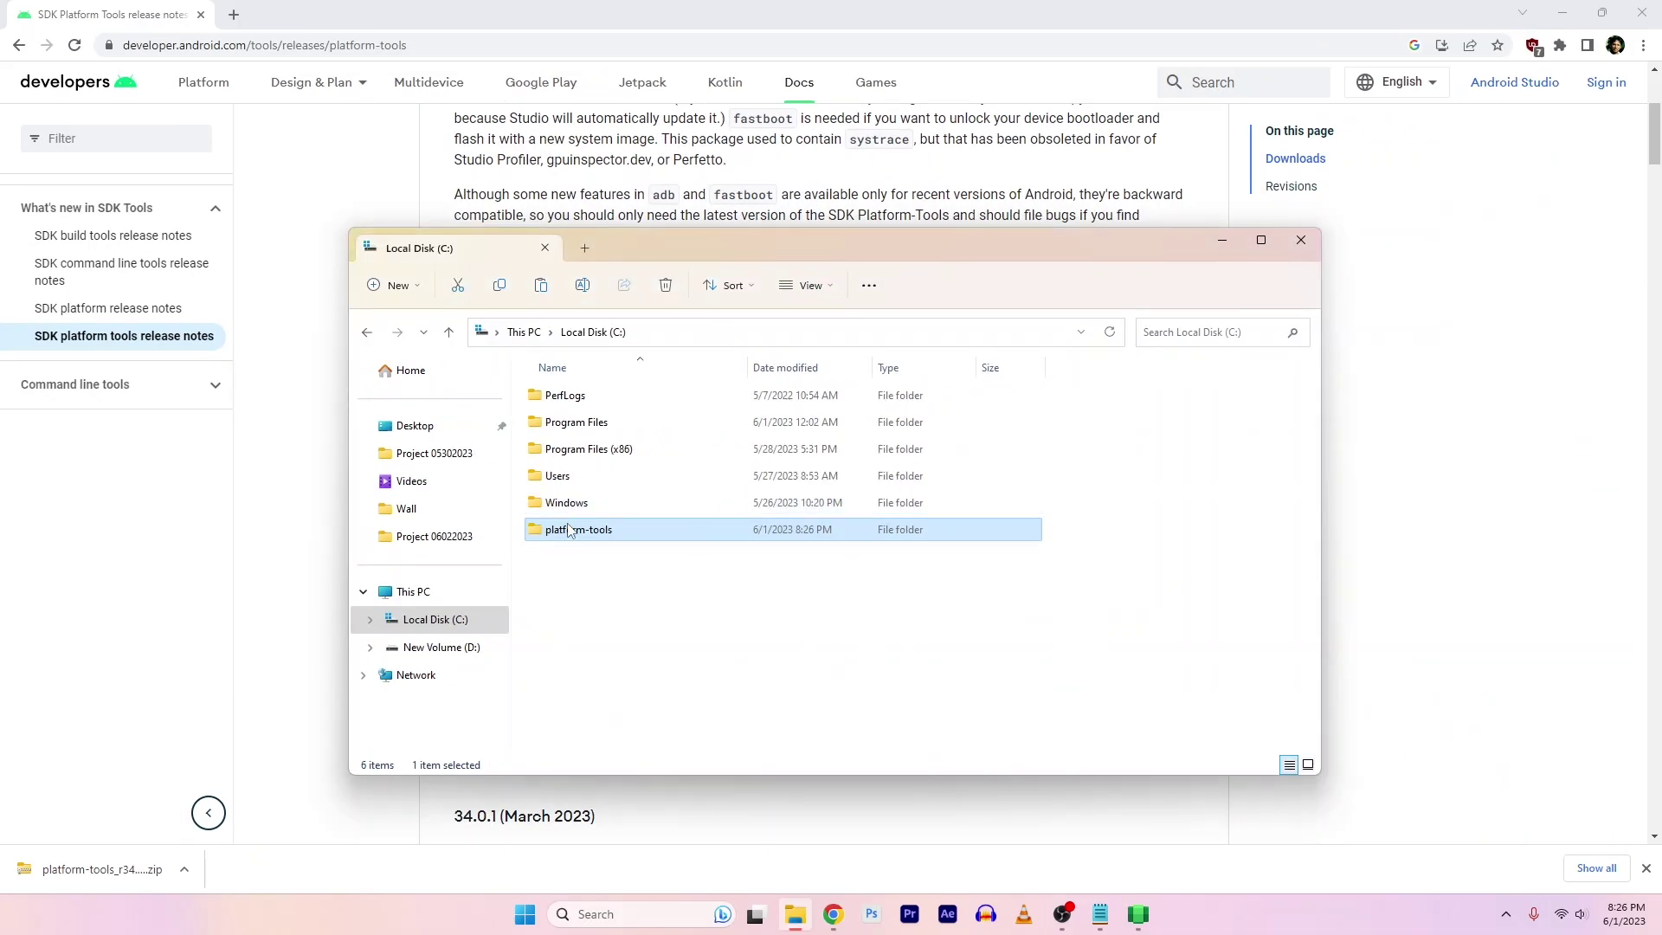
double_click(569, 532)
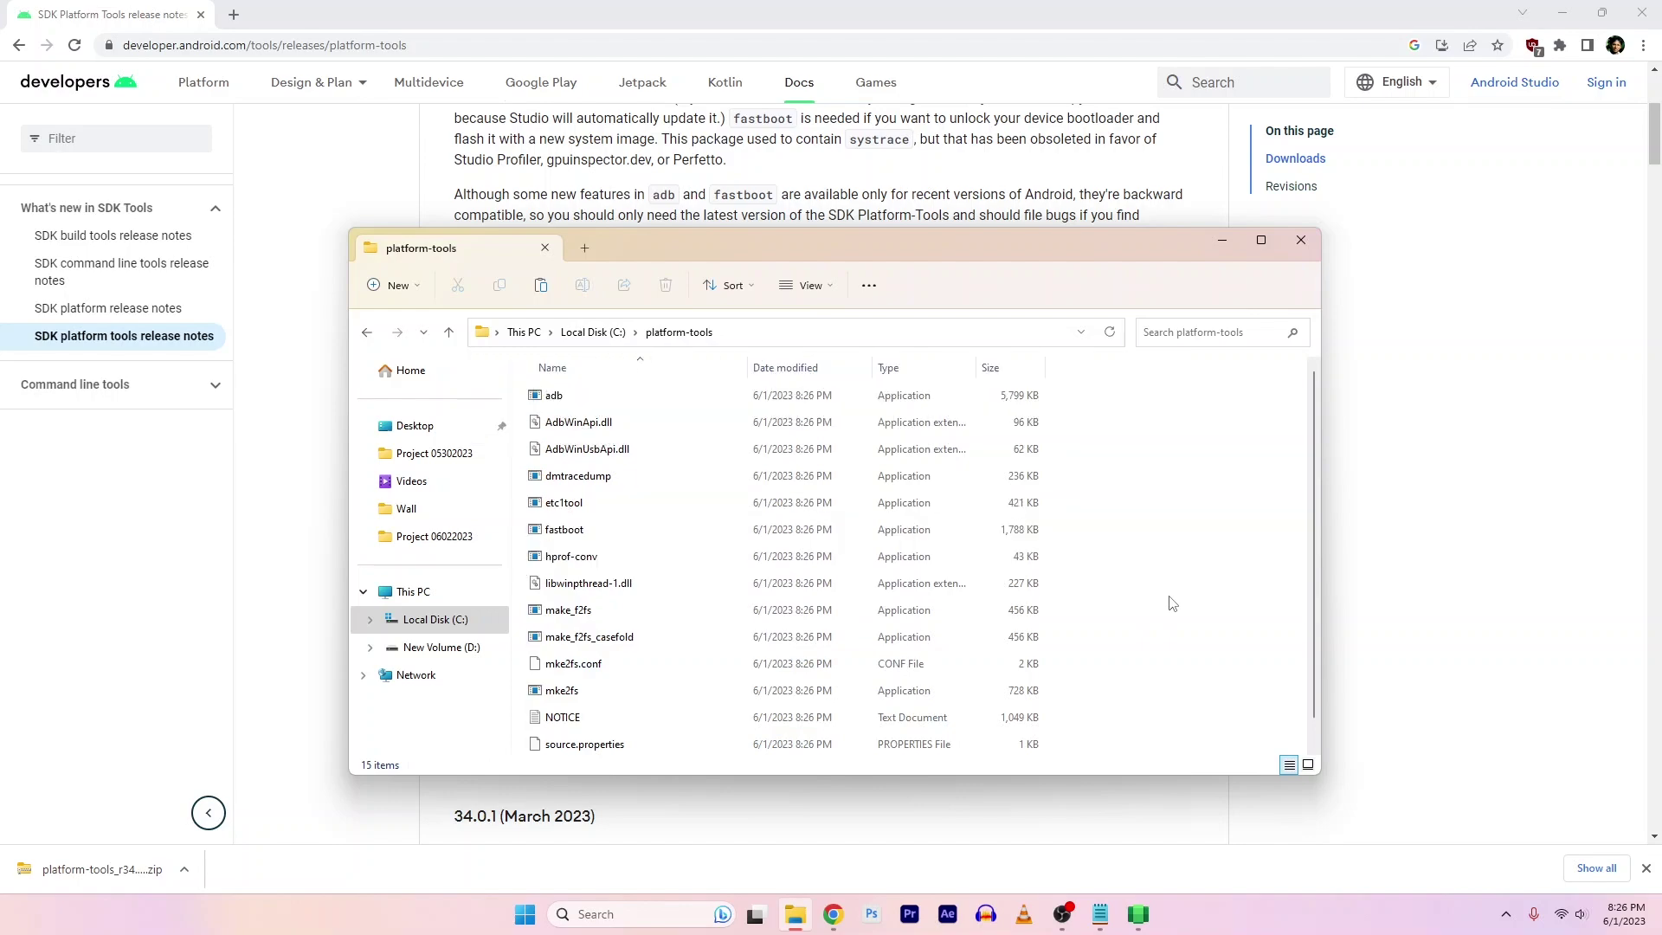
Find the latest Snapseed release on APKMirror and download its arm64-v8a APK
click(482, 46)
text(apkmi)
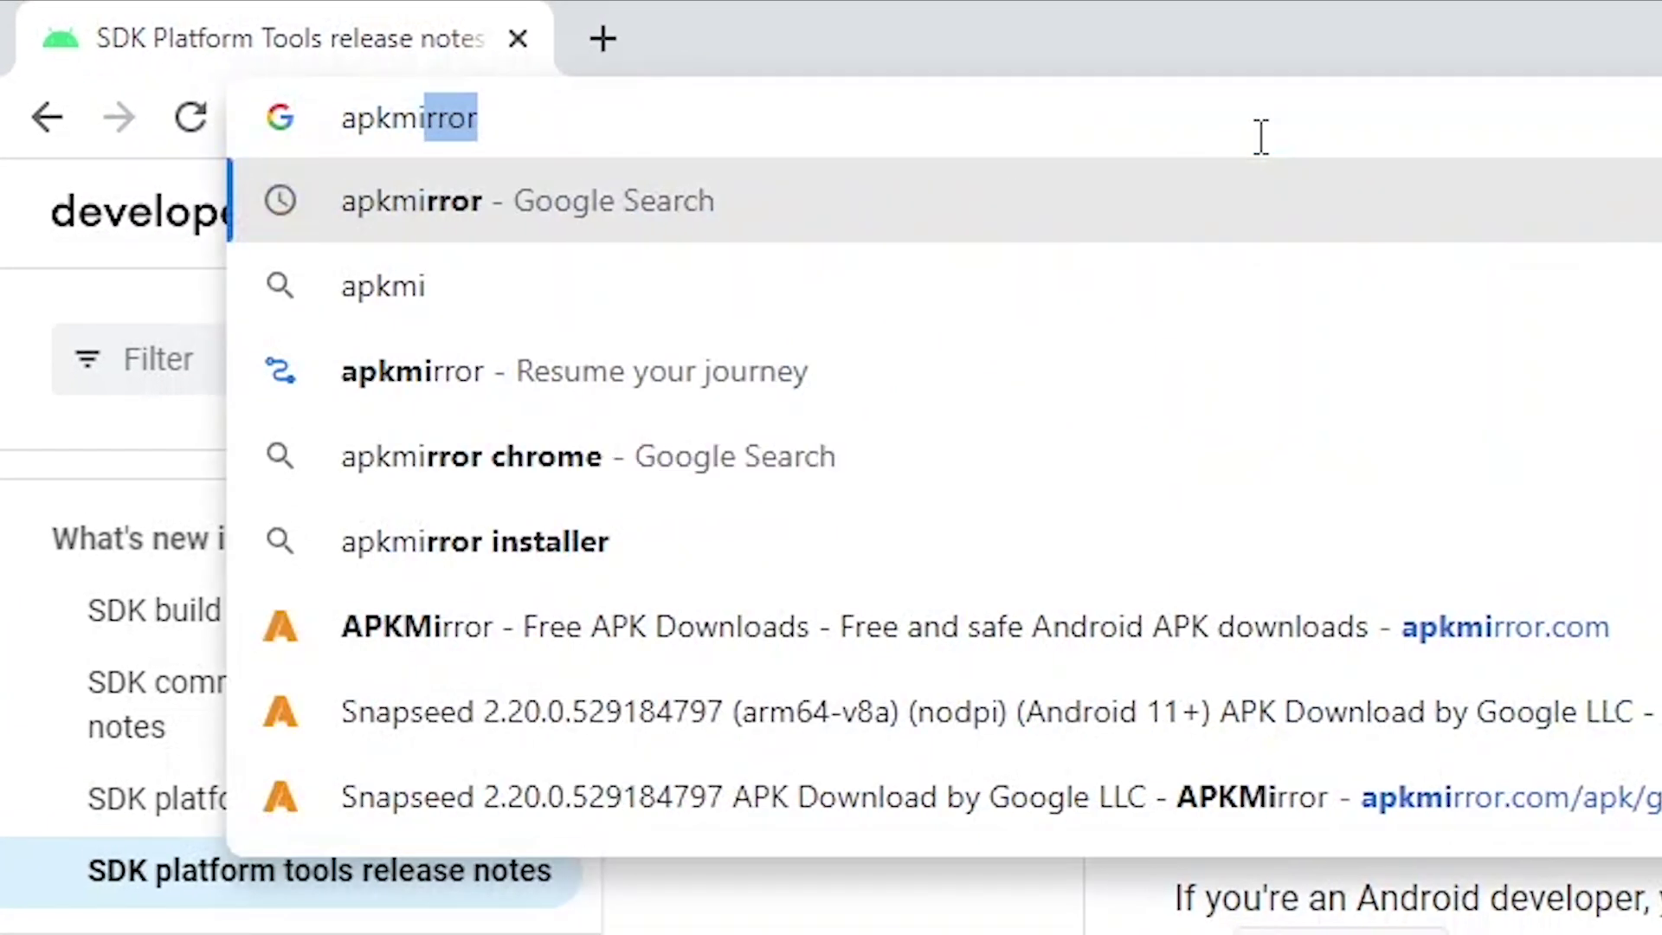
key(Return)
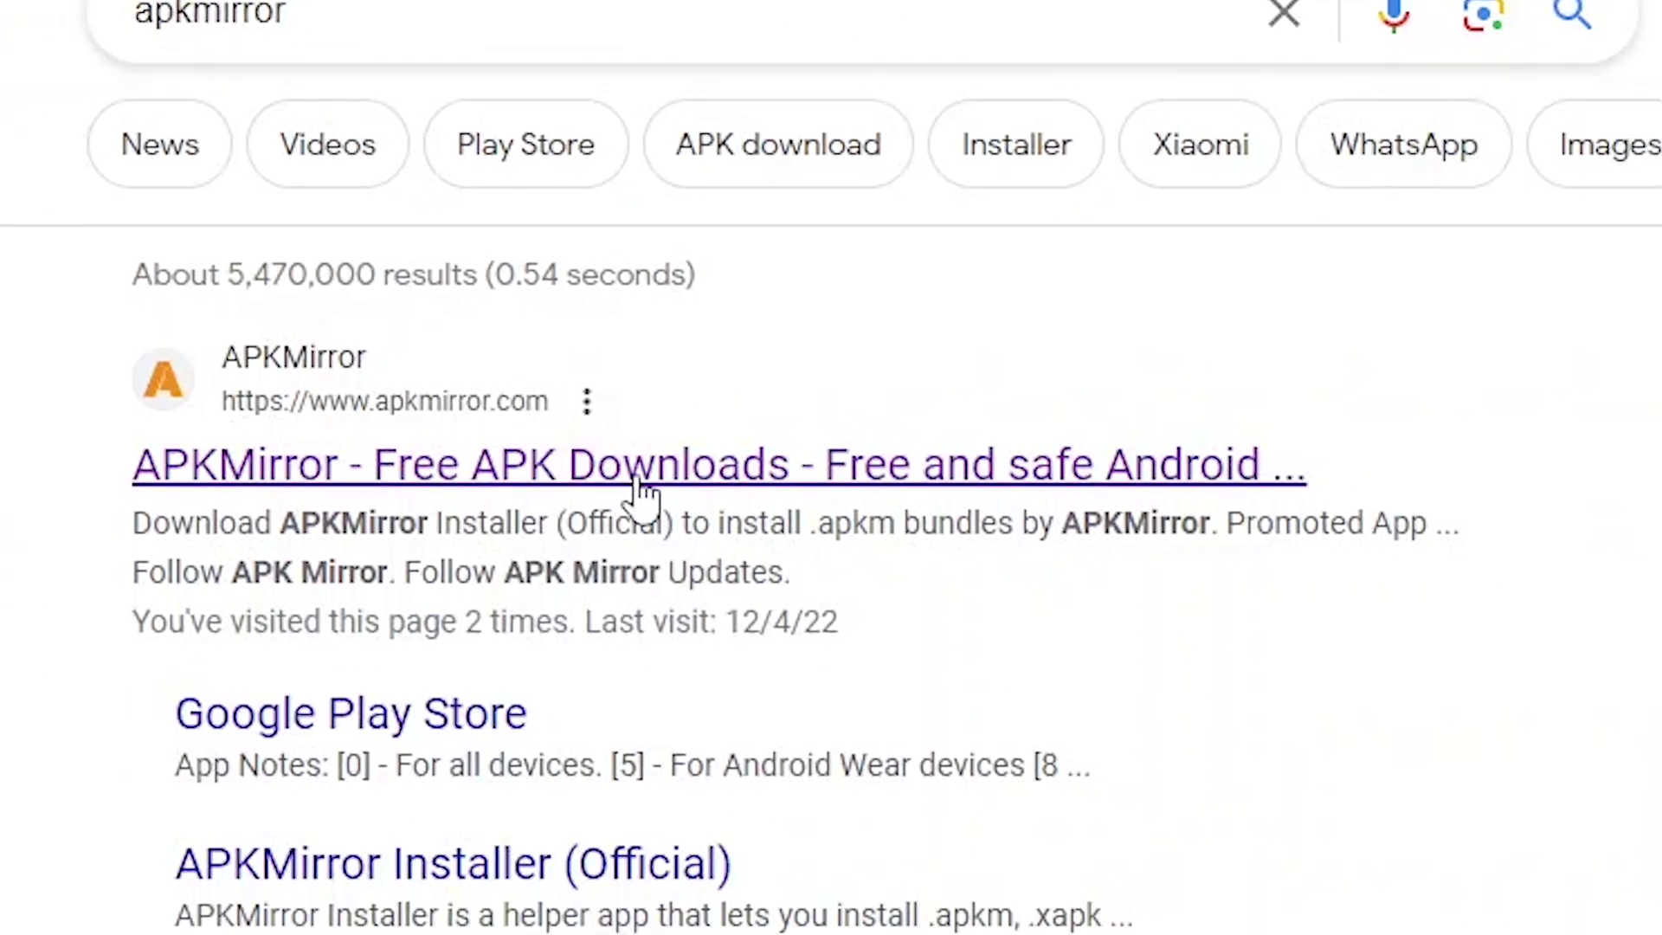
click(639, 493)
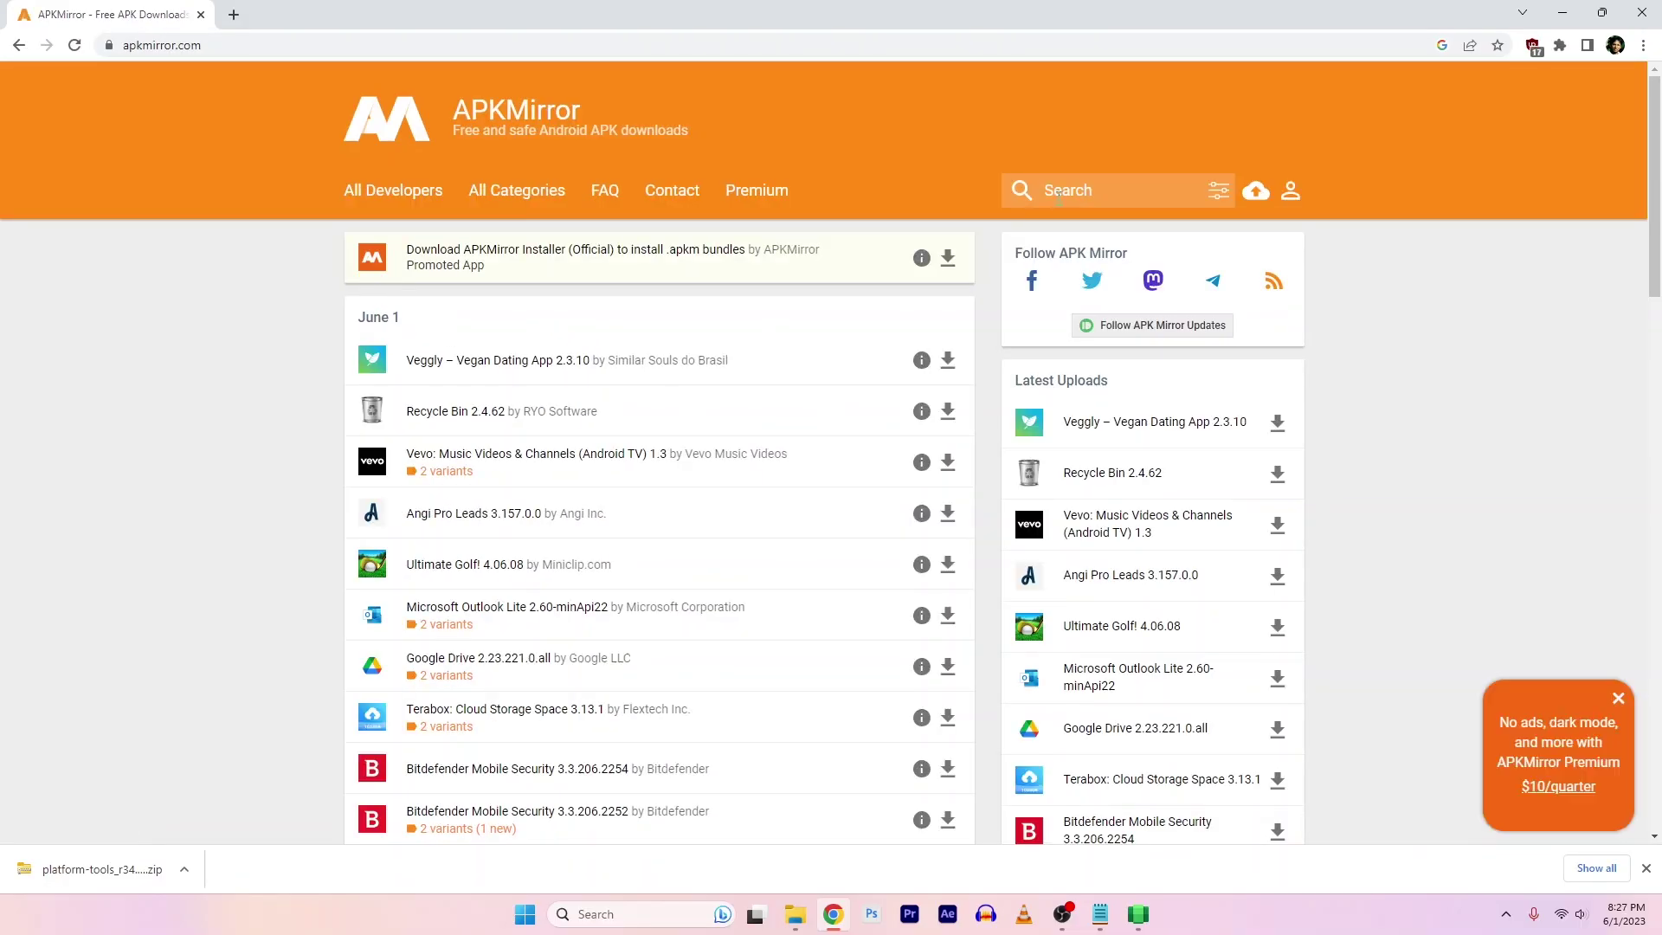
click(1124, 193)
key(Down)
key(Return)
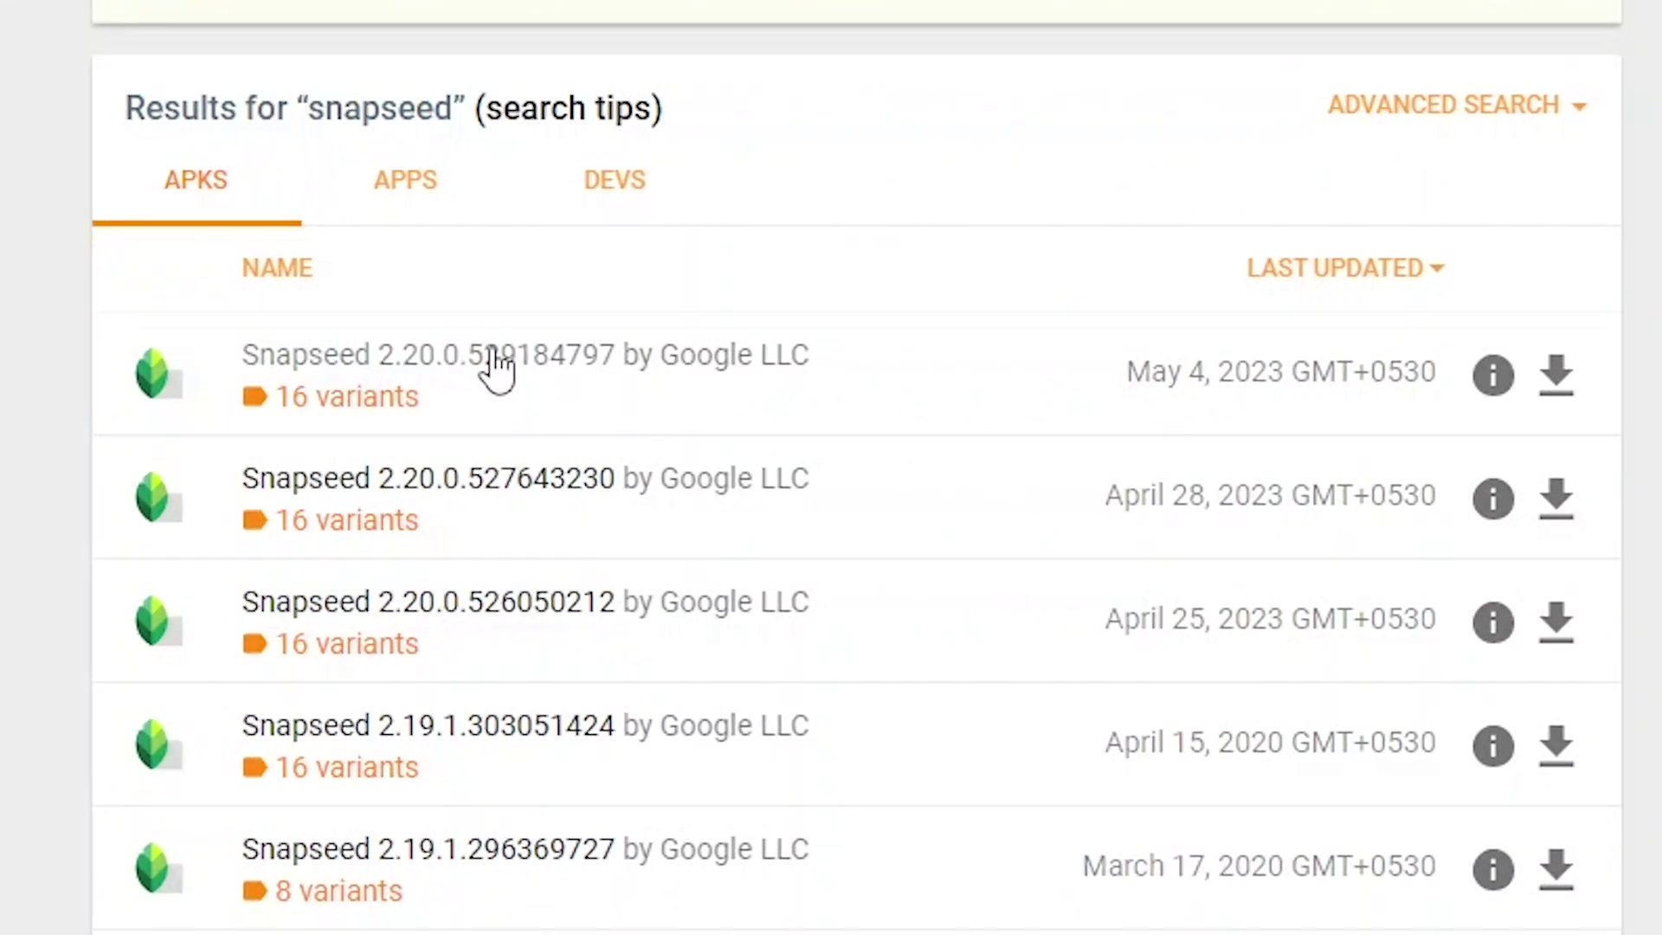
click(489, 365)
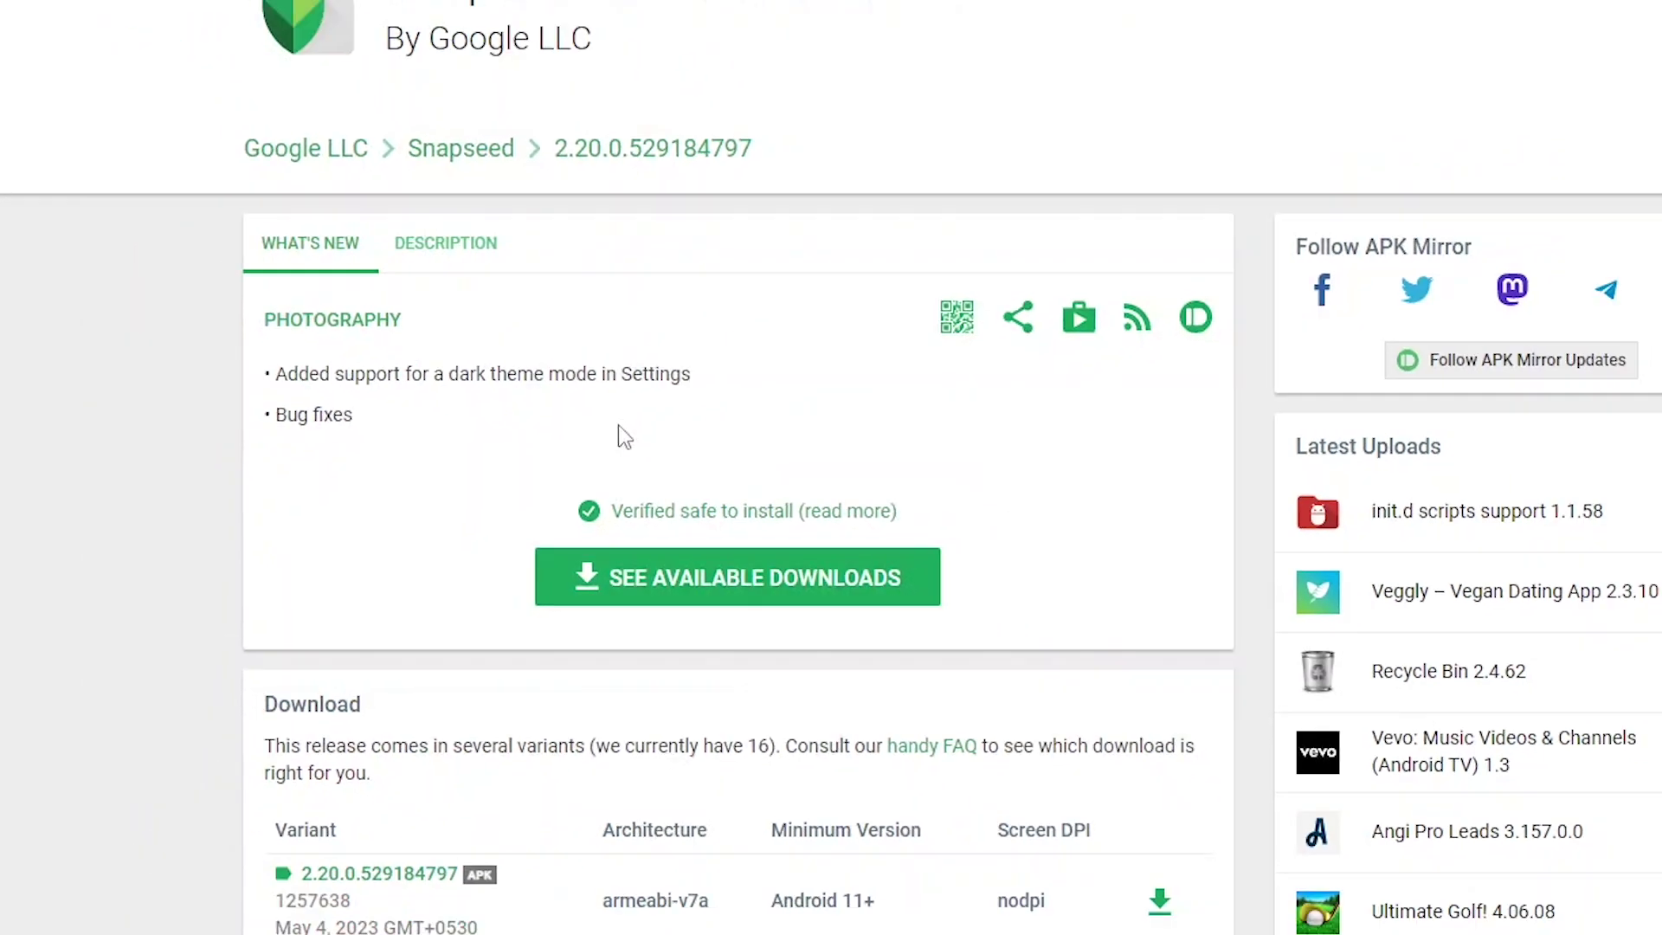
scroll(928, 736, down, 2)
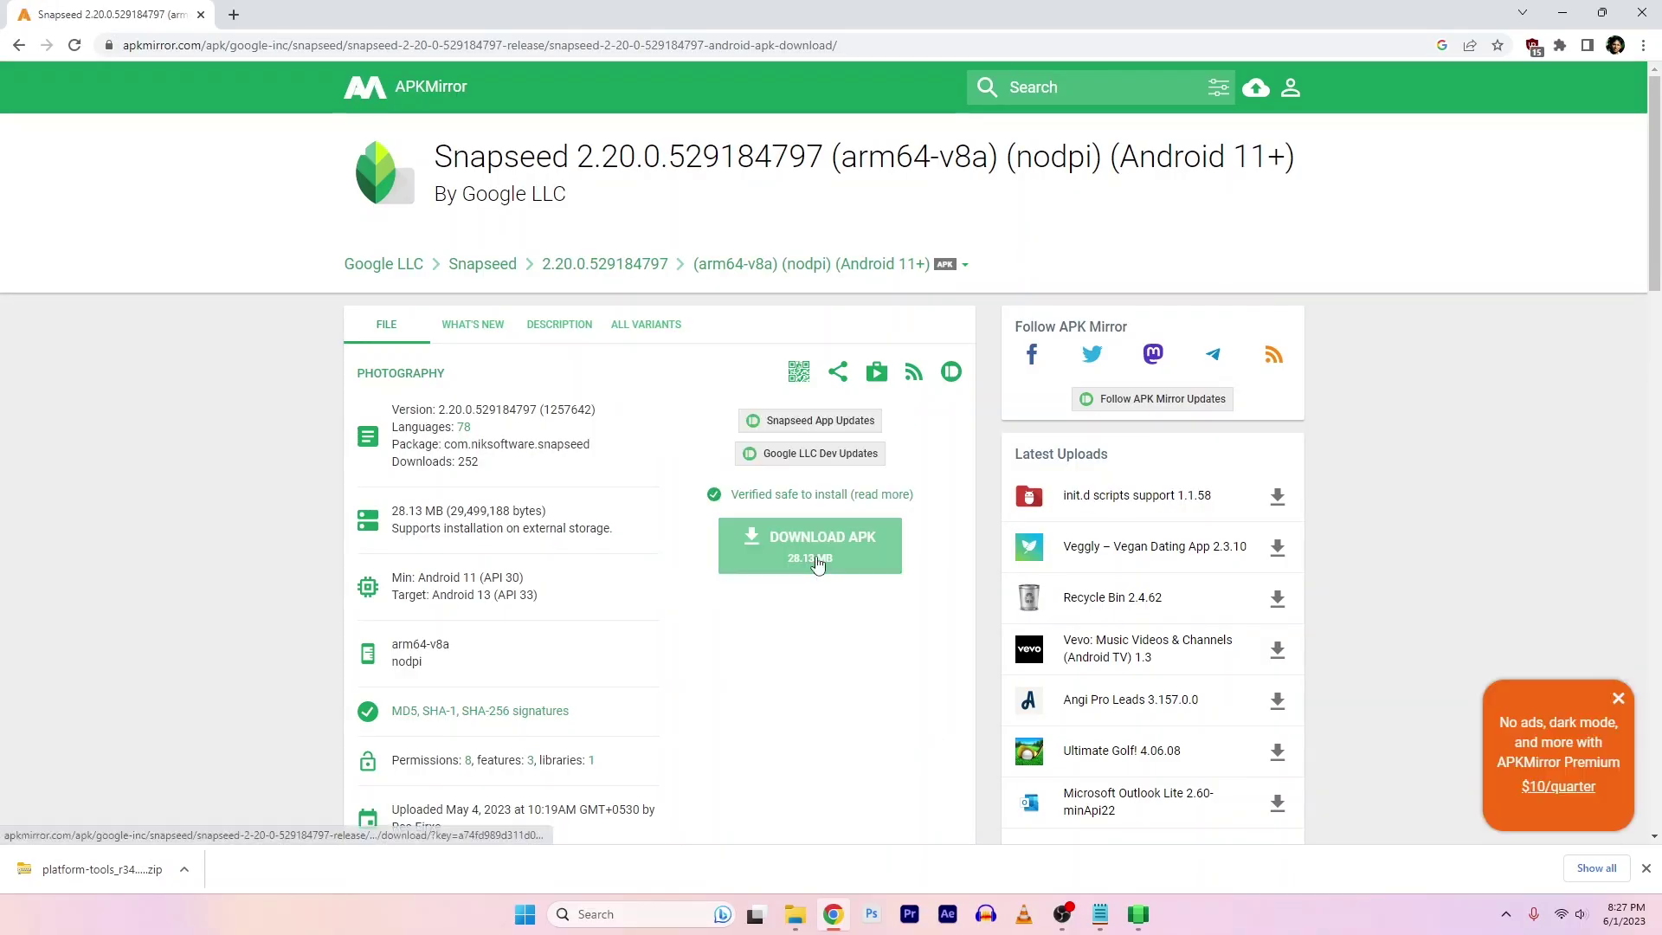
click(883, 571)
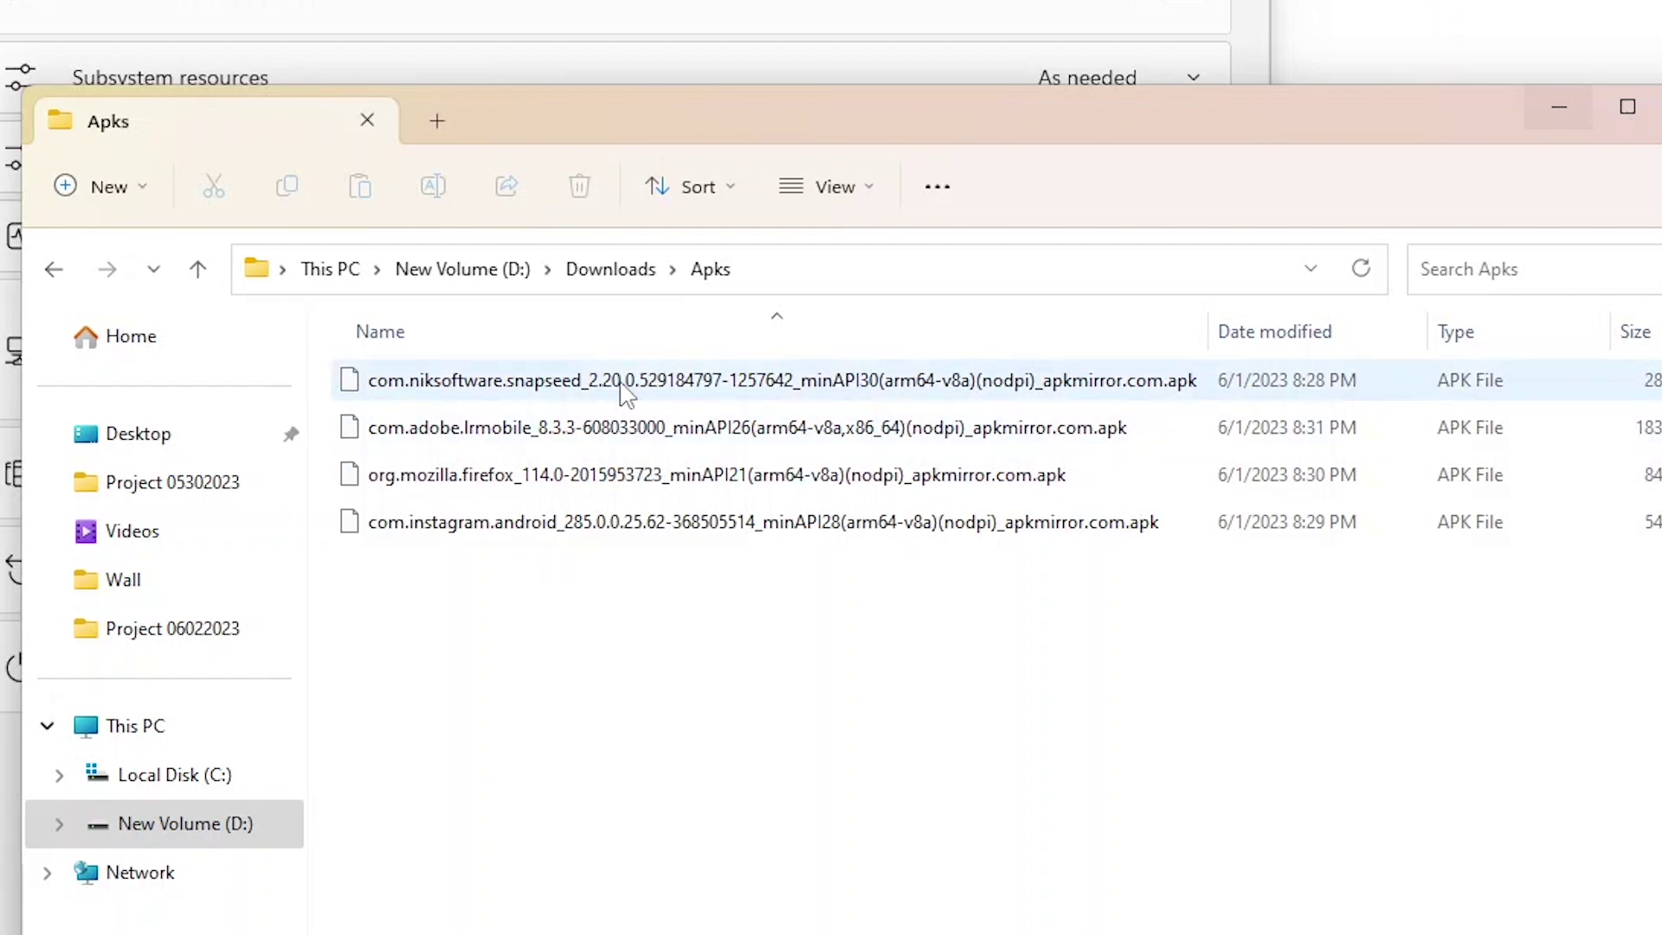
Select the Snapseed, Lightroom, Firefox and Instagram APKs in D:\Downloads\Apks and copy them
click(624, 390)
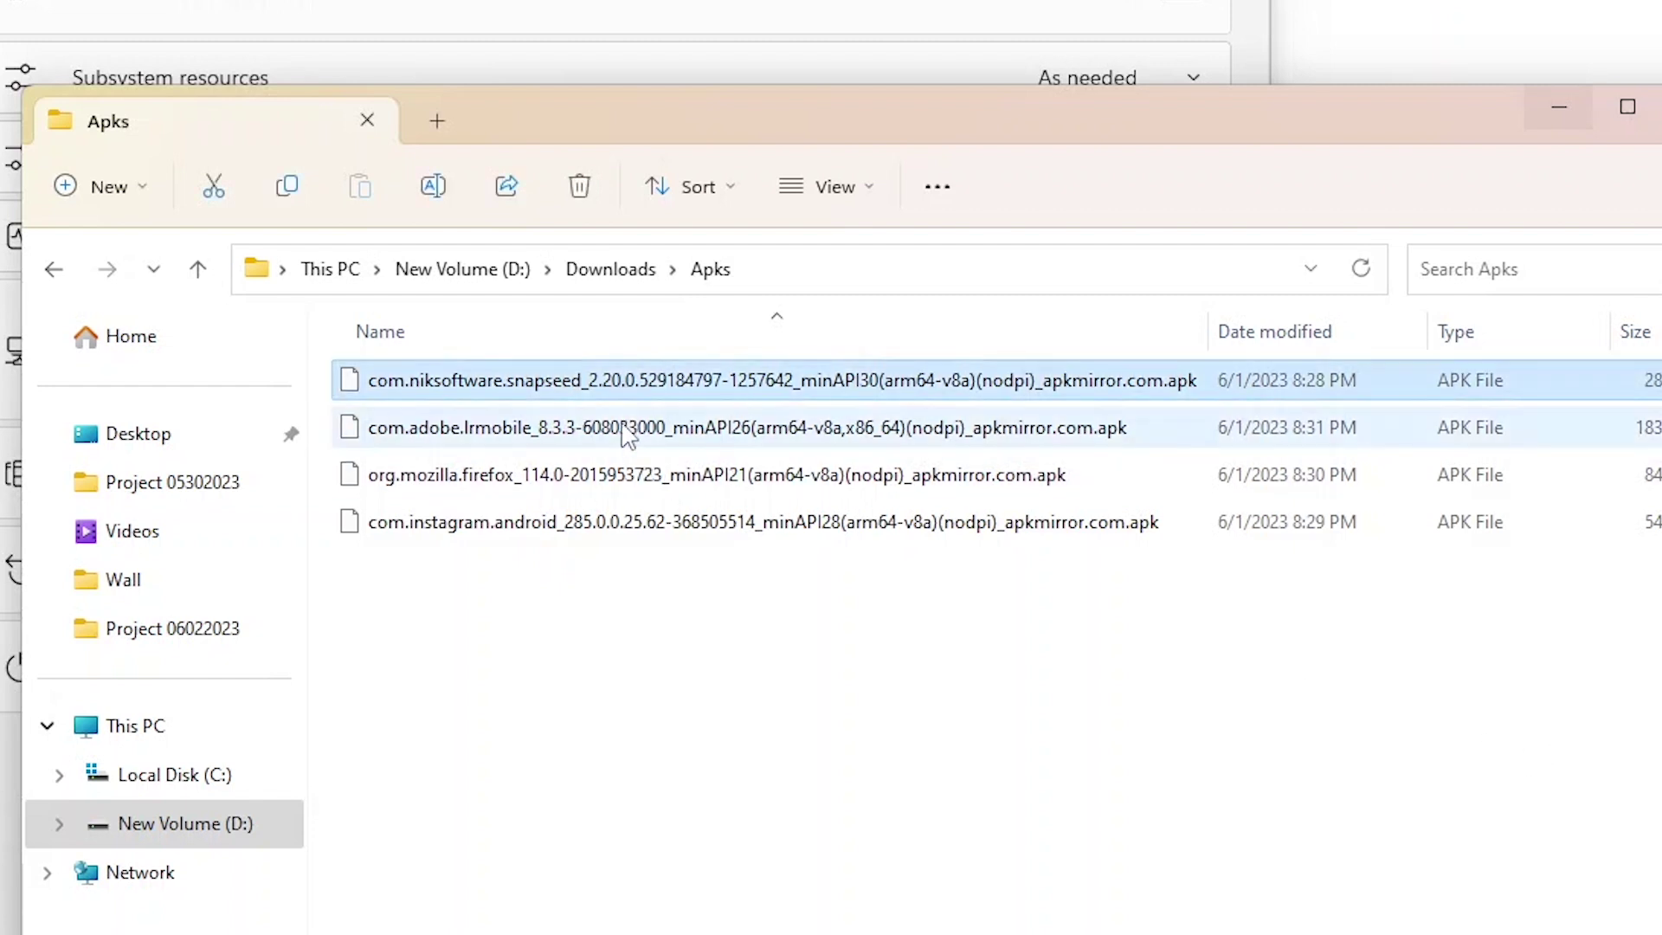
click(626, 427)
click(626, 475)
click(634, 525)
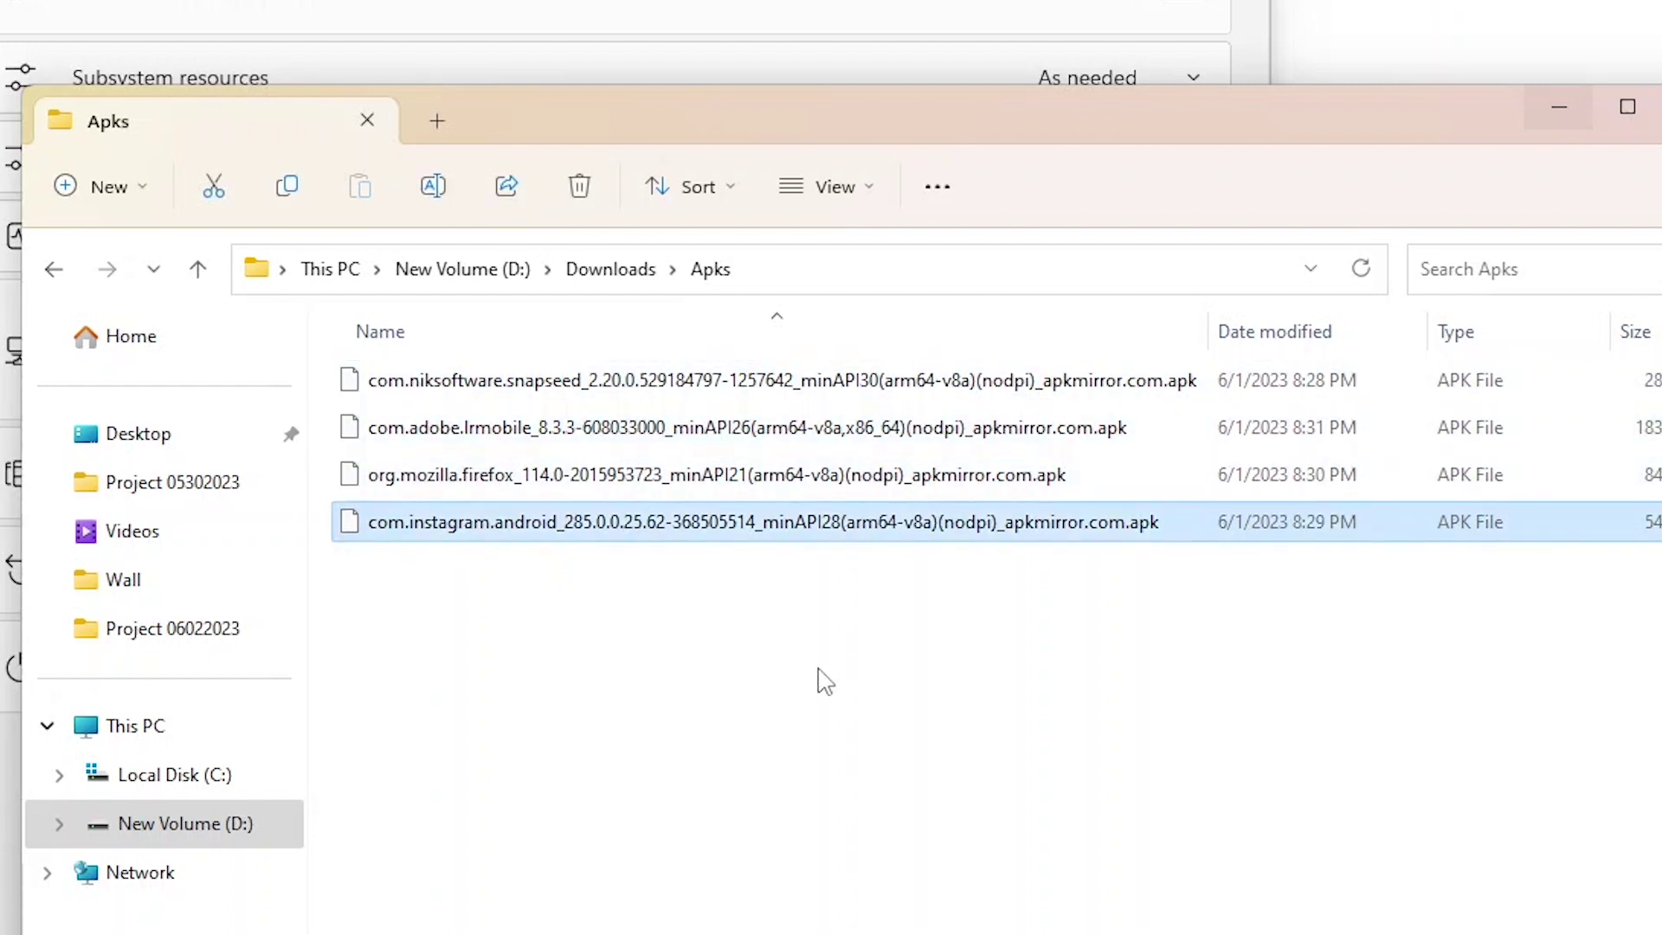
click(818, 680)
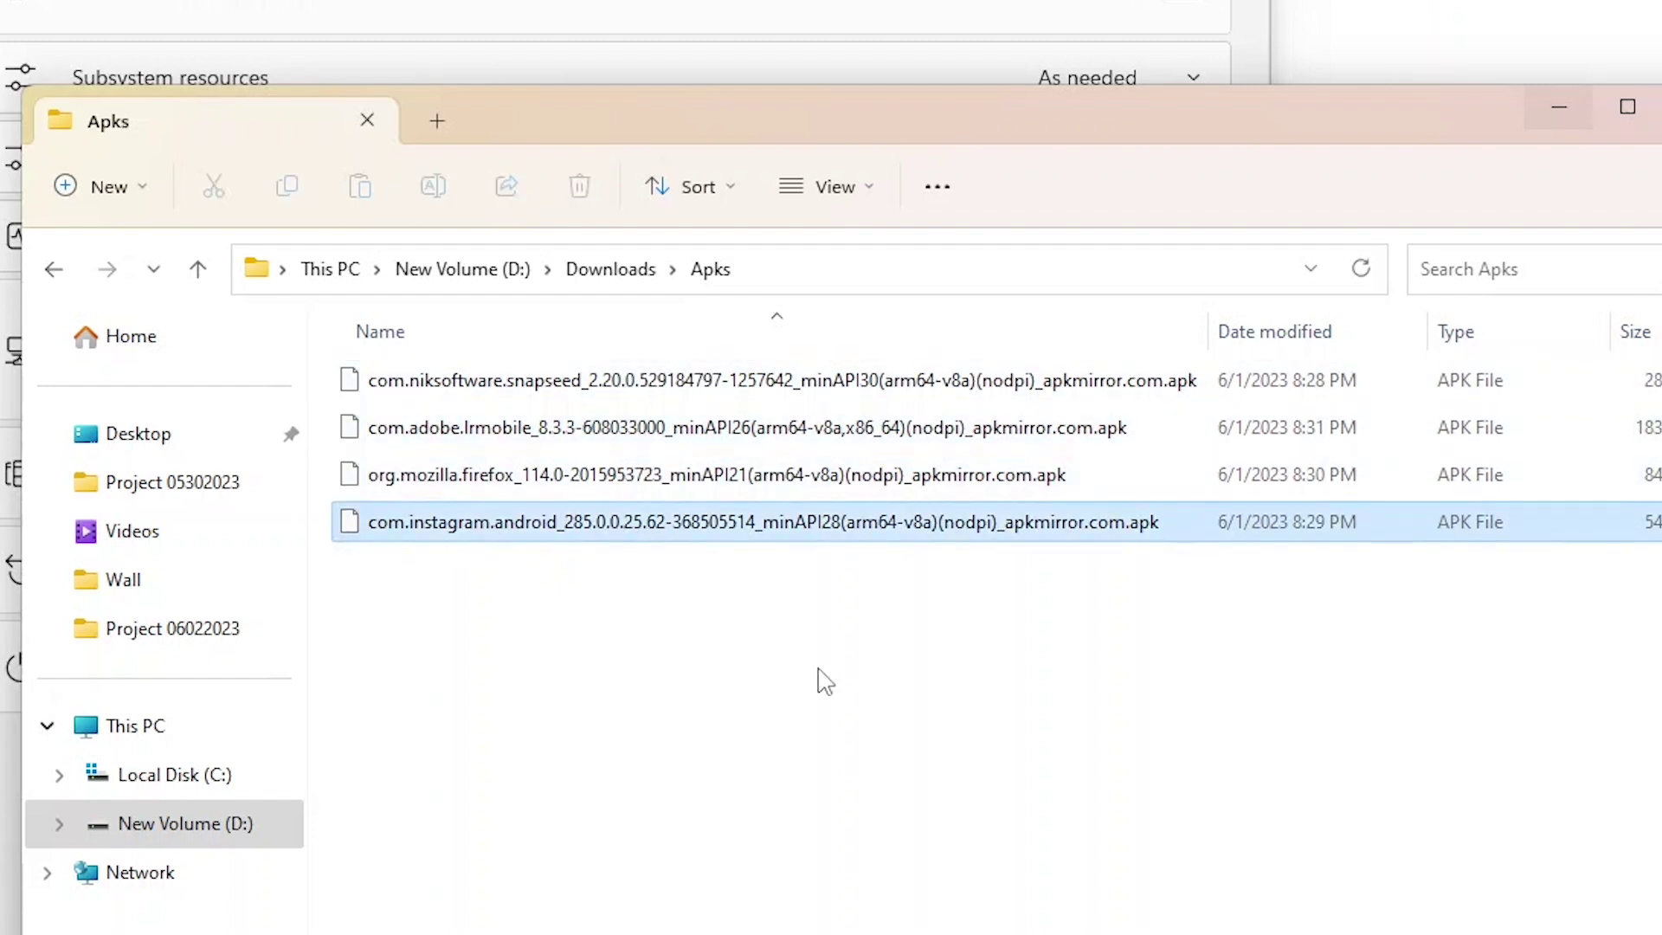
click(623, 396)
ctrl+click(673, 533)
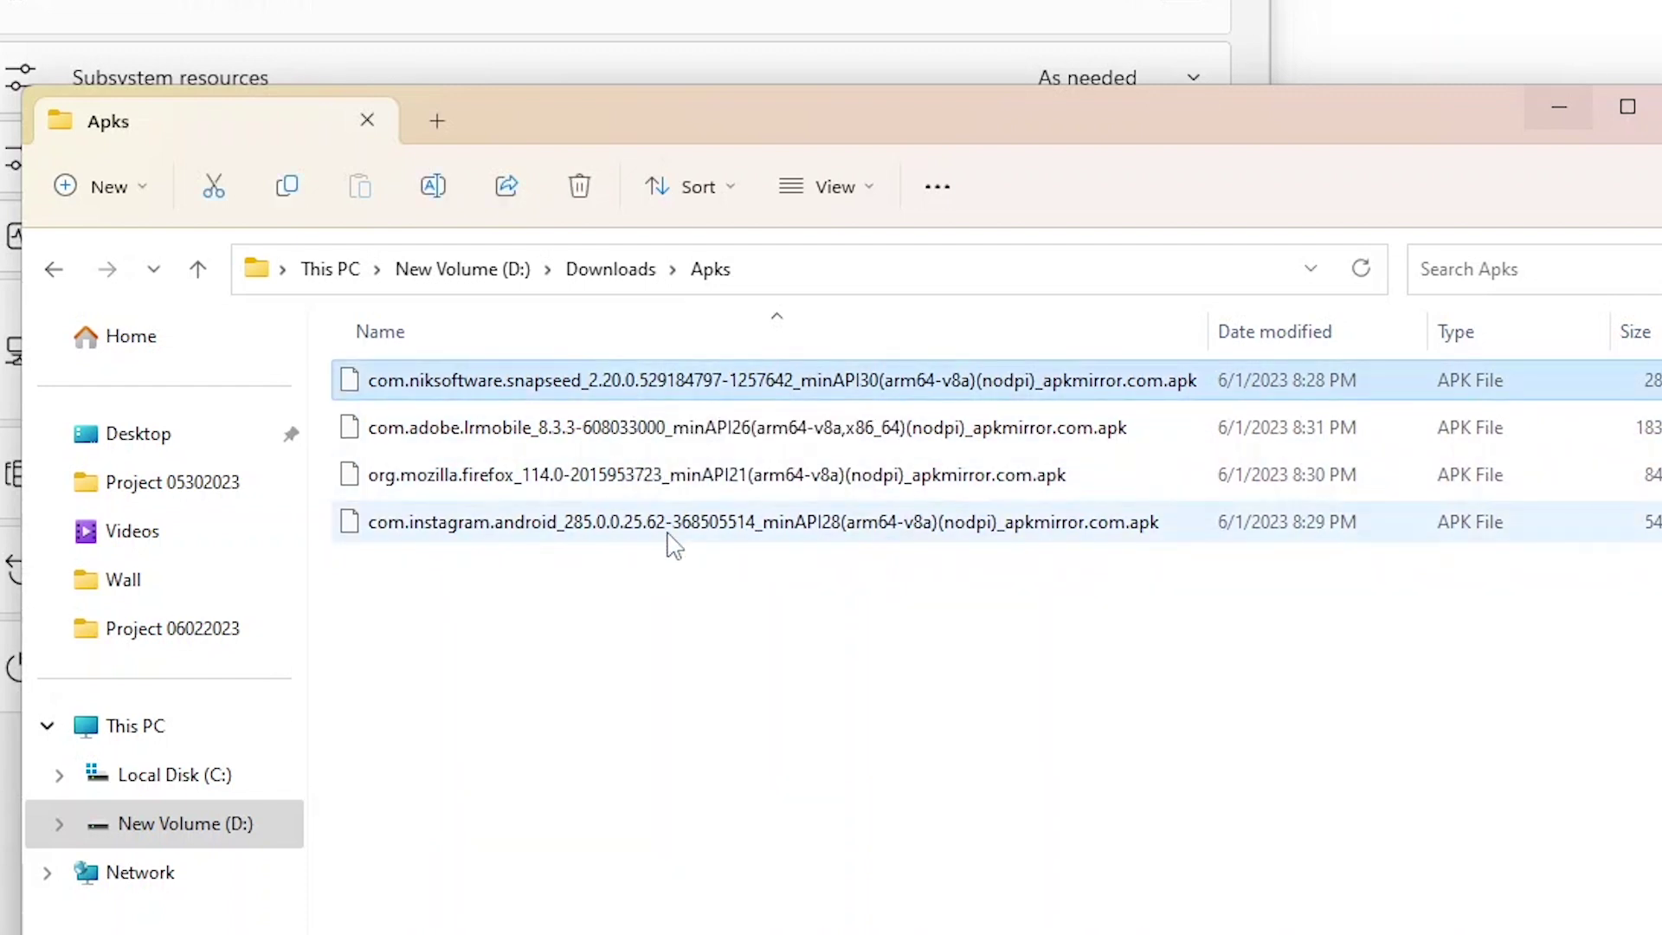
key(ctrl+a)
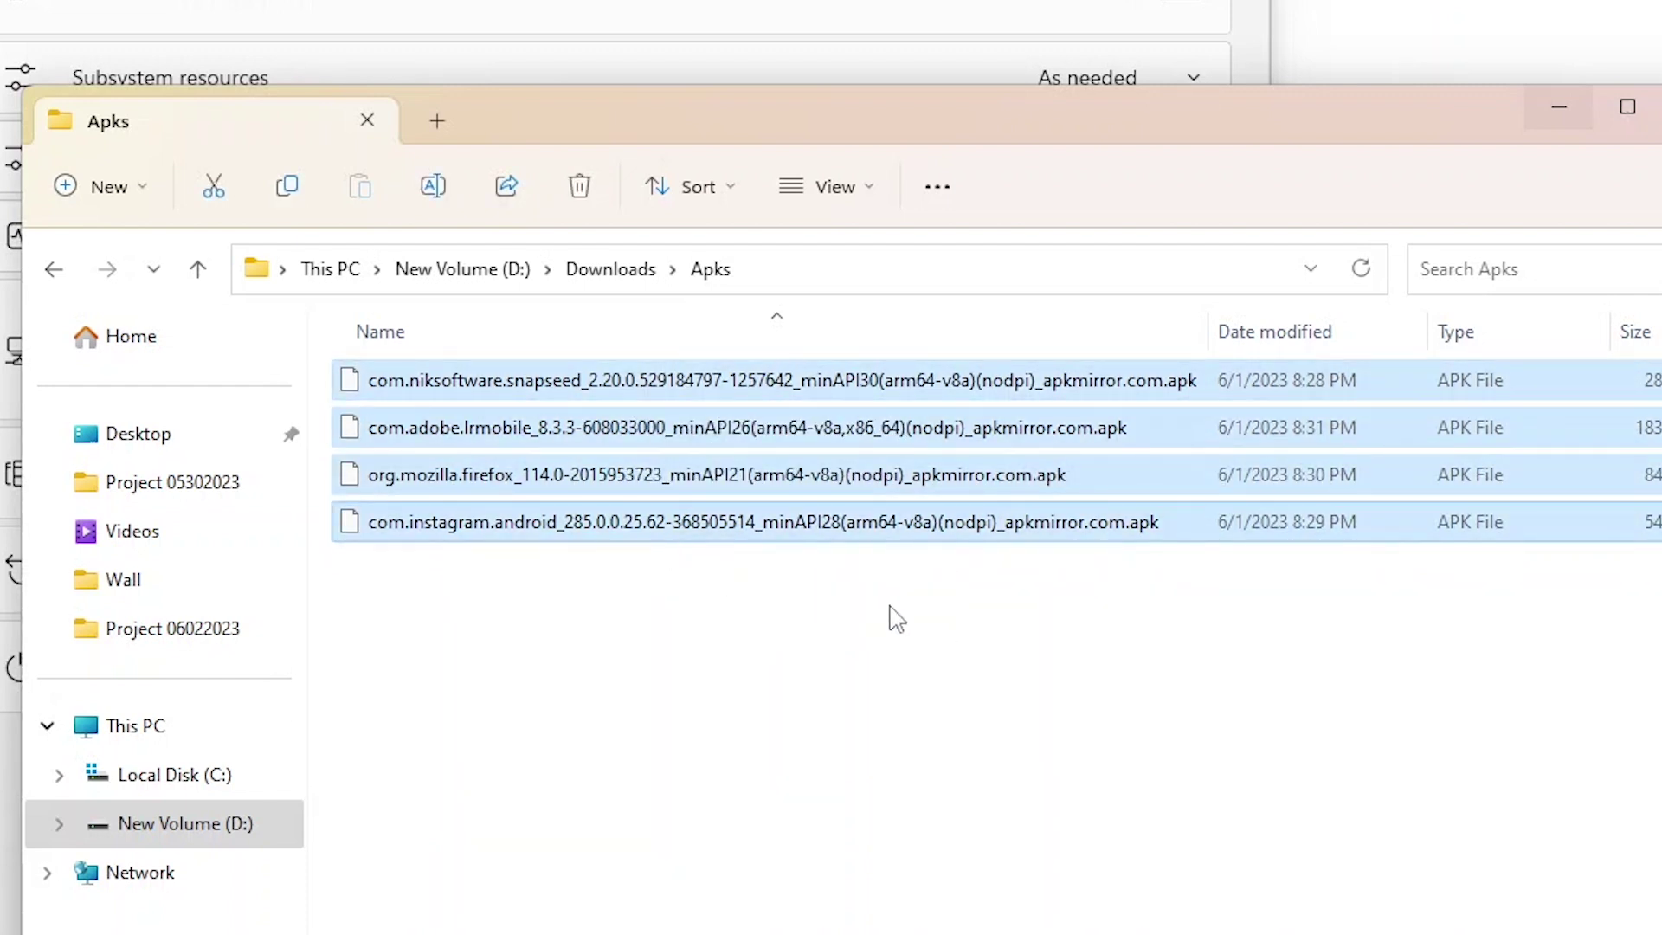
right_click(607, 390)
click(698, 420)
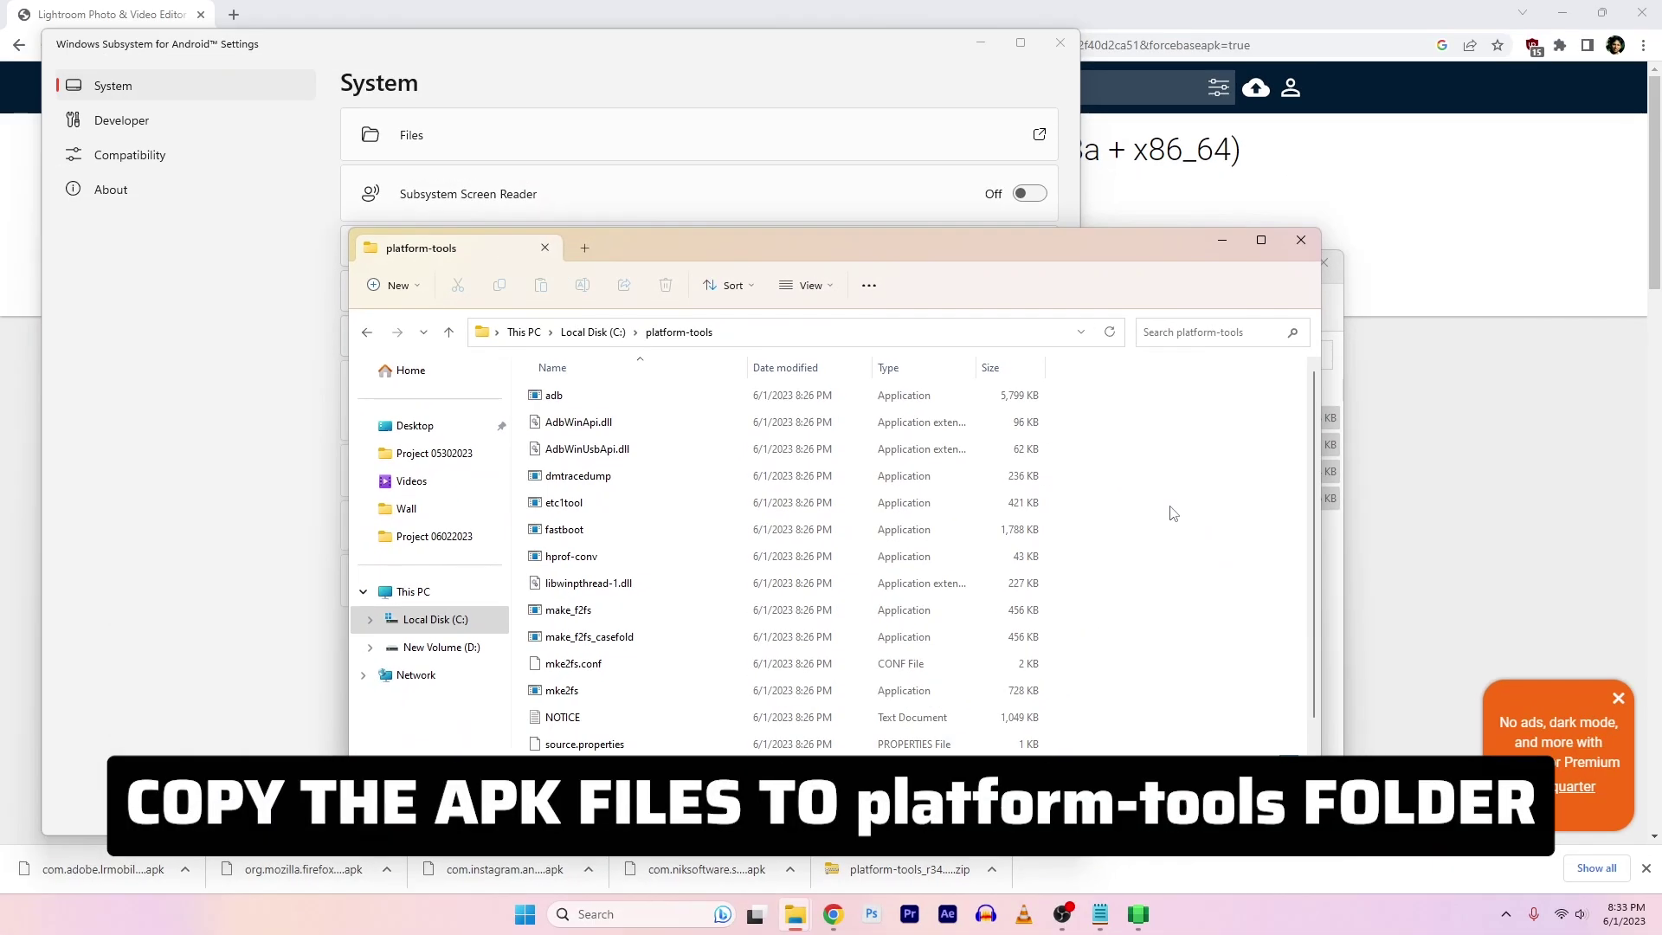
Paste the four APK files into C:\platform-tools
right_click(1171, 512)
click(1194, 526)
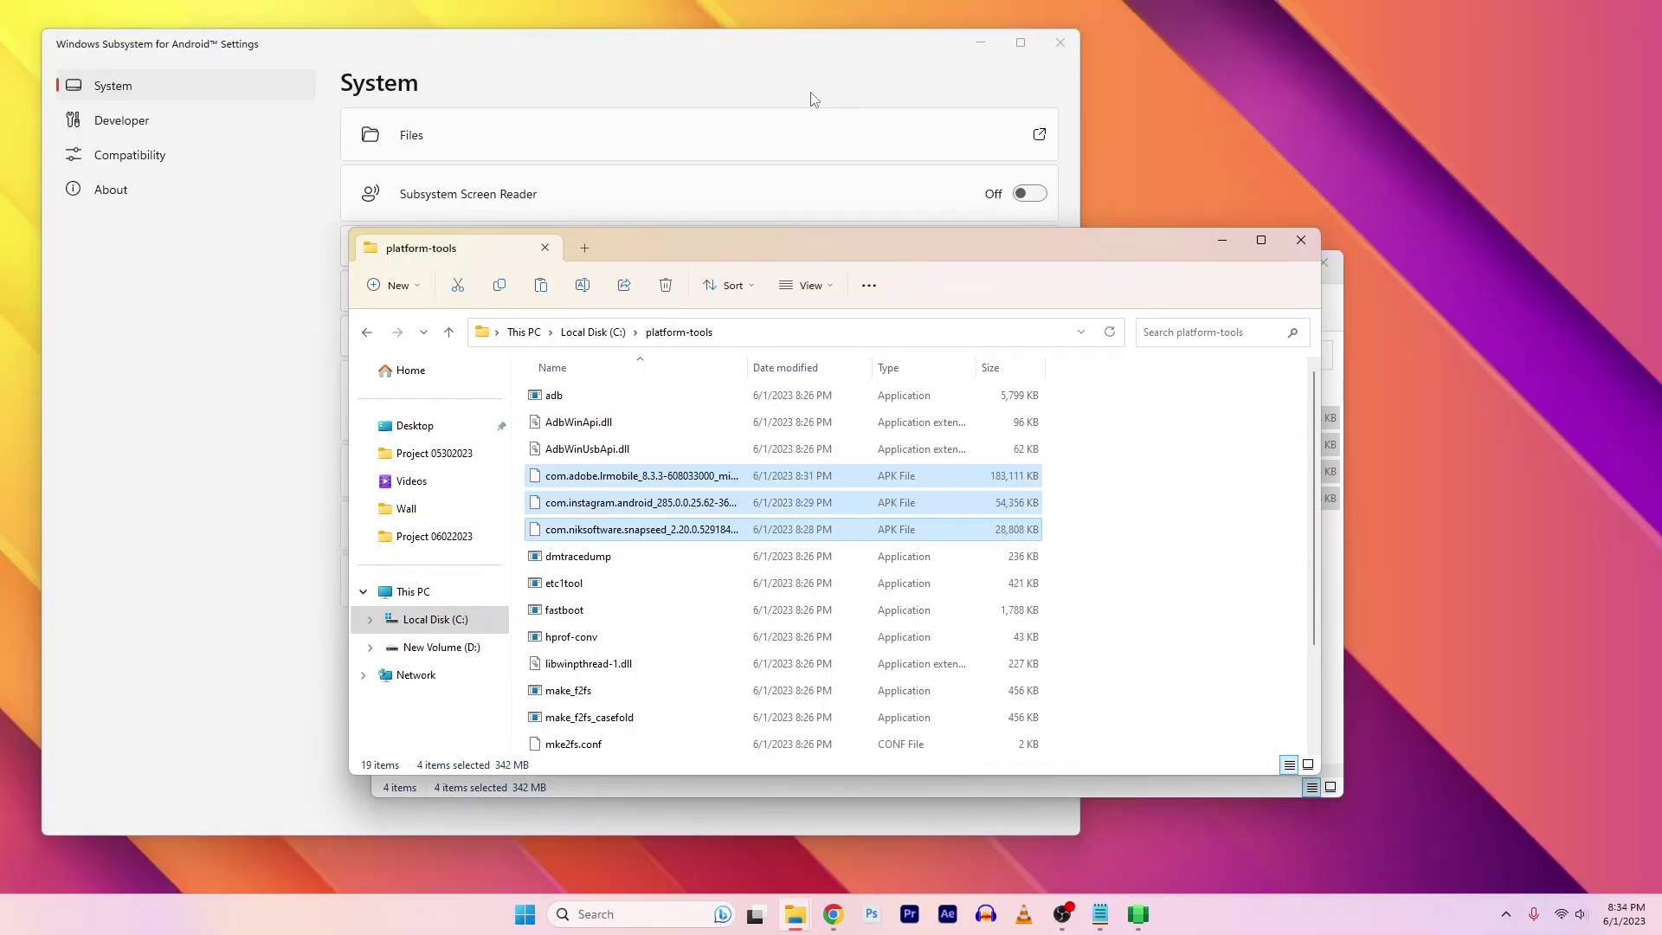
click(773, 67)
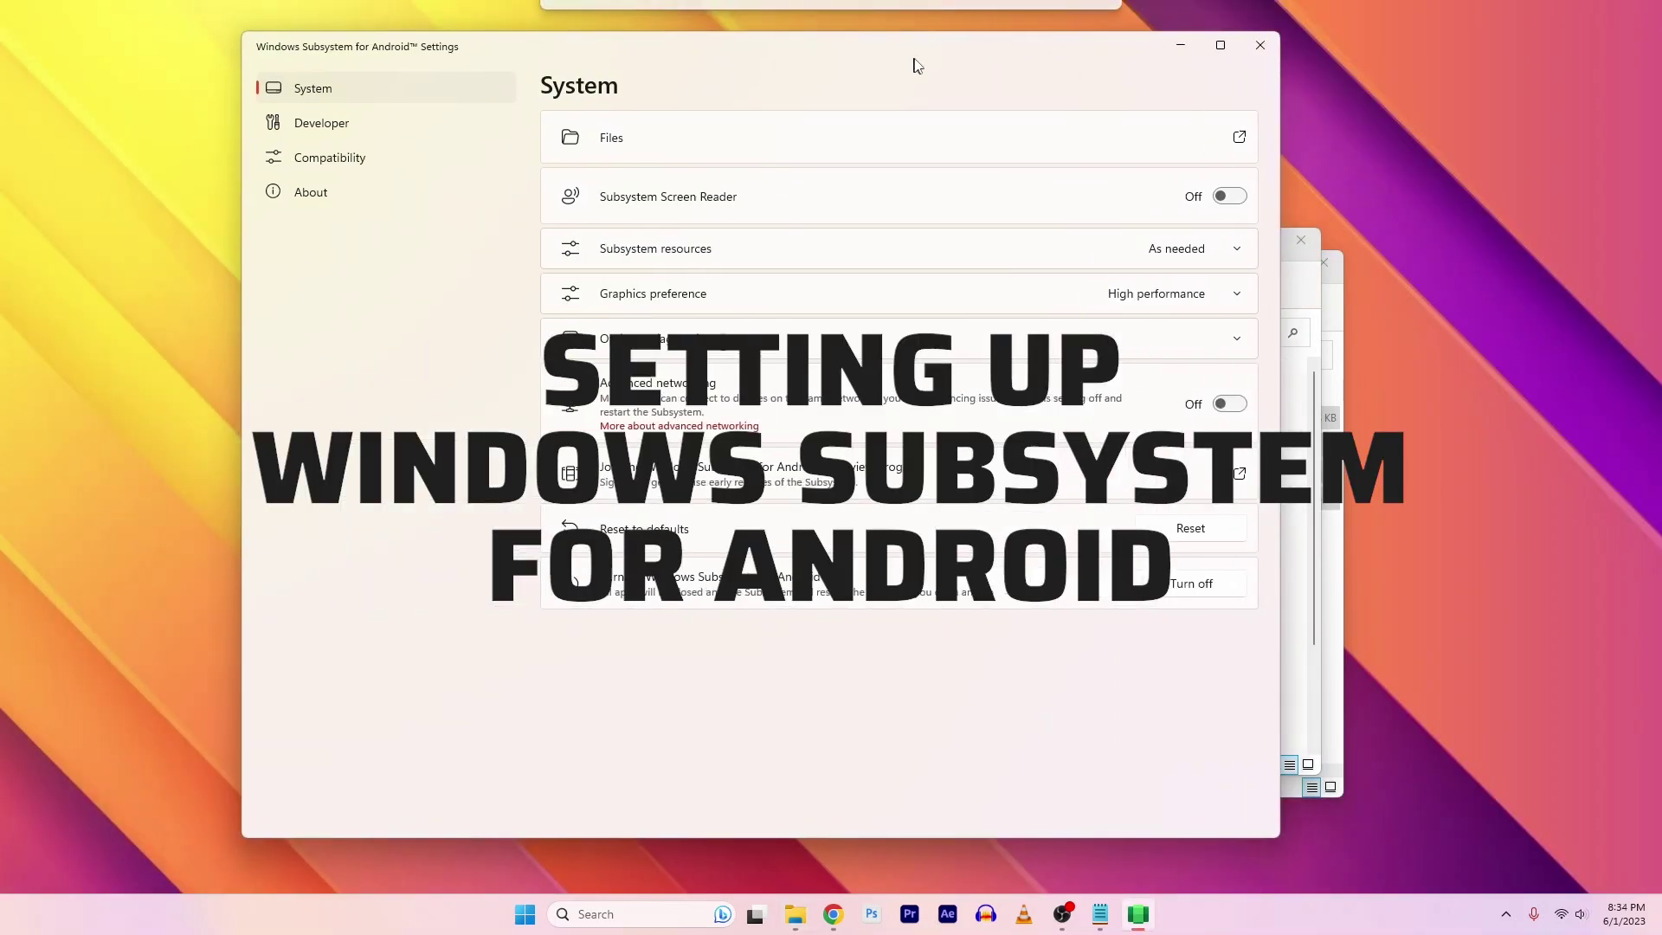
Run Command Prompt as administrator
click(535, 922)
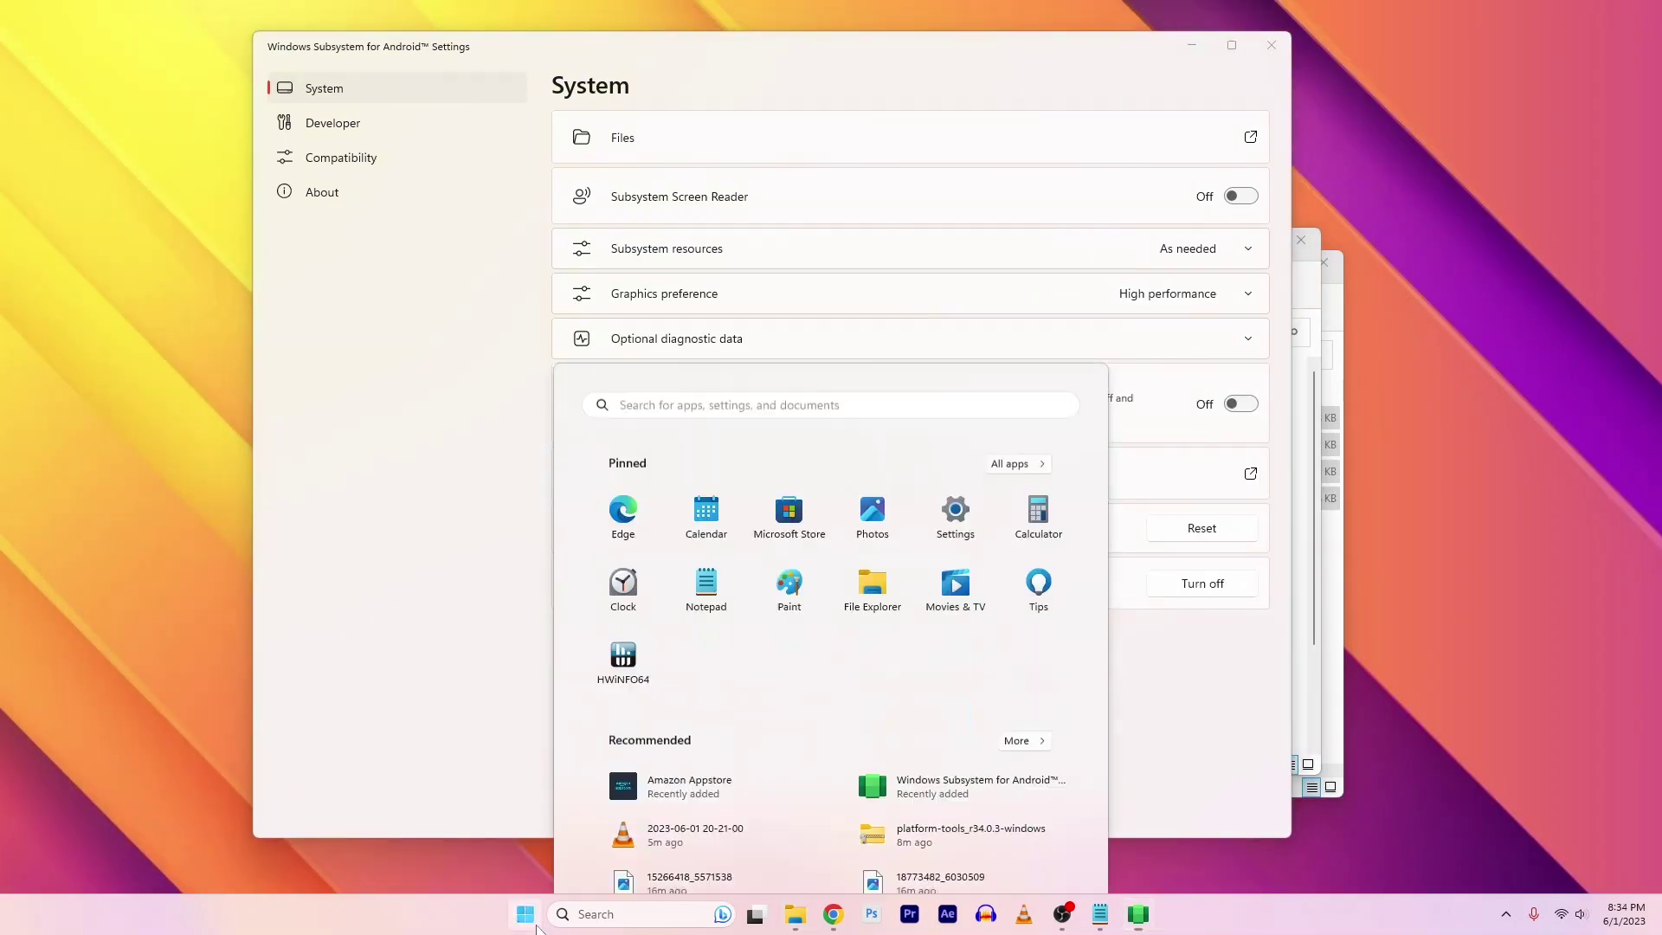
text(cm)
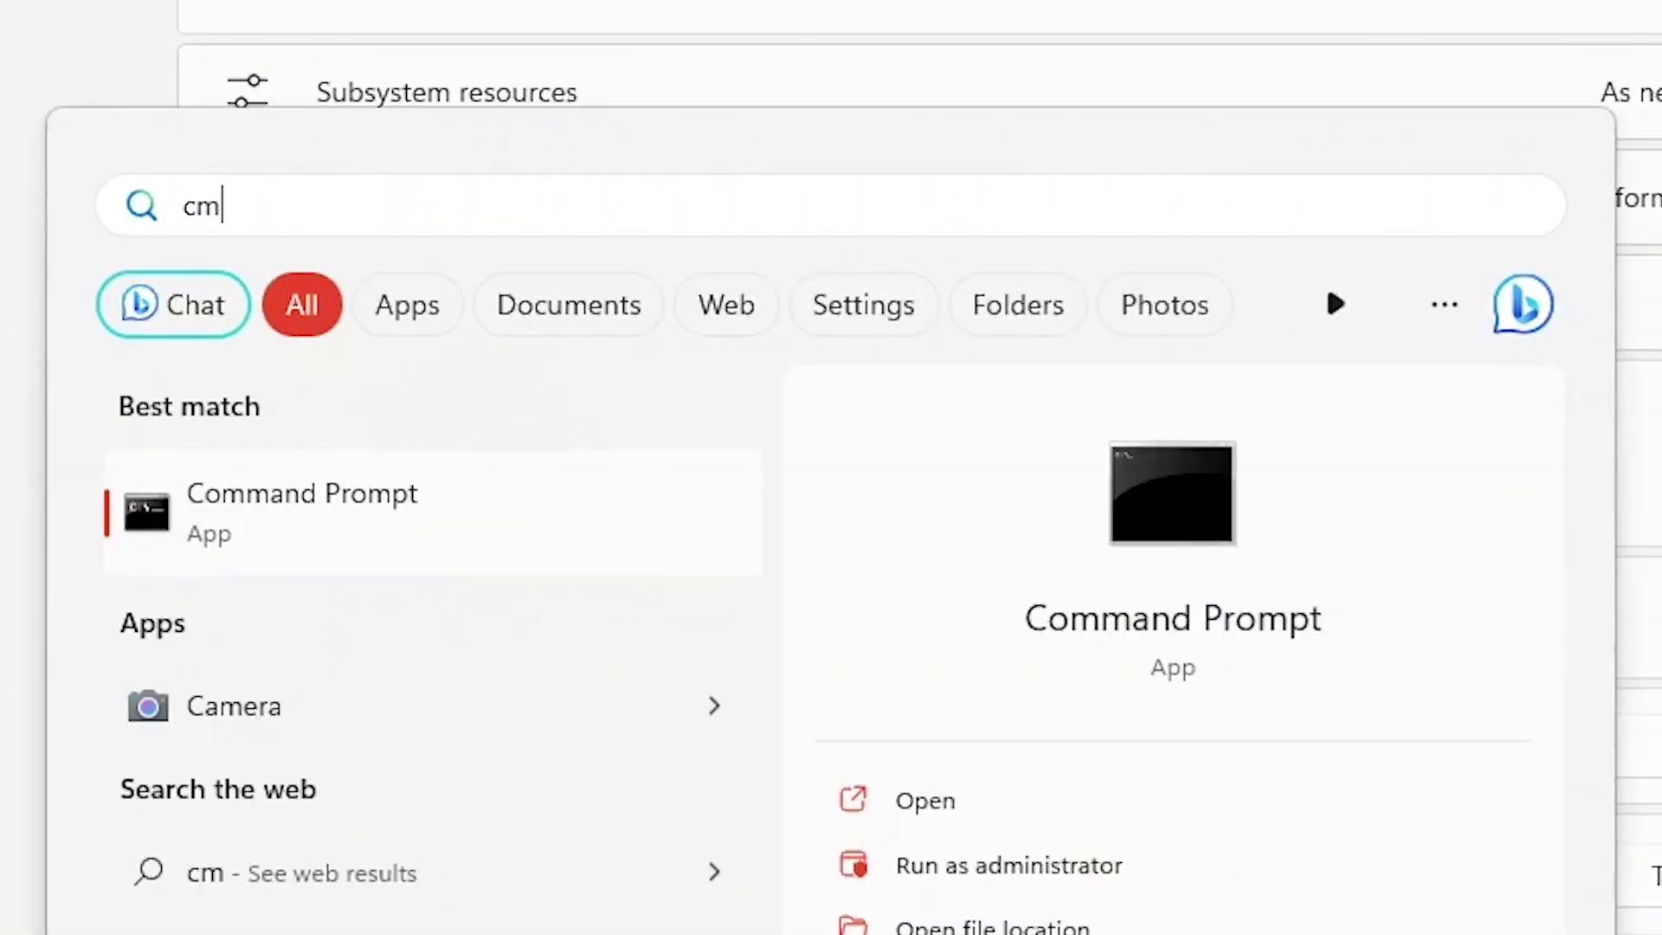
text(d)
right_click(329, 506)
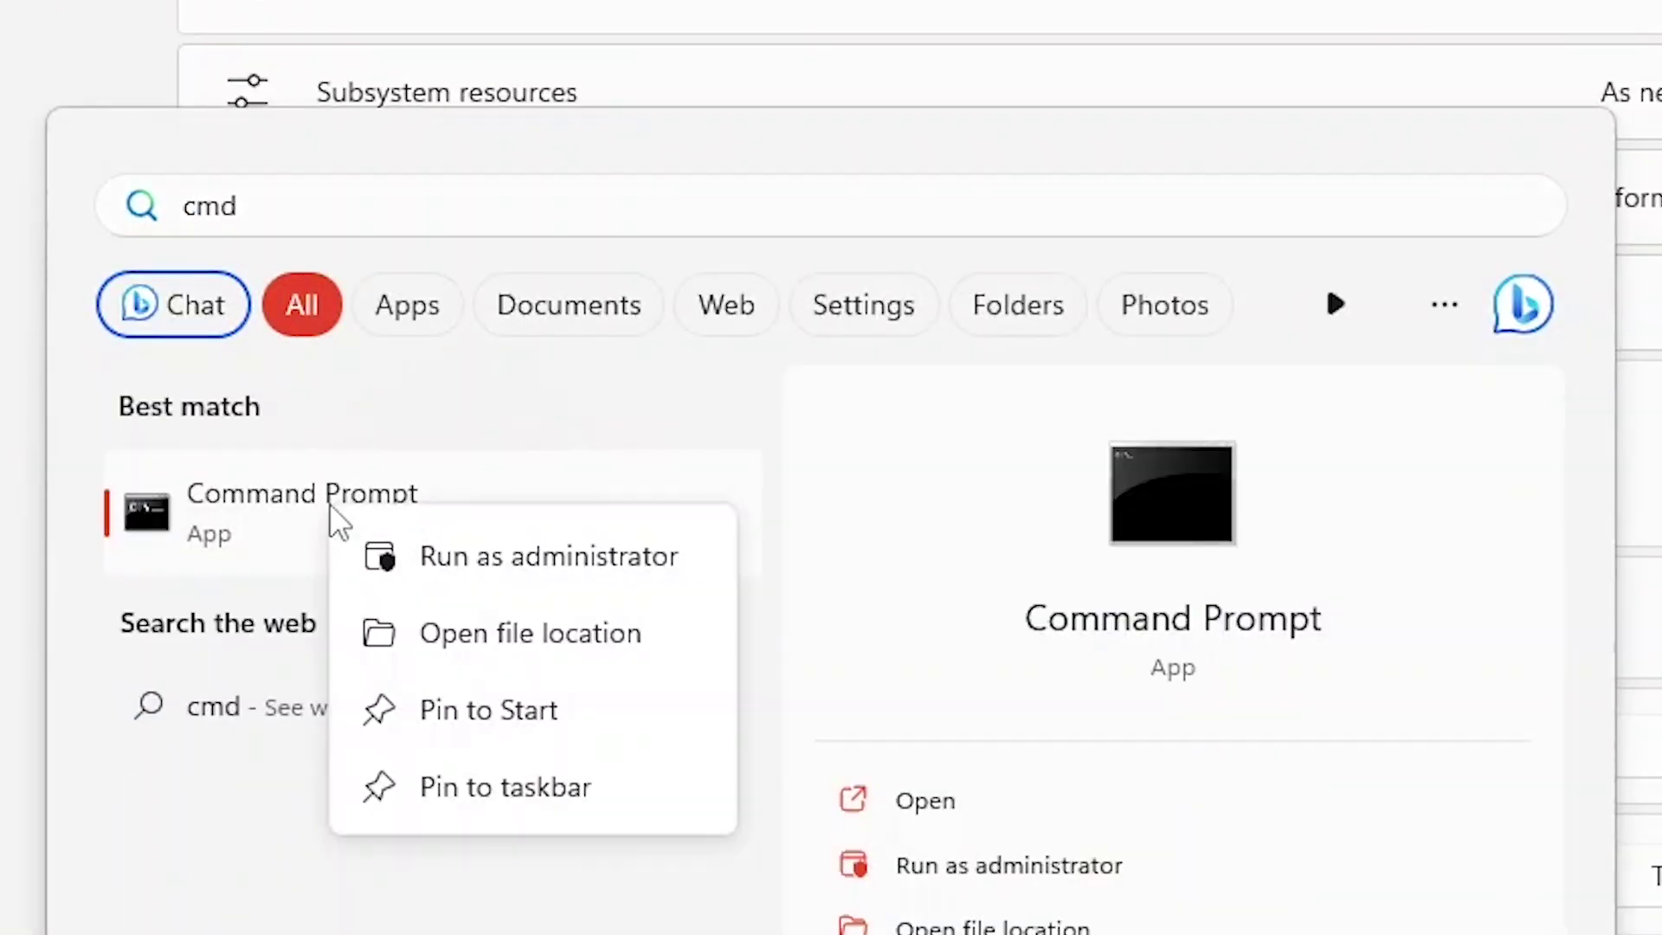
click(451, 568)
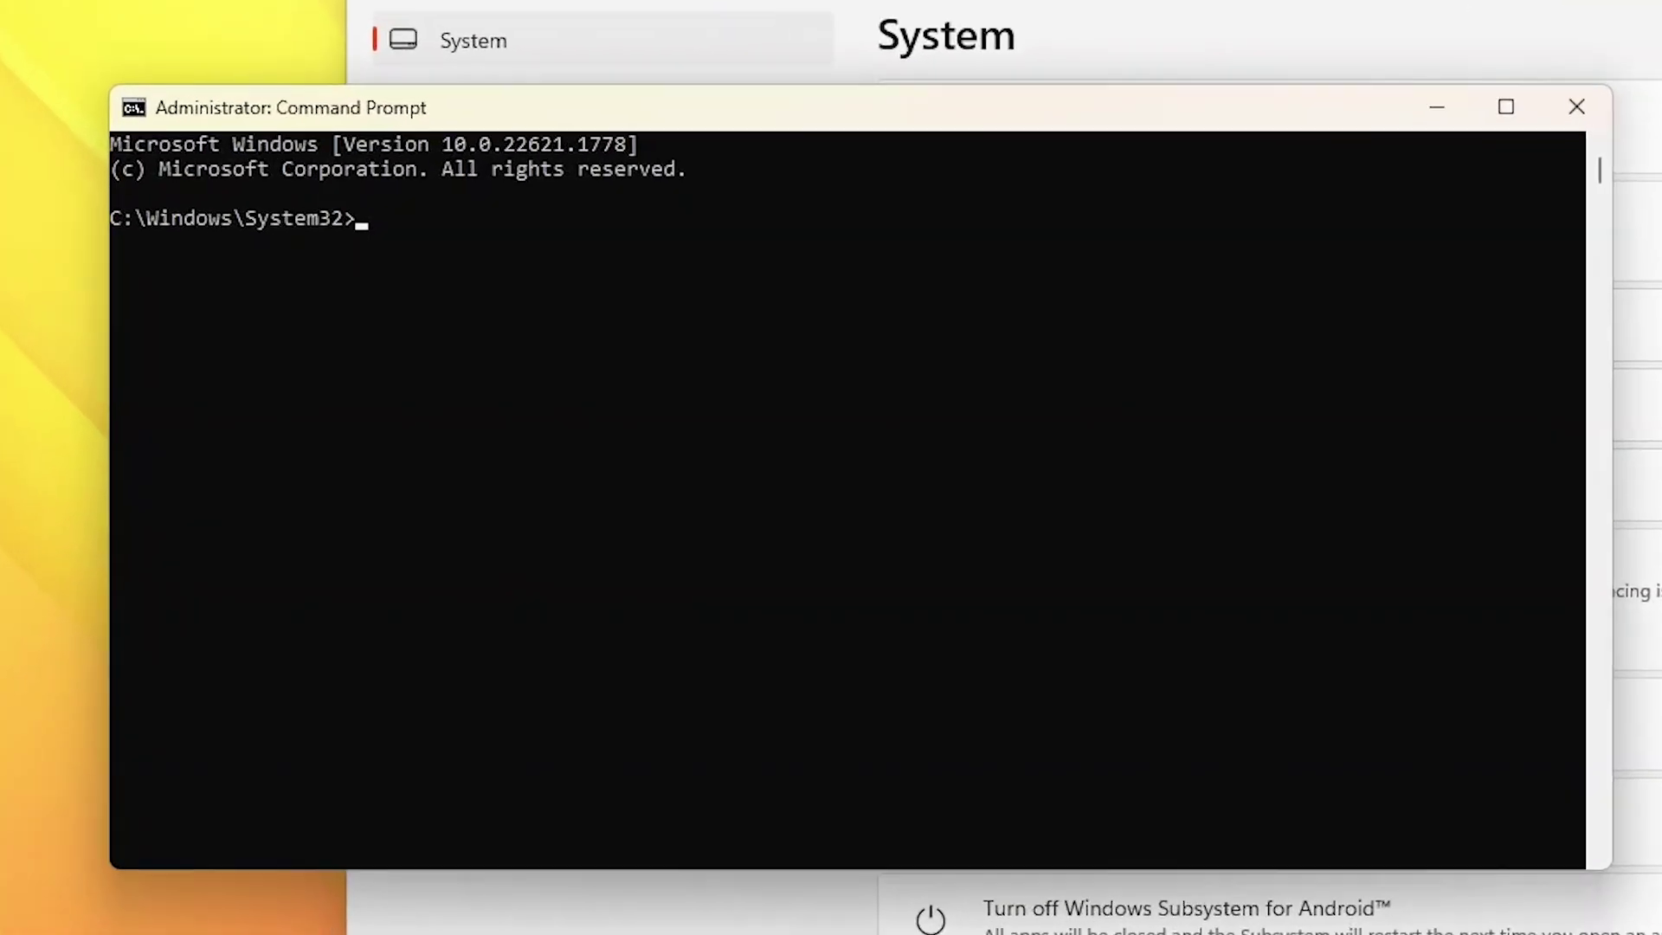
Check the platform-tools path, then run 'cd C:\platform-tools' and 'adb devices'
click(687, 836)
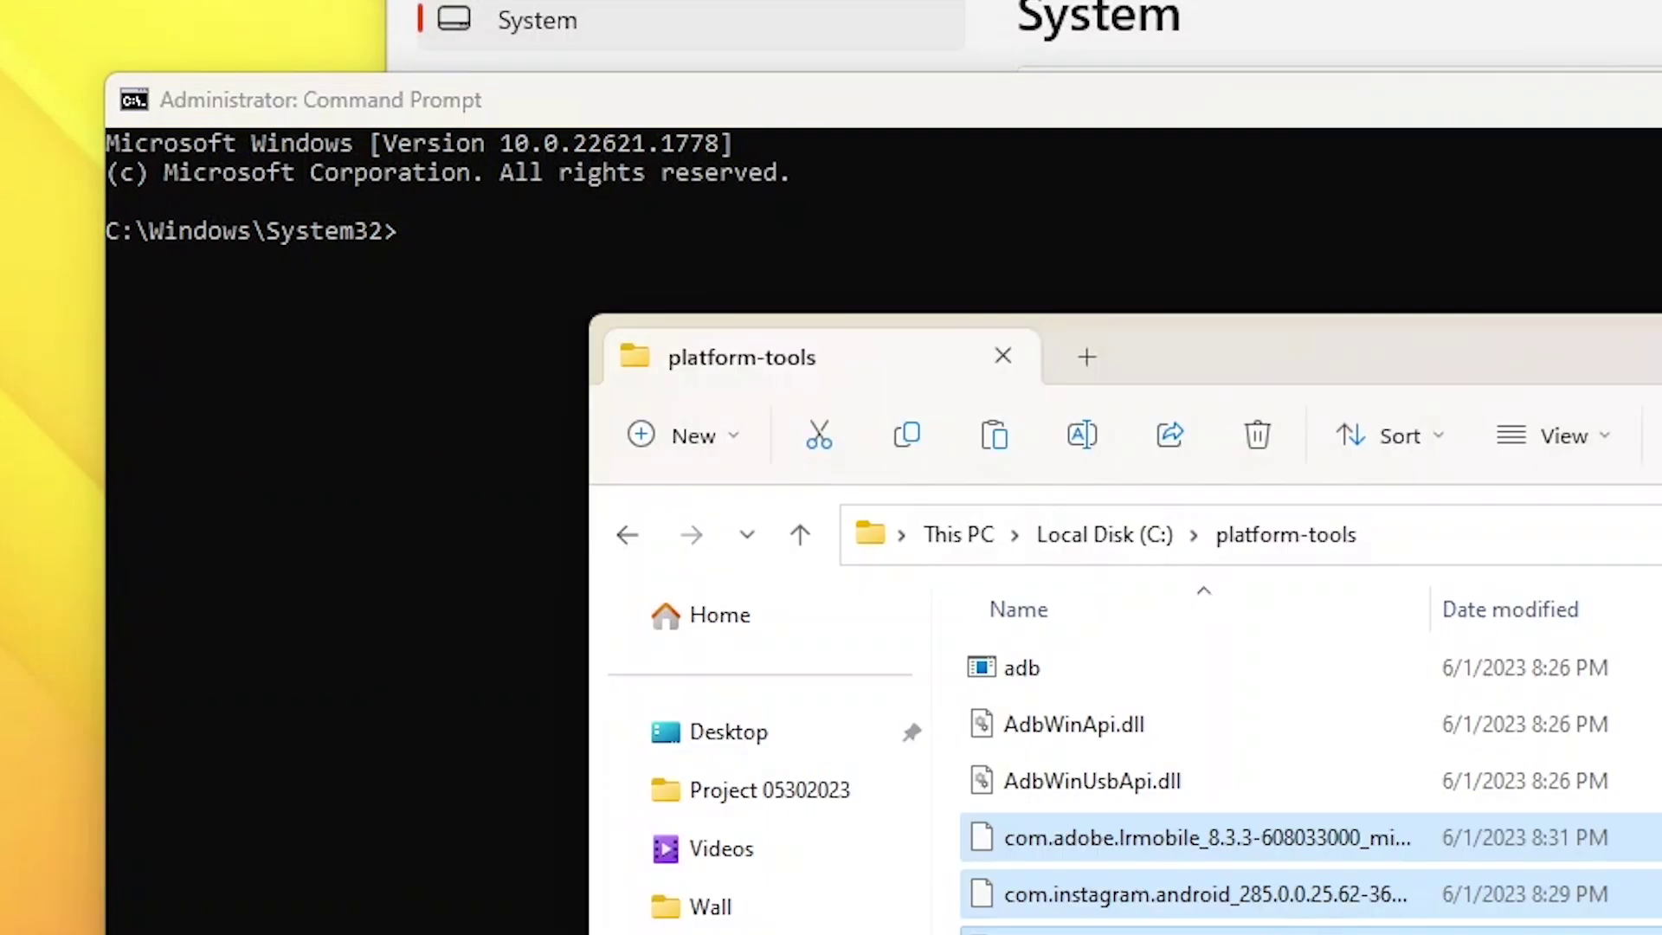
click(1490, 534)
click(1257, 91)
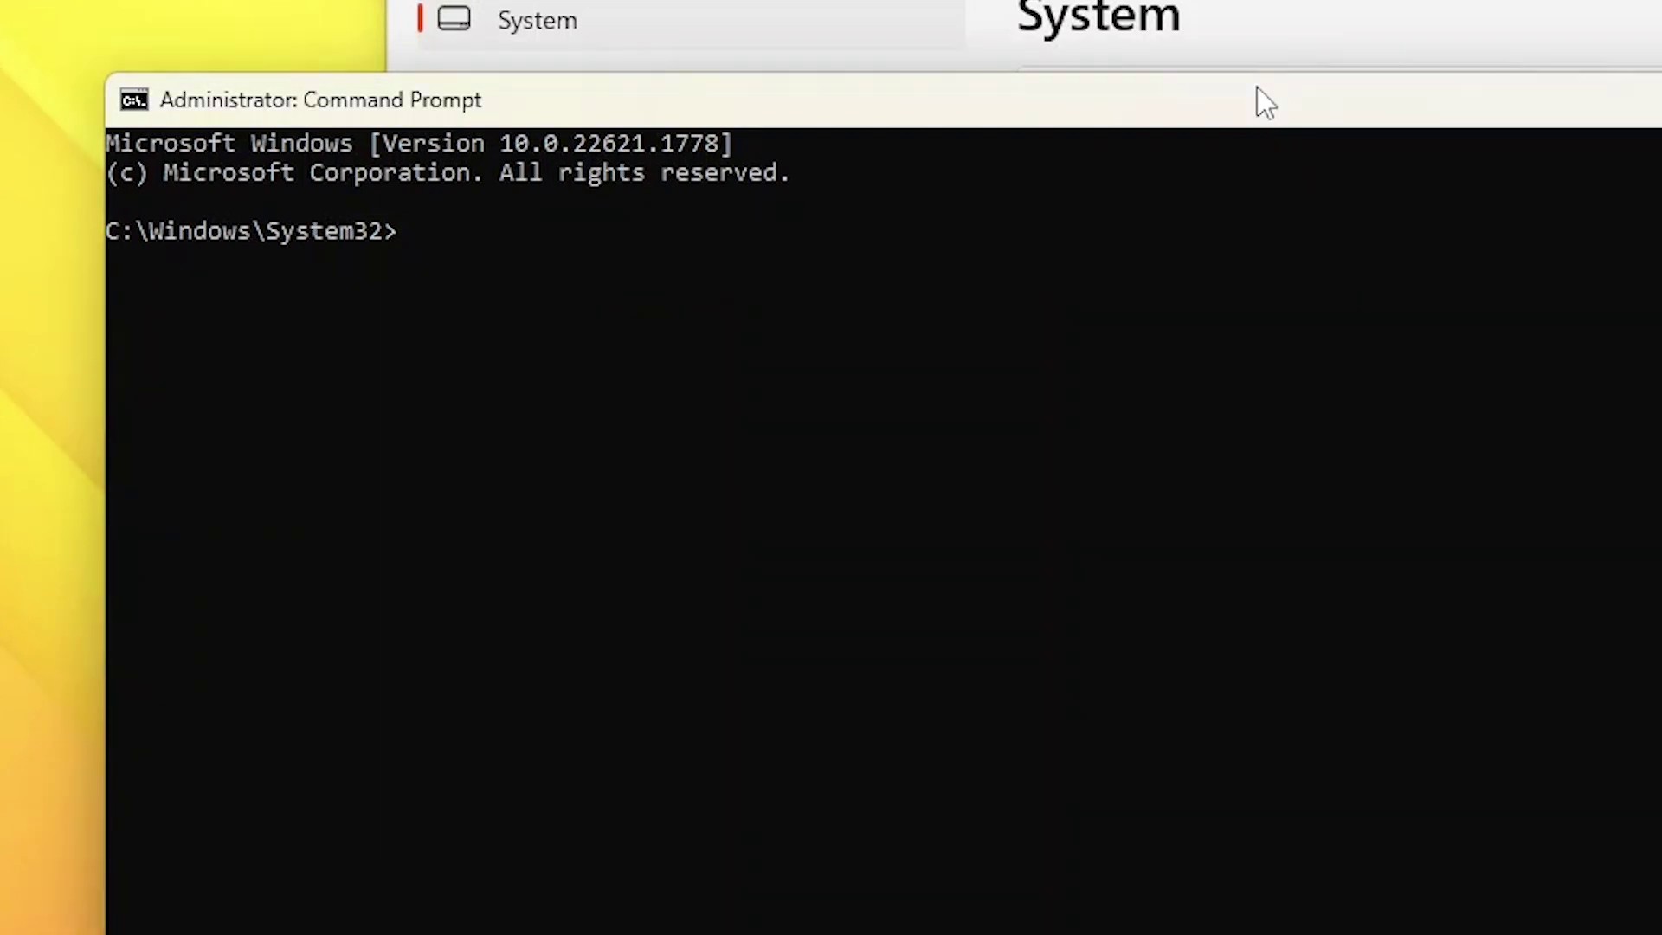
text(cd)
text( C:\platform-tools)
key(Return)
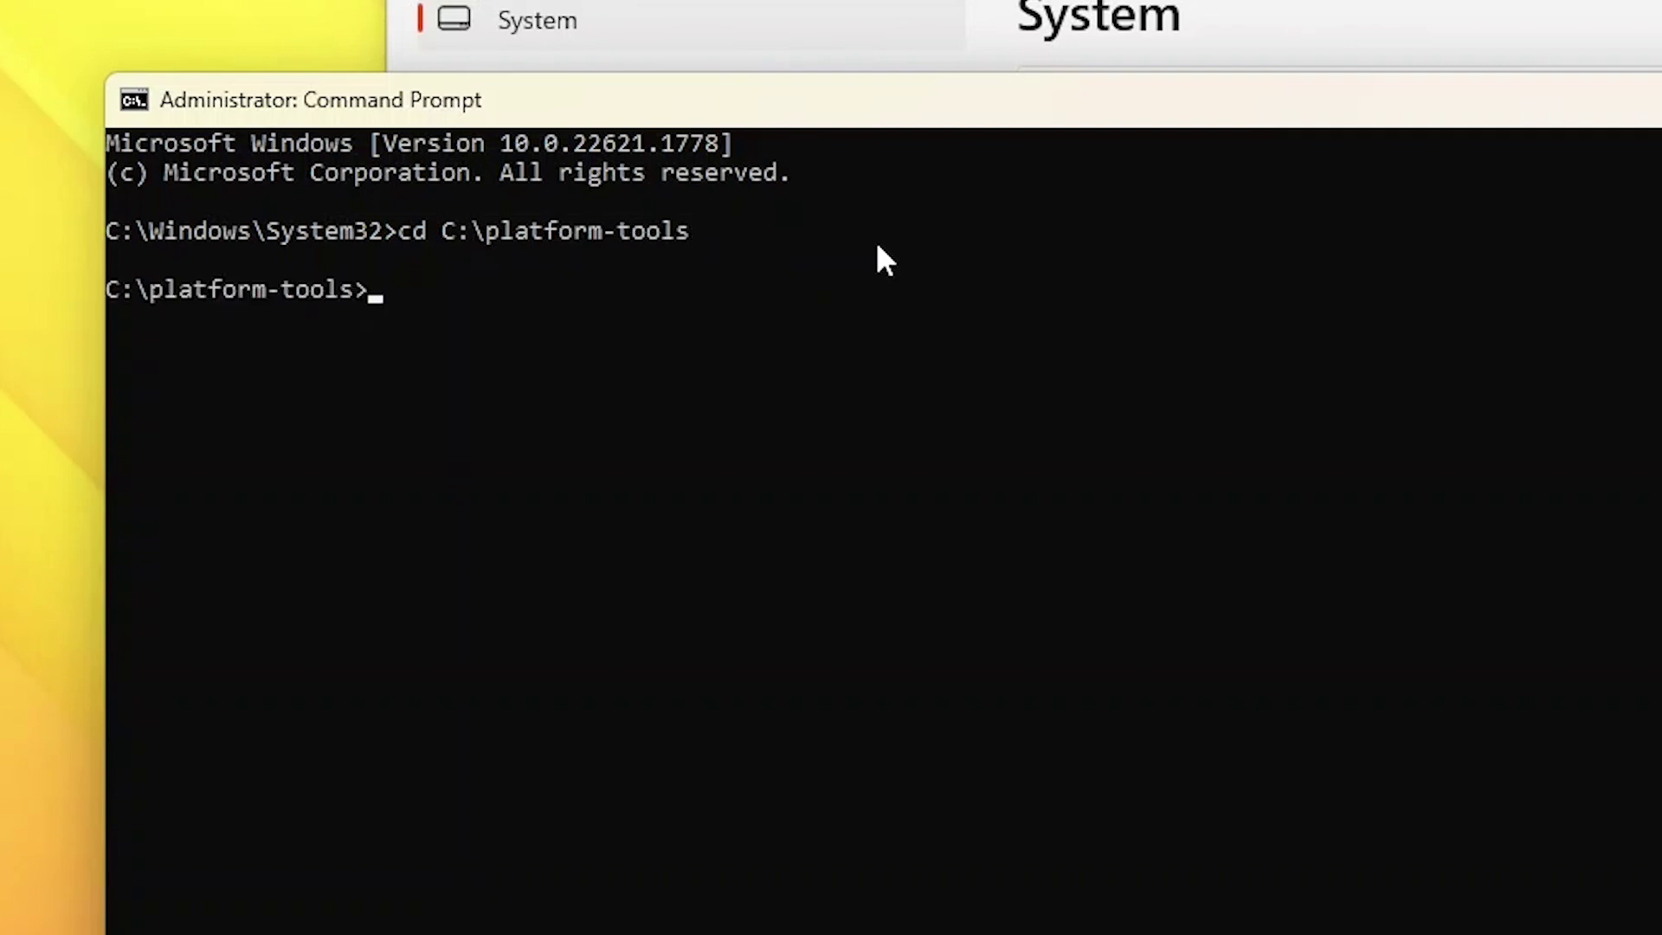
text(adb devices)
key(Return)
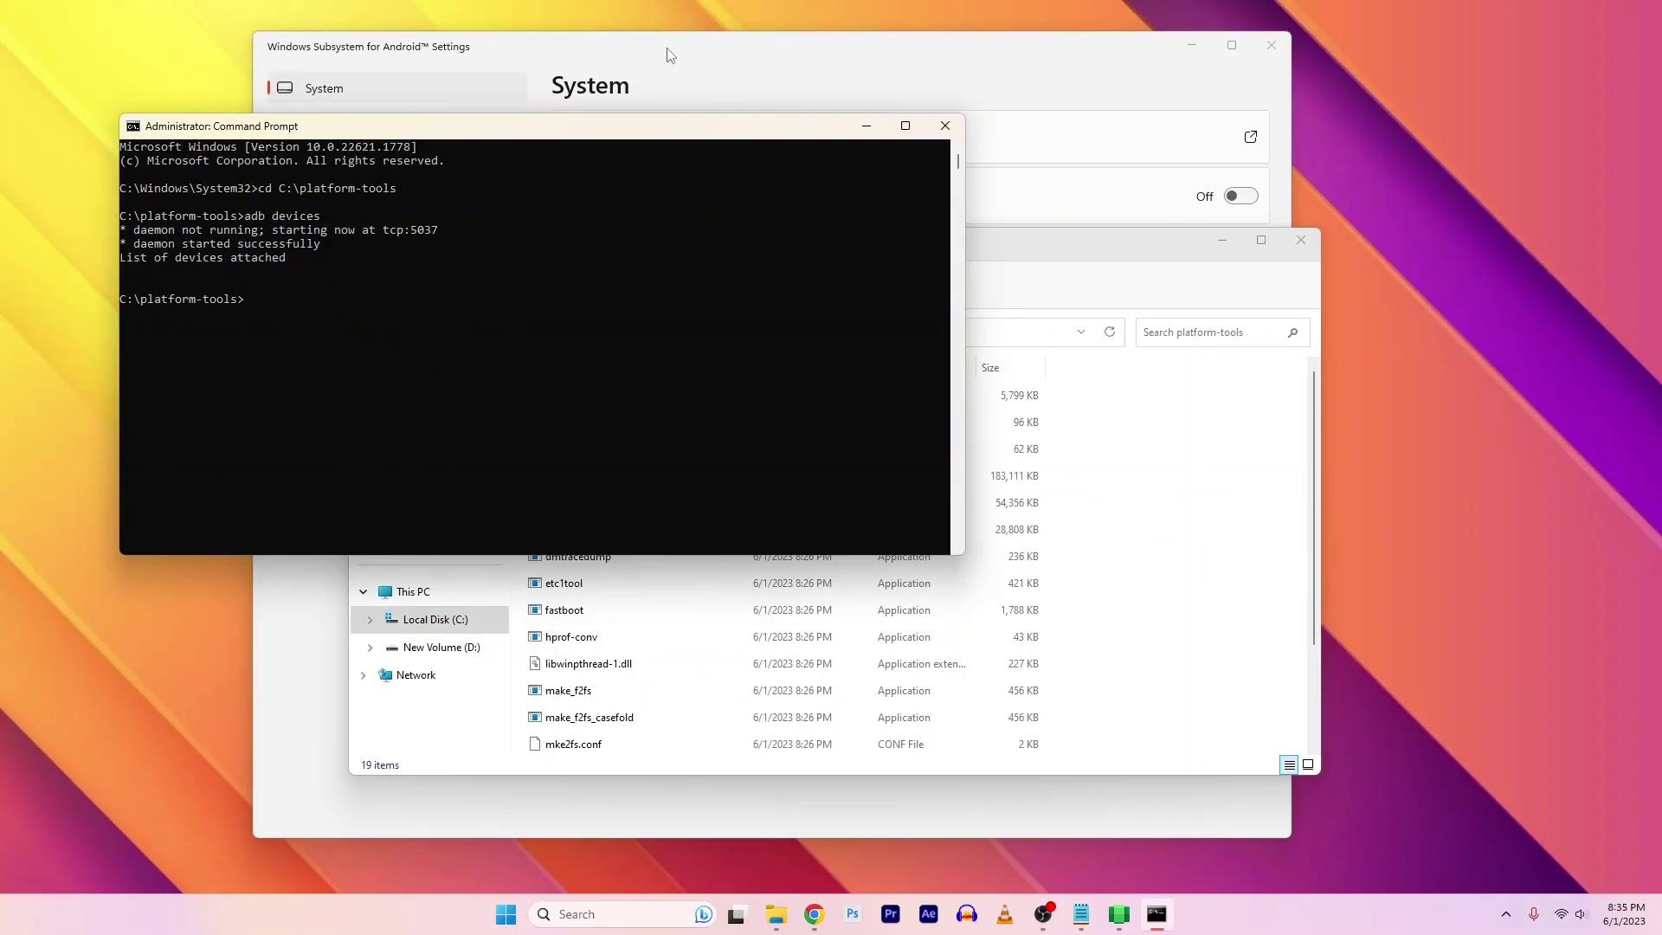
Switch Developer mode On in the Developer page of WSA Settings, toggling it twice
click(667, 52)
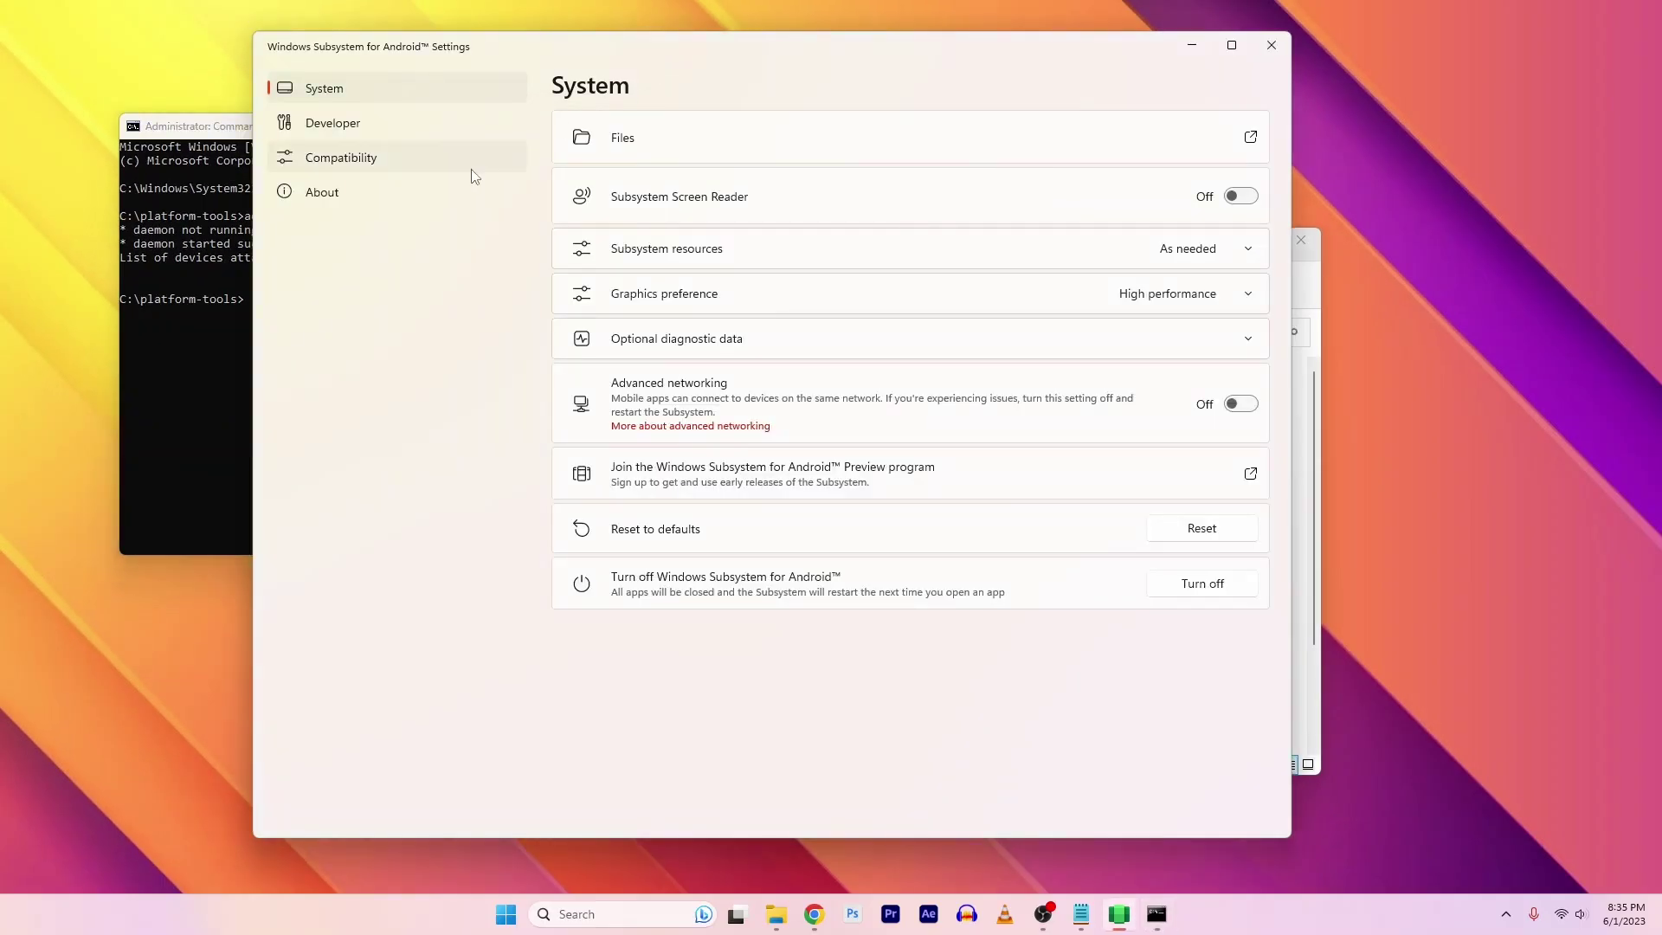
click(362, 129)
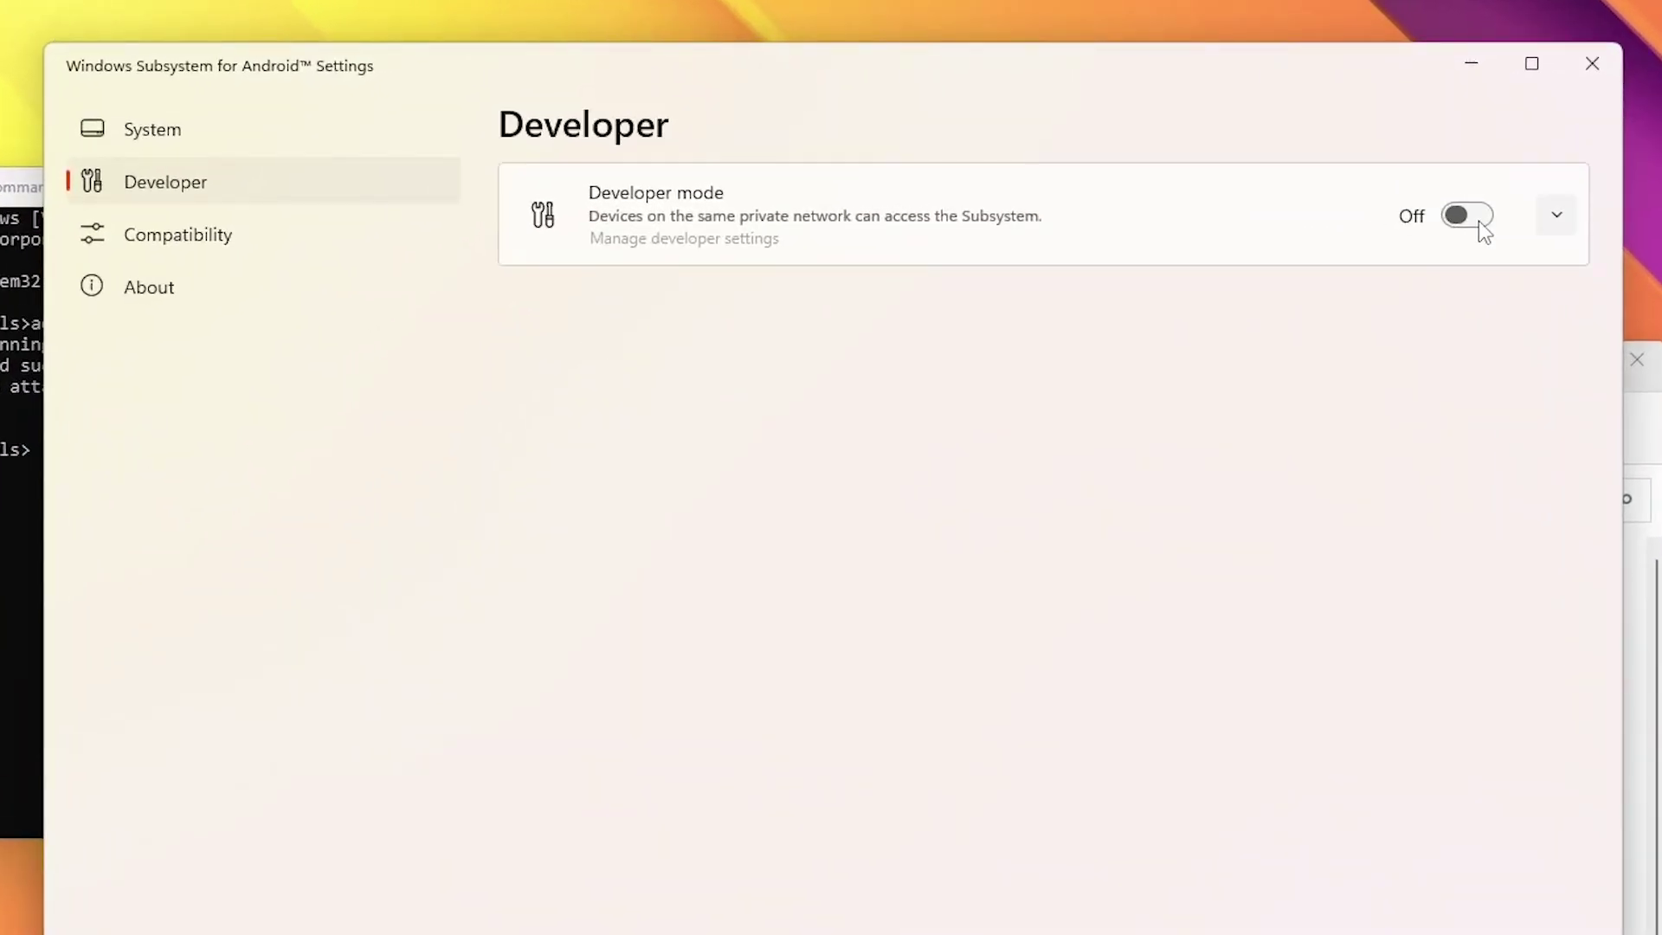
click(1467, 215)
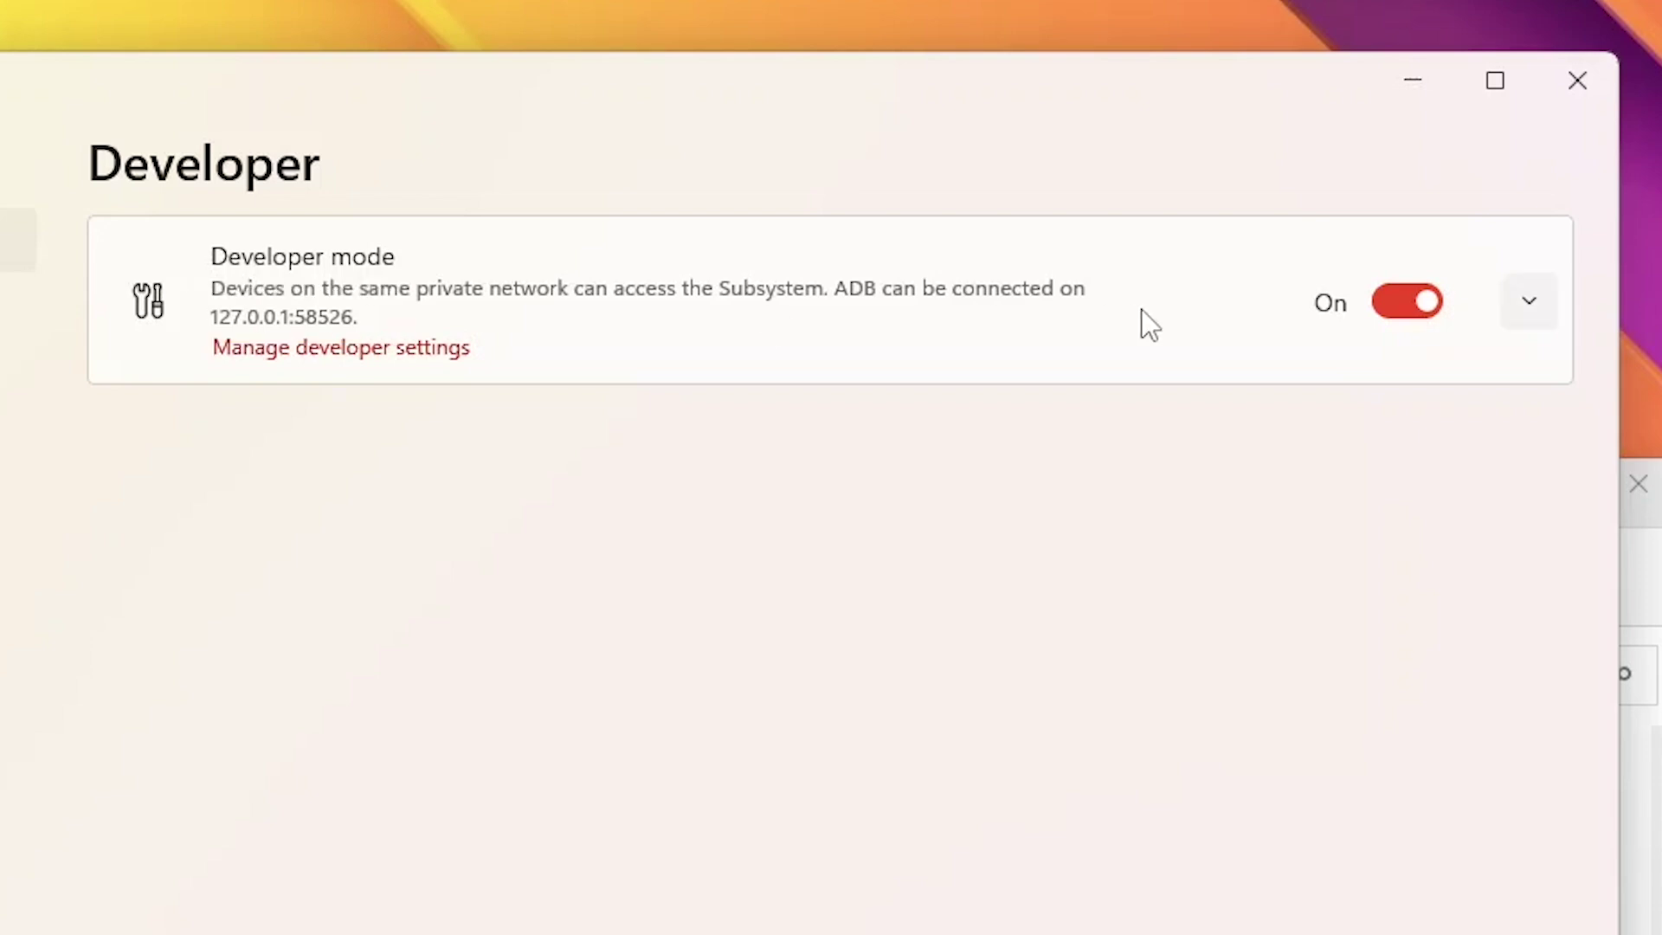
click(1396, 322)
click(1417, 315)
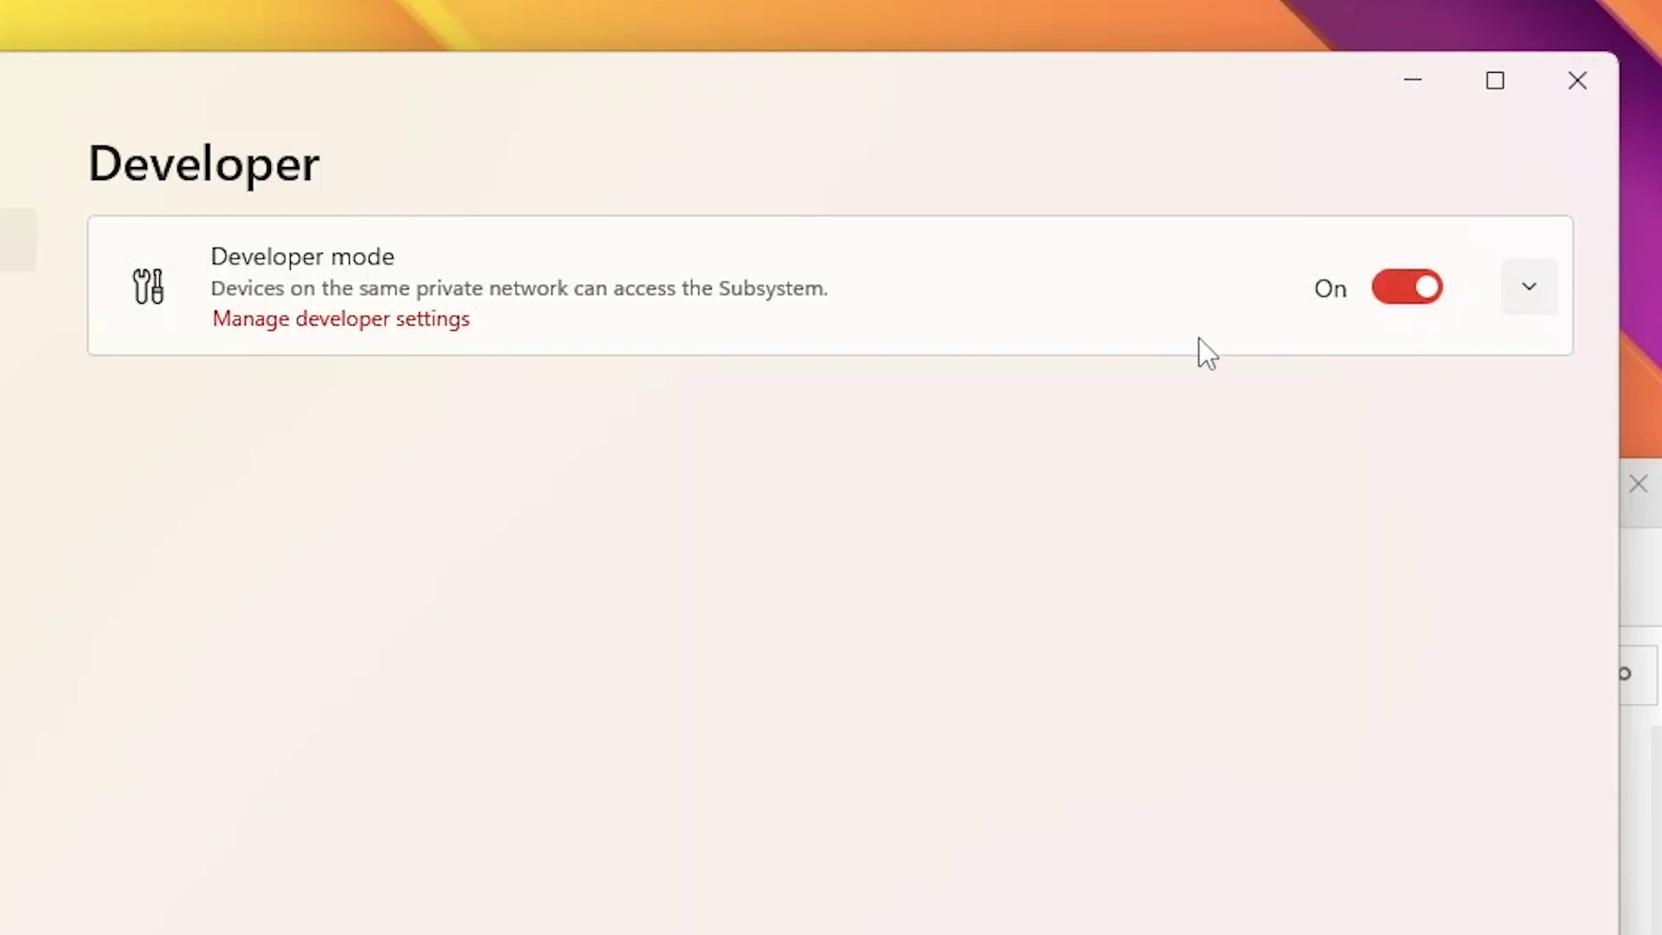
Open advanced developer settings and re-toggle Developer mode, showing ADB at 127.0.0.1:58526
click(406, 319)
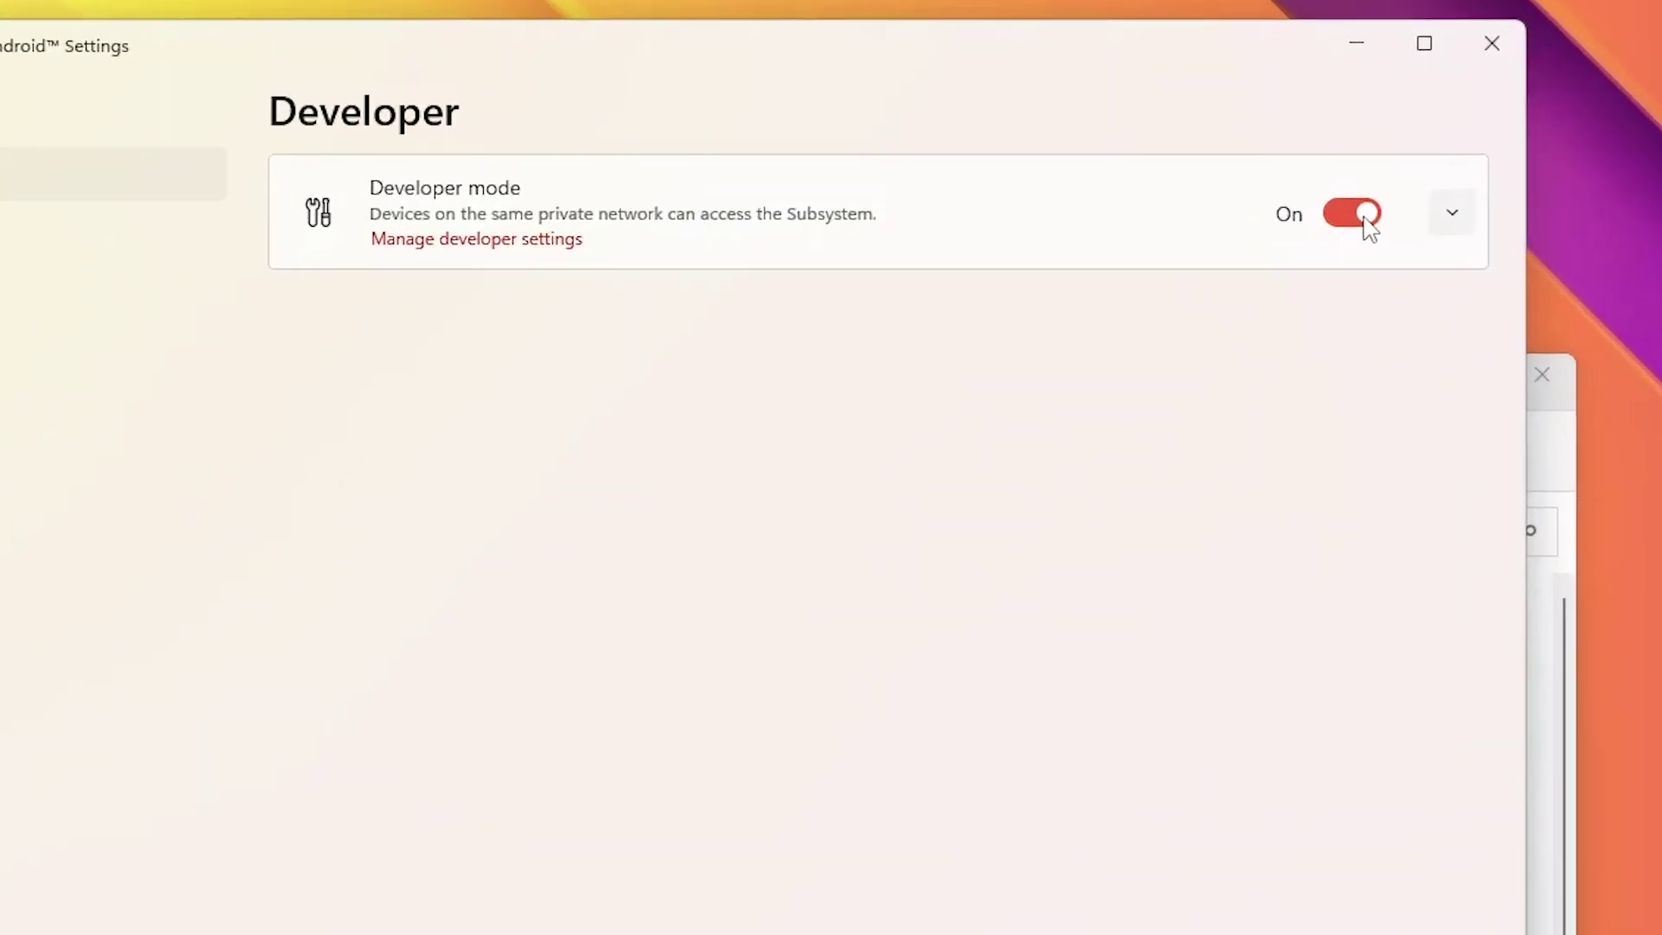
click(1198, 151)
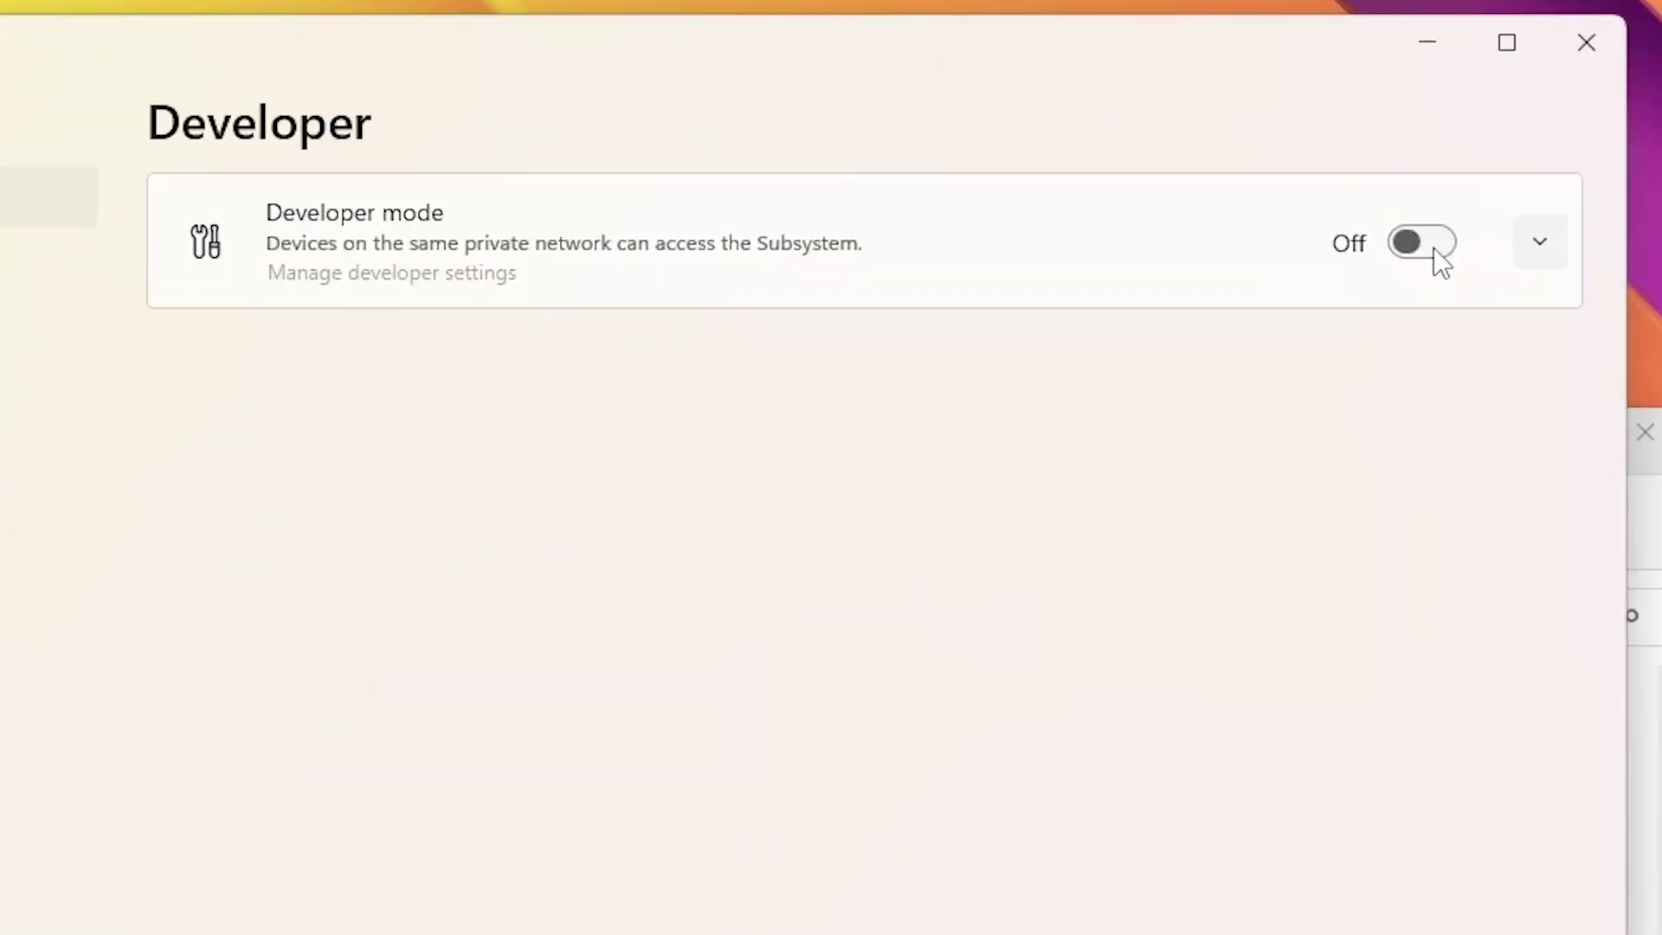
click(1435, 248)
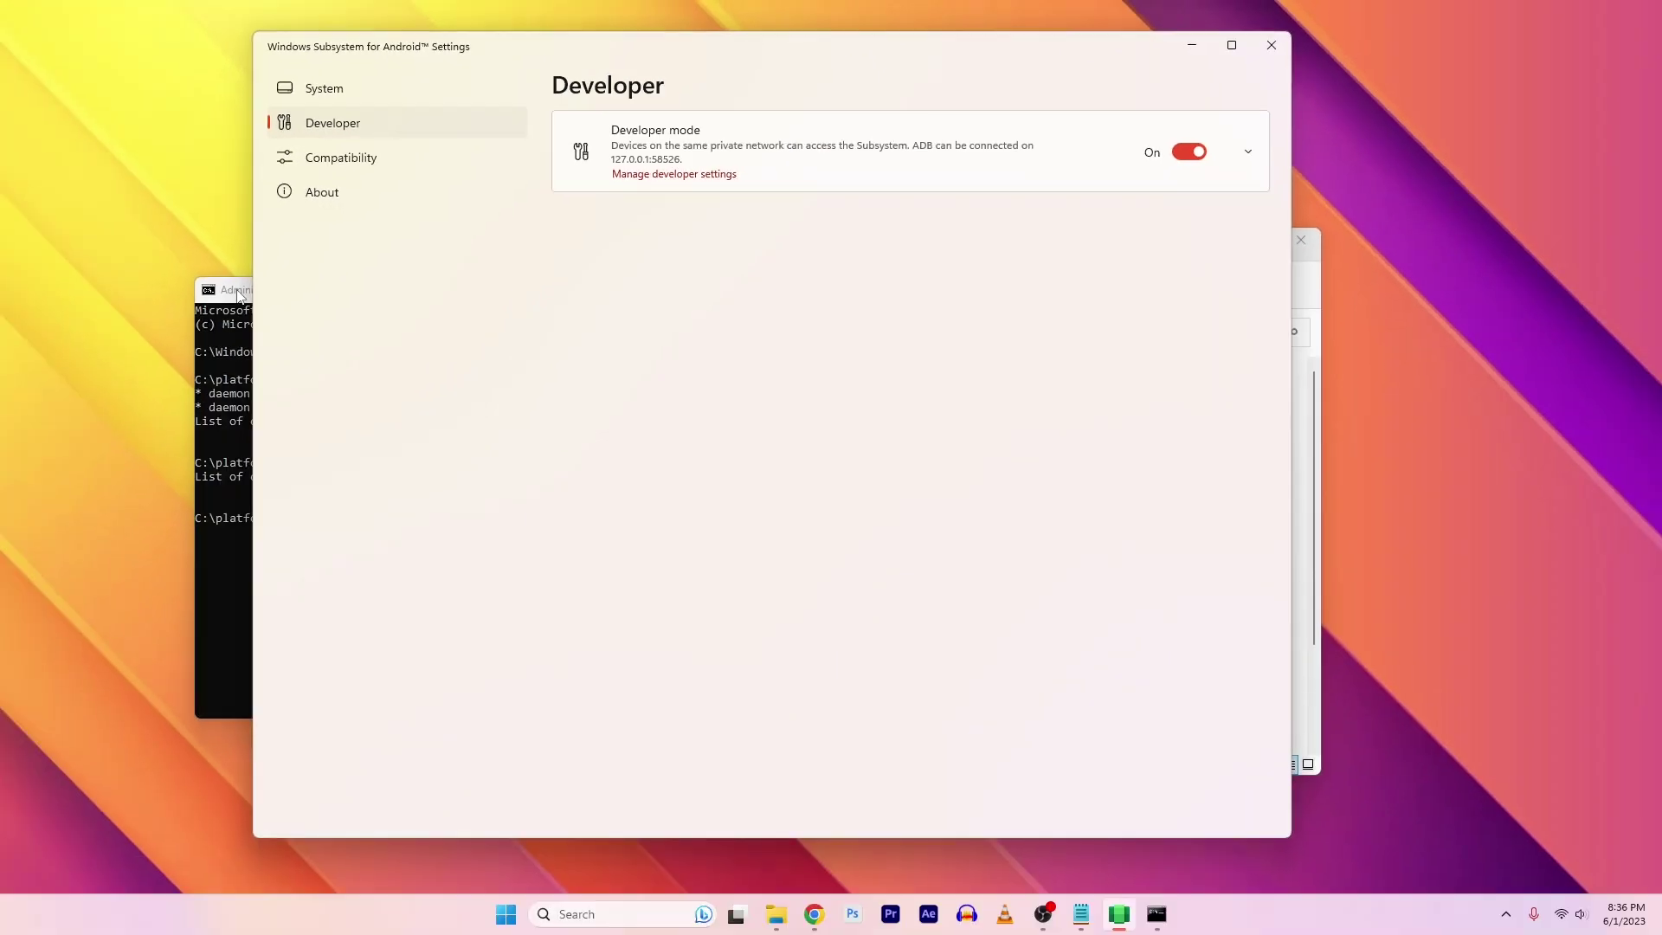
click(241, 297)
Connect ADB to 127.0.0.1:58526, always allow debugging, and confirm it's listed in adb devices
drag(493, 298, 562, 309)
text(adb co)
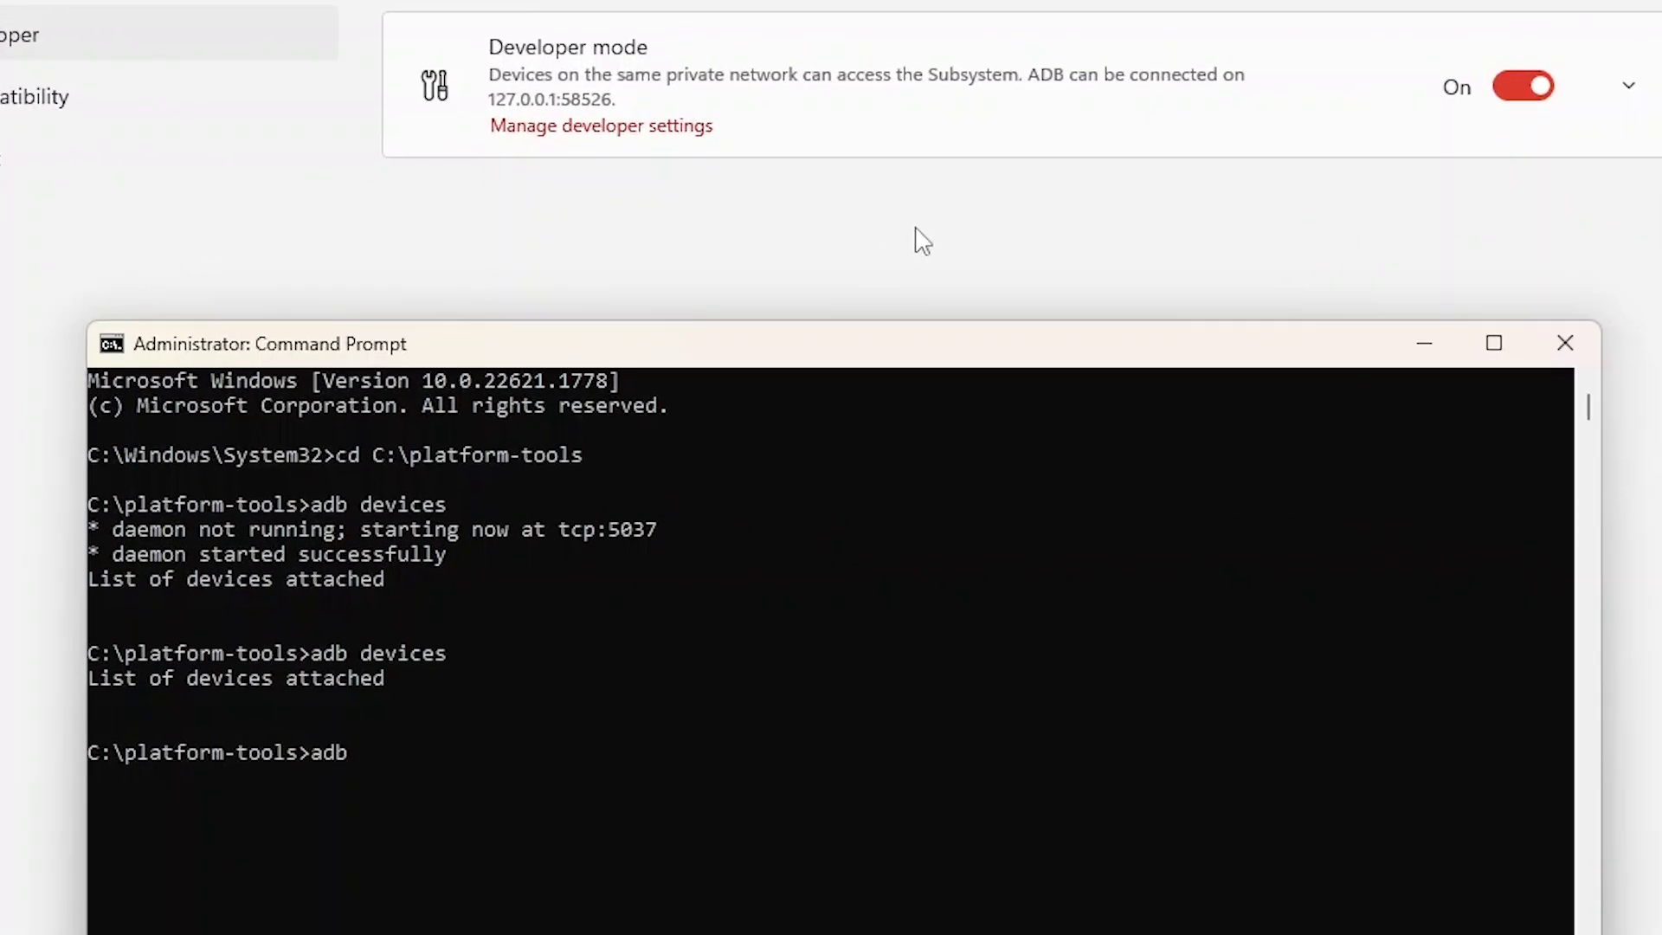
text(nnect 127)
text(.0.0.1)
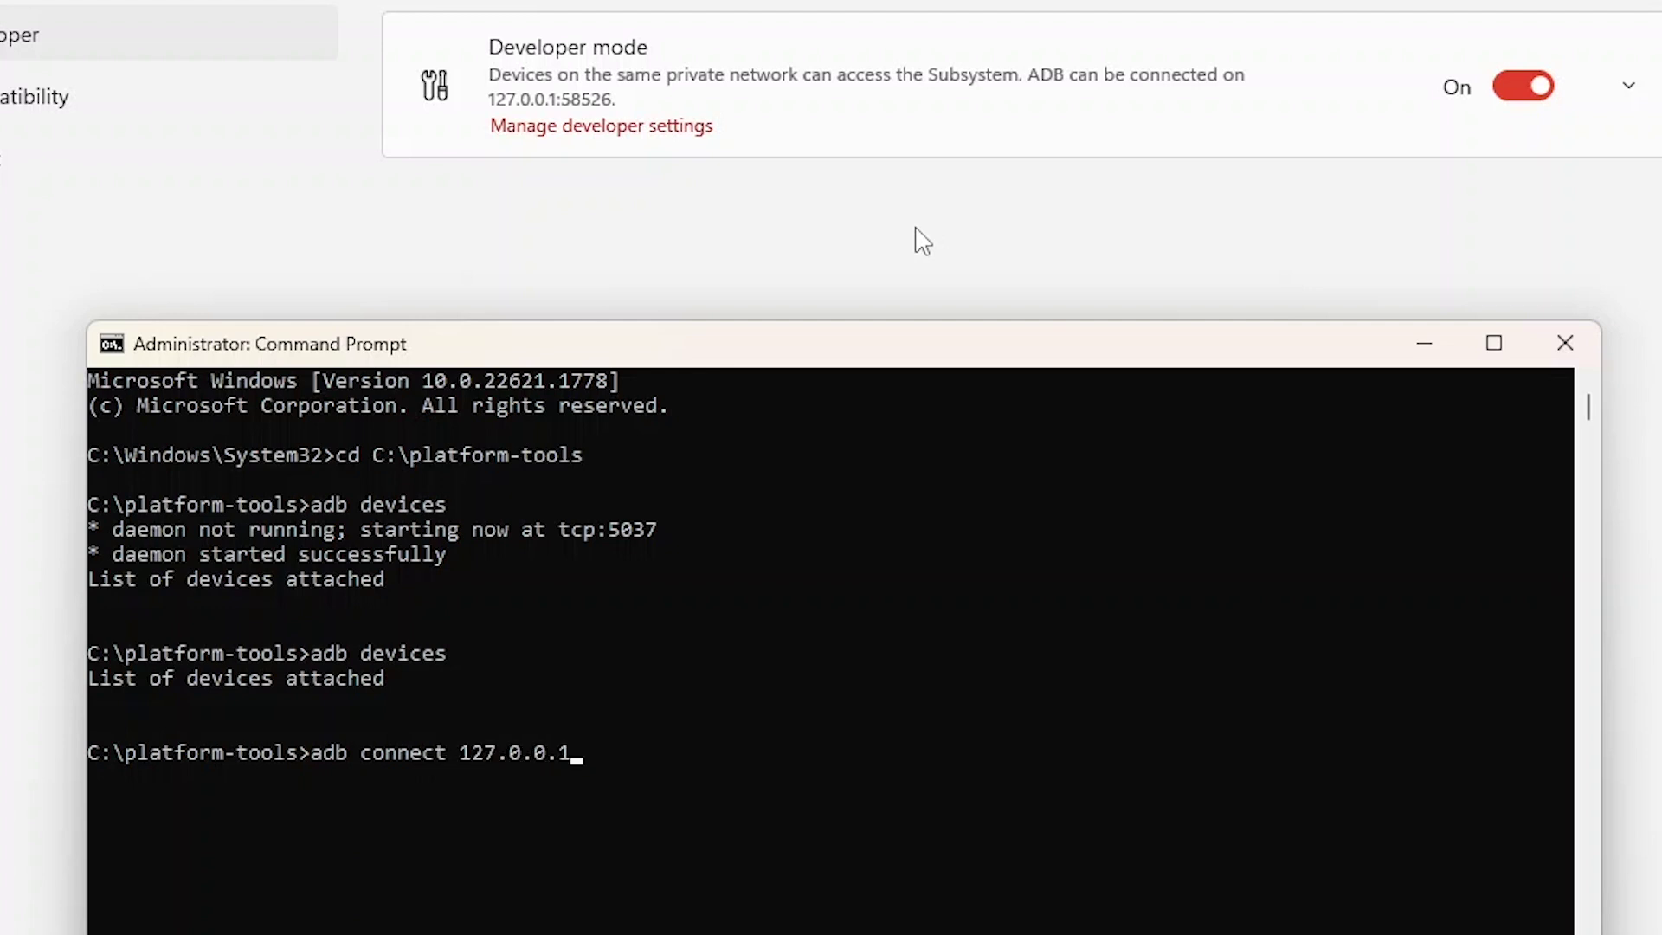
text(:58526)
key(Return)
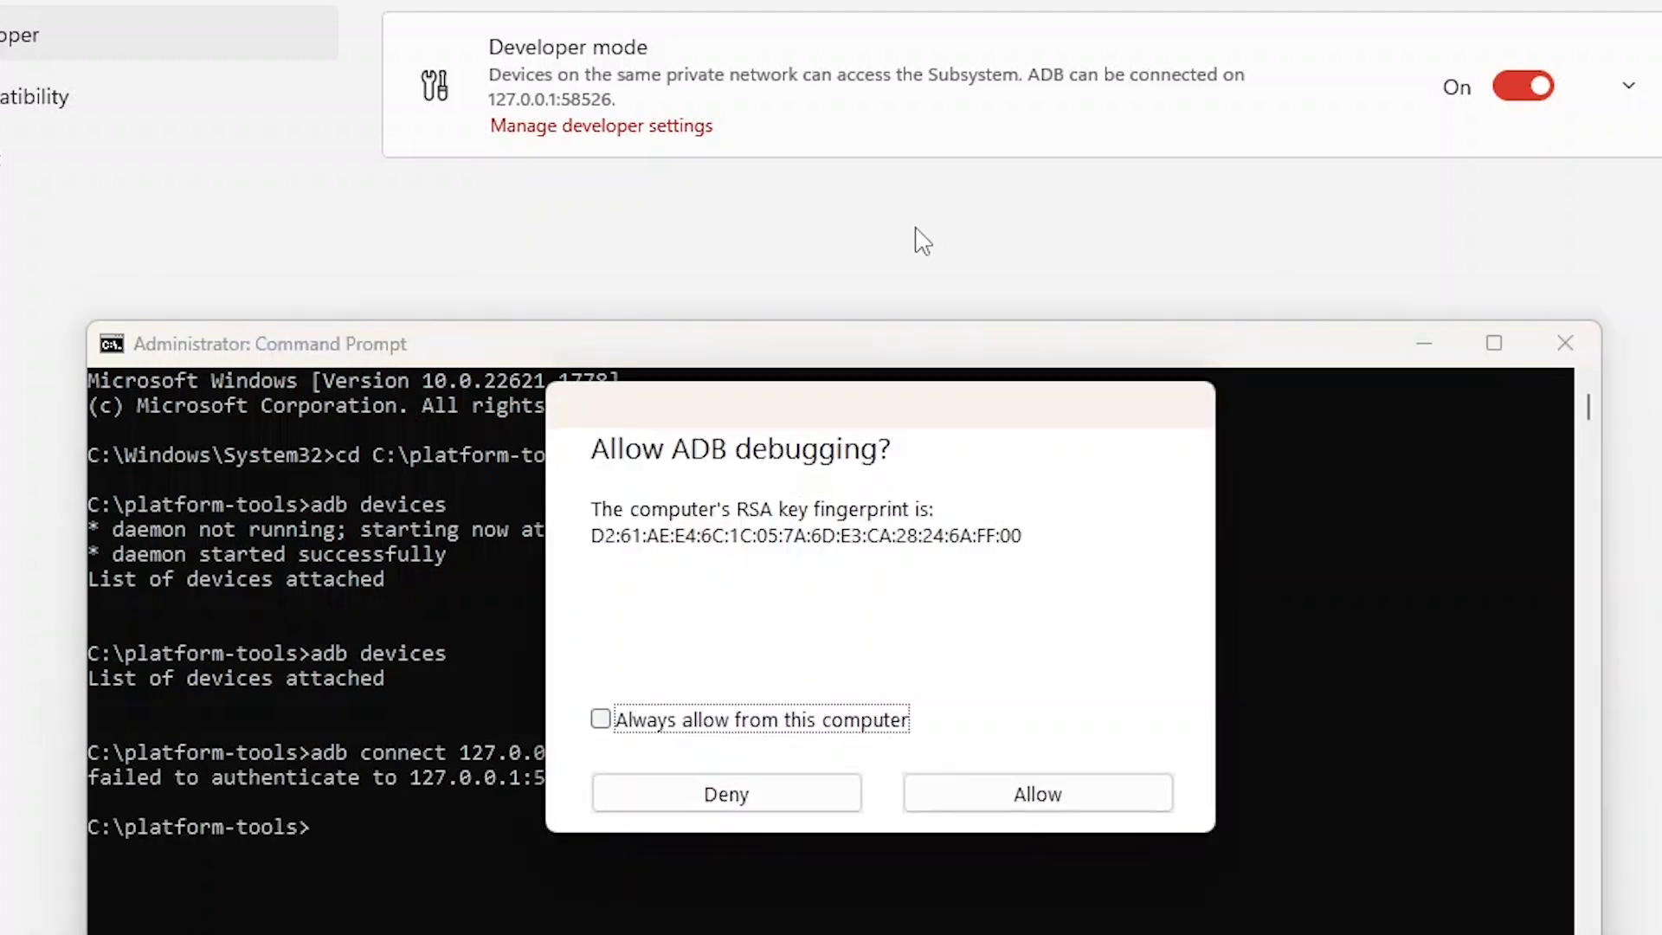
click(600, 721)
click(1008, 802)
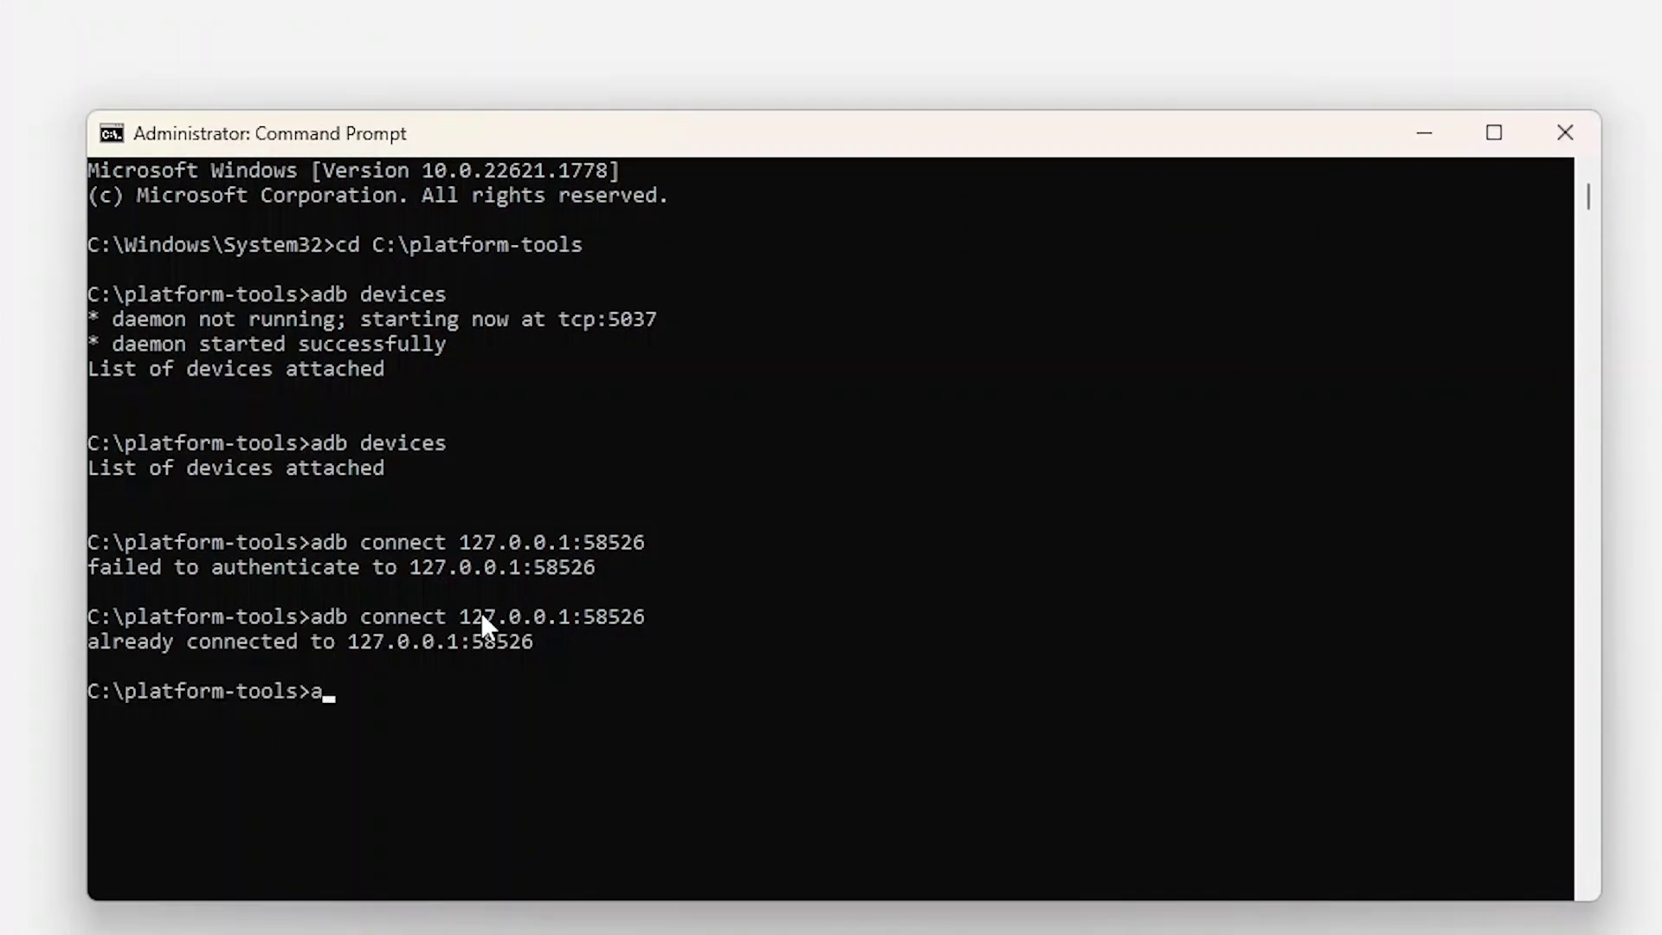
text(db devices)
key(Return)
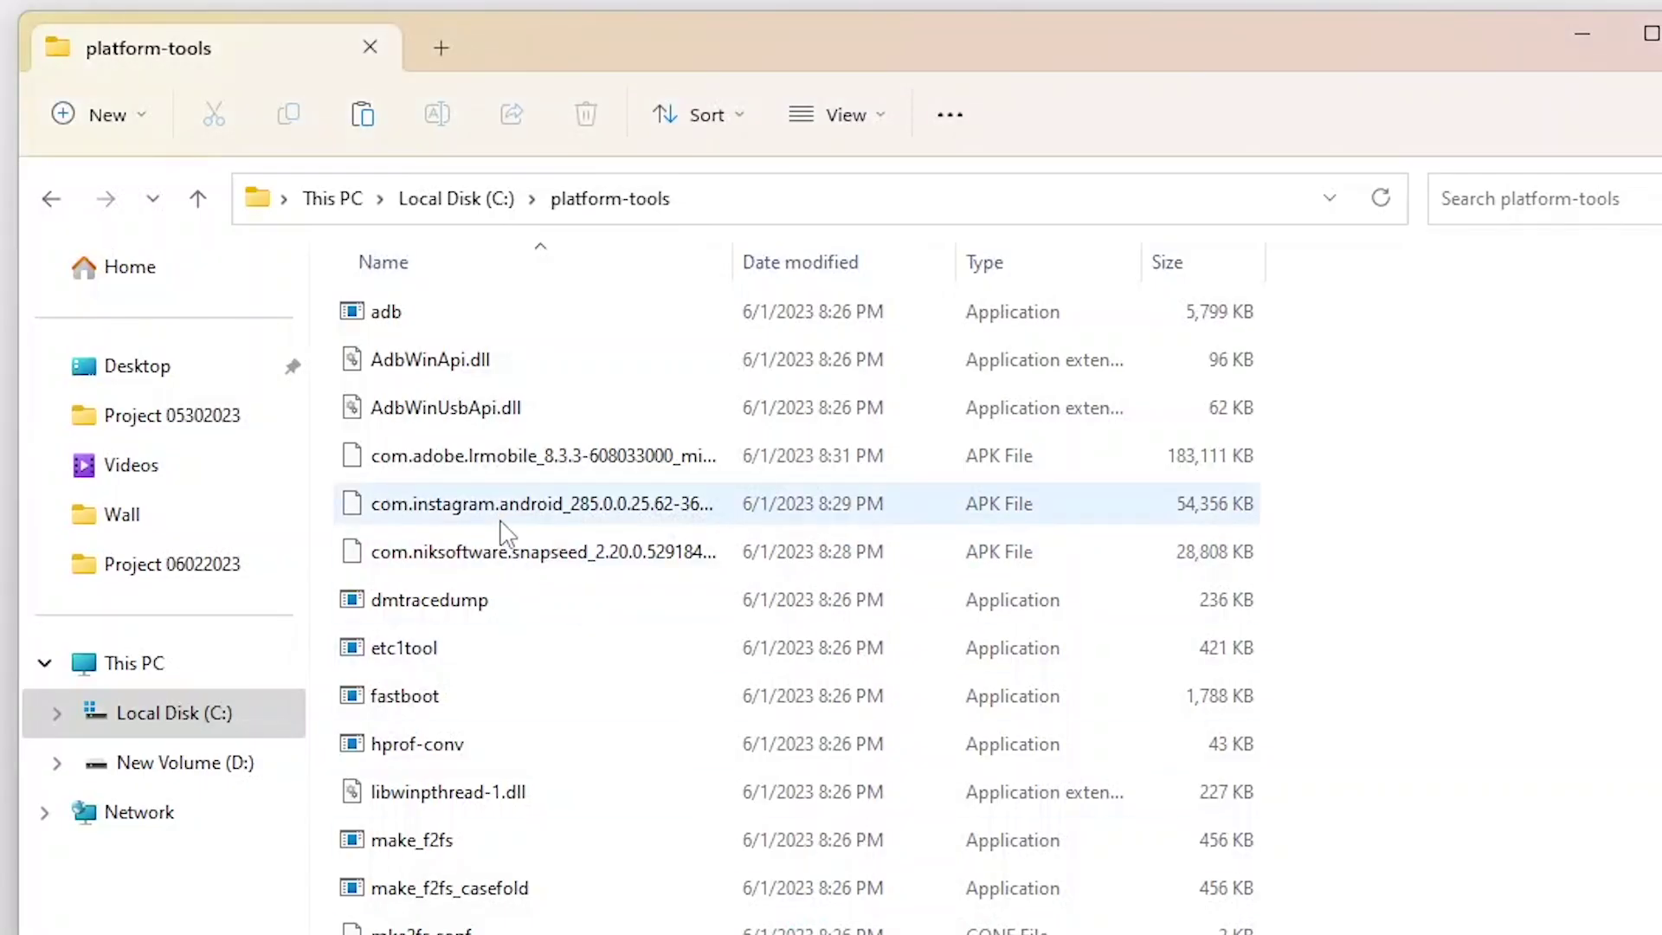
Copy the Snapseed APK's full file name from its rename field in platform-tools
right_click(533, 557)
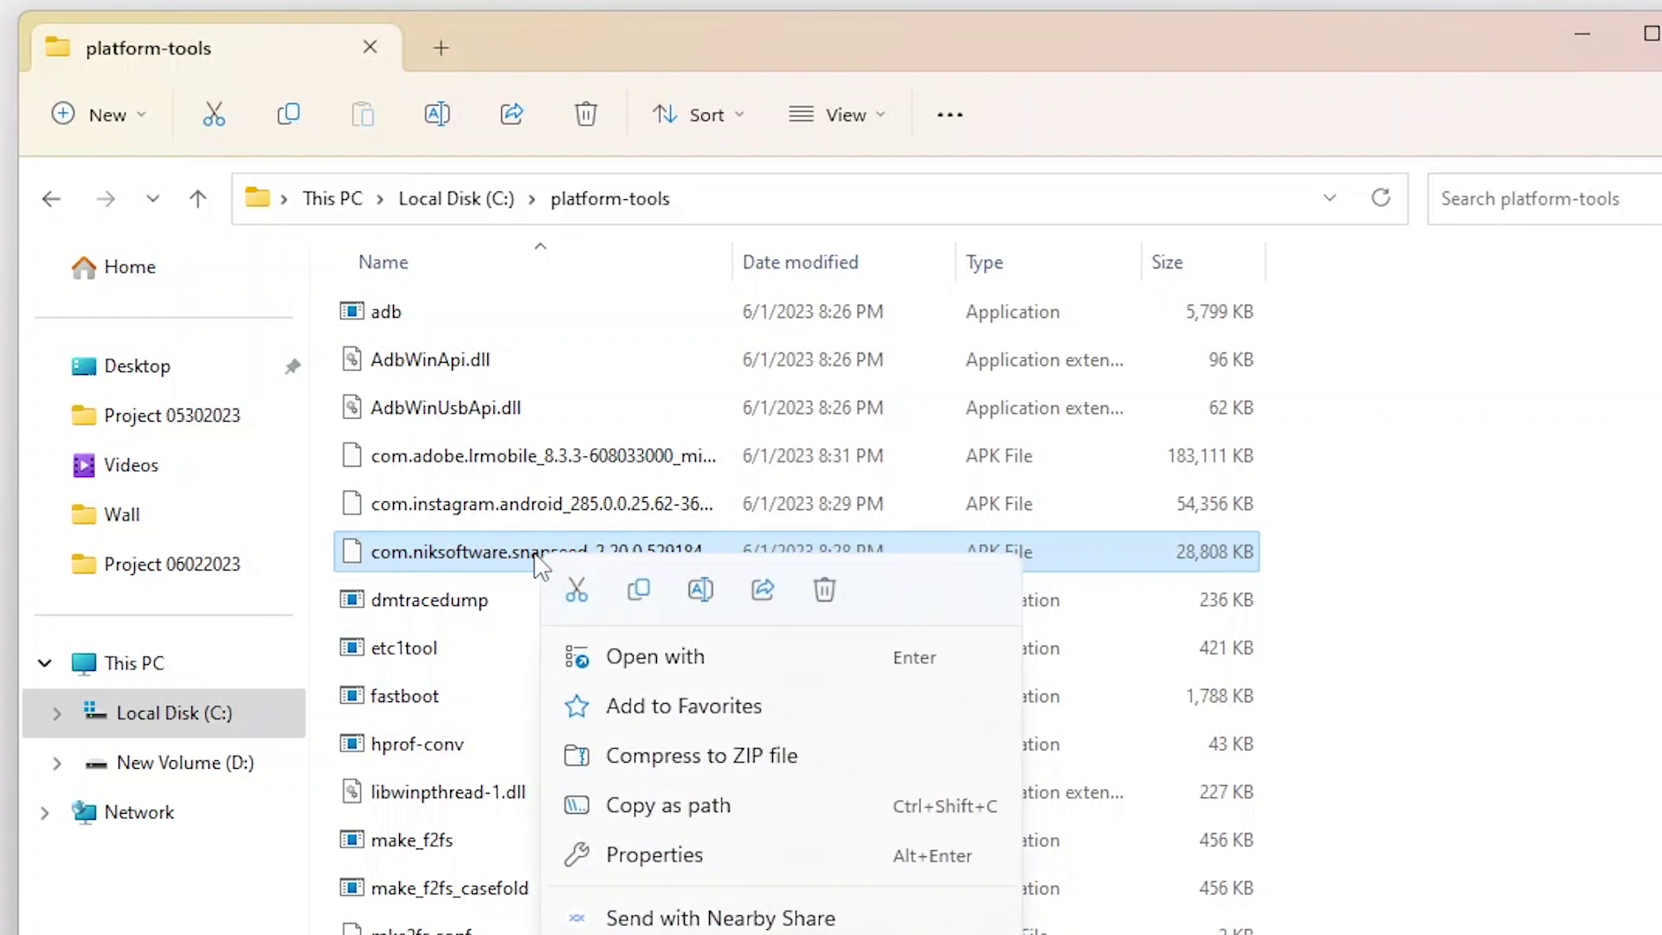
click(701, 591)
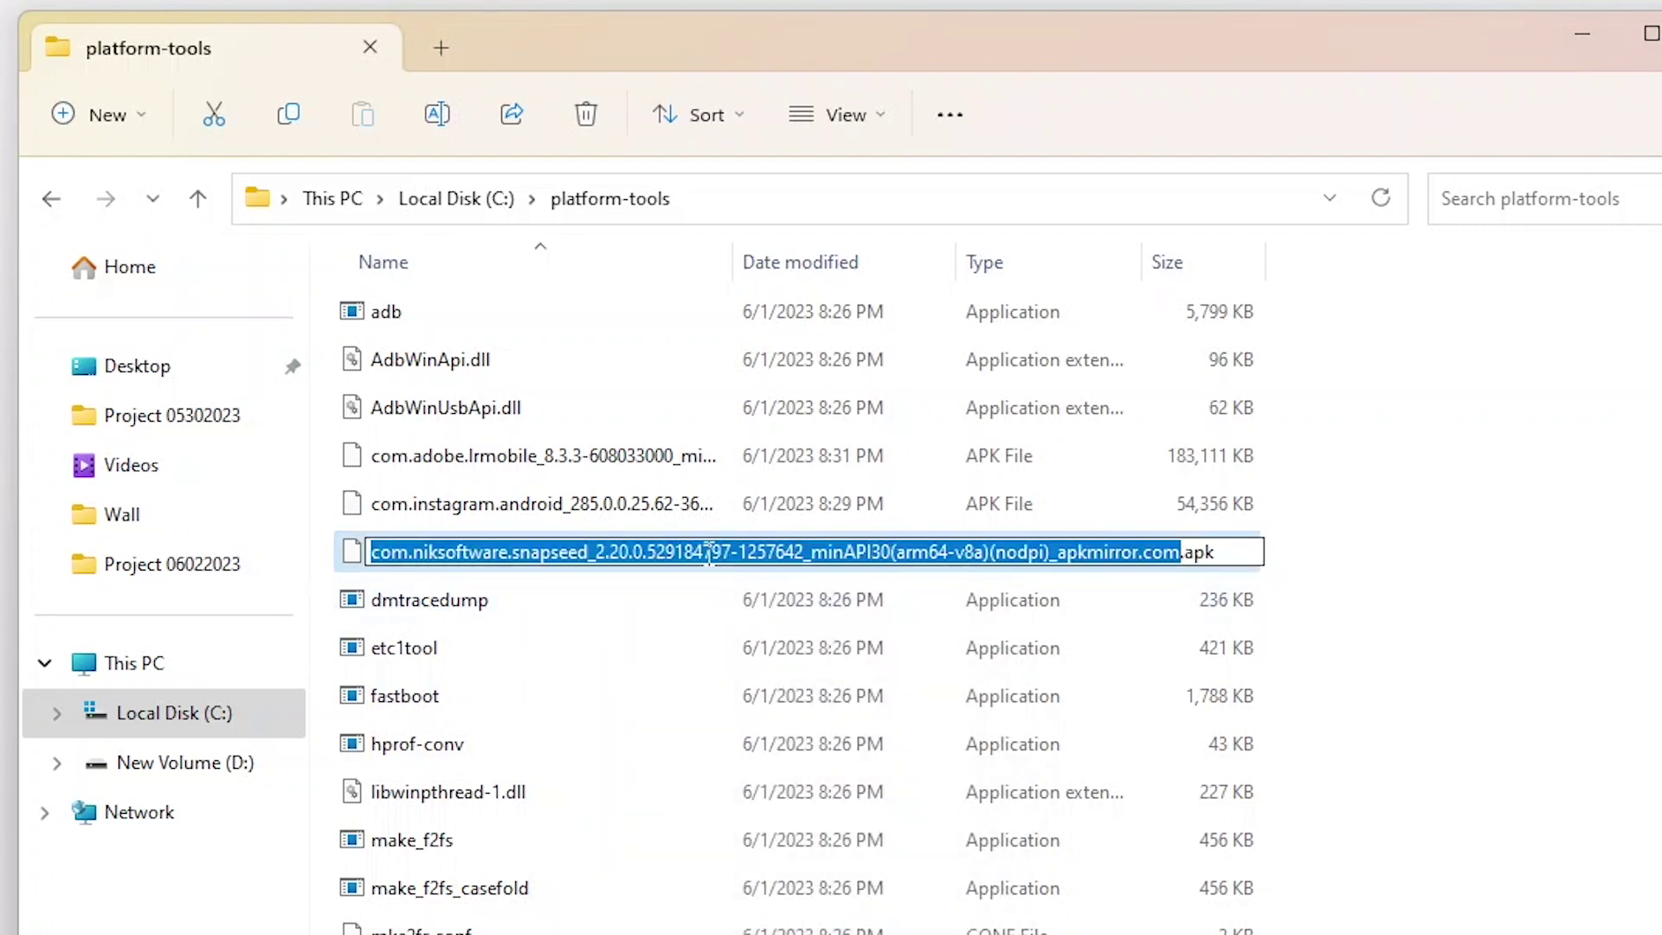
right_click(736, 579)
click(786, 656)
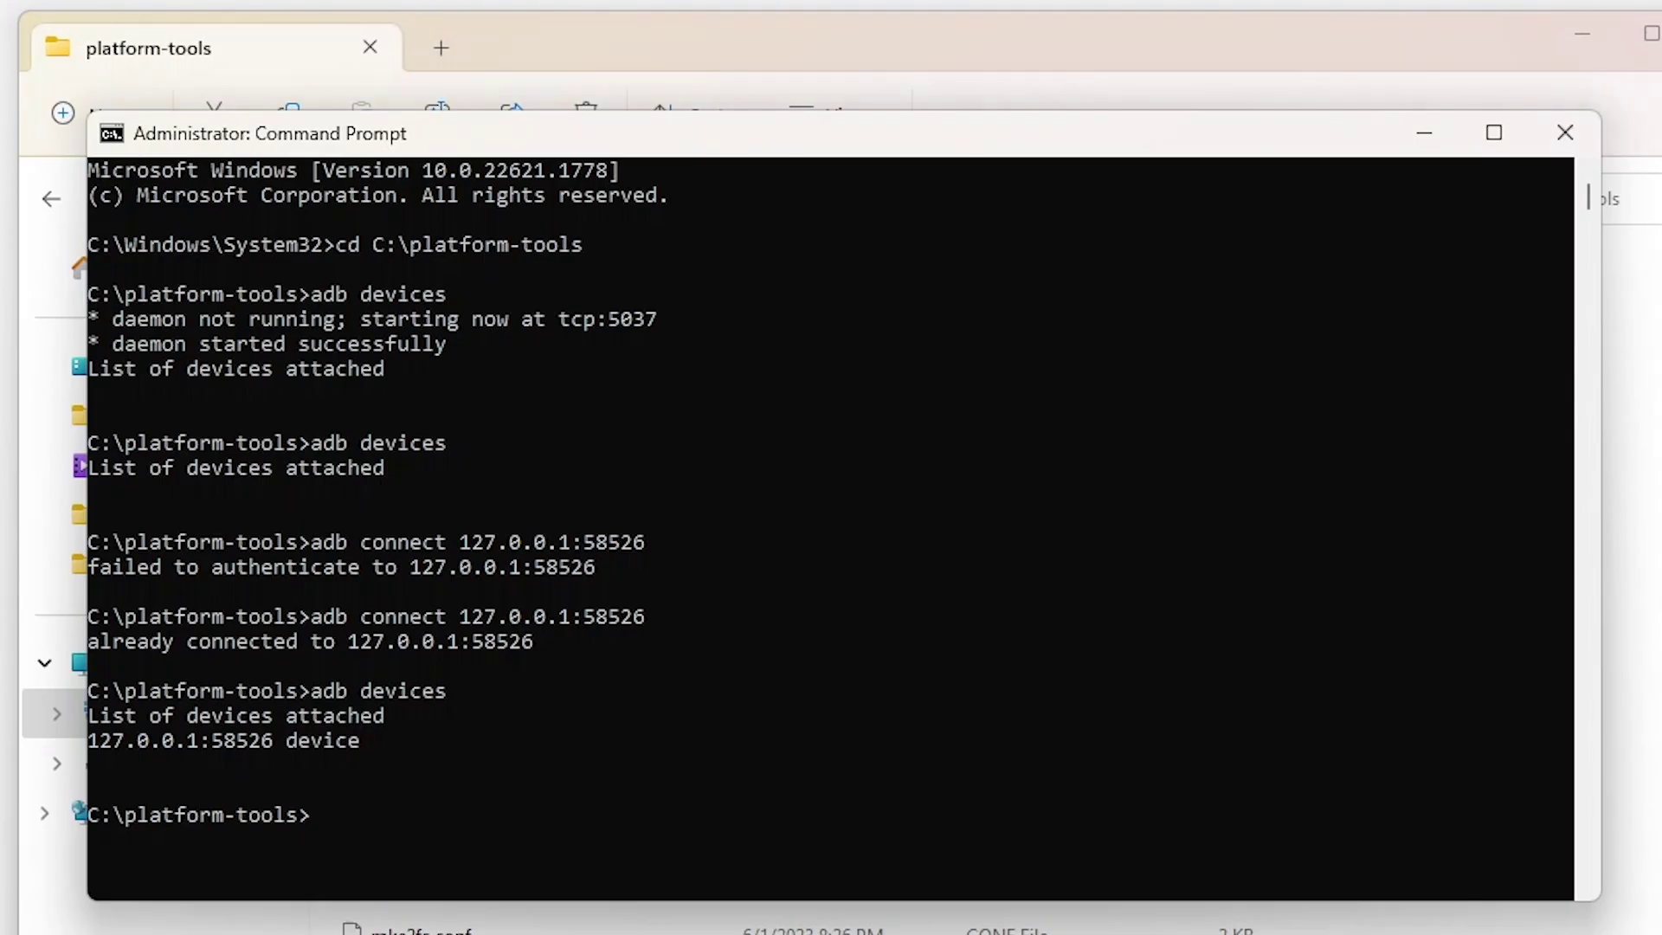
text(adb in)
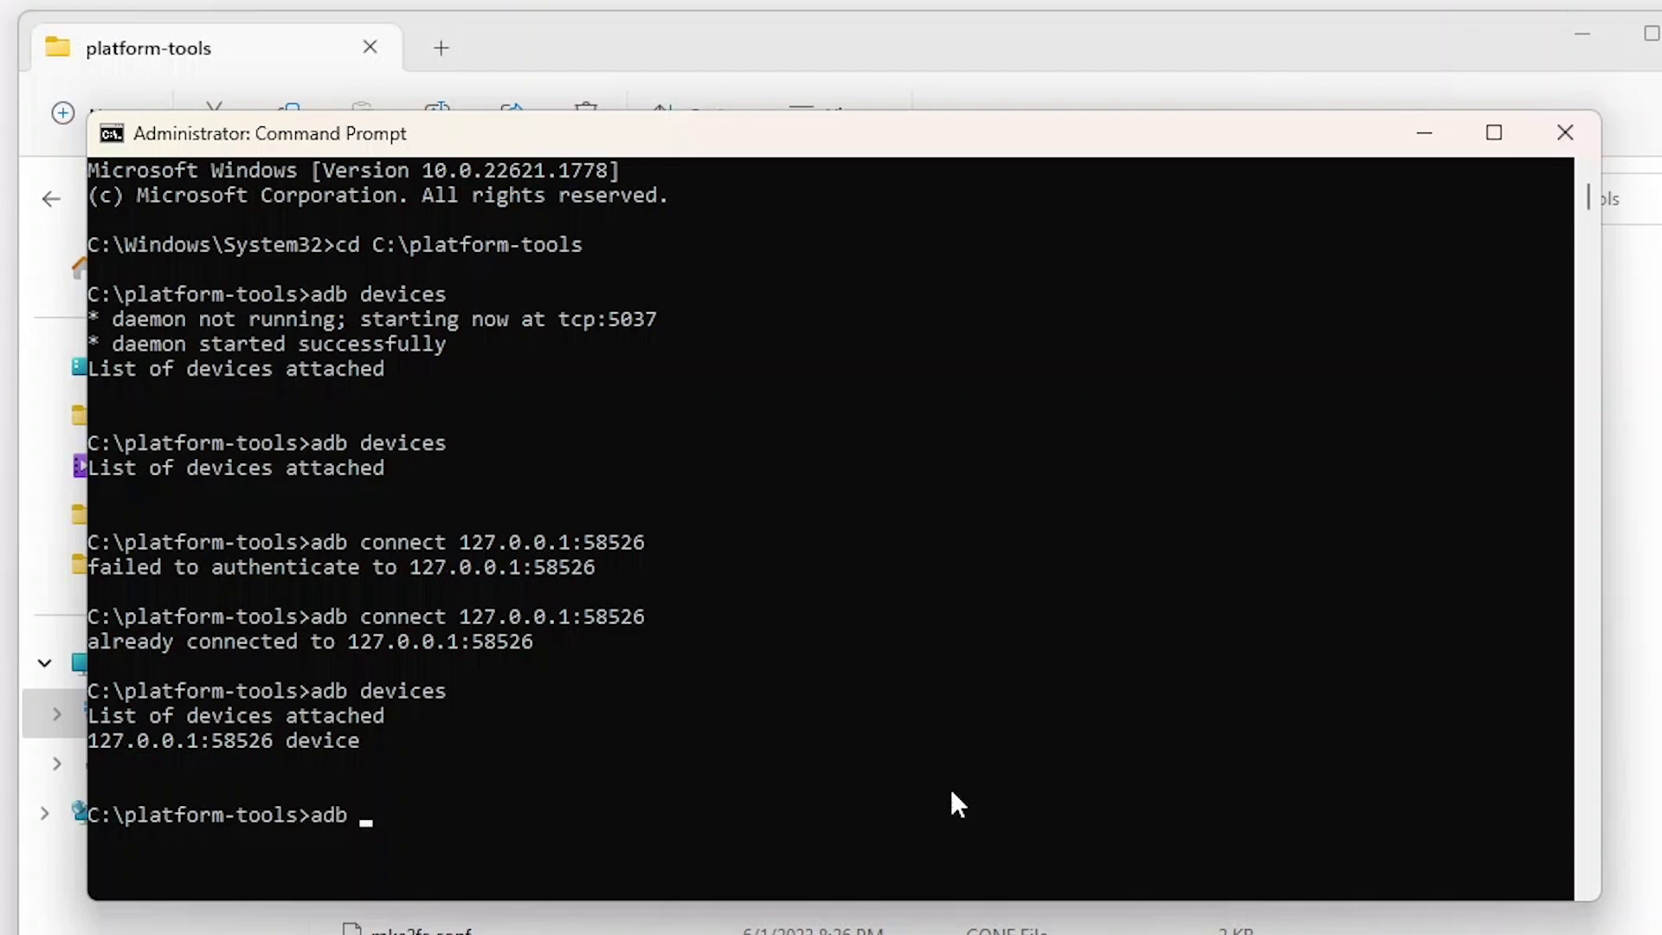
text(stall)
Install the Snapseed and Instagram APKs with adb install, checking Snapseed appears in Start
key(ctrl+v)
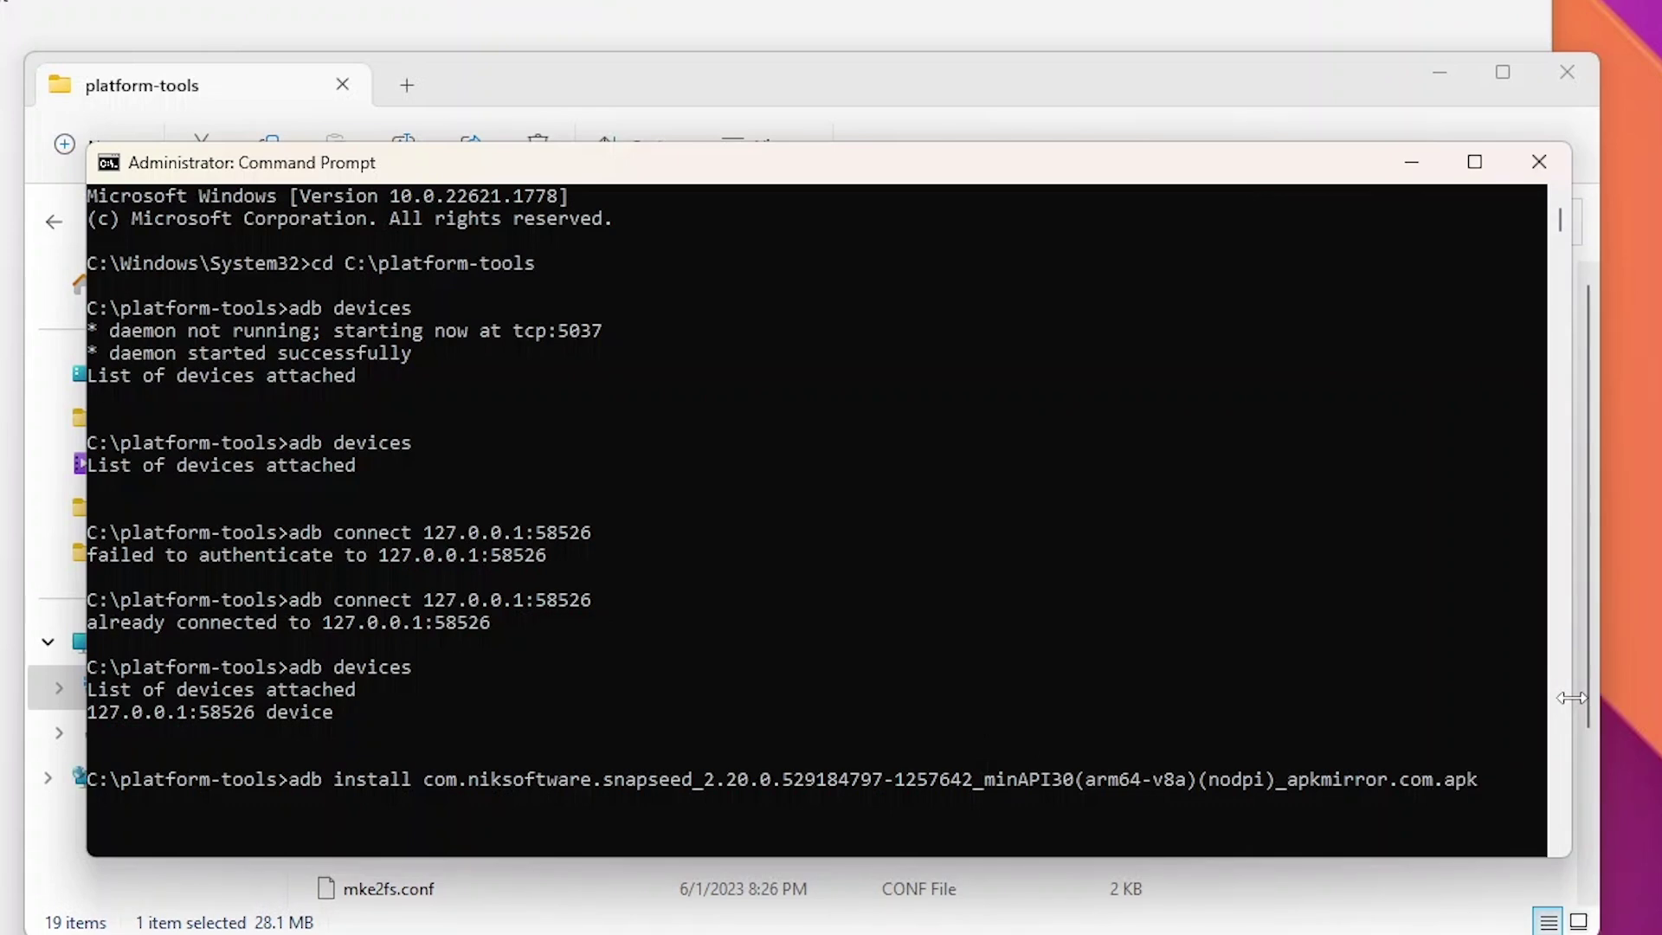
key(Return)
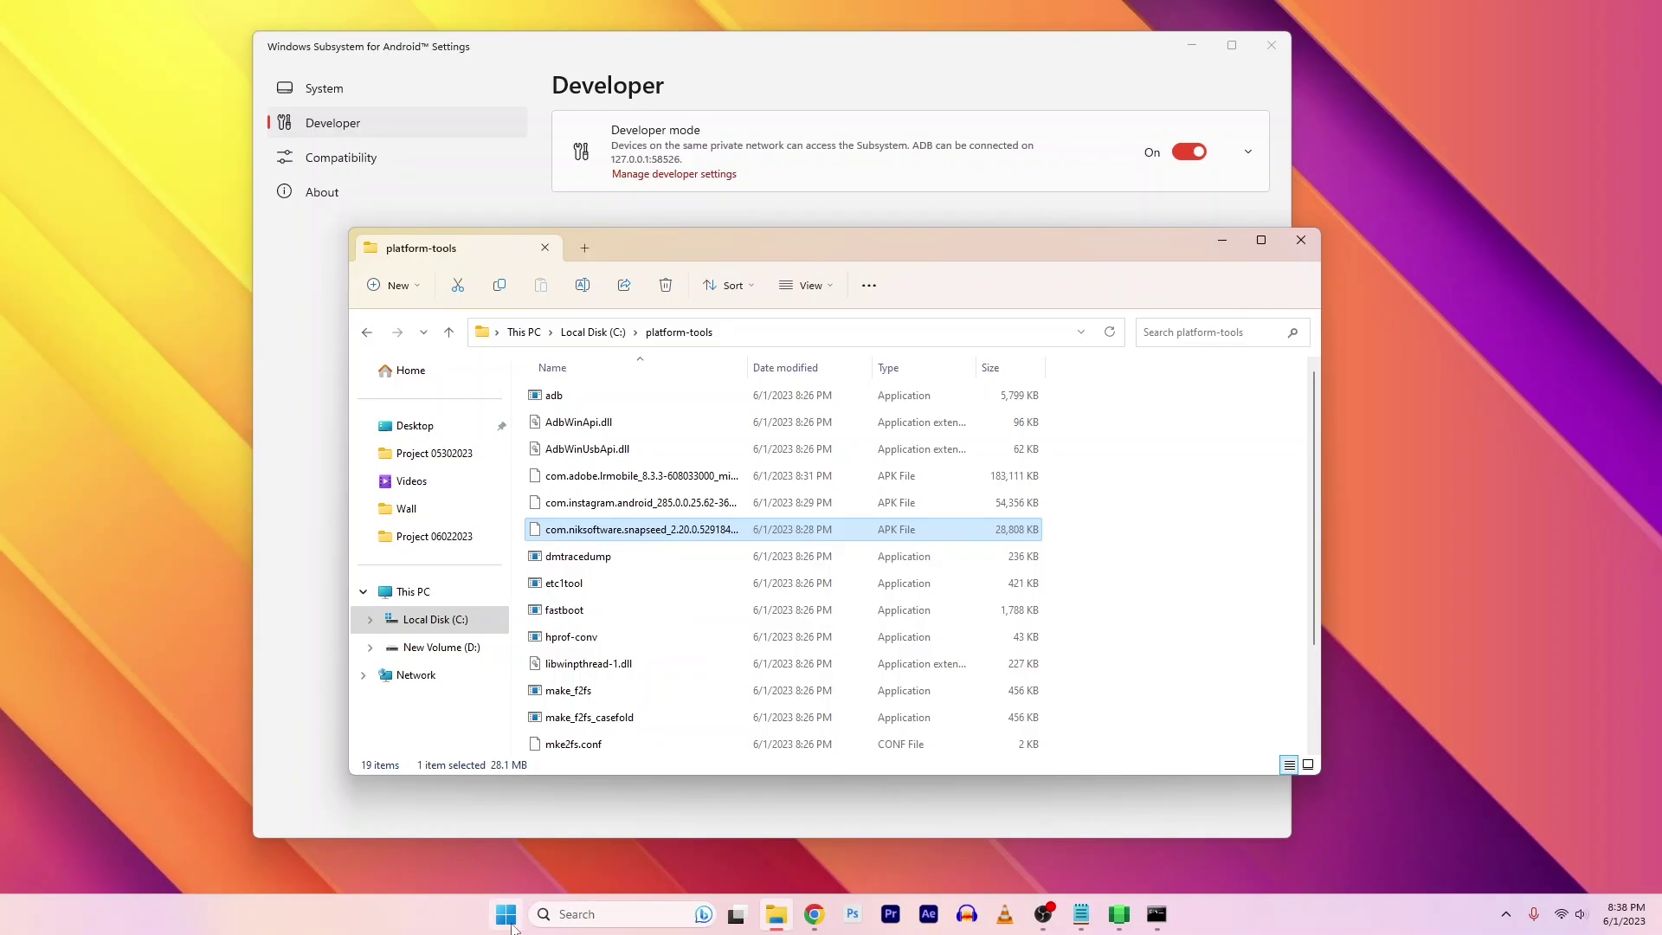
click(508, 915)
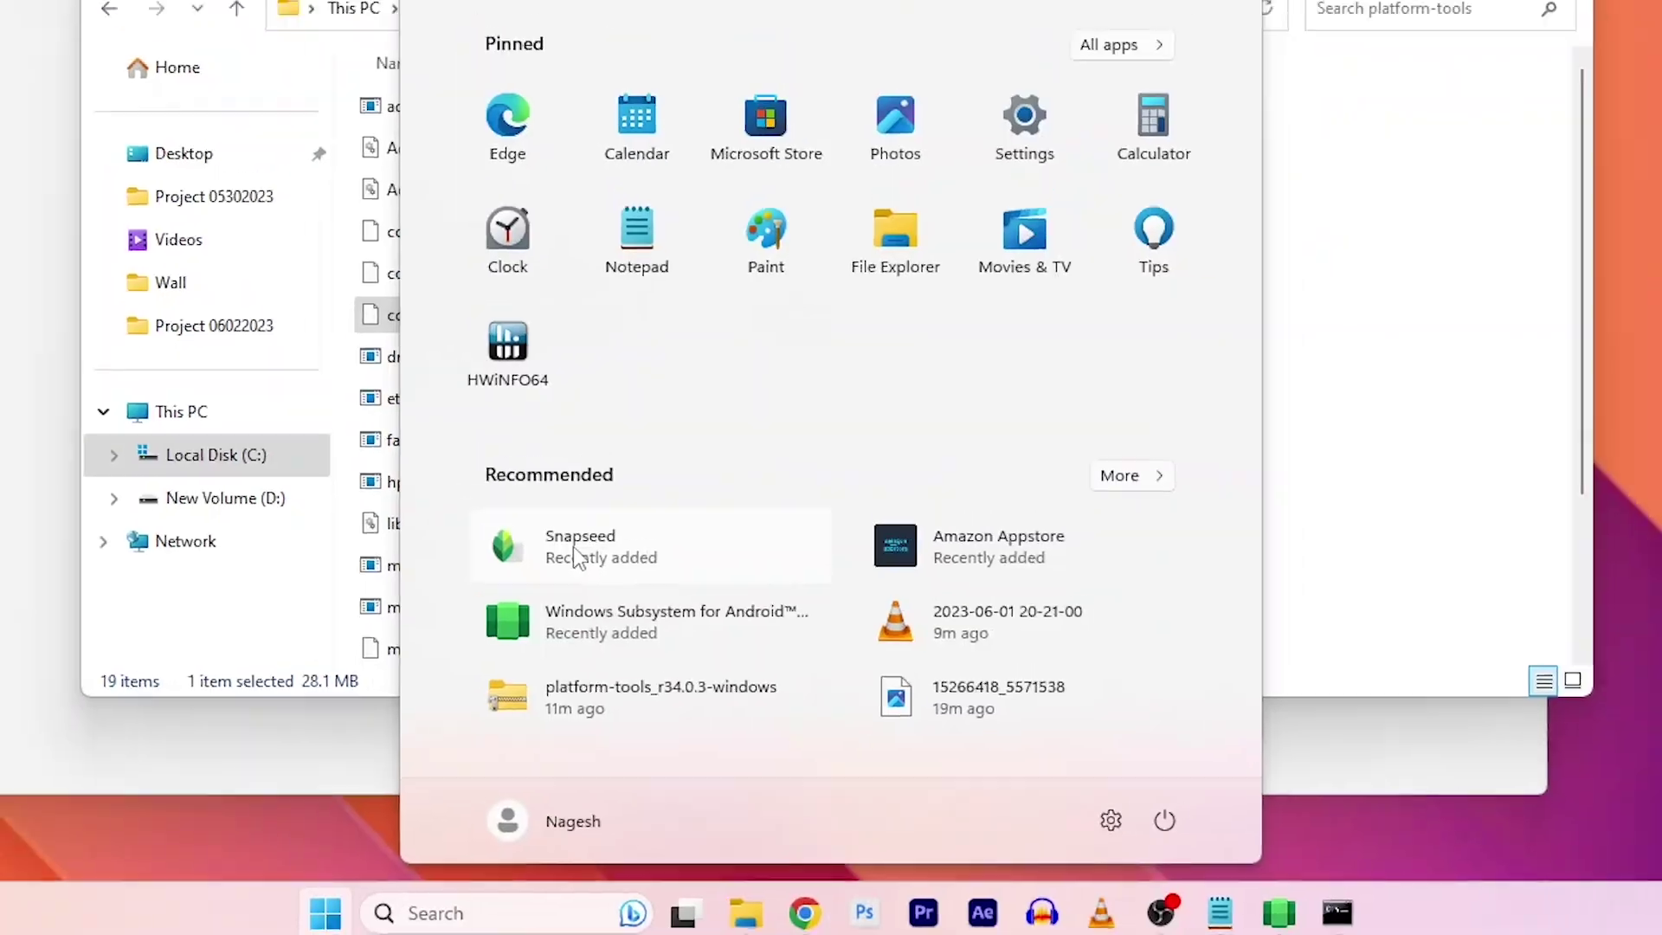
text(adb install)
key(Tab)
key(Return)
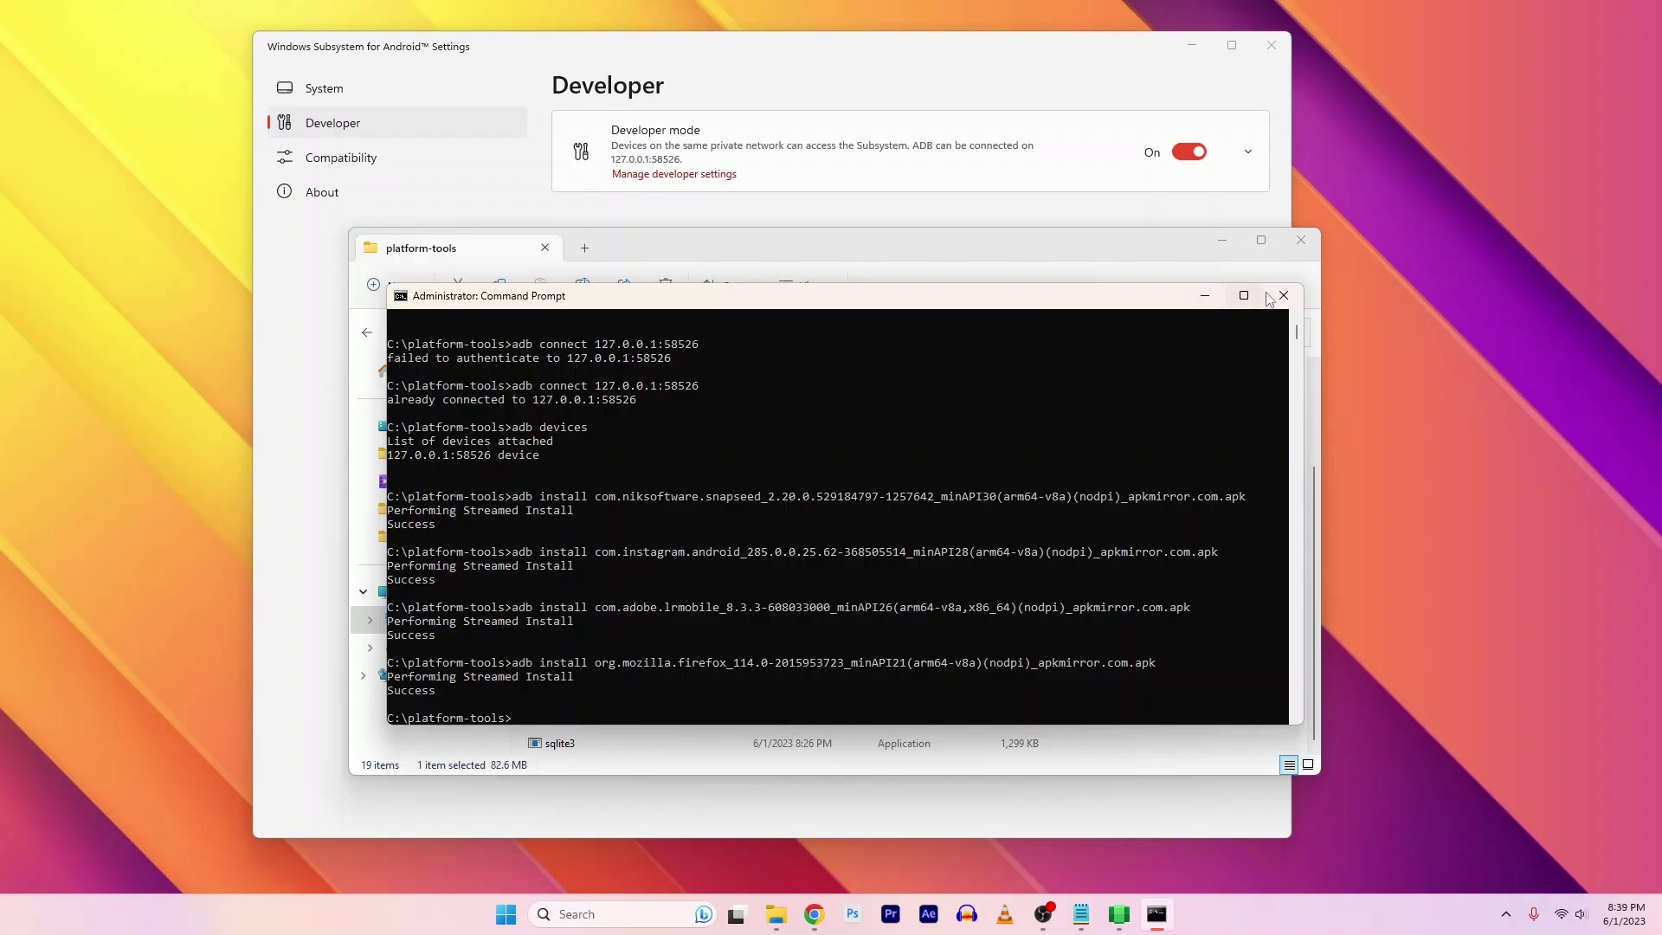
Close Command Prompt and launch Instagram from the Start app list
click(1277, 298)
key(super+d)
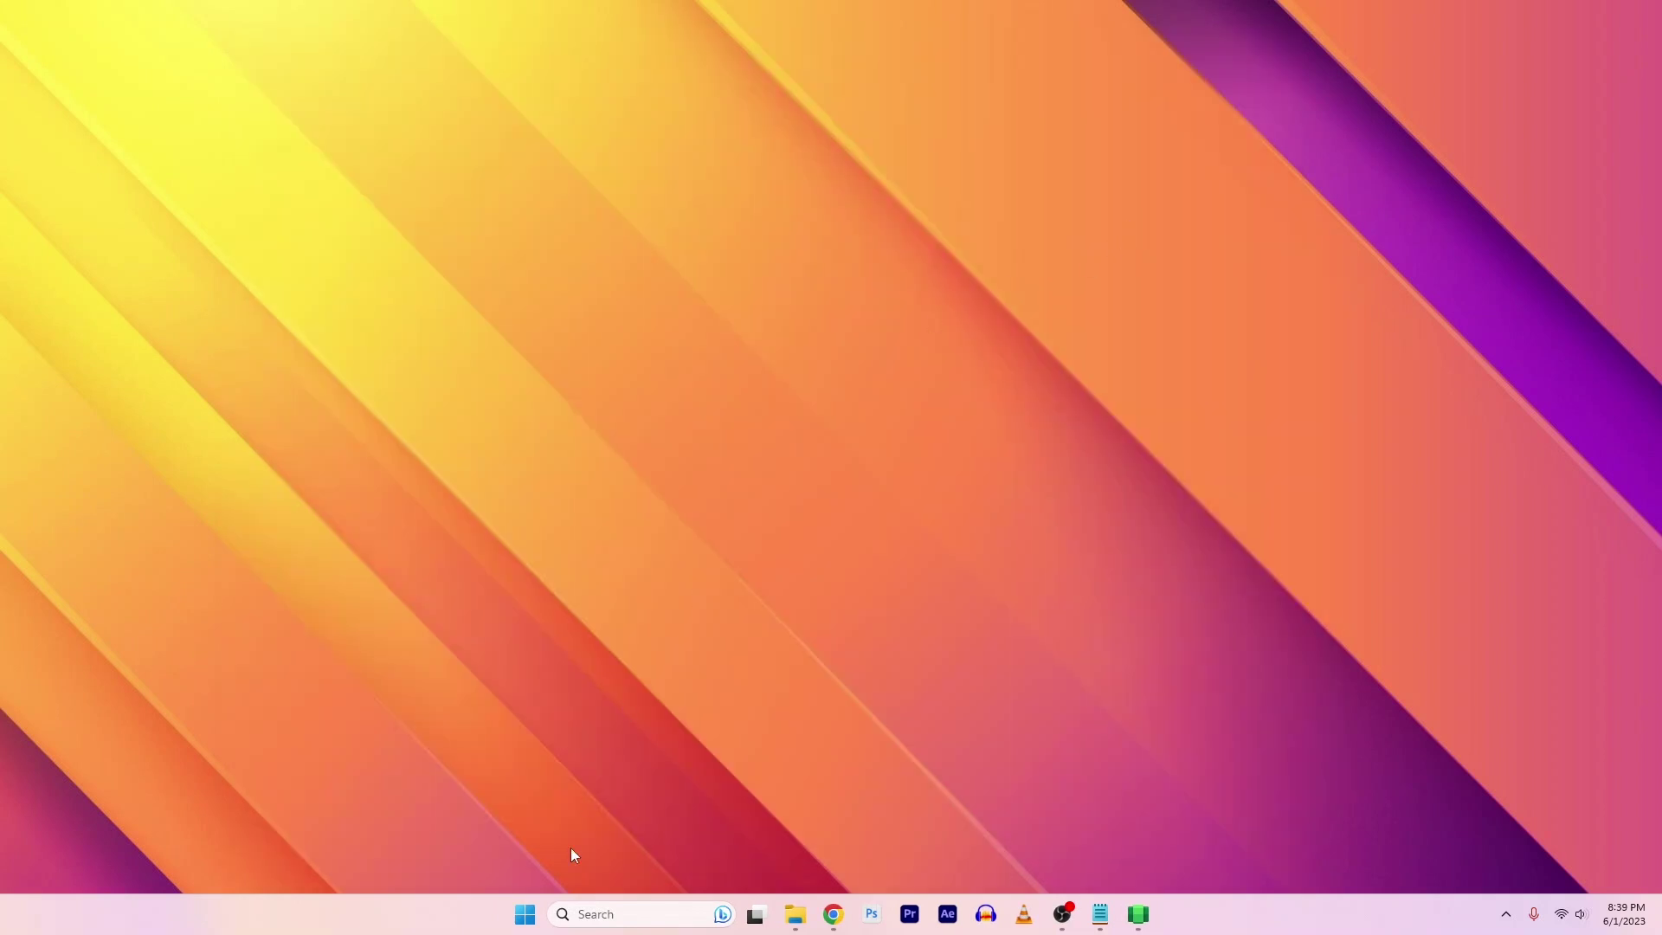
click(525, 916)
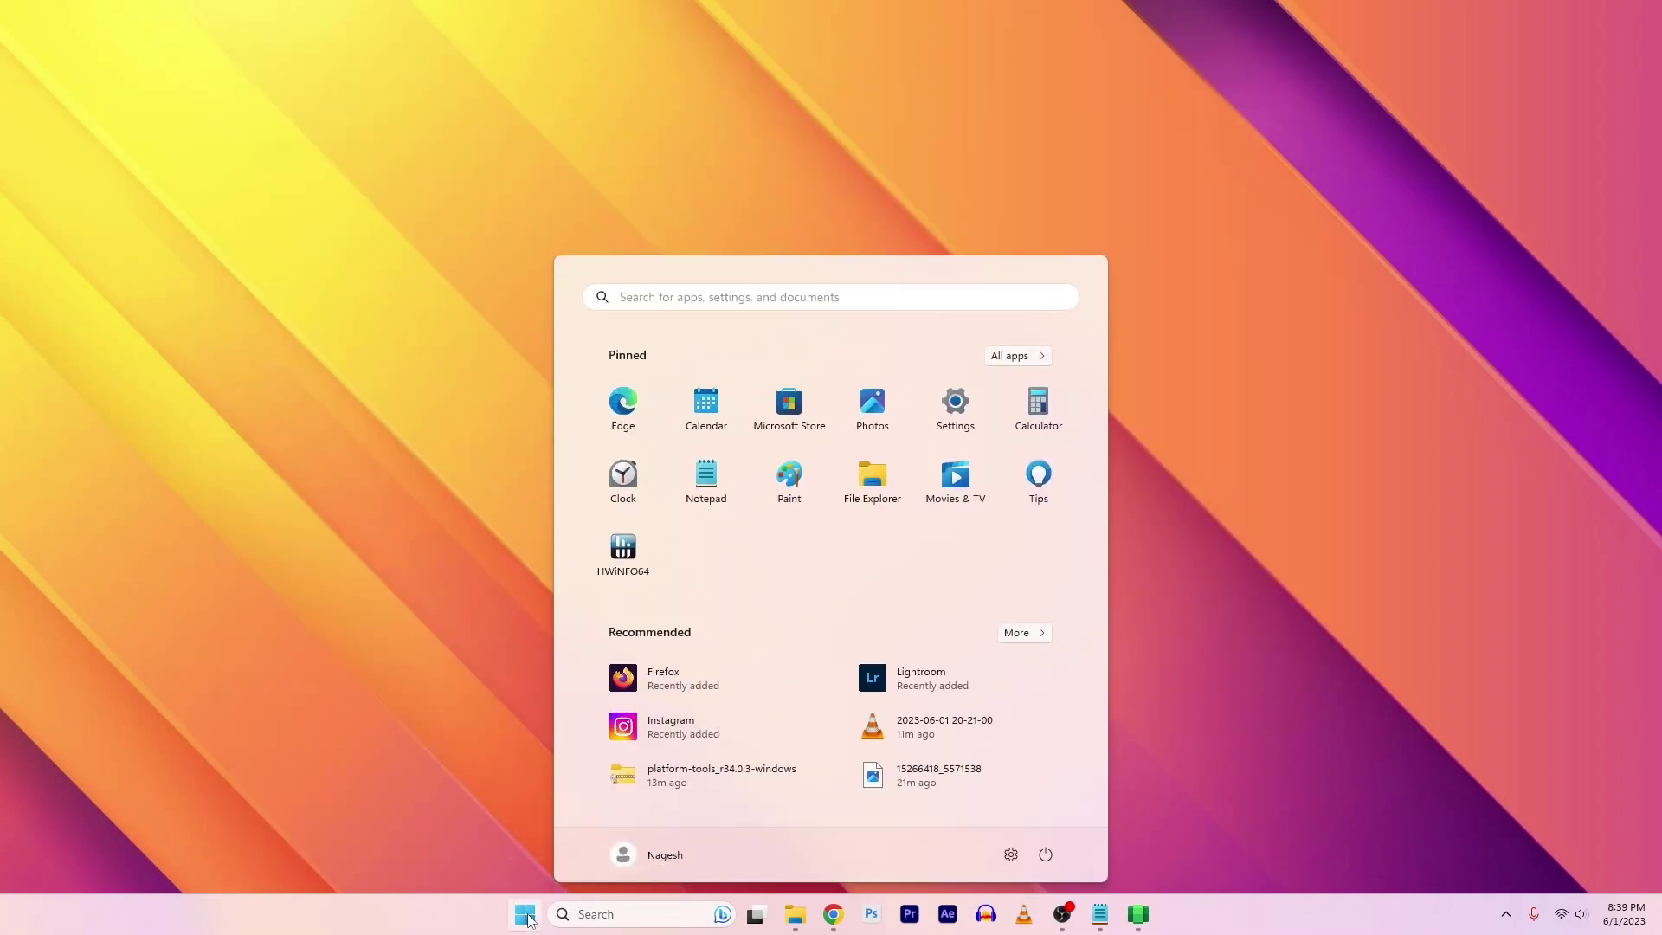
click(673, 738)
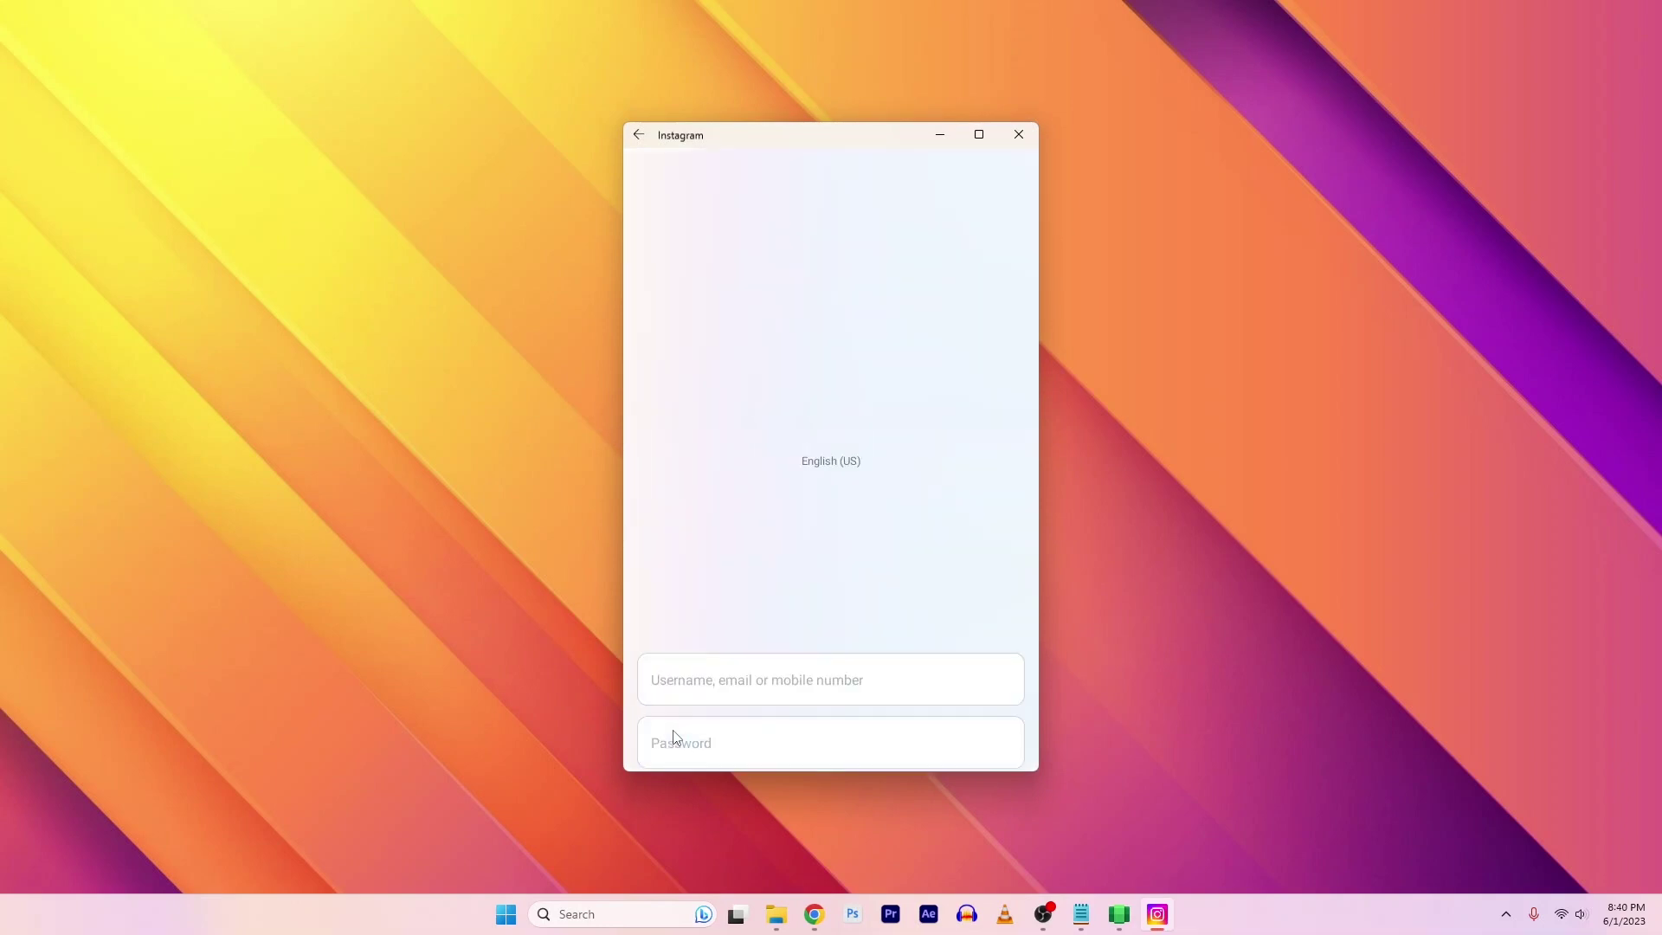
Log into Instagram, dismiss the notifications prompt, like the cinema comparison post, and view the profile
click(768, 405)
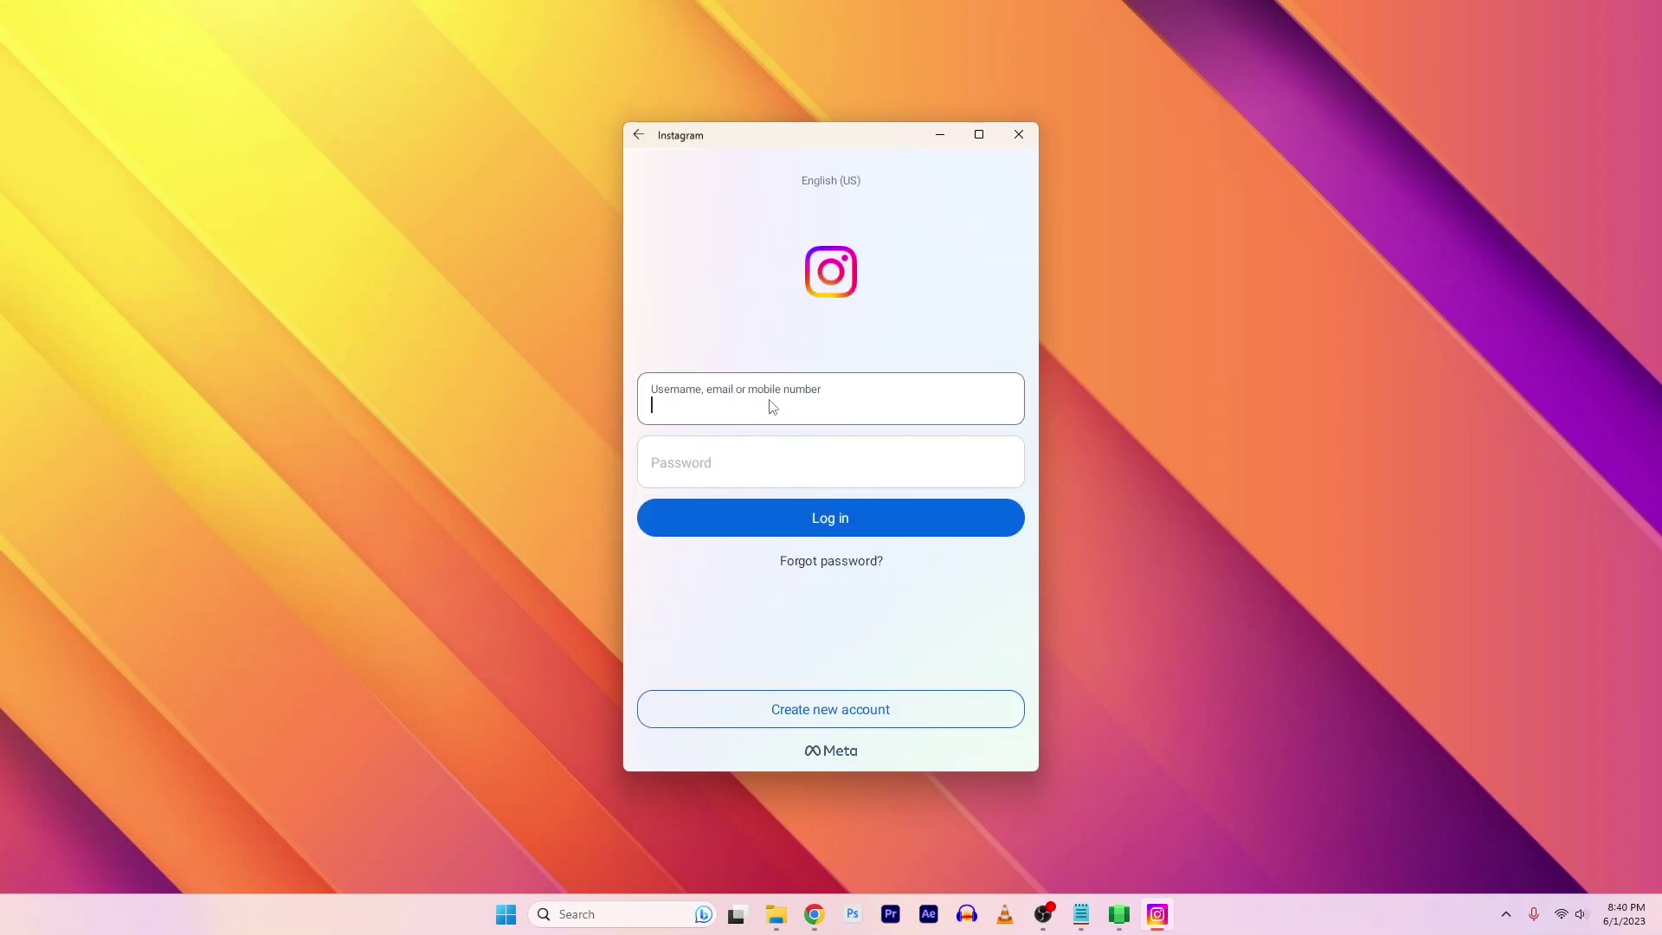
text(navedits_)
click(814, 515)
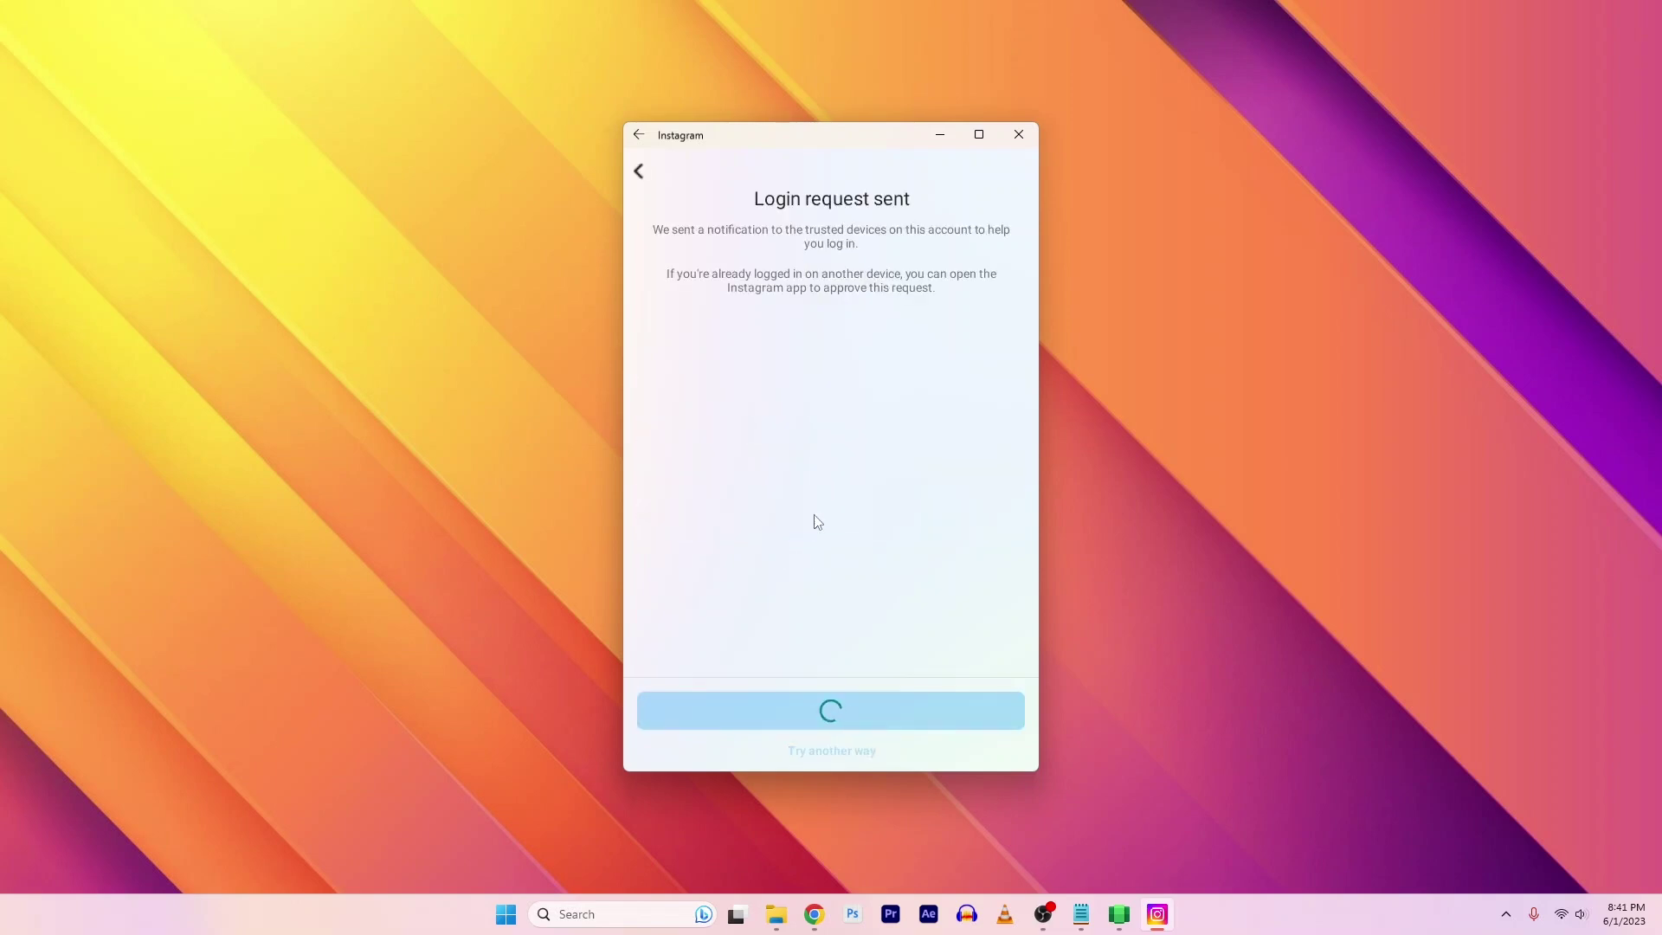
click(816, 527)
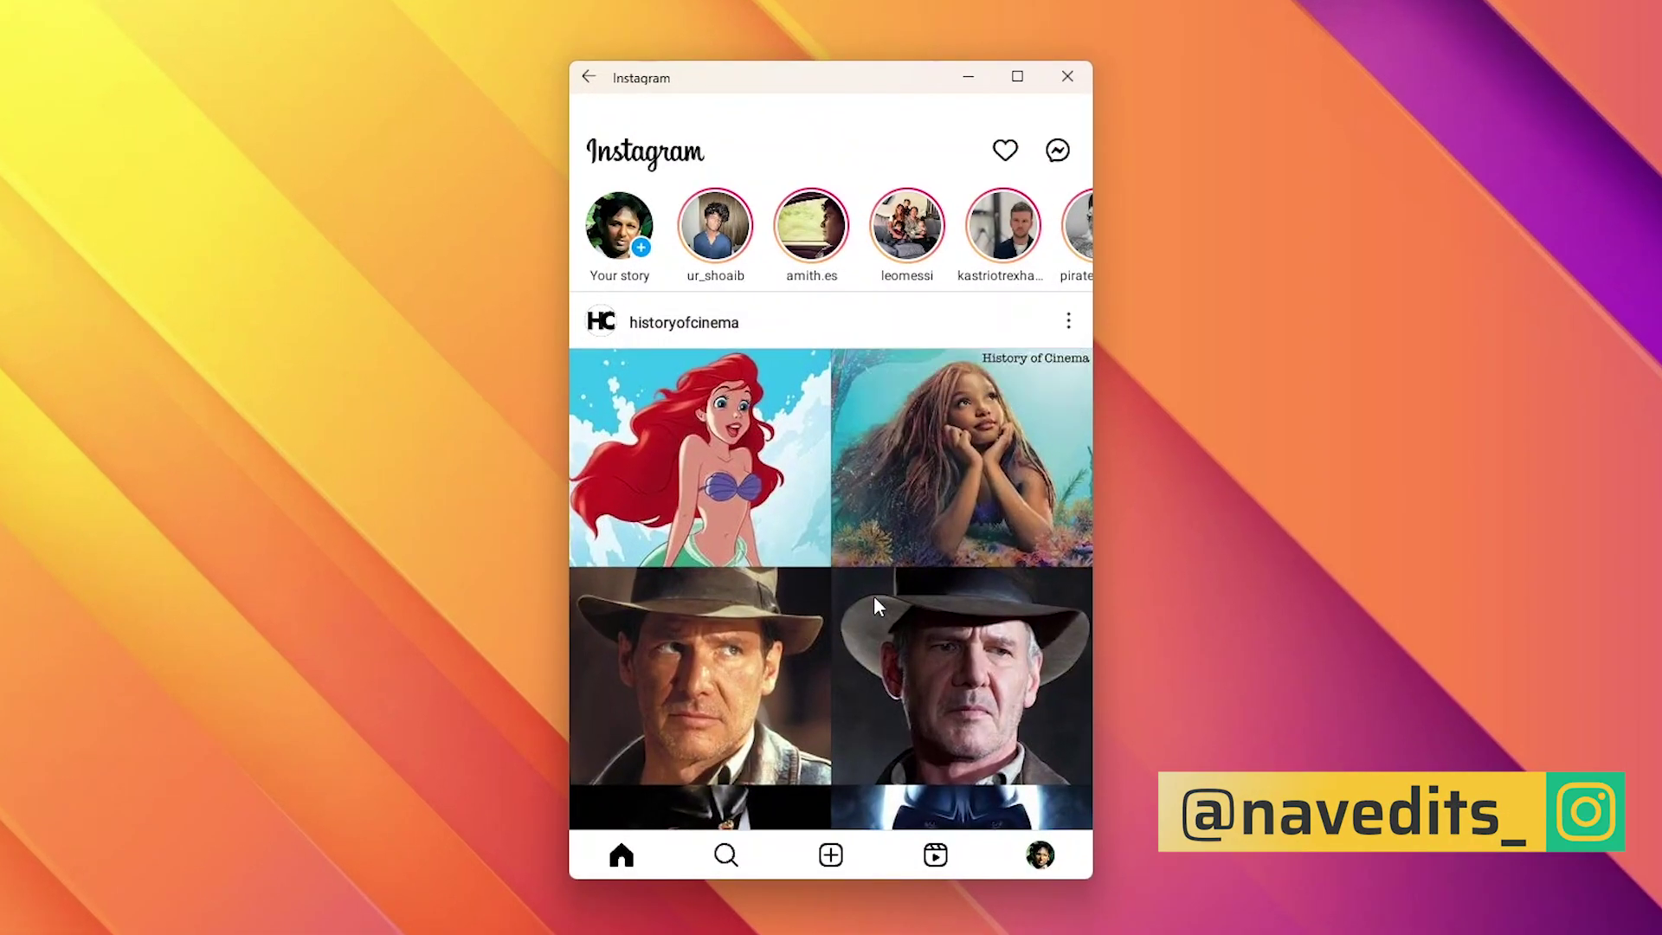
scroll(865, 559, down, 1)
scroll(865, 558, down, 5)
scroll(867, 564, down, 5)
scroll(866, 559, down, 2)
scroll(865, 558, up, 5)
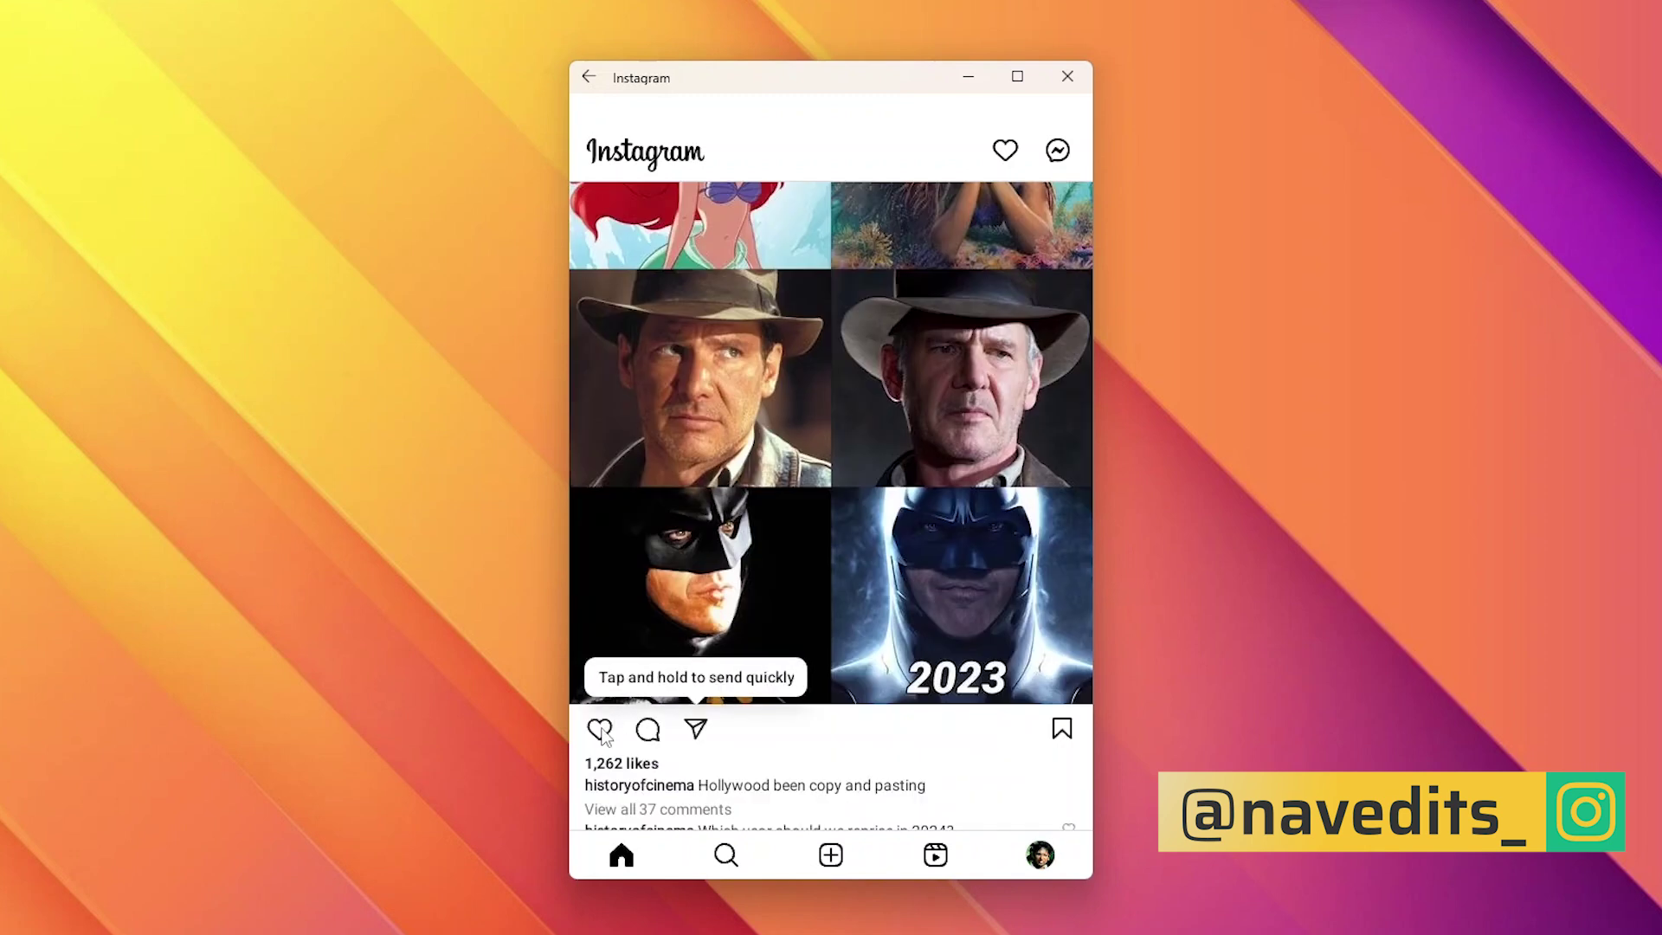
click(599, 729)
click(1040, 854)
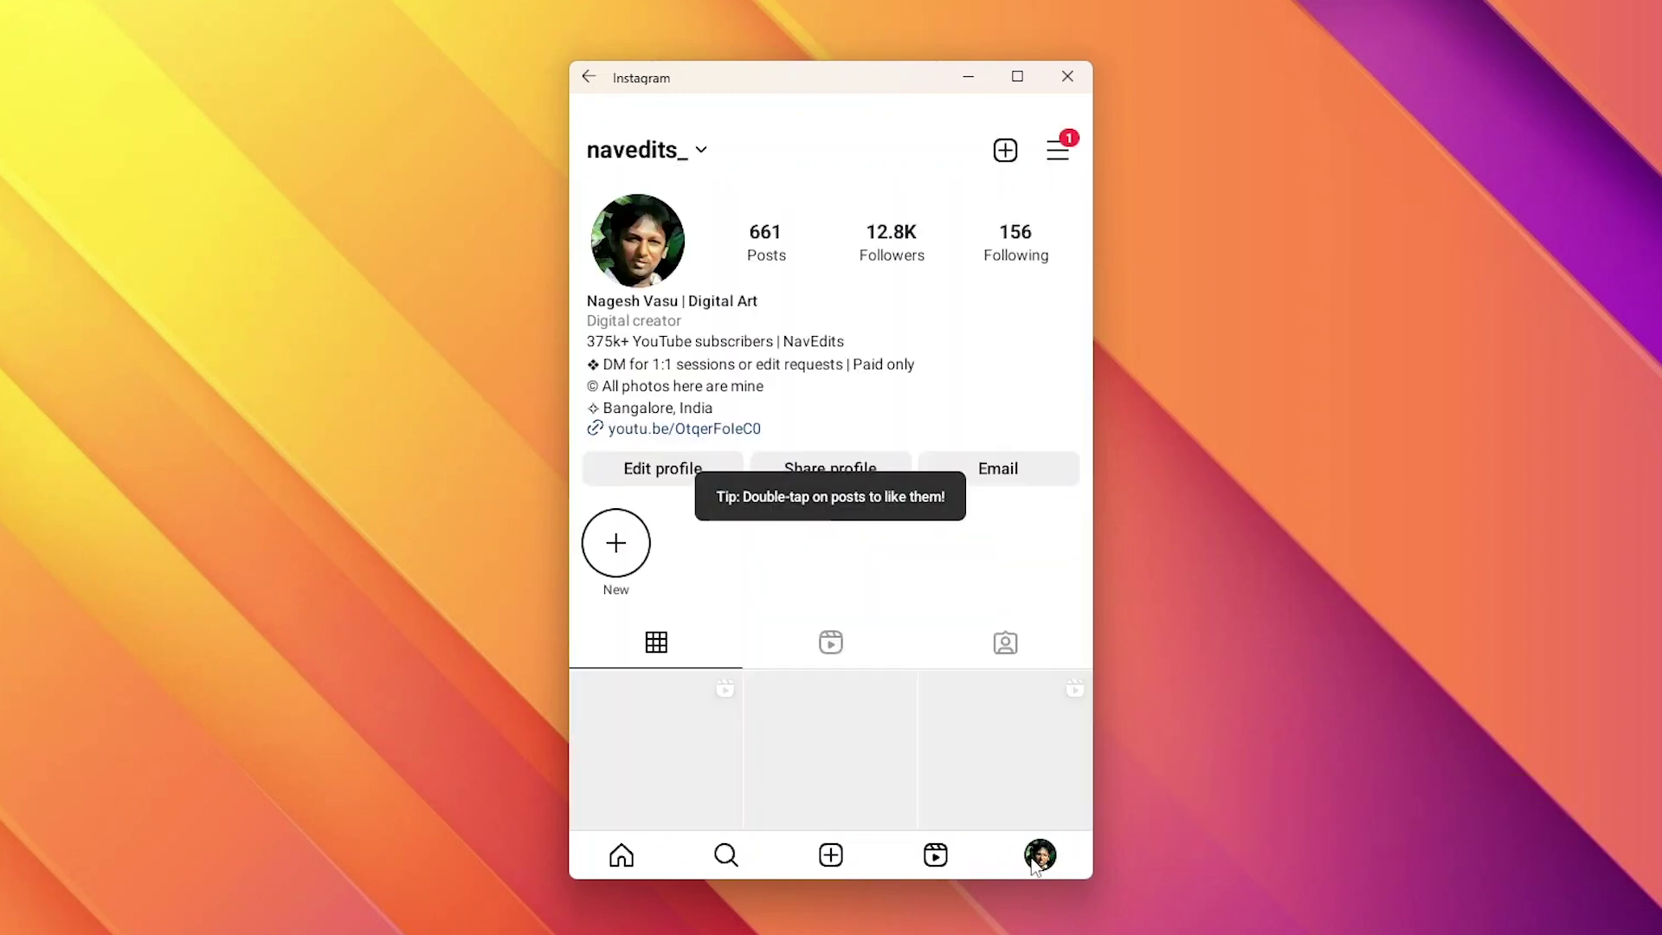
click(830, 855)
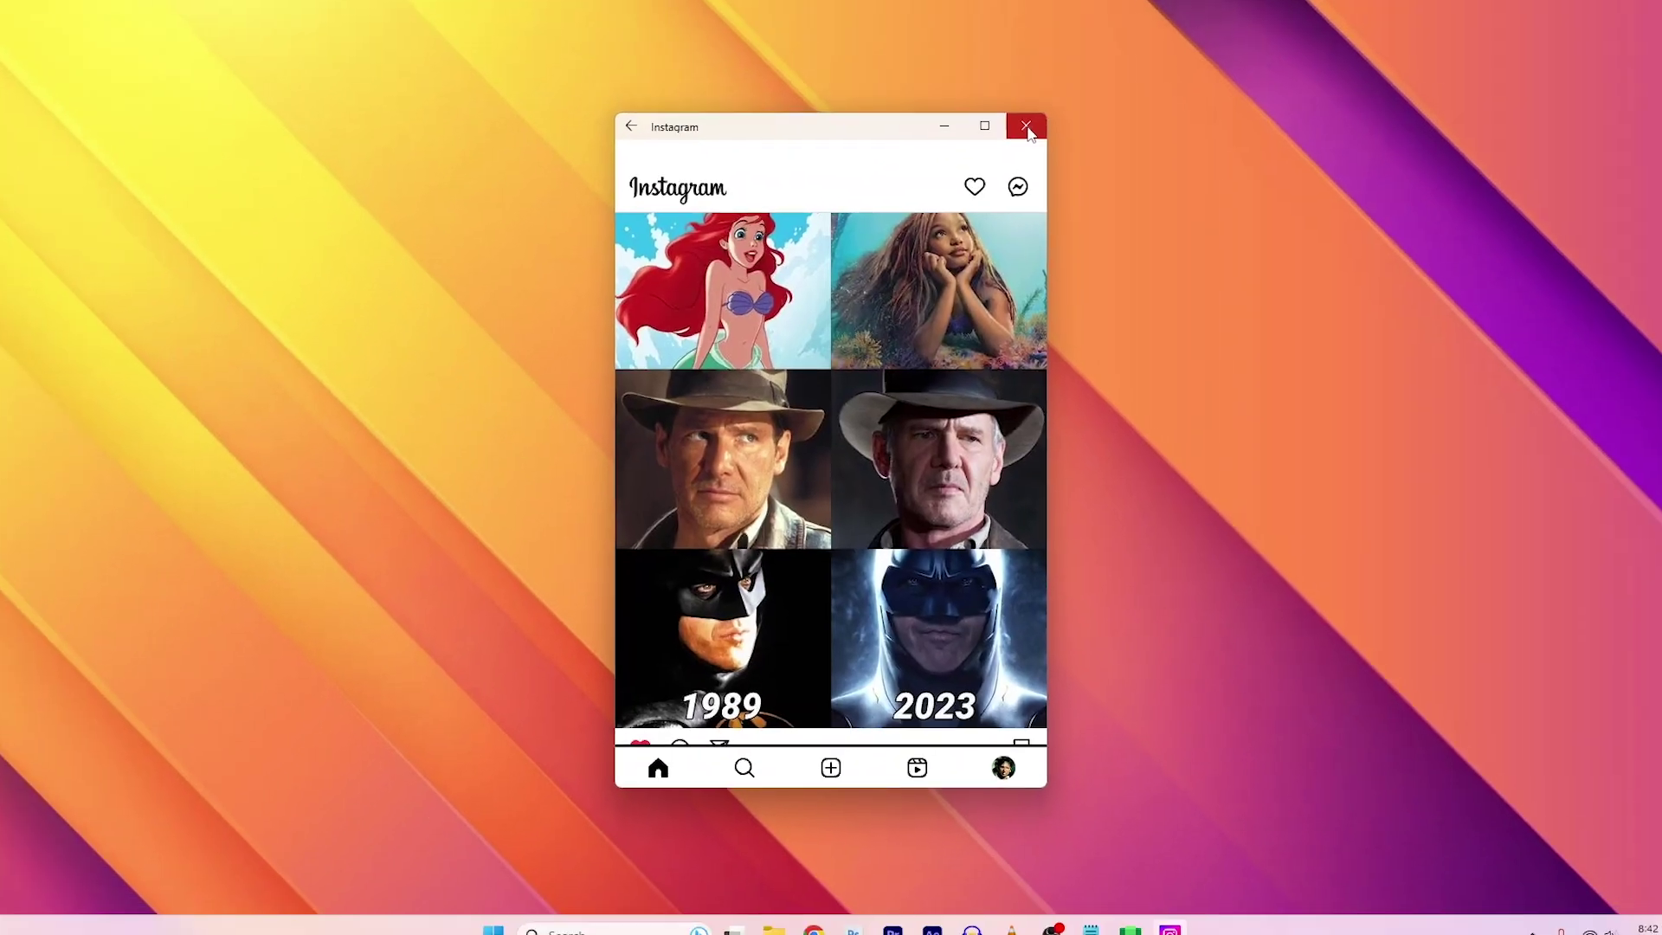
Close Instagram, launch Snapseed from a 'snap' search, and allow it photo access
click(1024, 128)
click(527, 916)
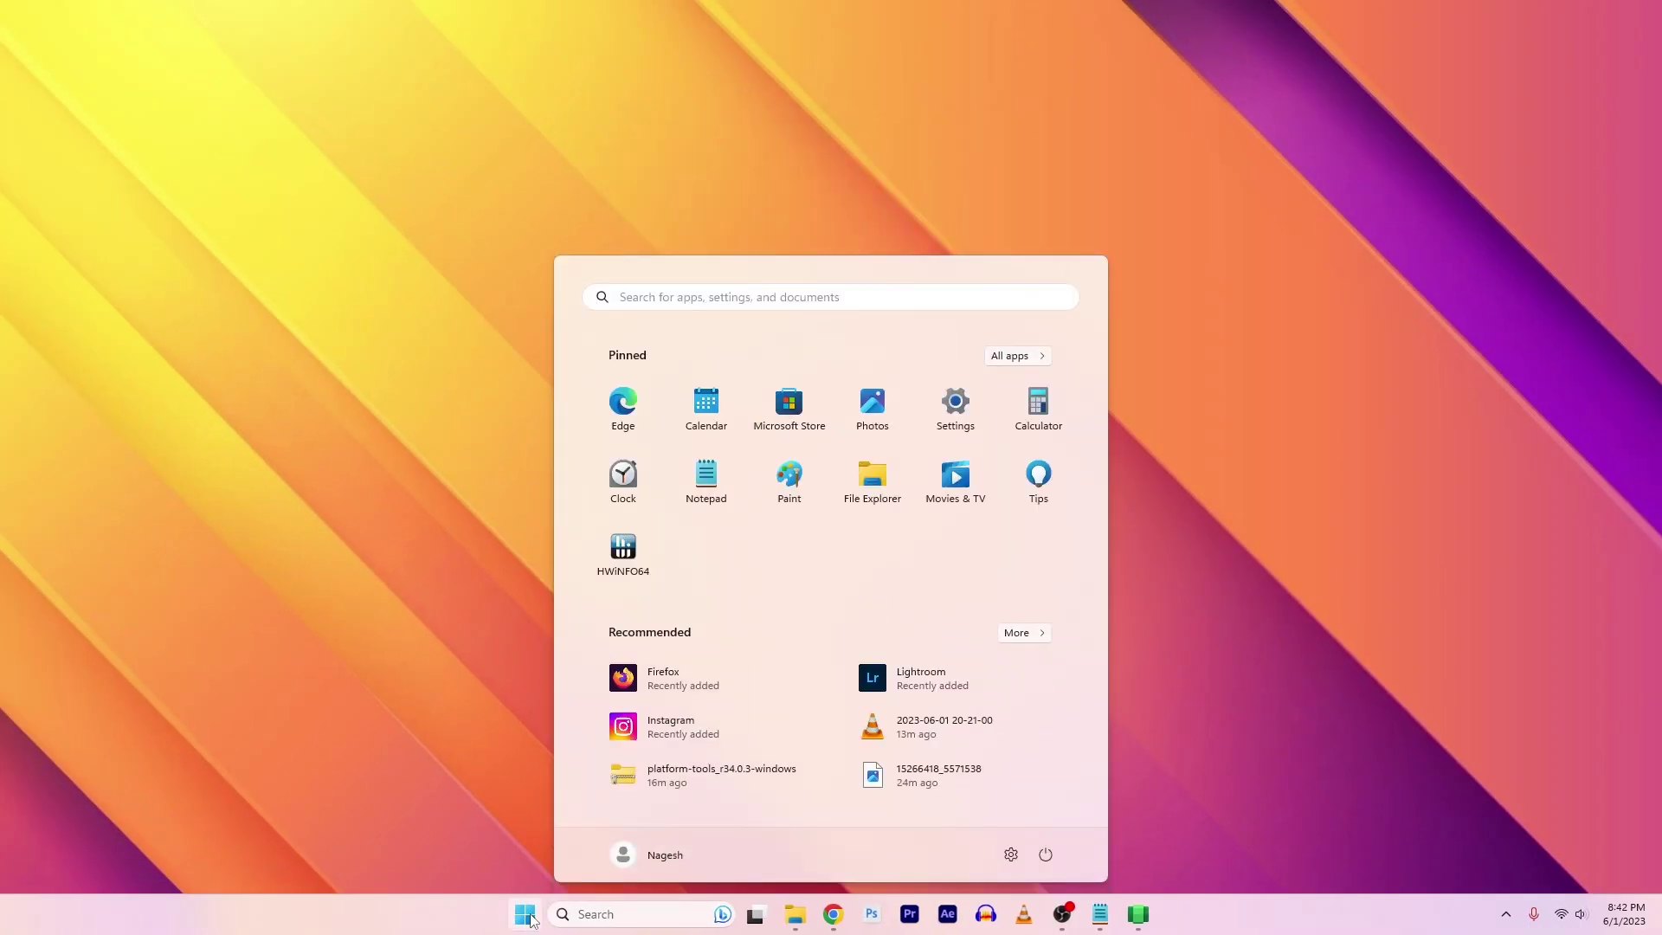
text(snap)
click(588, 435)
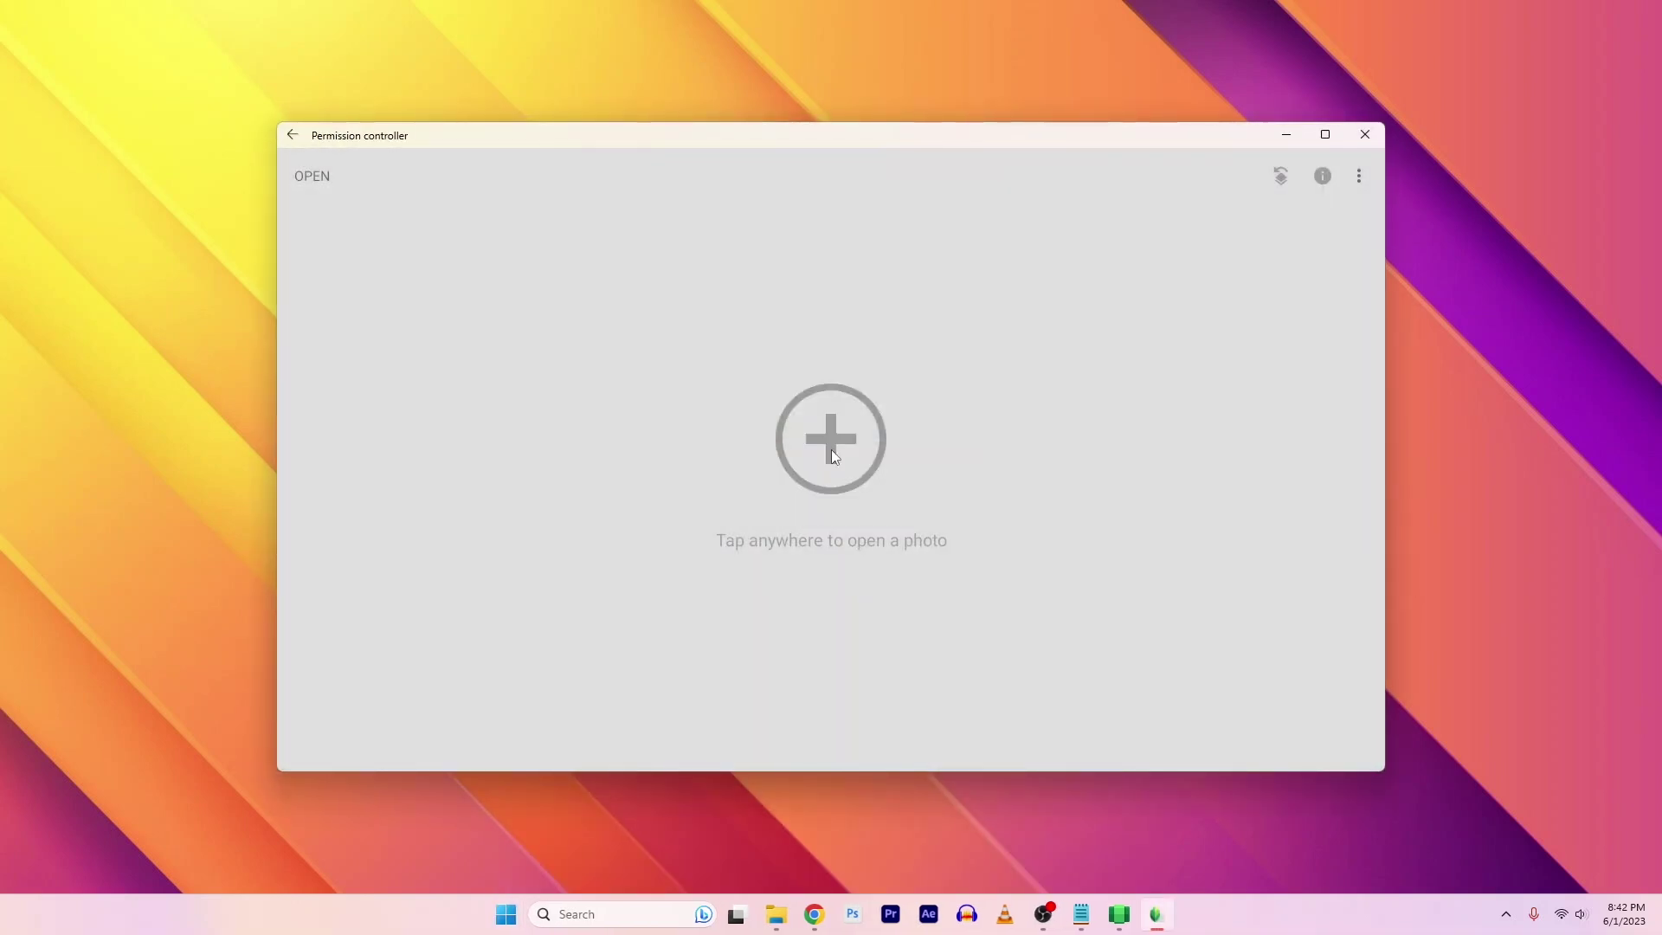
click(831, 449)
click(833, 484)
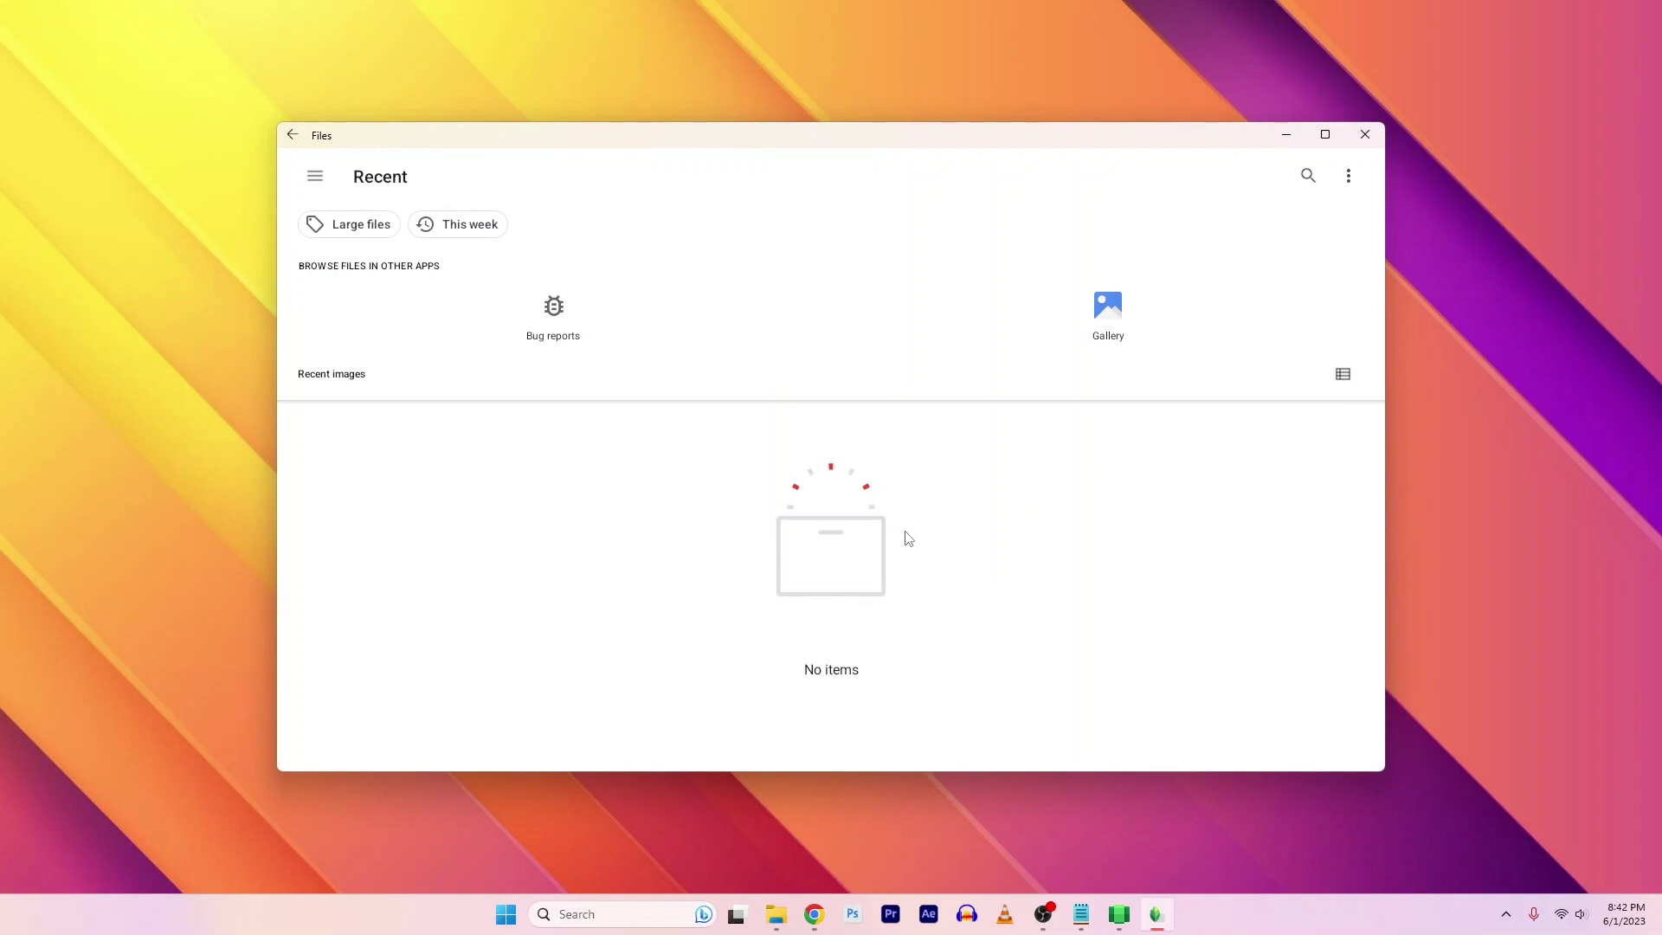
Check Downloads and Gallery for photos, find none, and cancel the picker
click(314, 176)
click(364, 270)
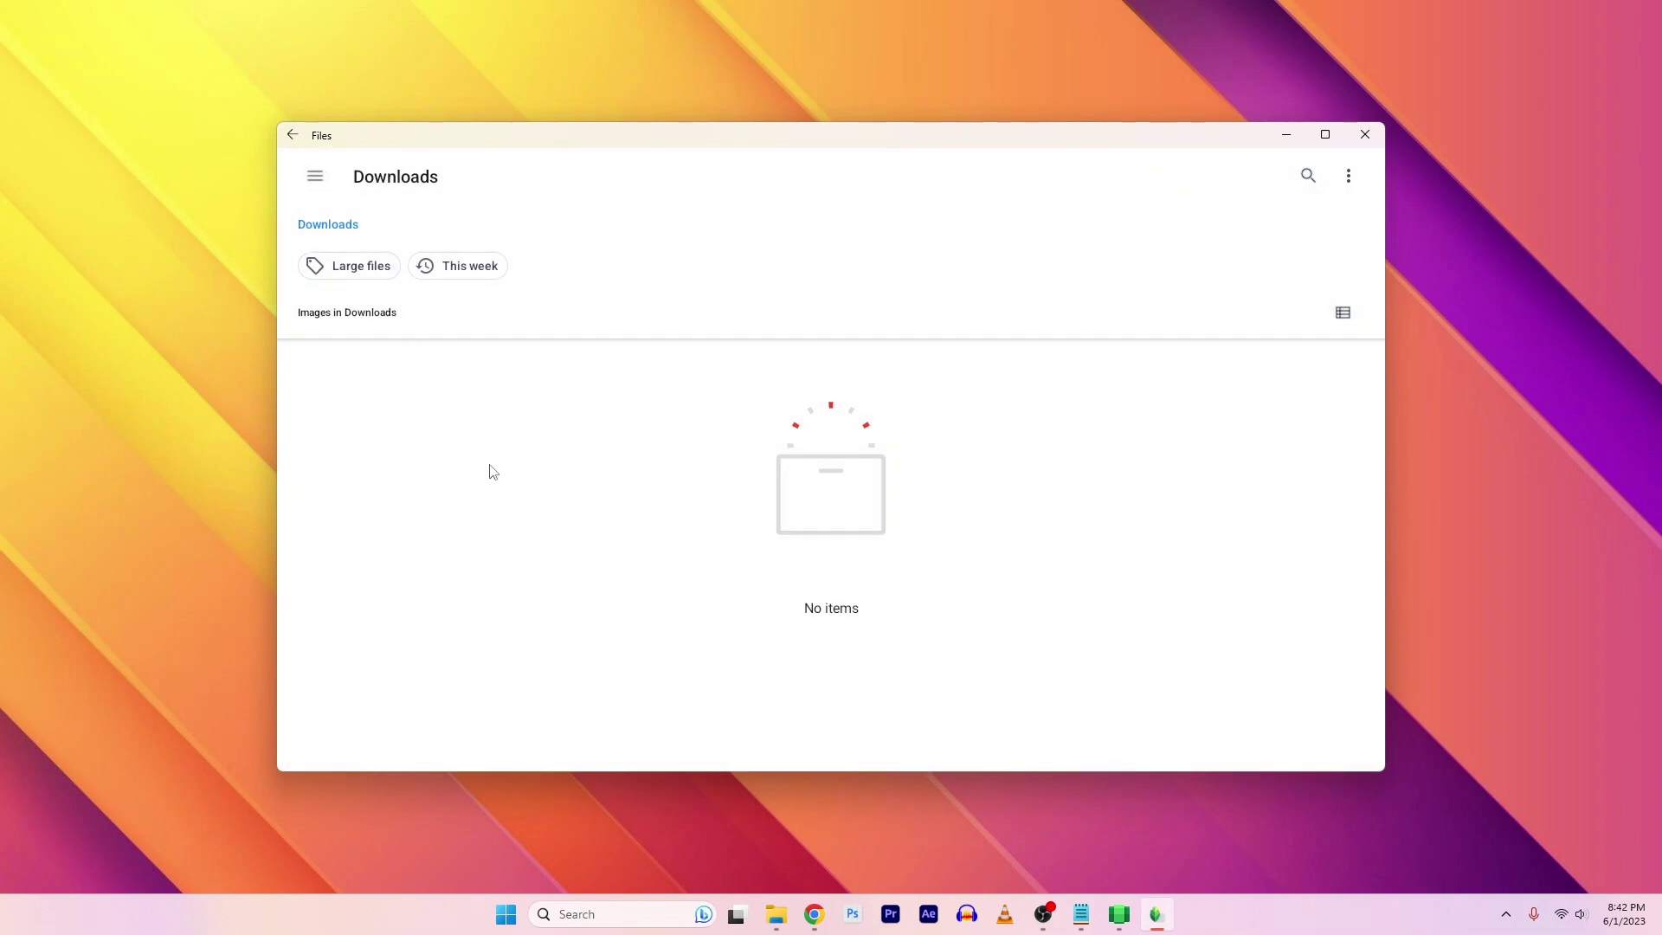
click(314, 178)
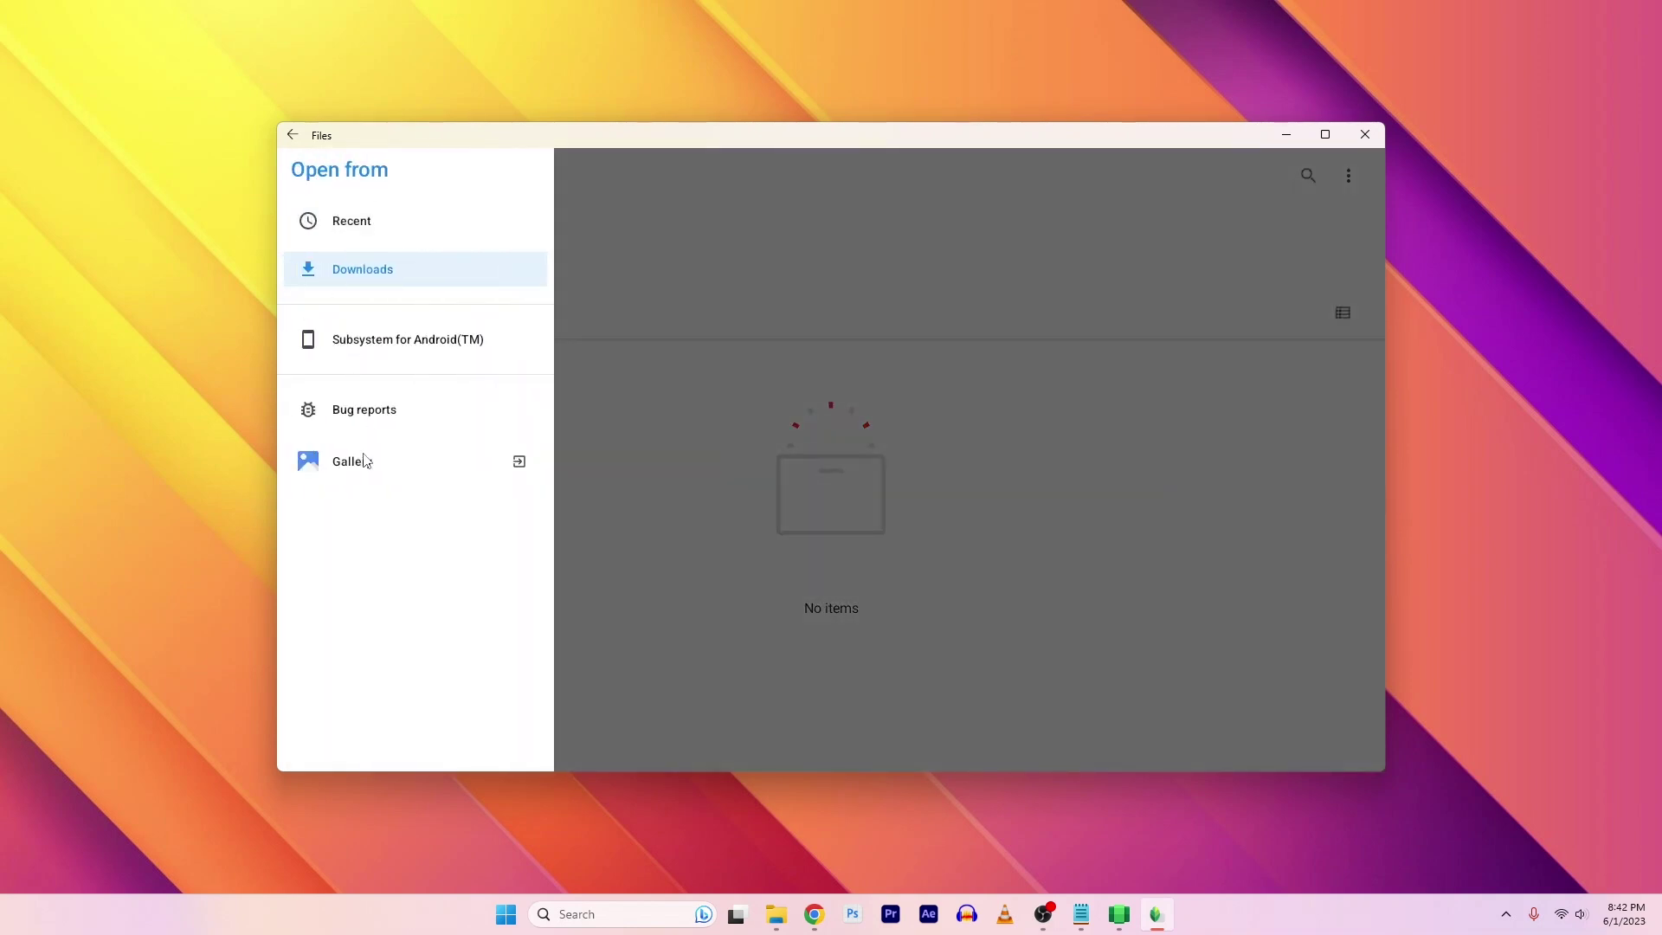
click(367, 462)
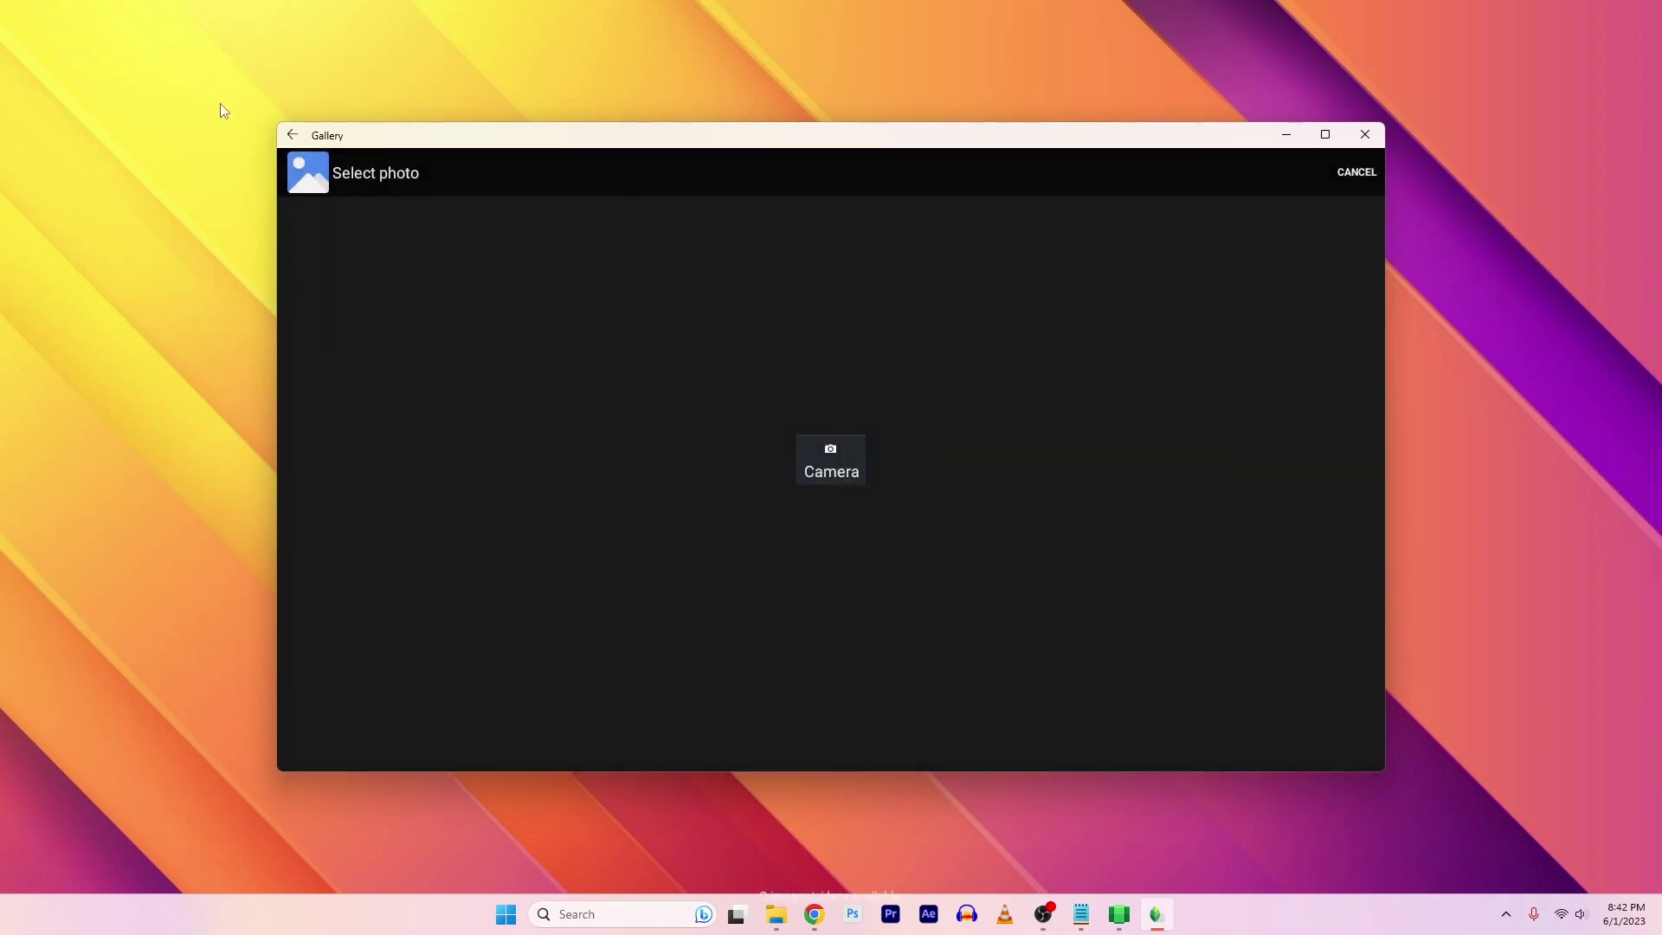
click(292, 135)
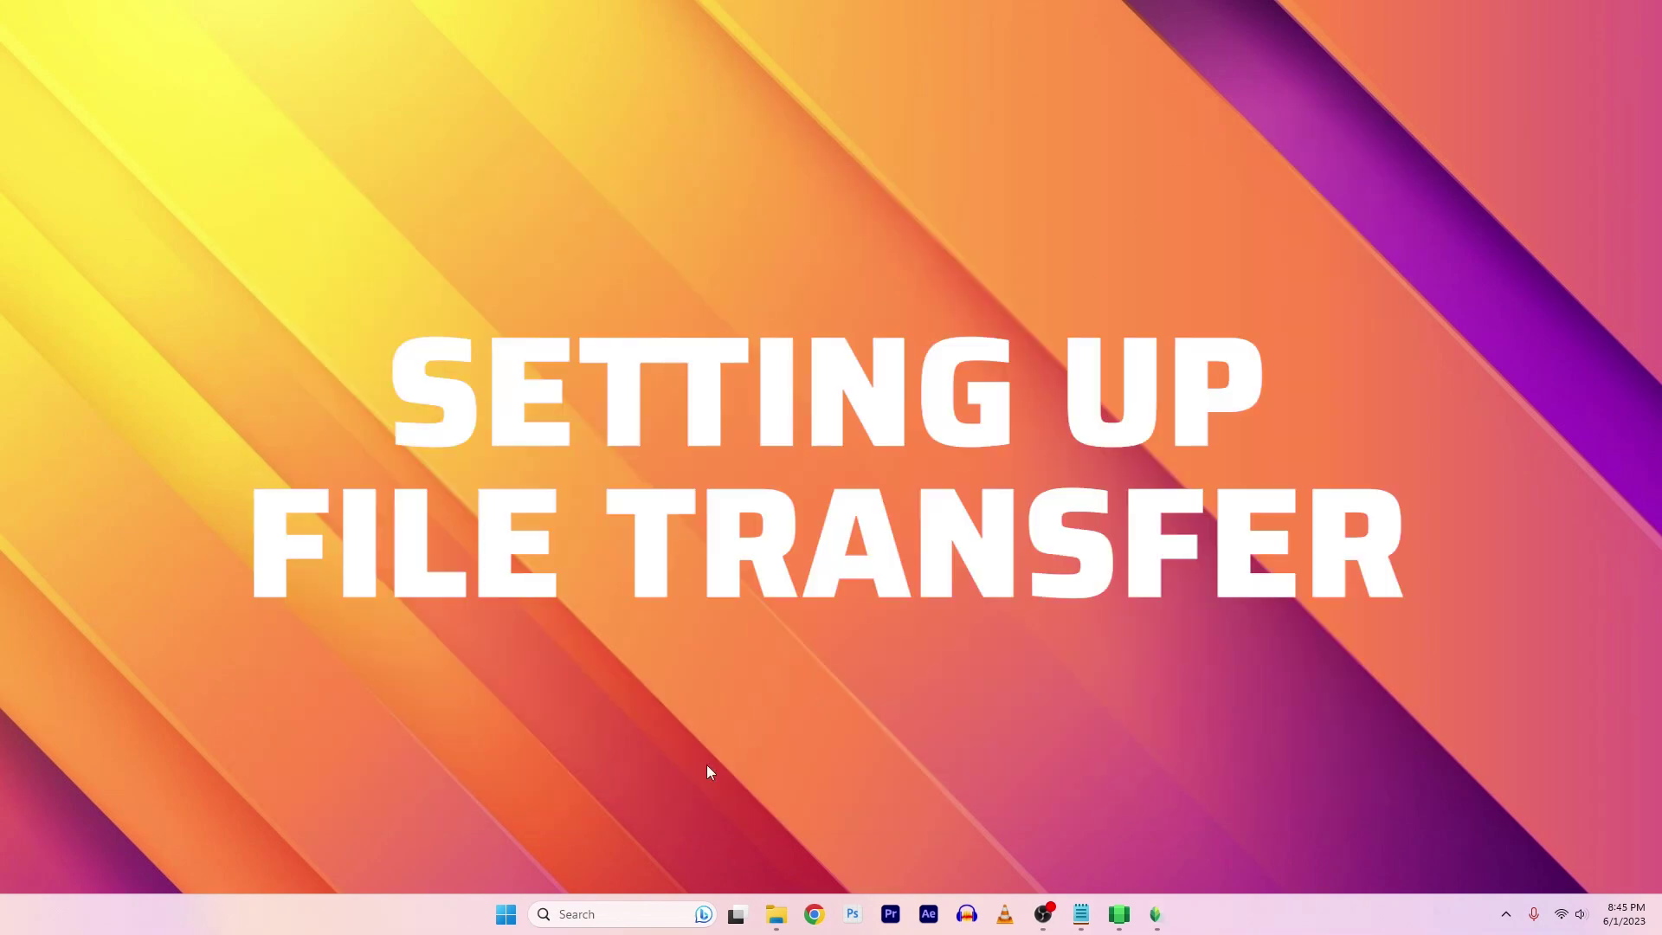
Run 'rundll32 sysdm.cpl,EditEnvironmentVariables' from the Run dialog
click(509, 914)
text(ru)
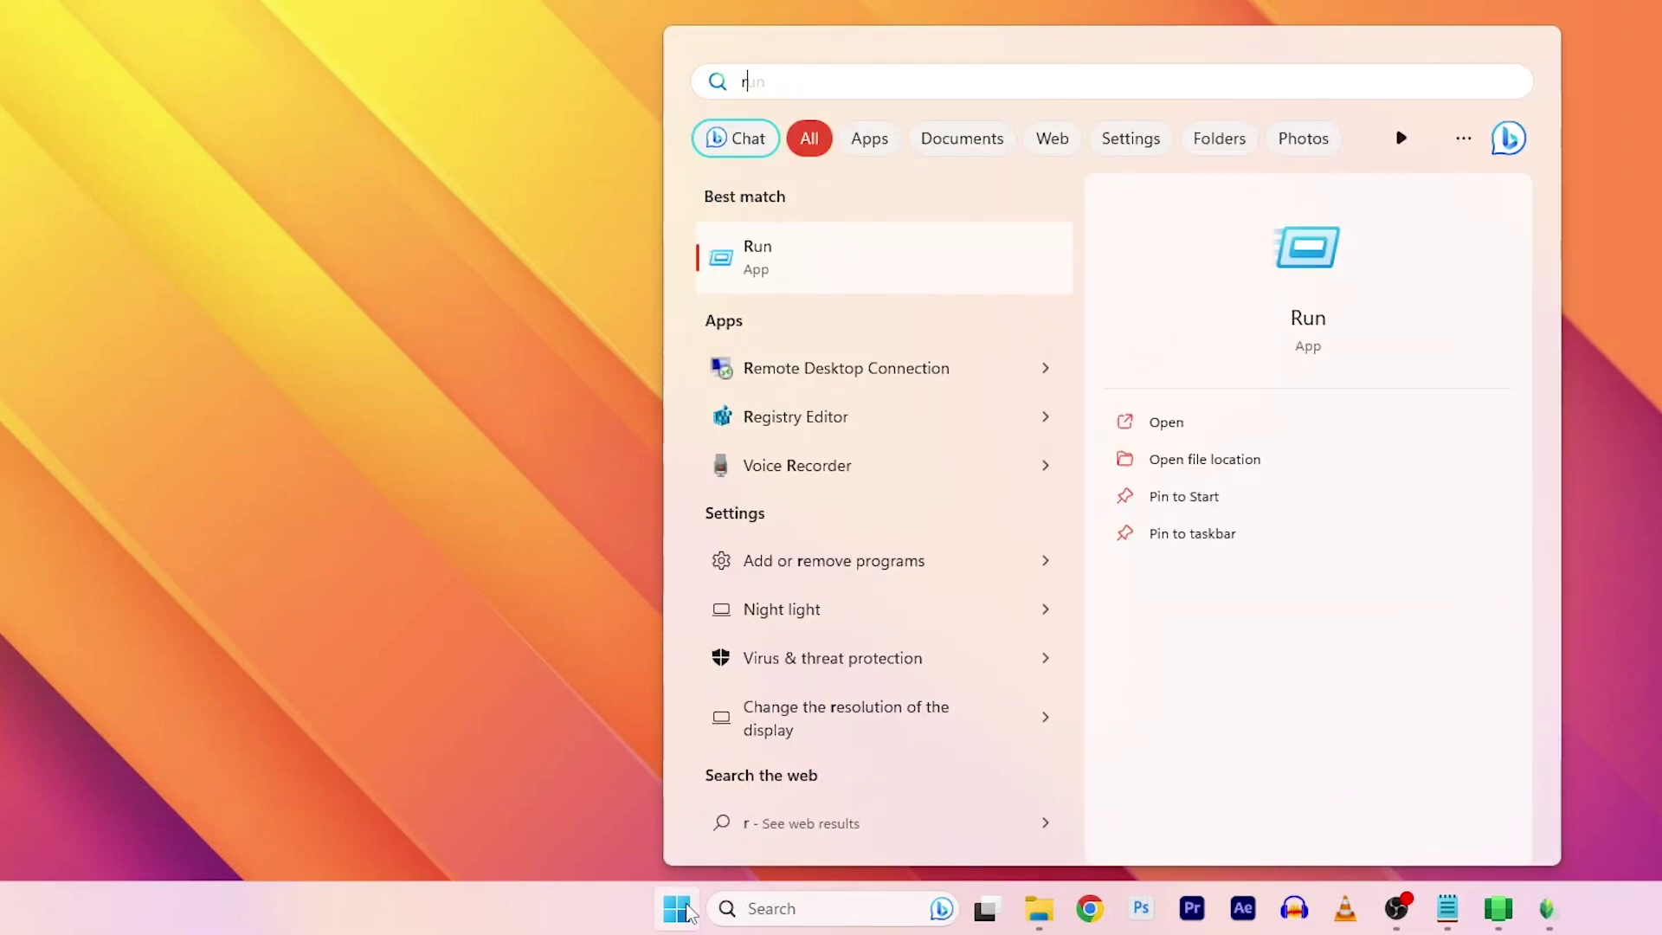
text(n)
key(Return)
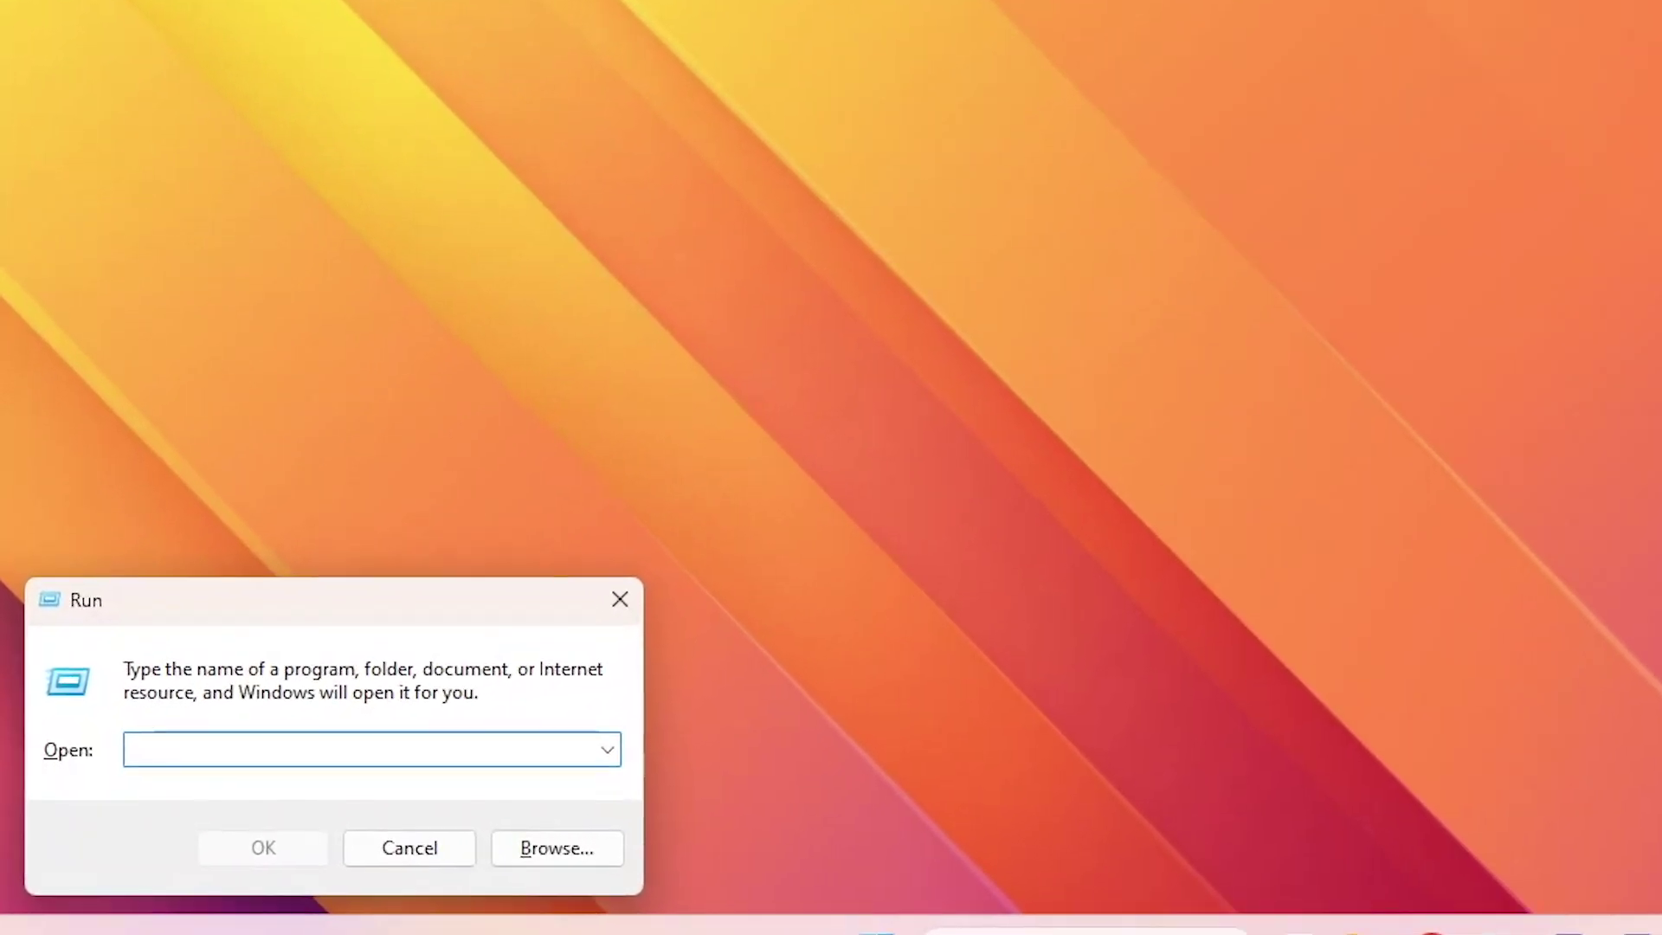
text(rundll32 sysdm.cpl,EditEnvironmentVariables)
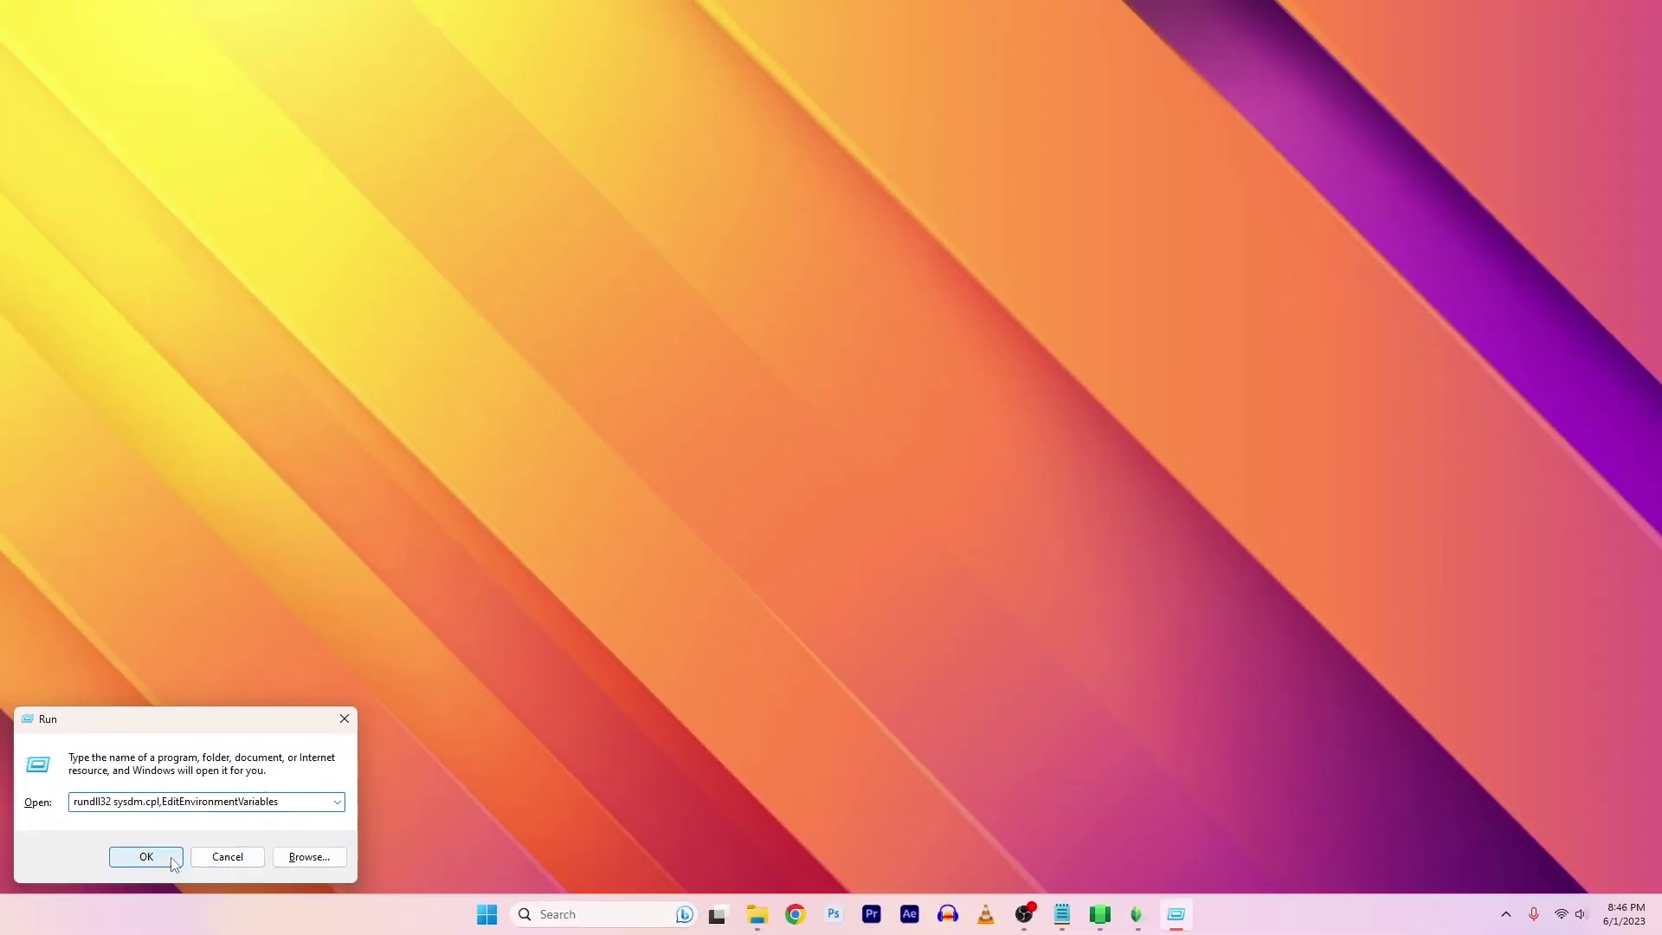
click(170, 857)
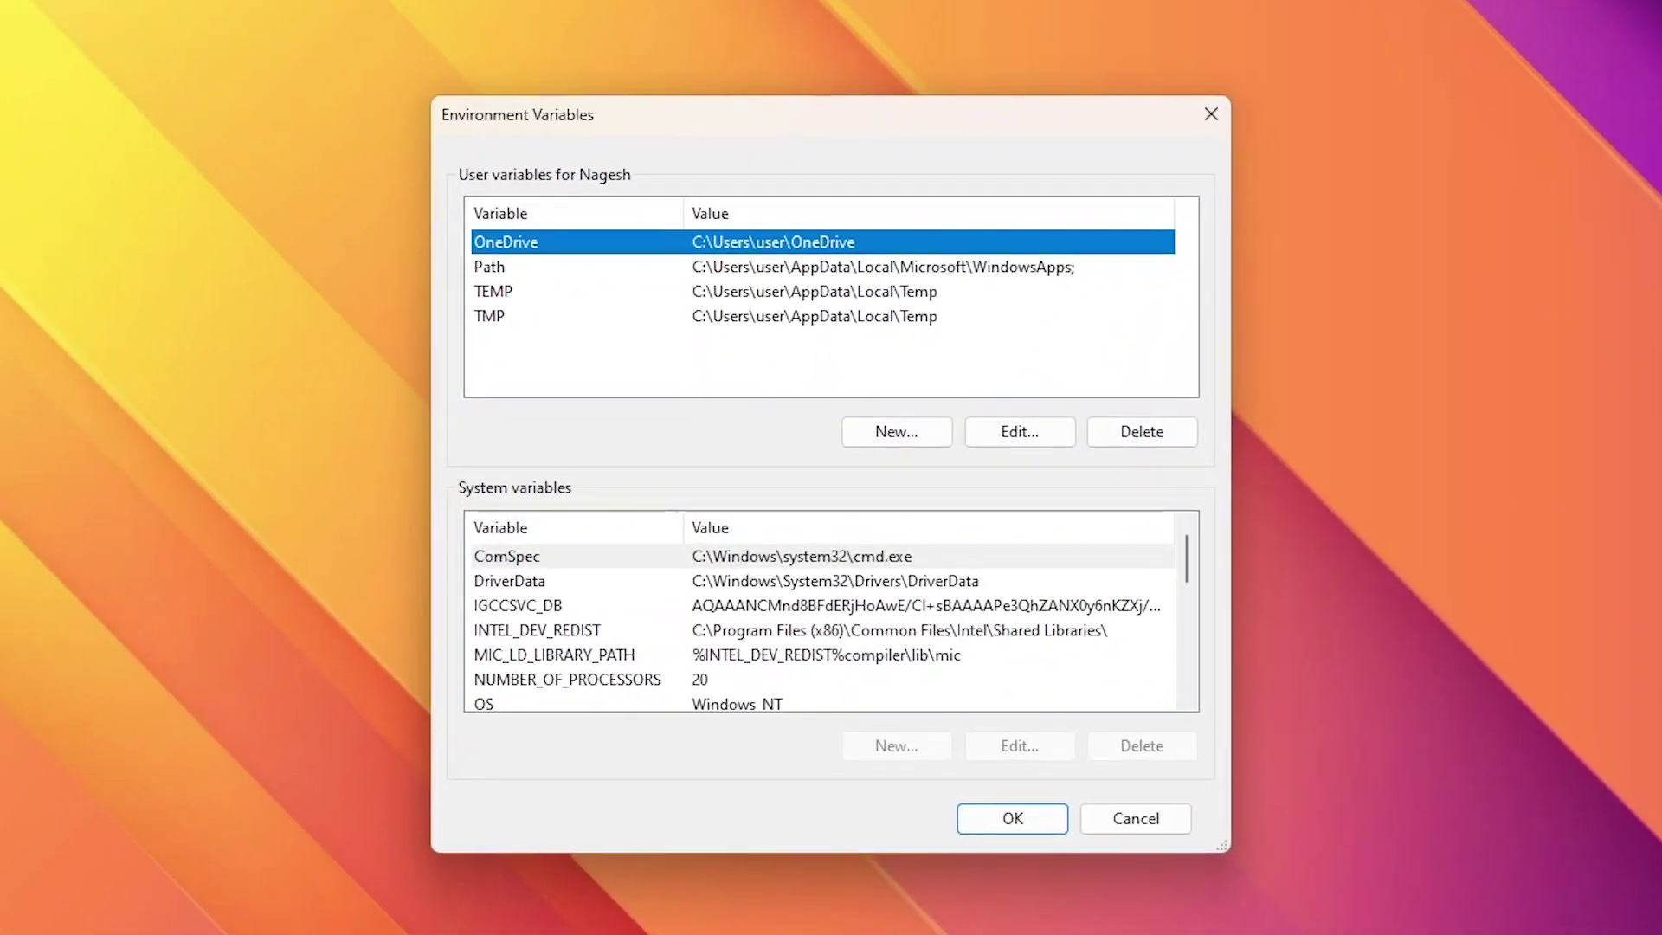
Open the user Path variable for editing and copy the platform-tools folder path from File Explorer
click(531, 270)
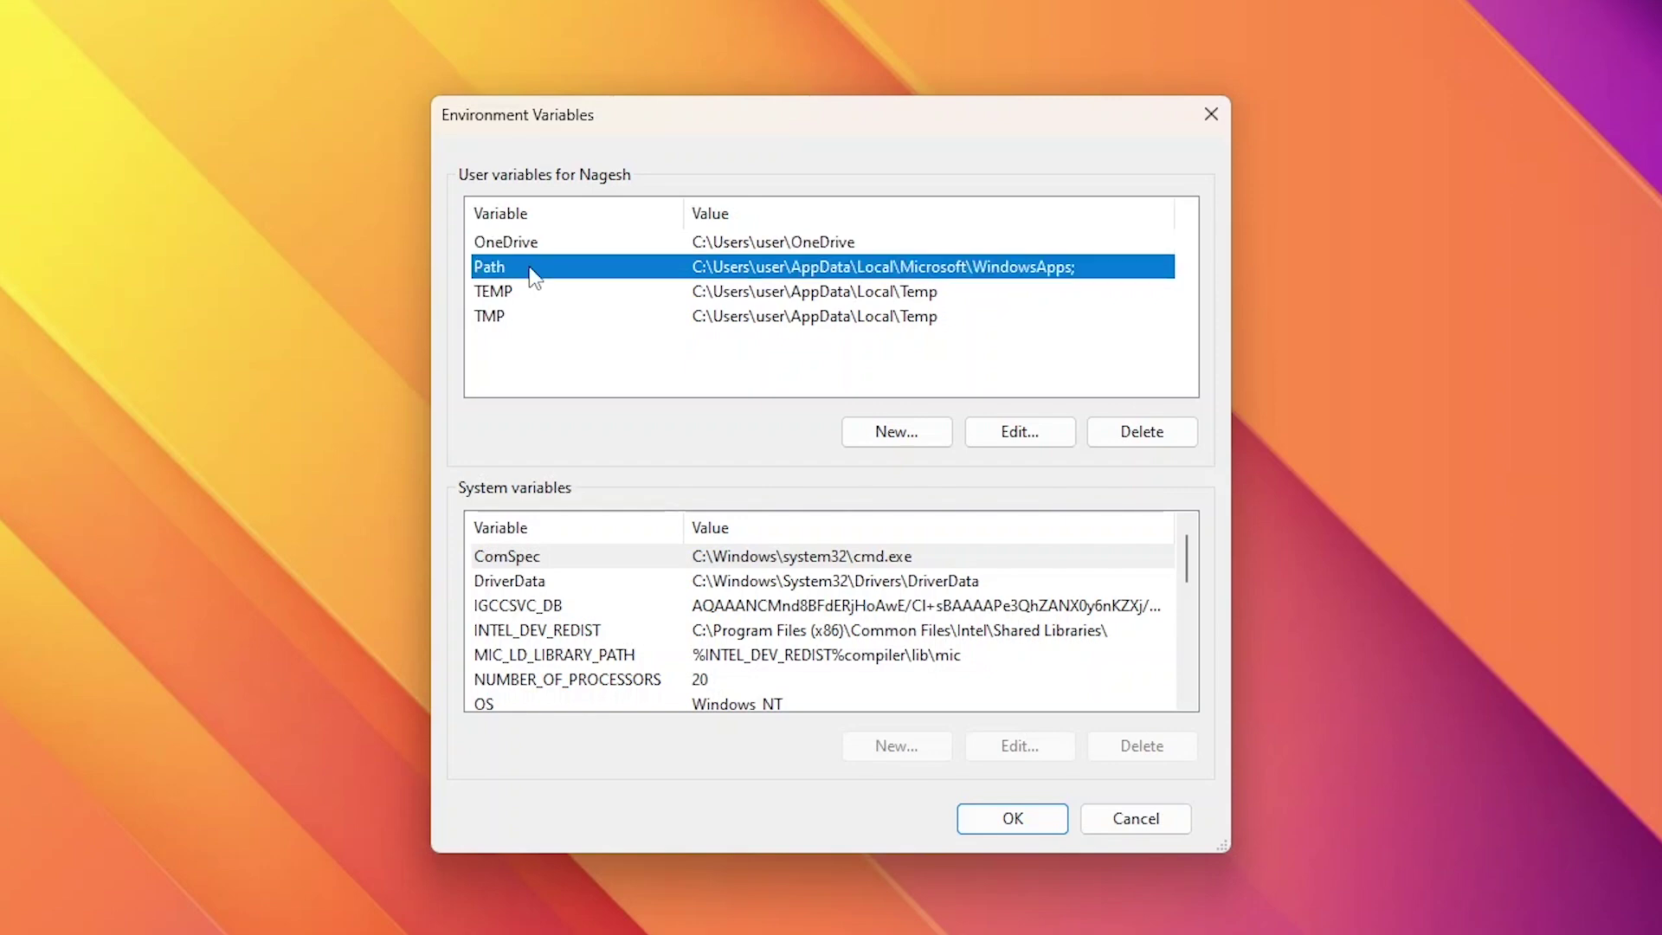
click(1058, 439)
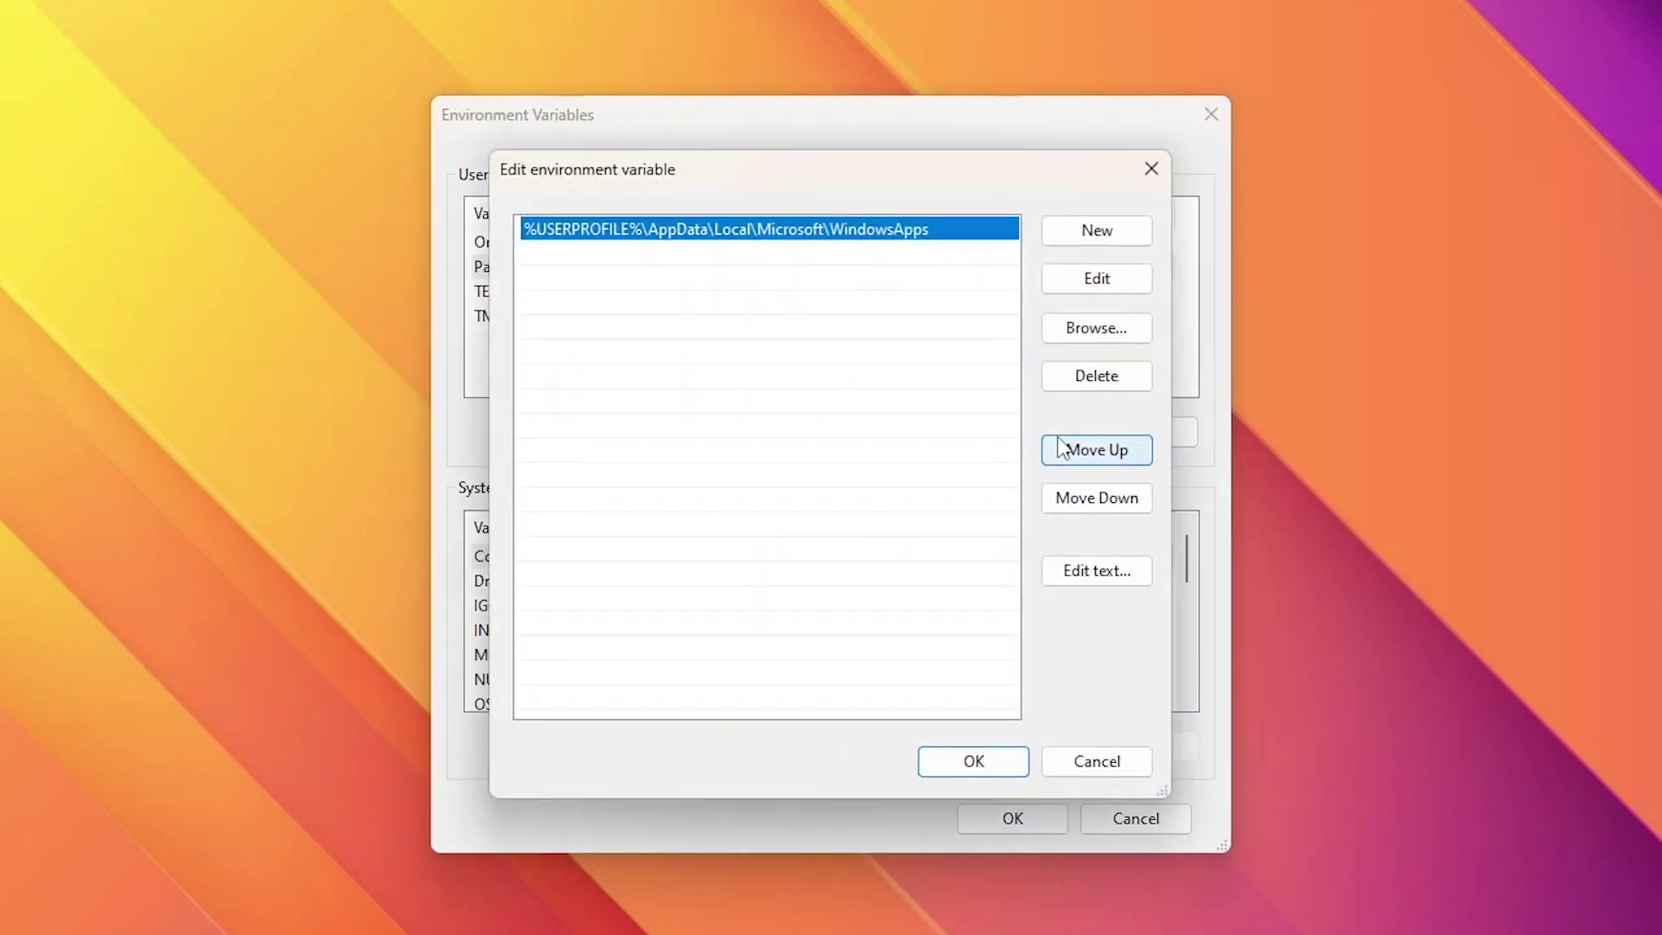
key(alt+Tab)
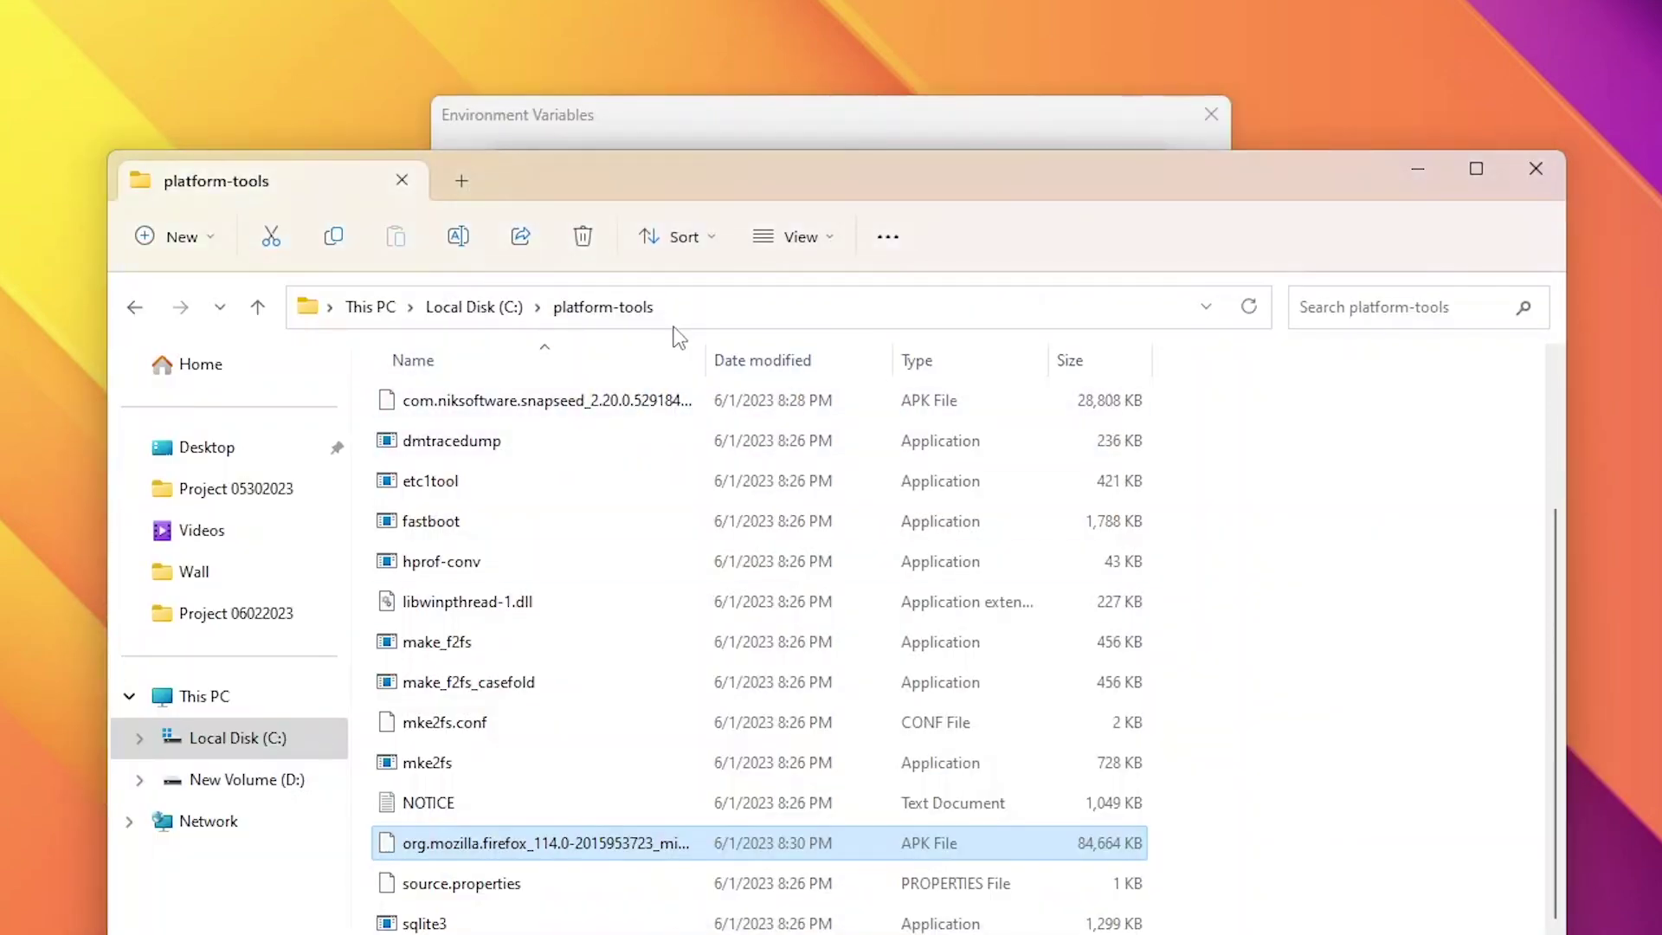
click(688, 312)
right_click(437, 311)
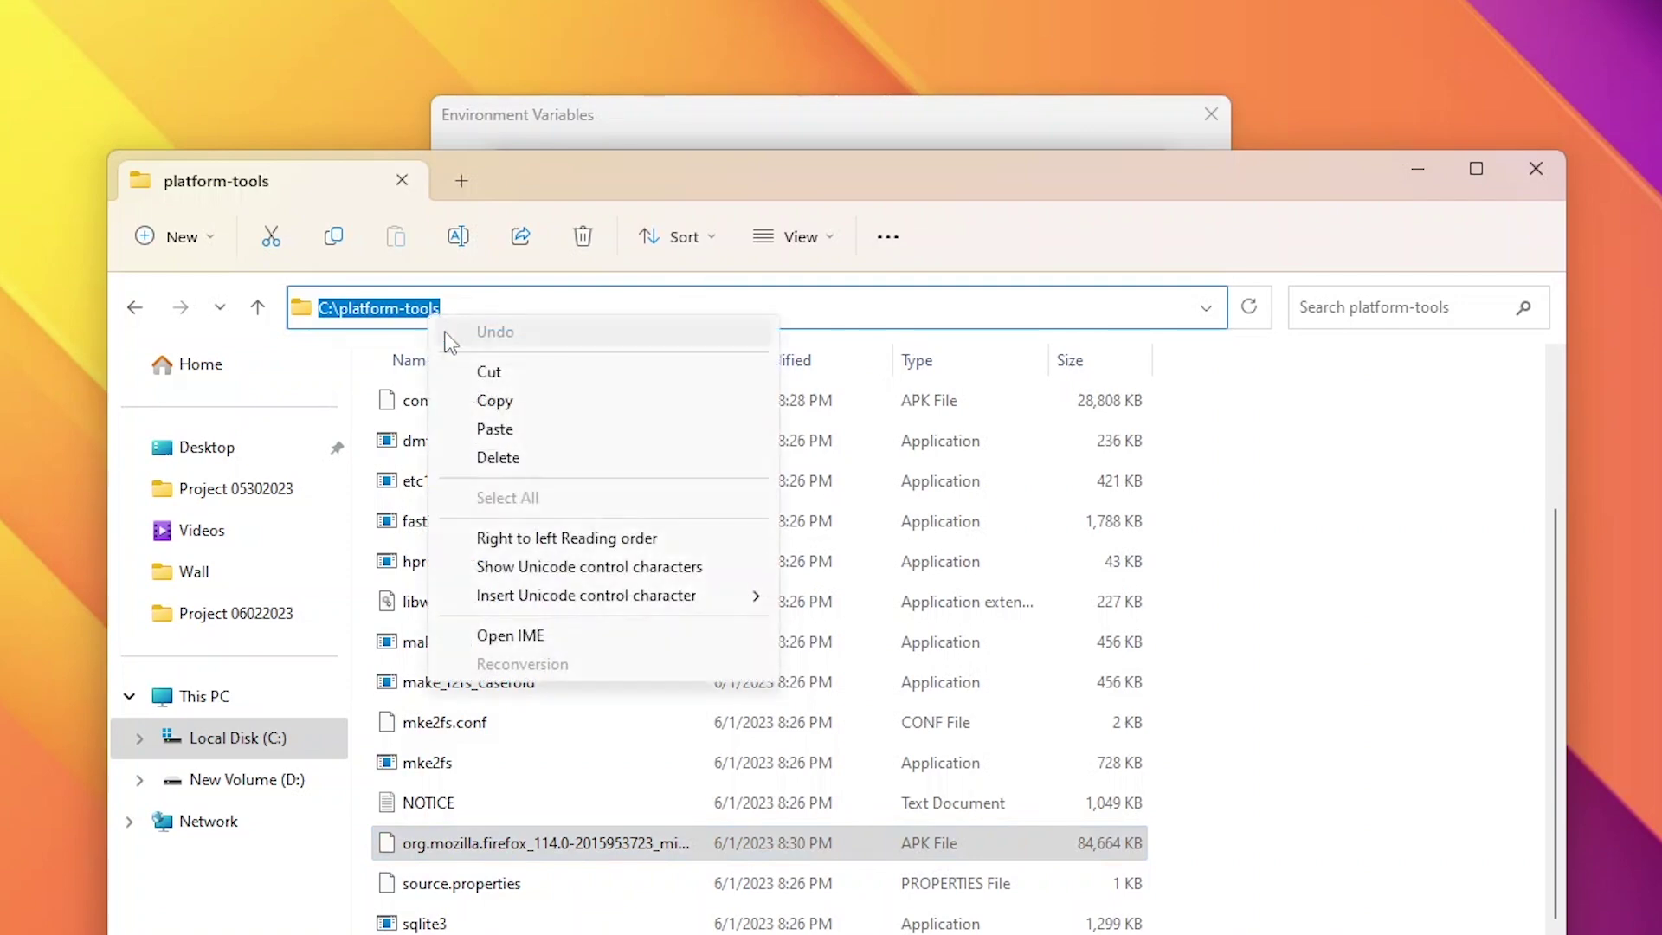
click(497, 405)
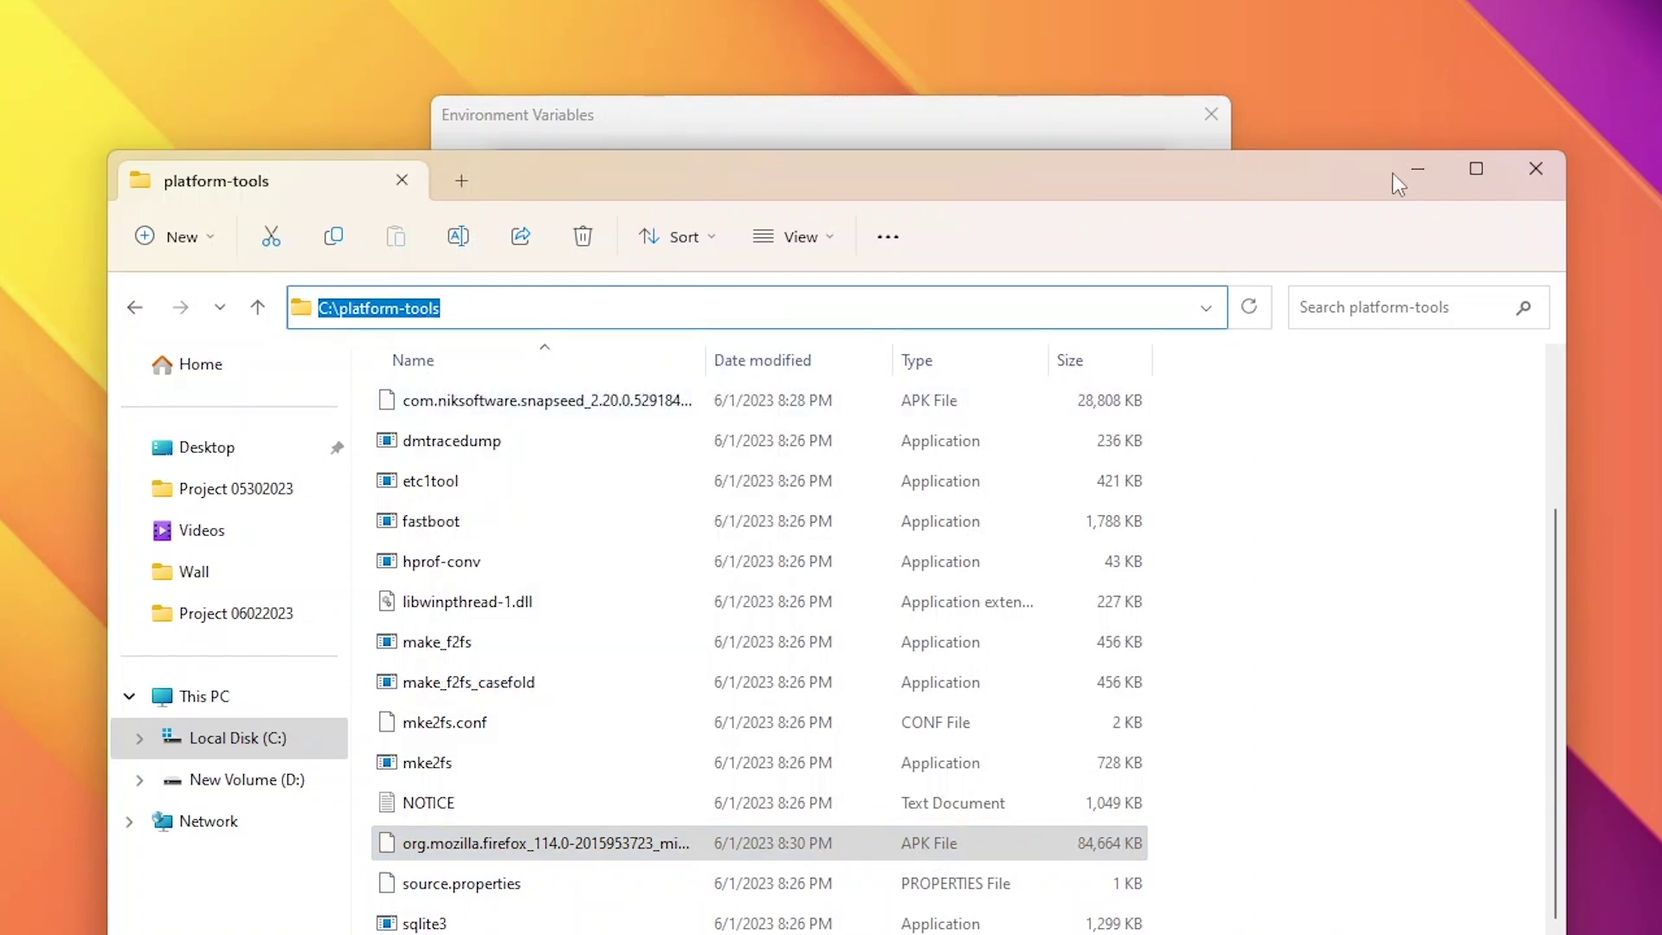
click(1444, 173)
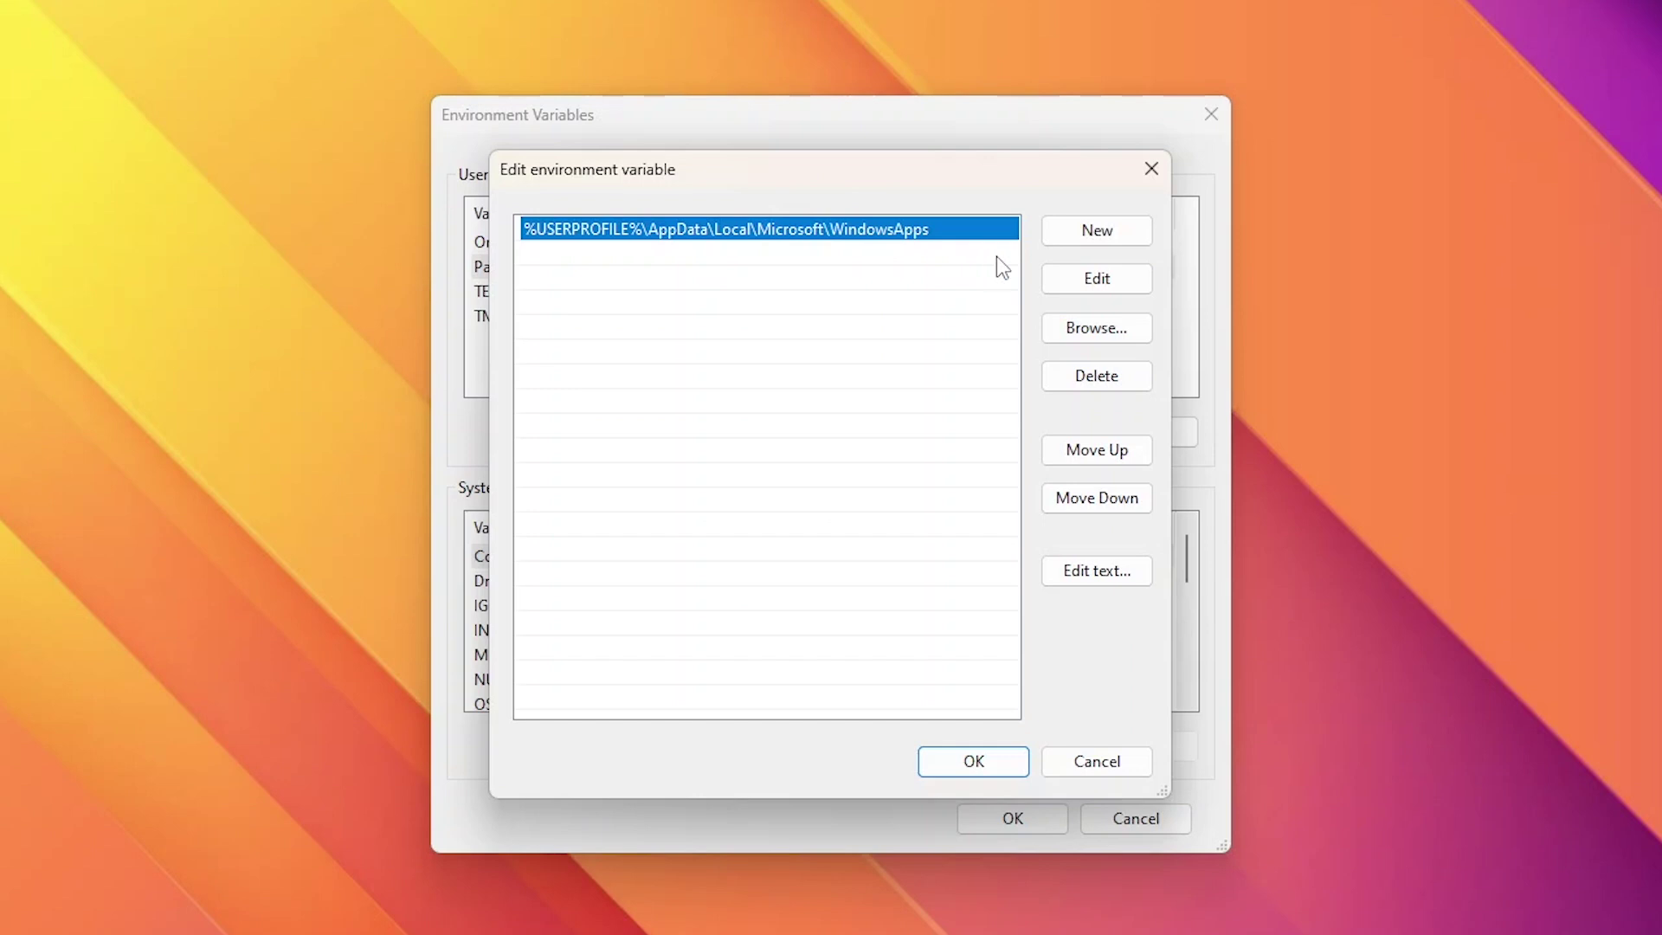
Add C:\platform-tools as a new Path entry and confirm both dialogs
click(1075, 234)
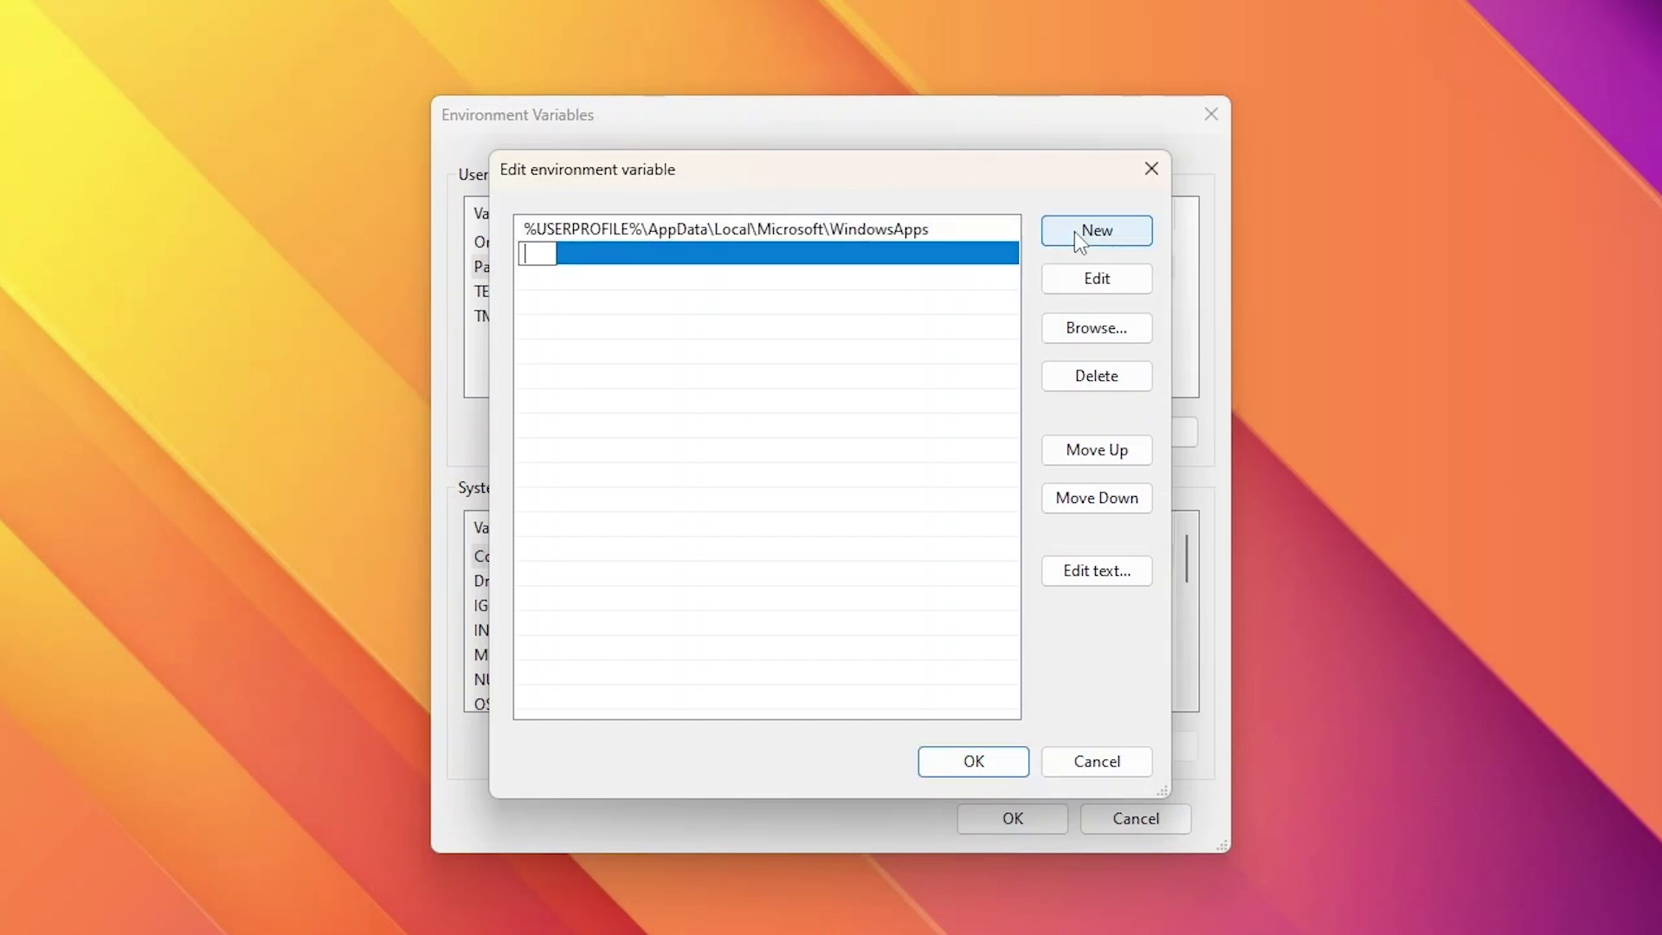
right_click(539, 261)
click(595, 368)
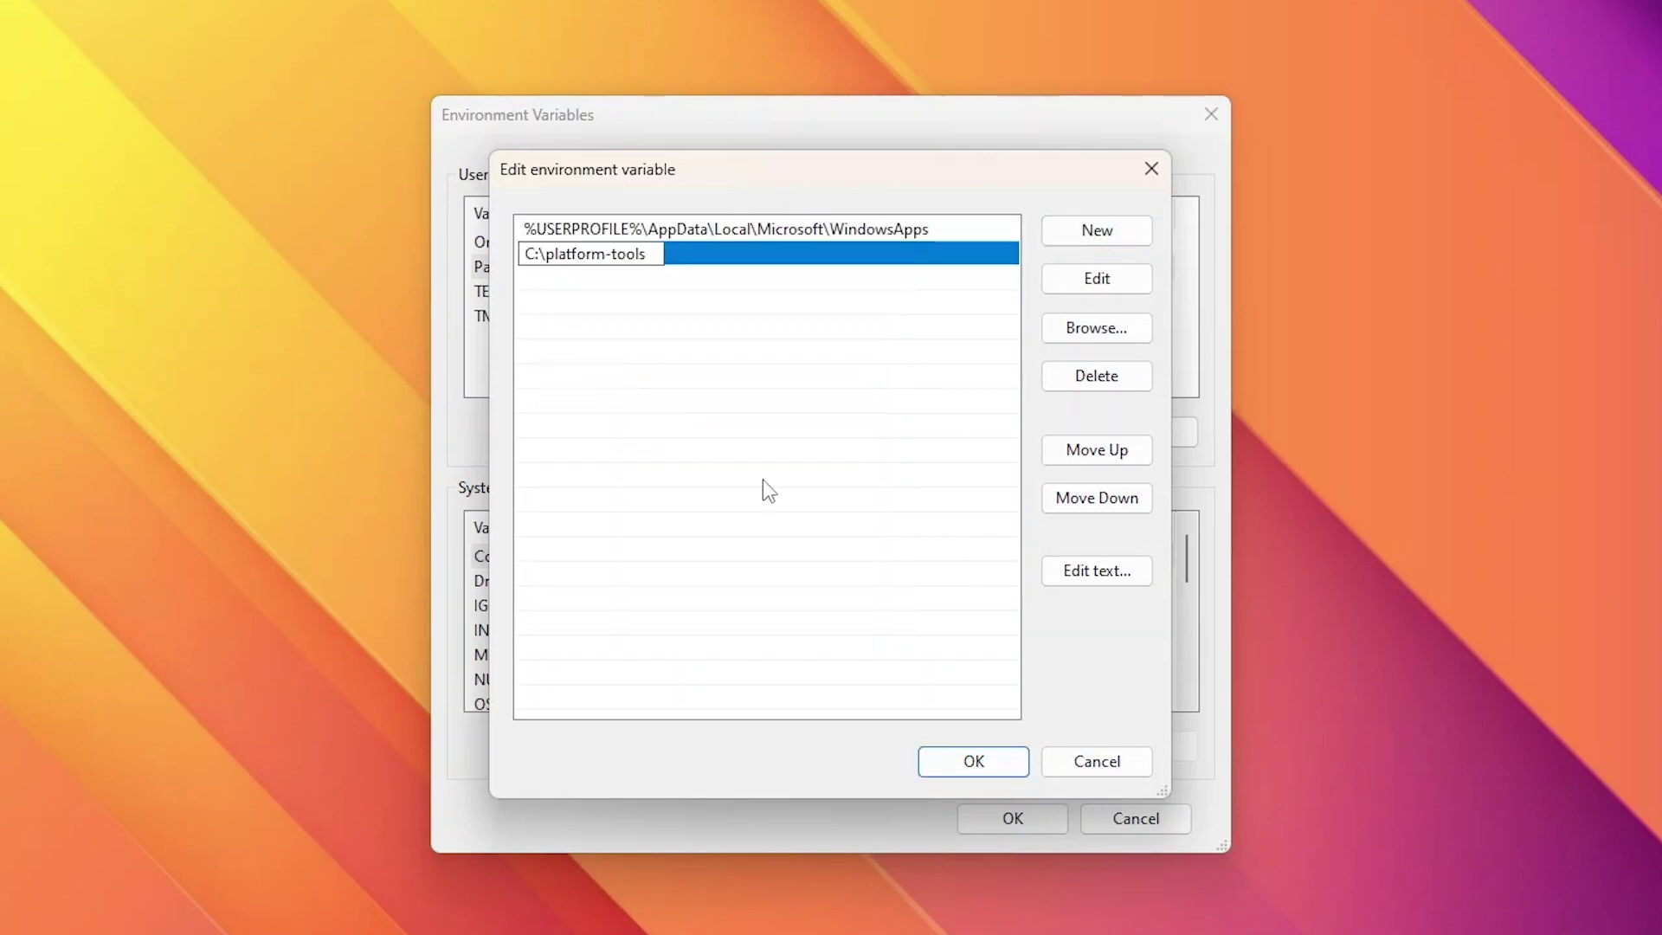
click(1002, 754)
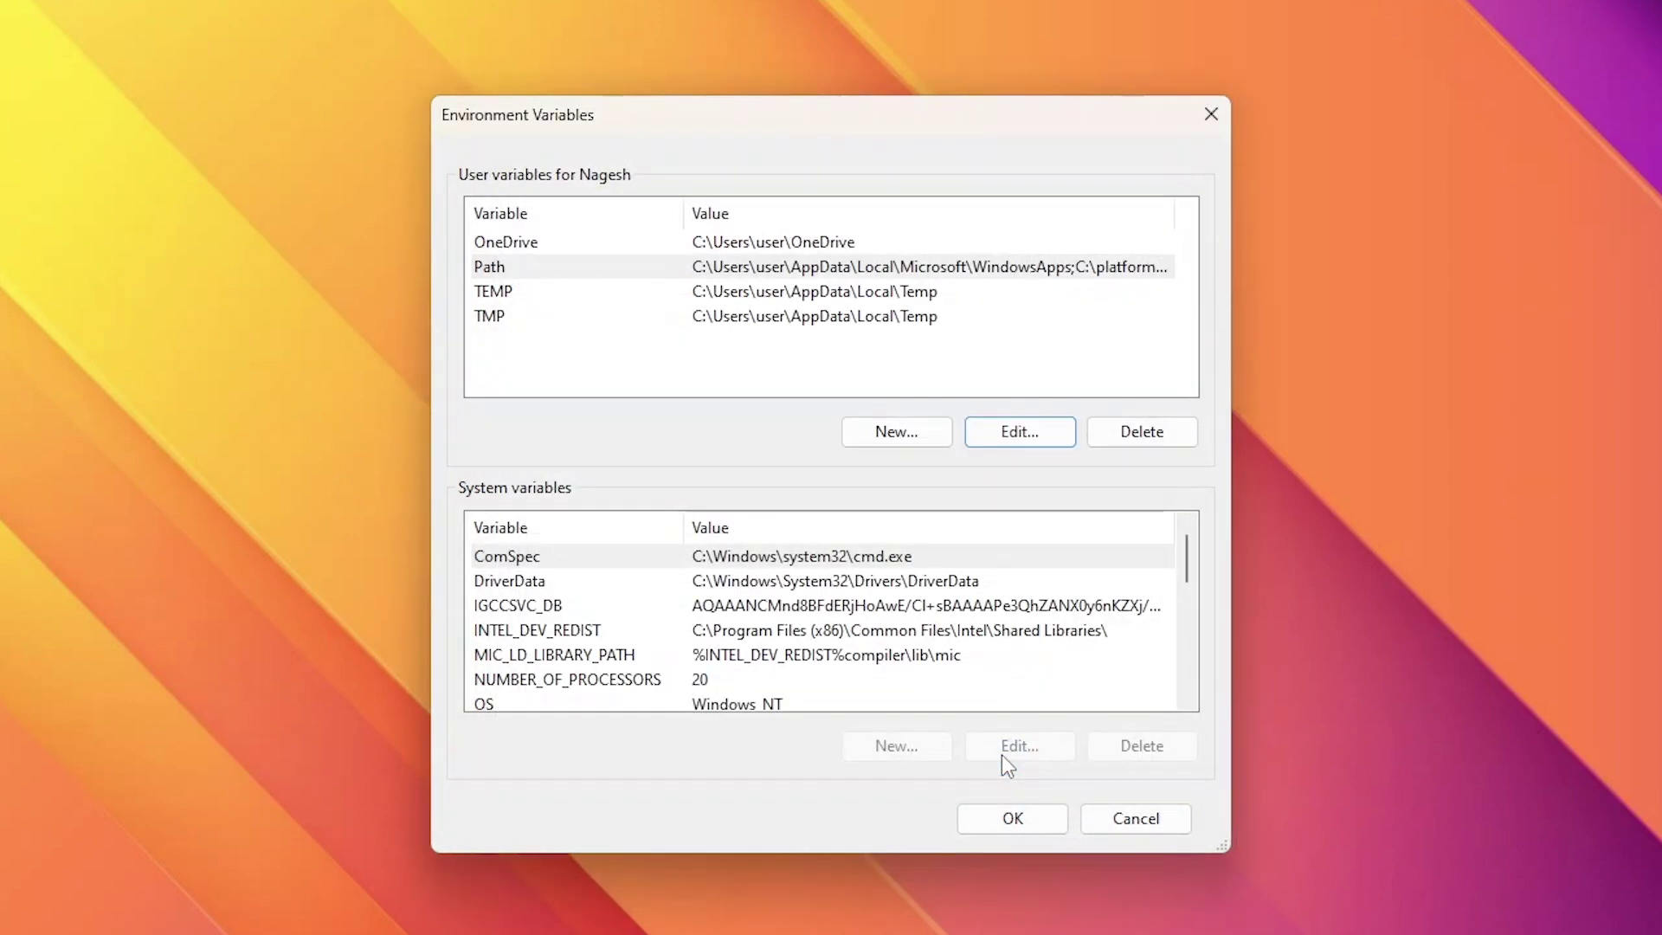
click(985, 814)
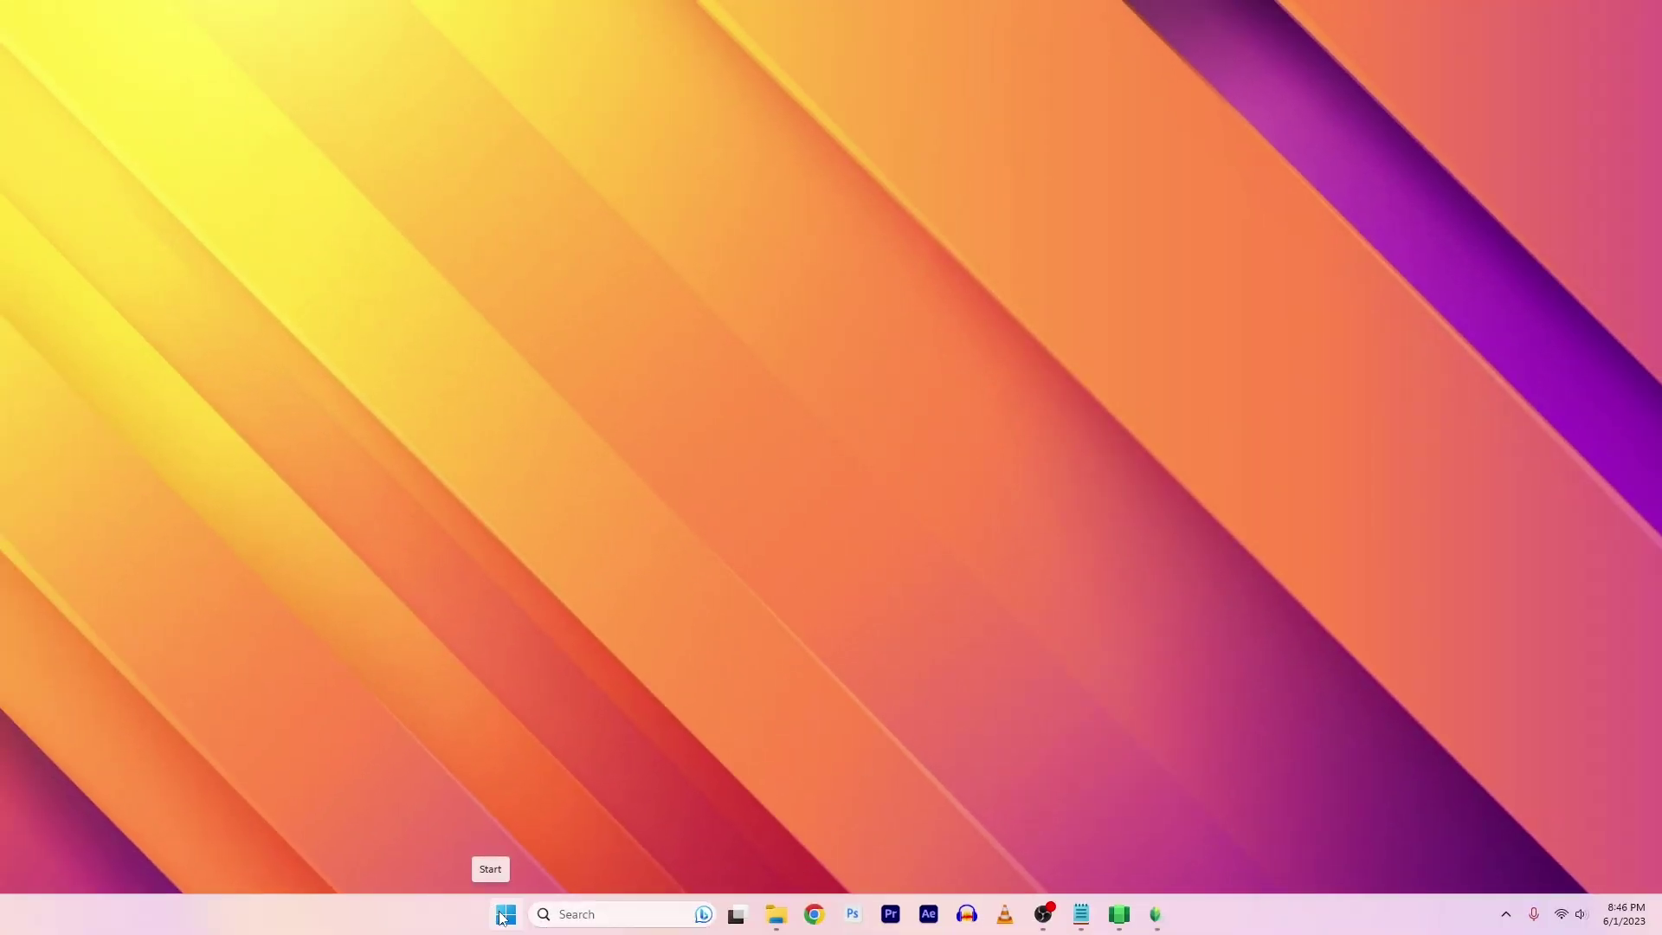
Open Notepad and paste in the copied adb push script
click(503, 918)
text(note)
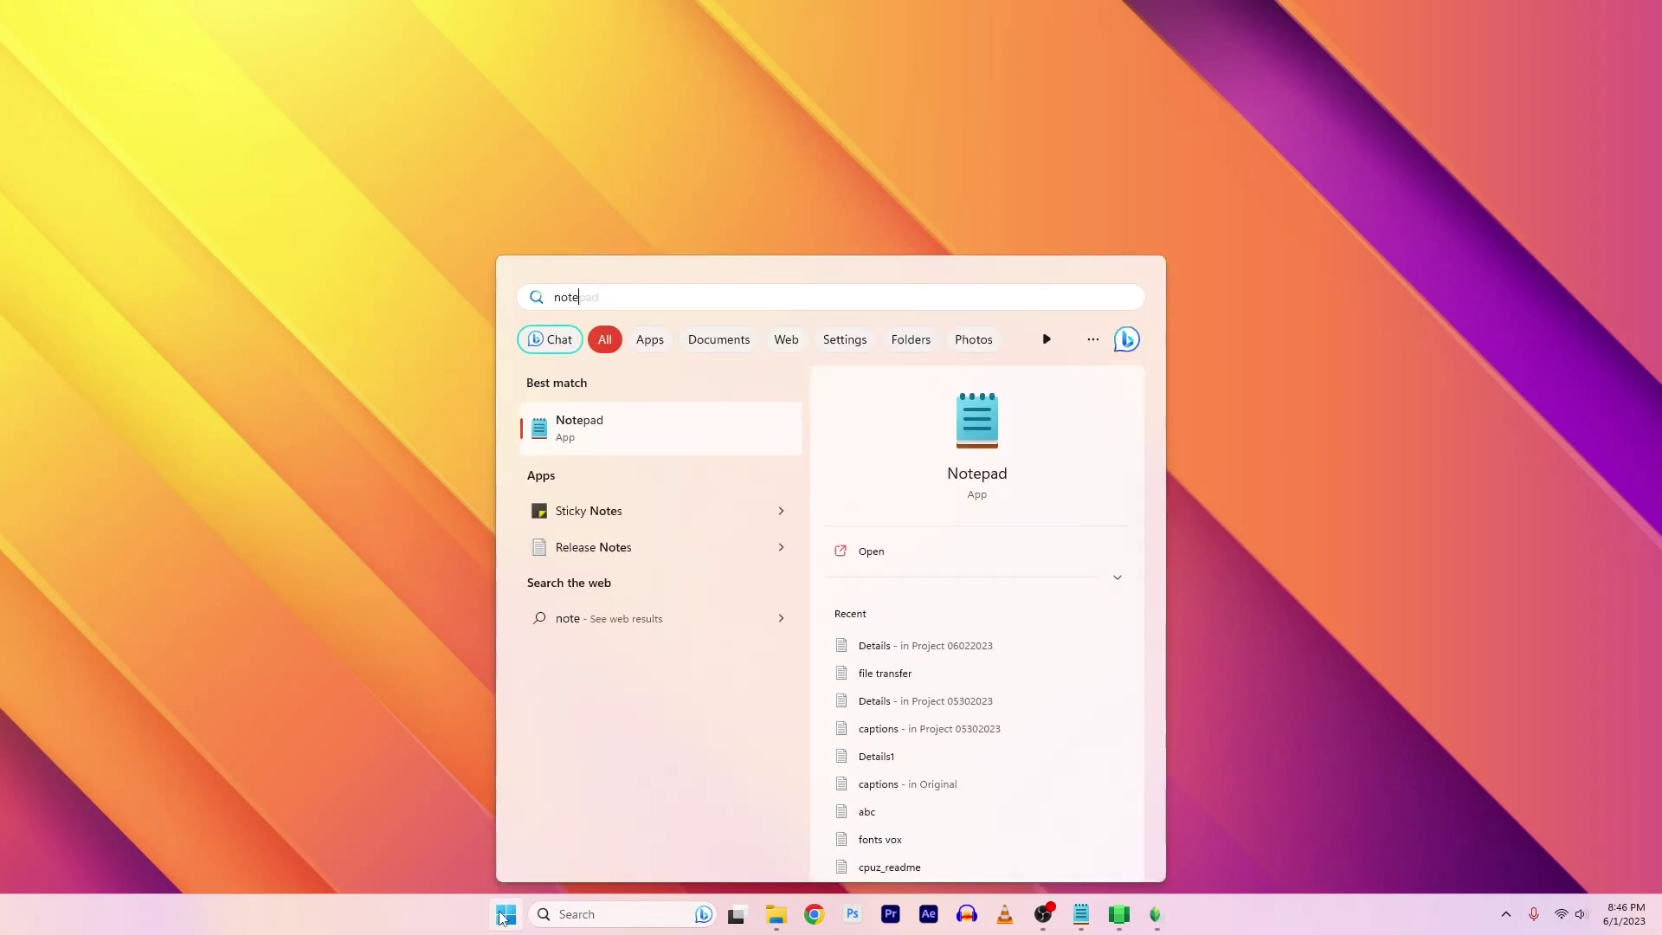
text(pad)
key(Return)
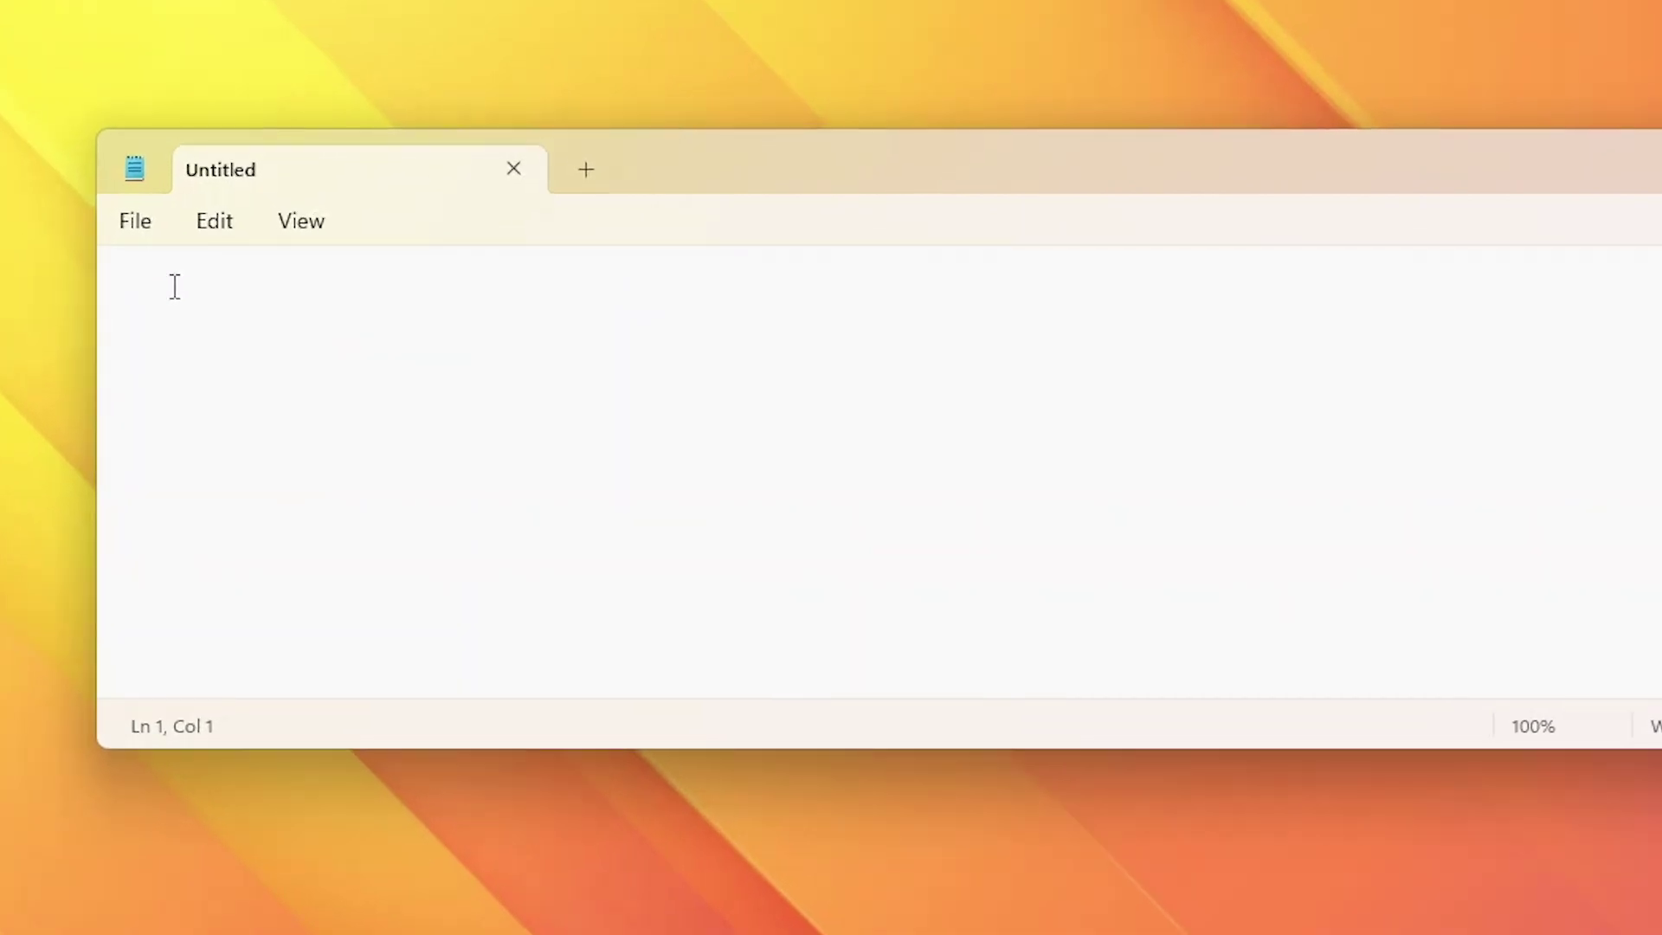
right_click(170, 285)
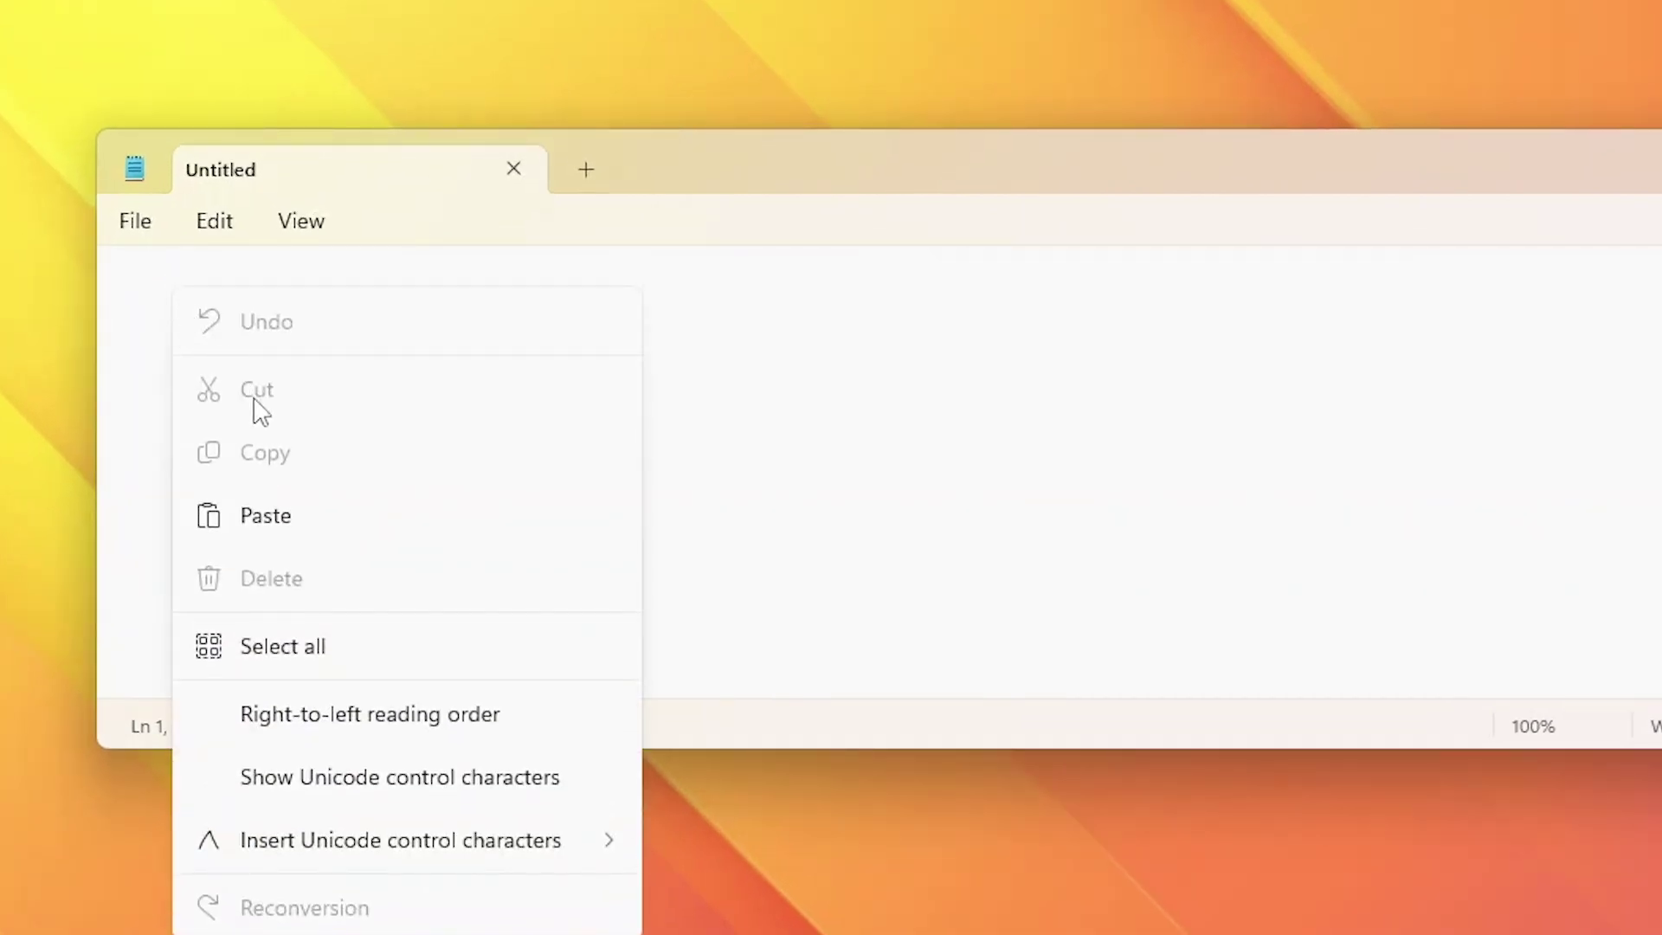
click(266, 516)
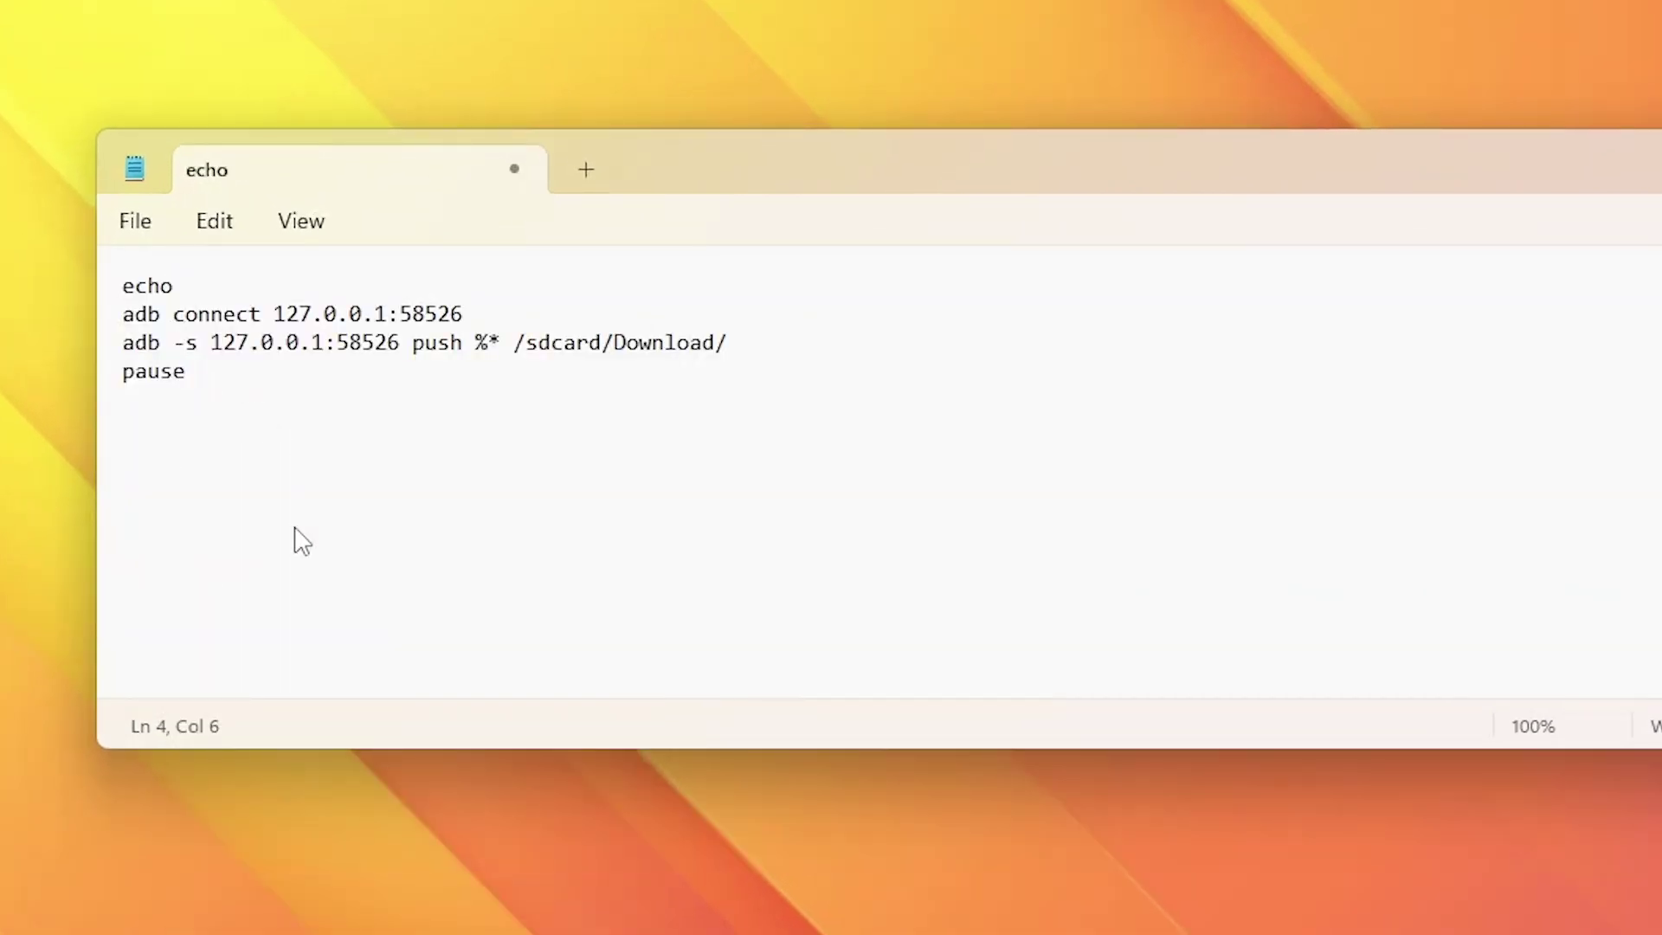
Save the script as 'file transfer.bat' in platform-tools, with the All files type
click(139, 231)
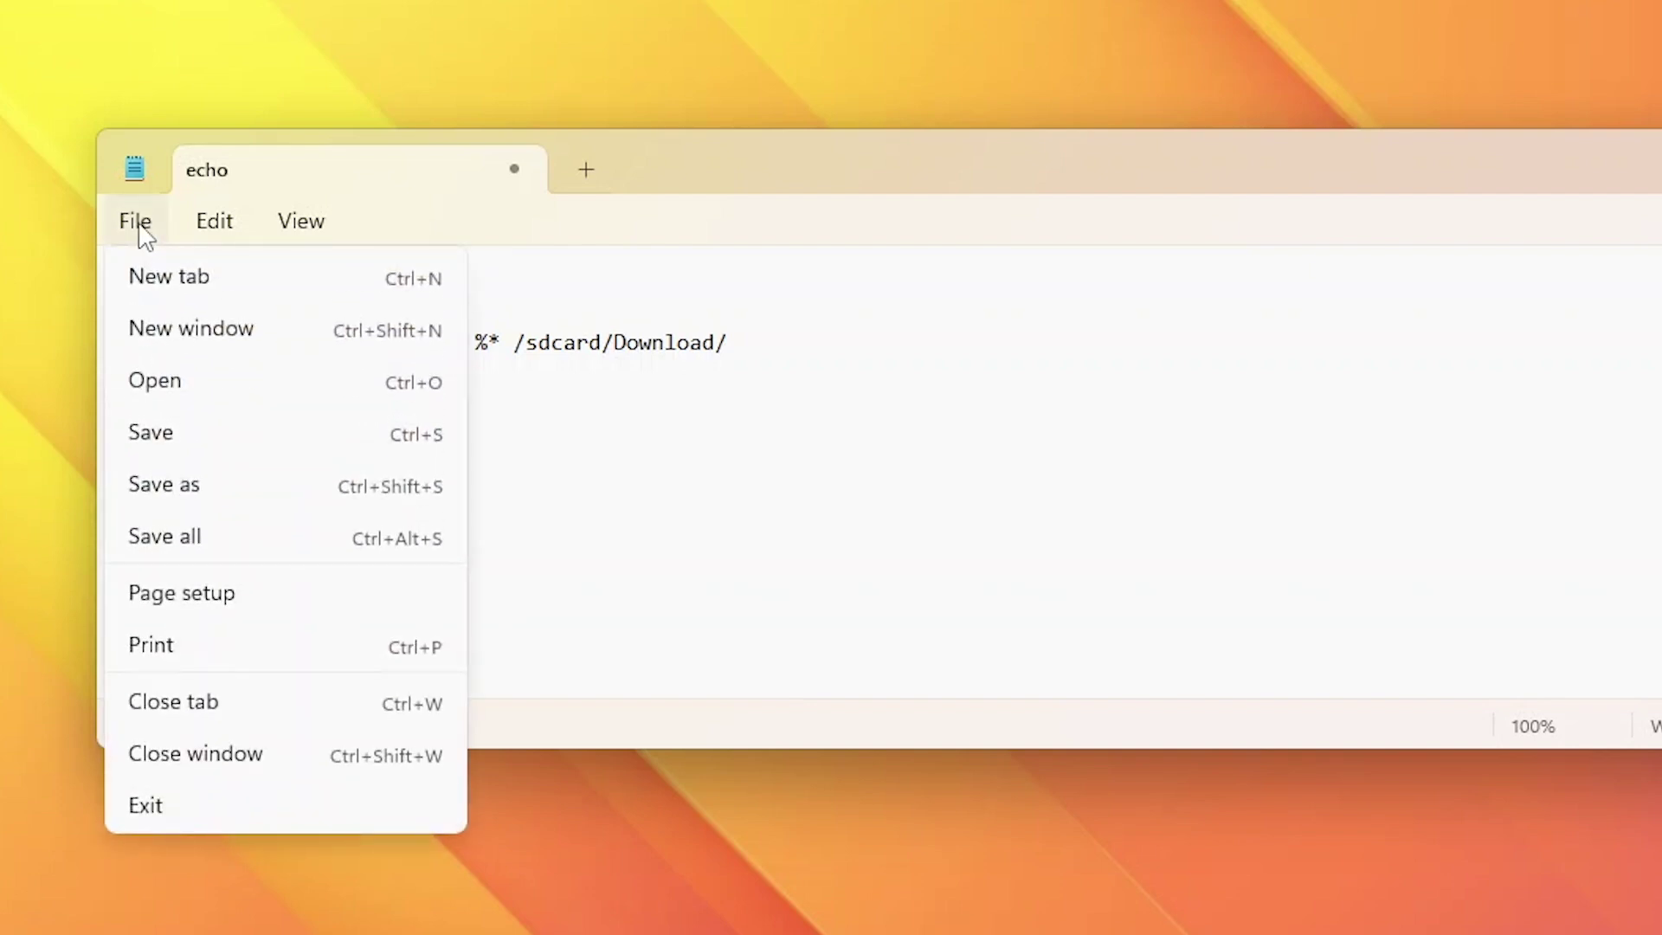
click(184, 489)
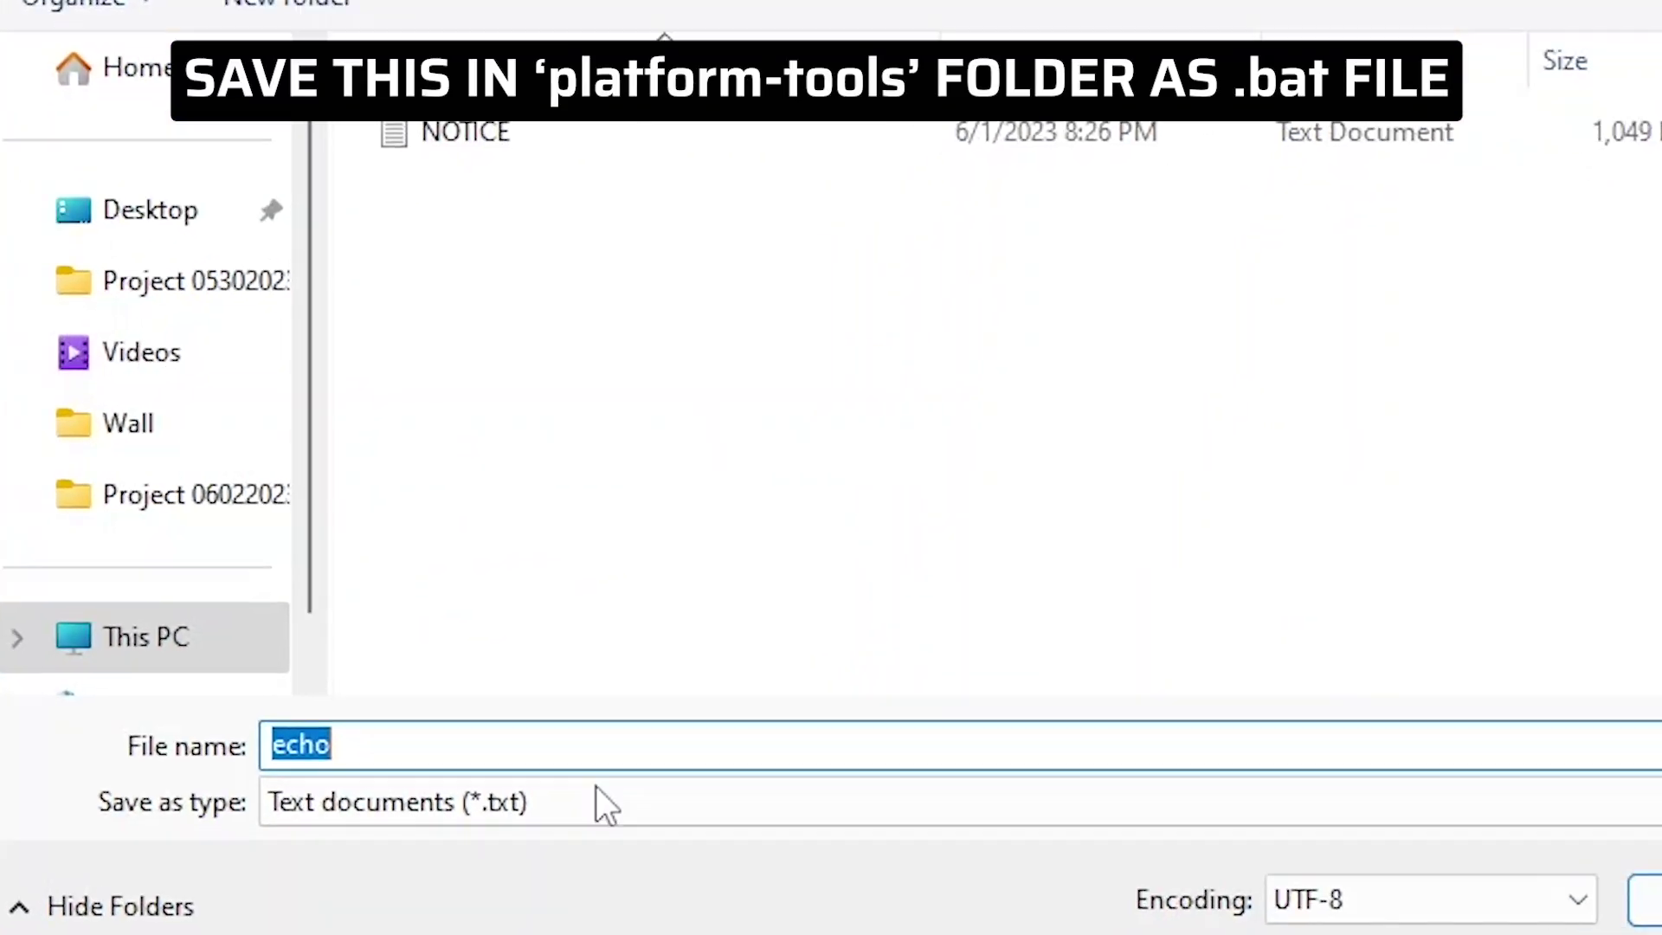
click(561, 858)
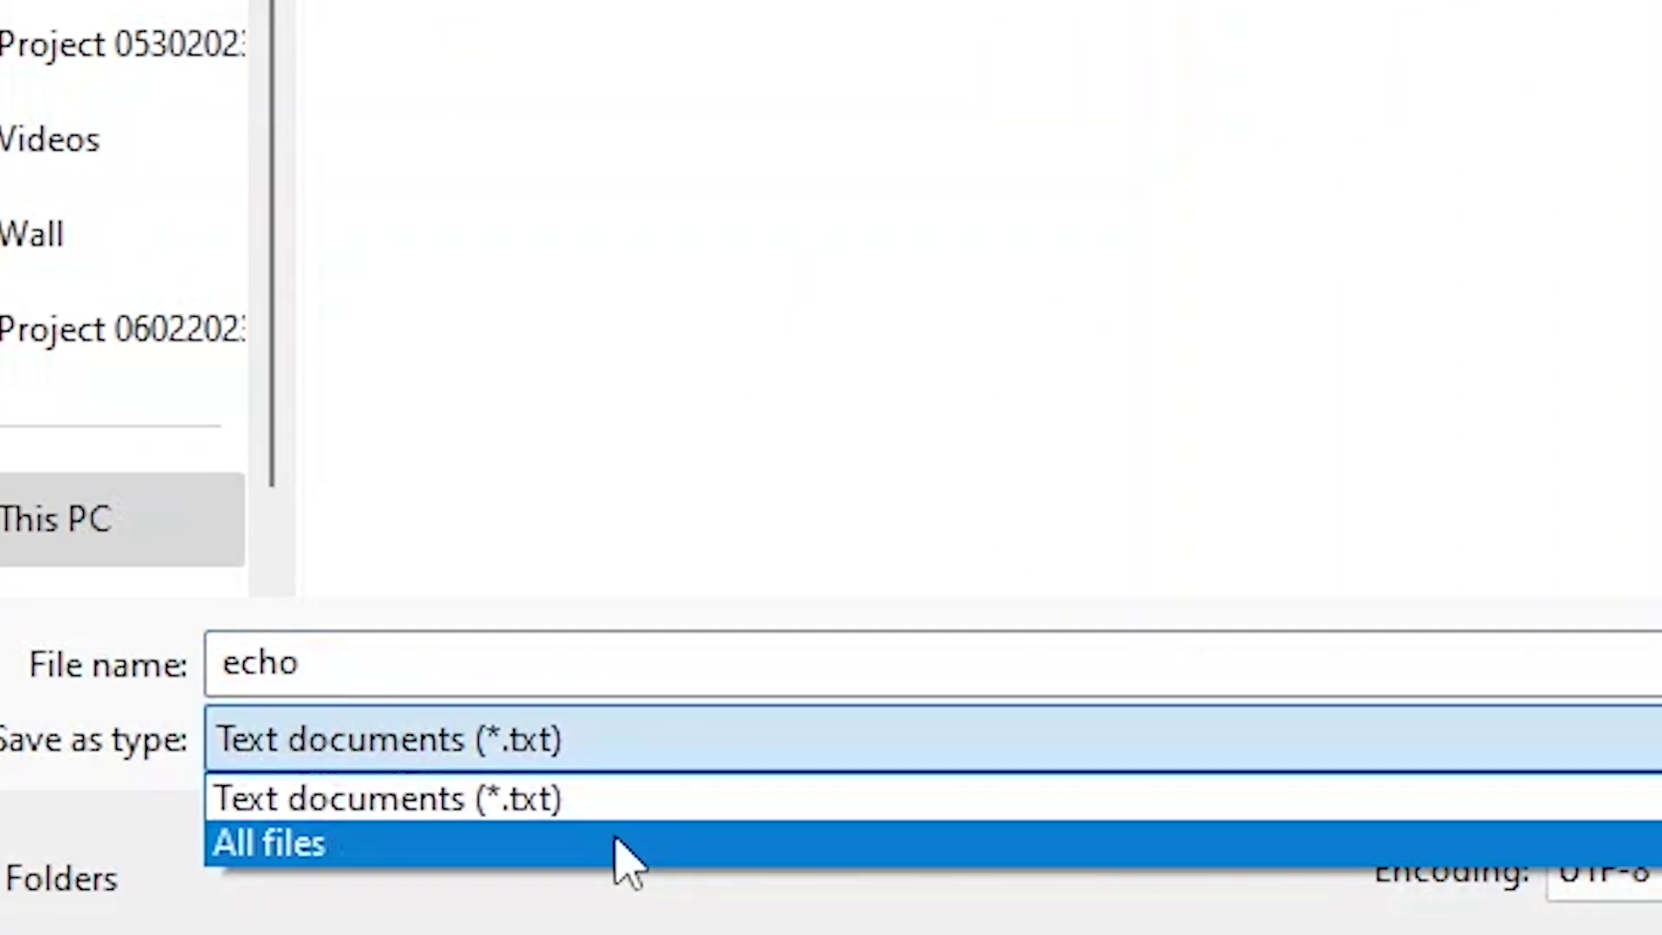
click(539, 916)
double_click(433, 668)
text(file transfer.bat)
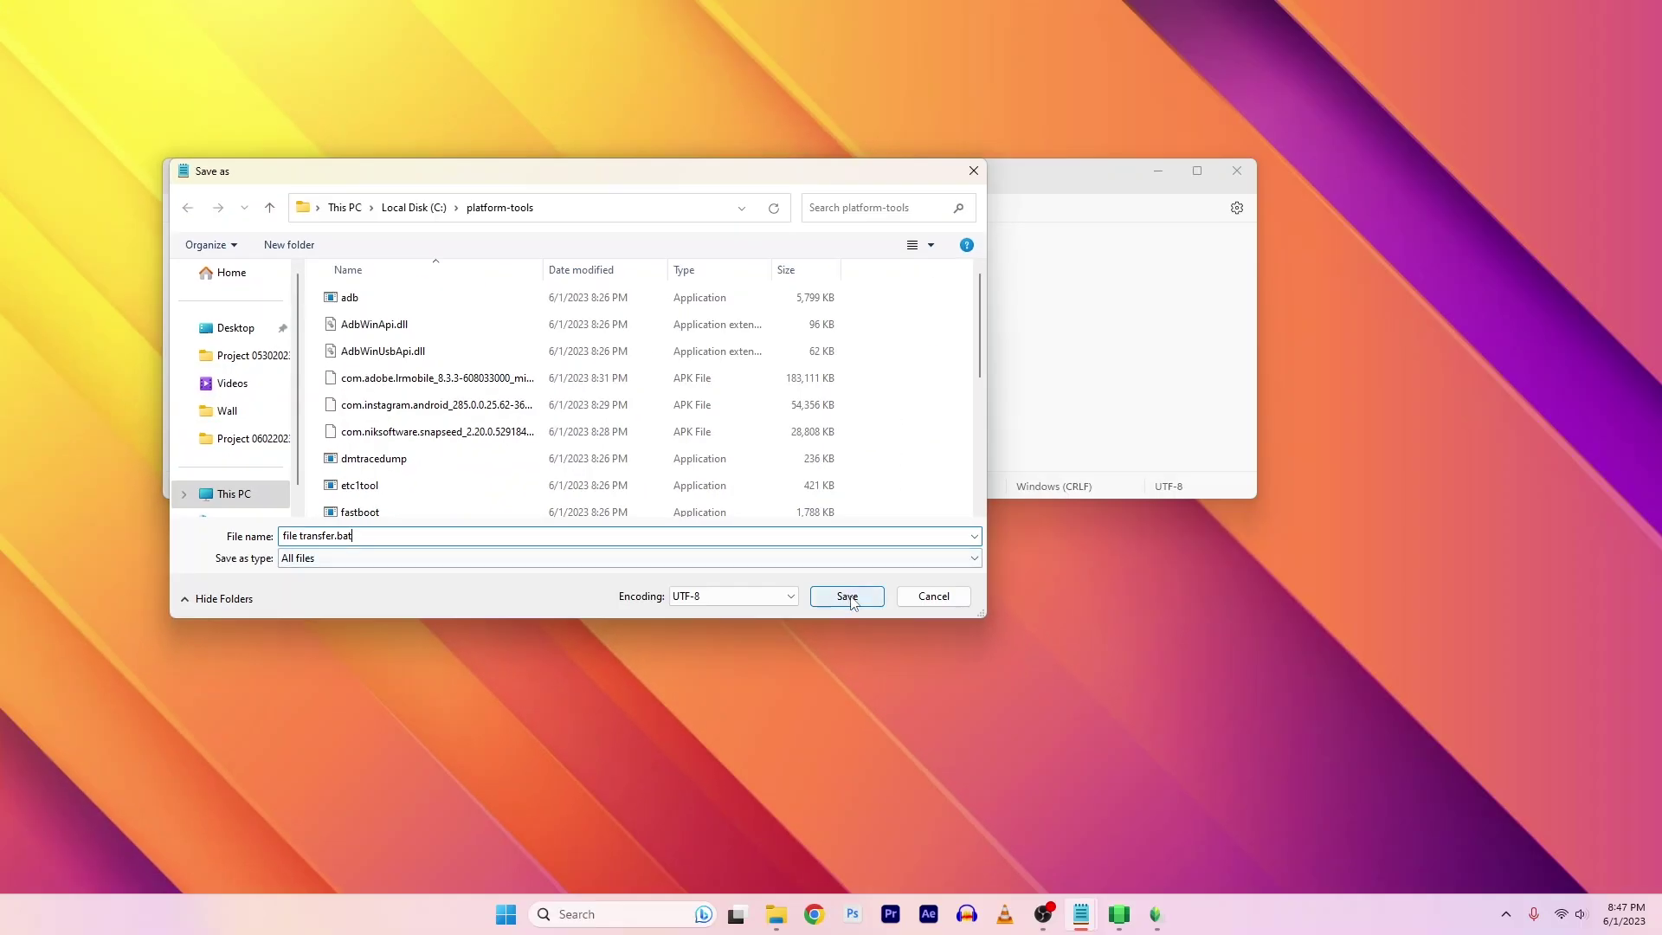
click(851, 600)
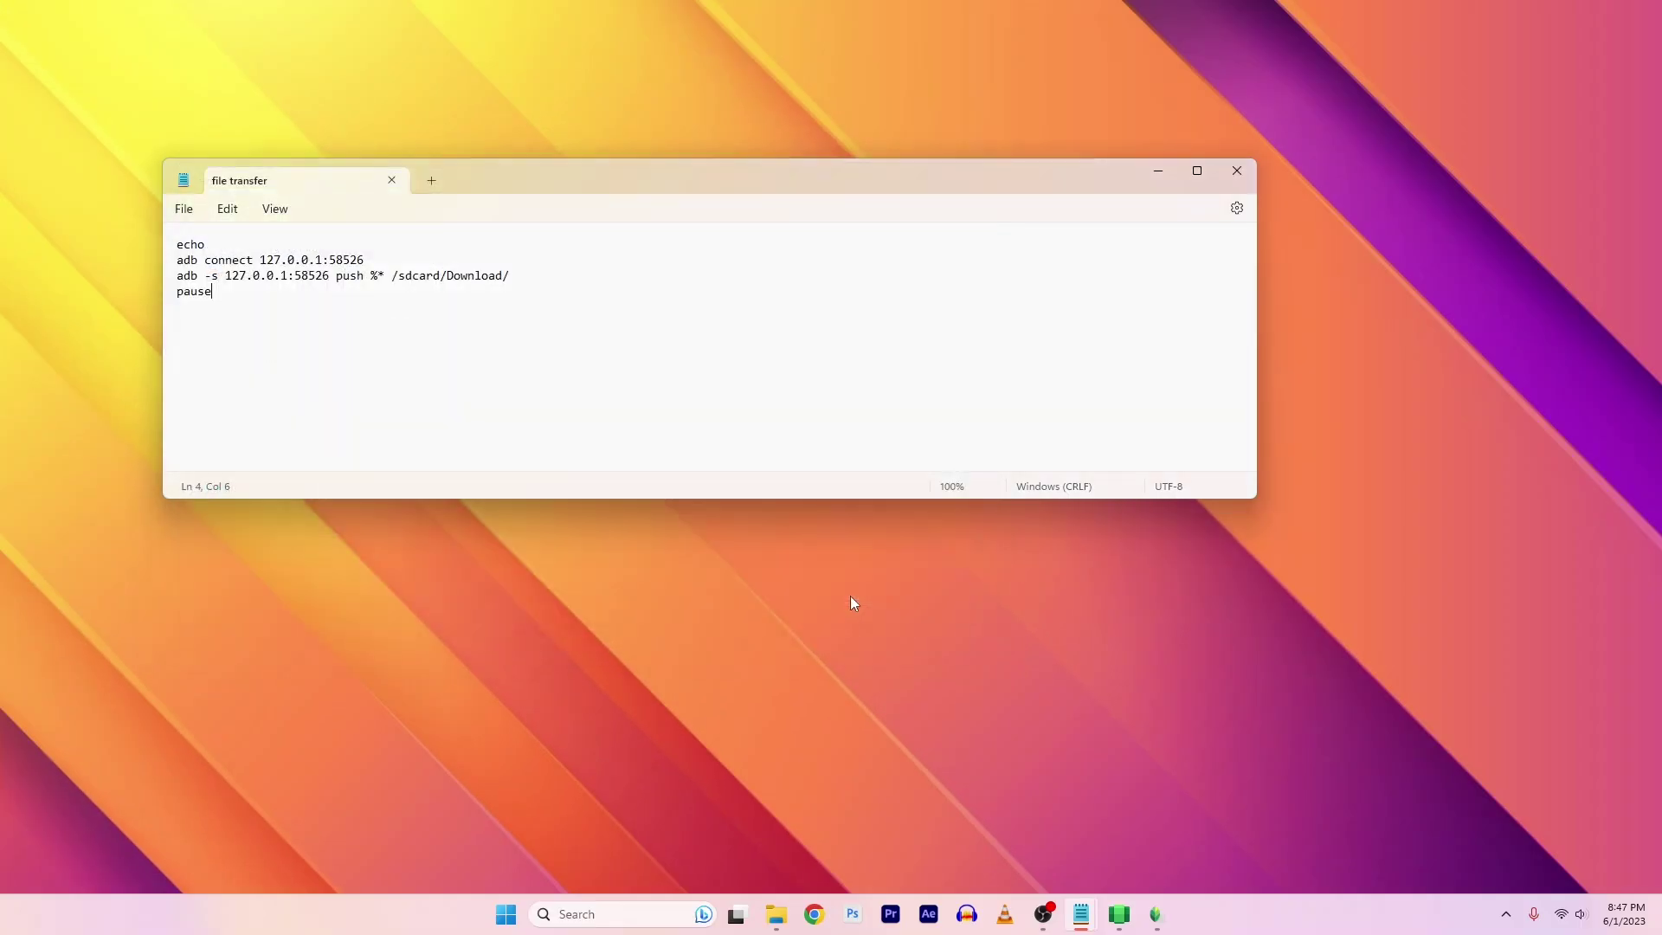
Close Notepad and show the platform-tools and Apks folders as large icons
click(1237, 174)
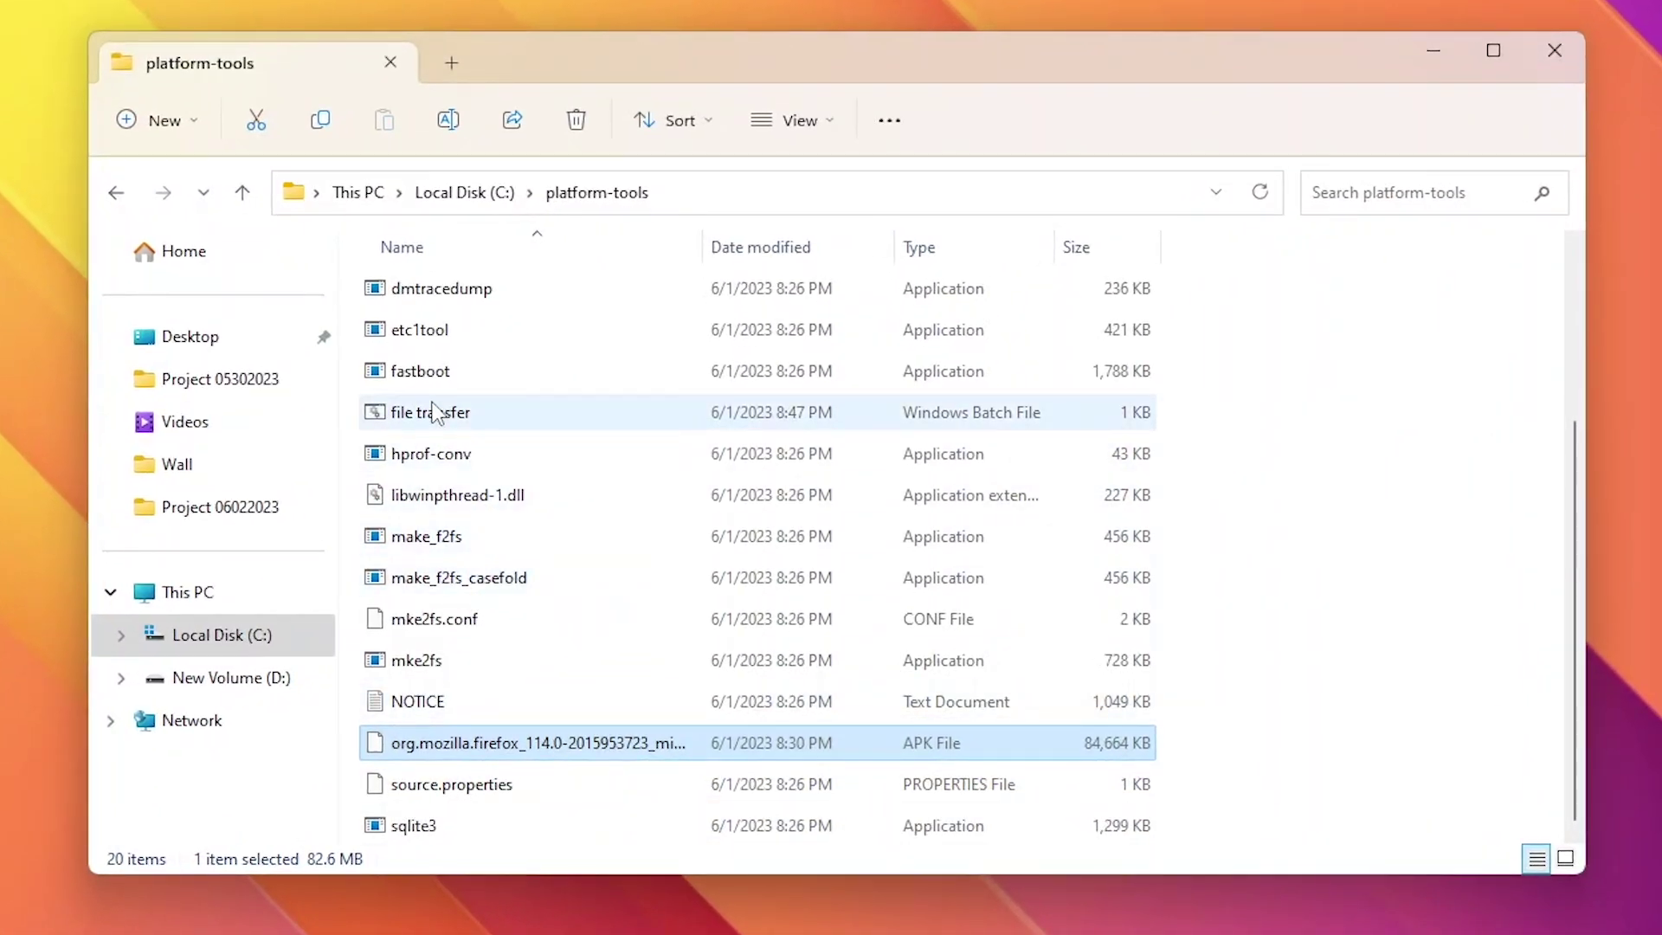
click(513, 411)
click(1566, 859)
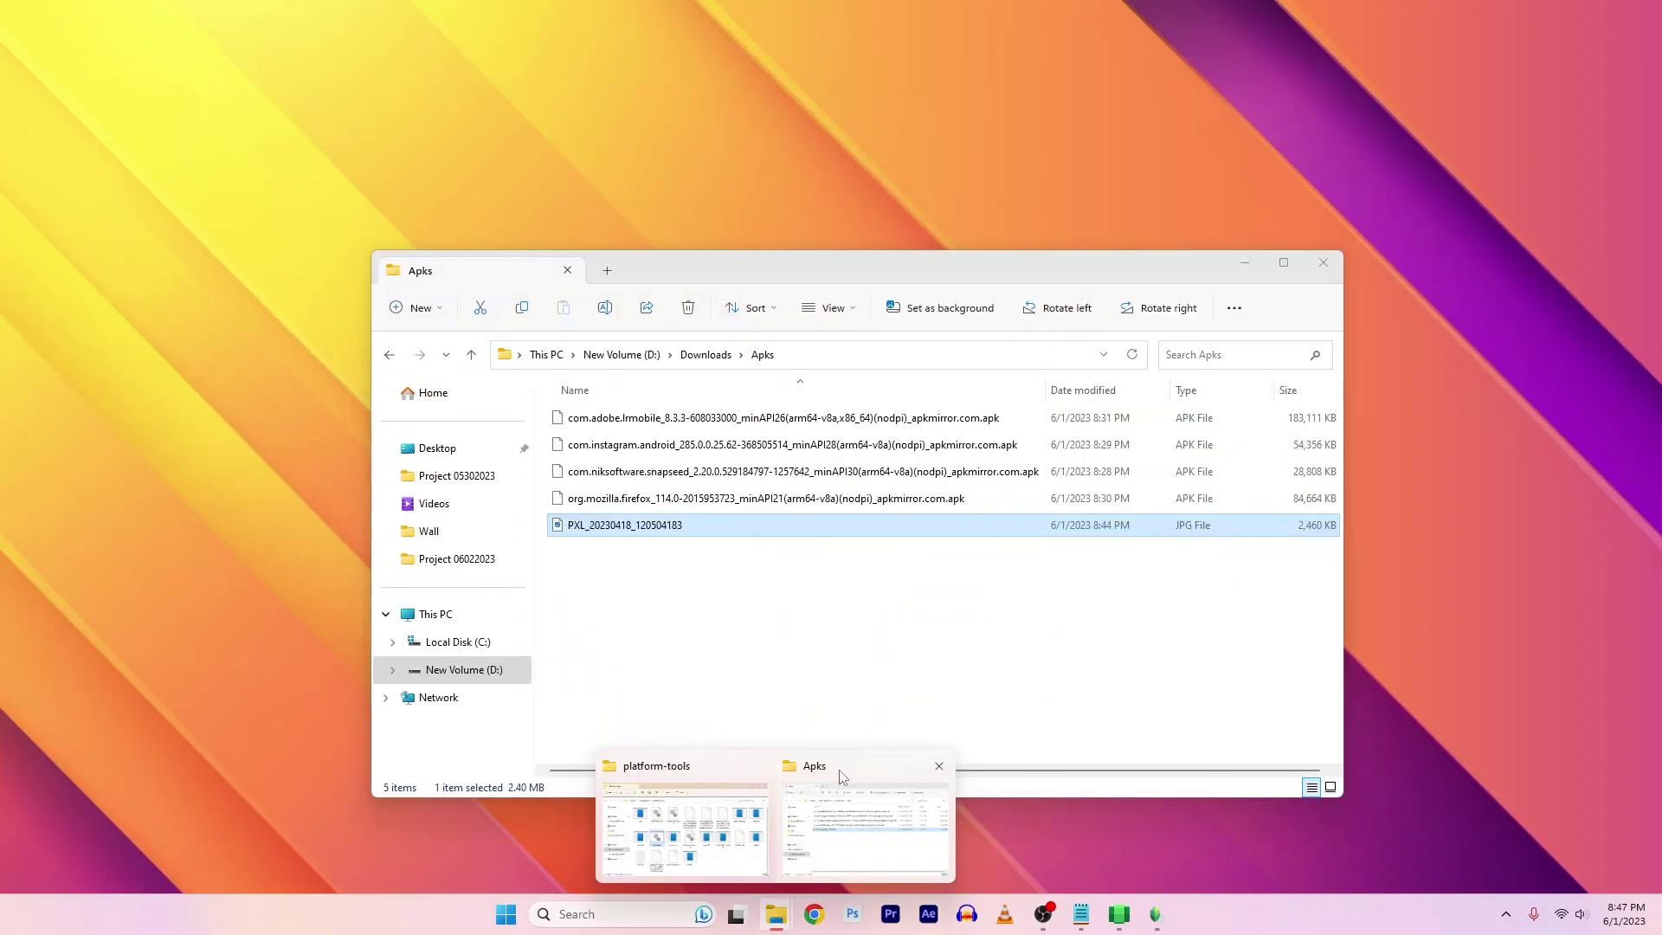
click(840, 777)
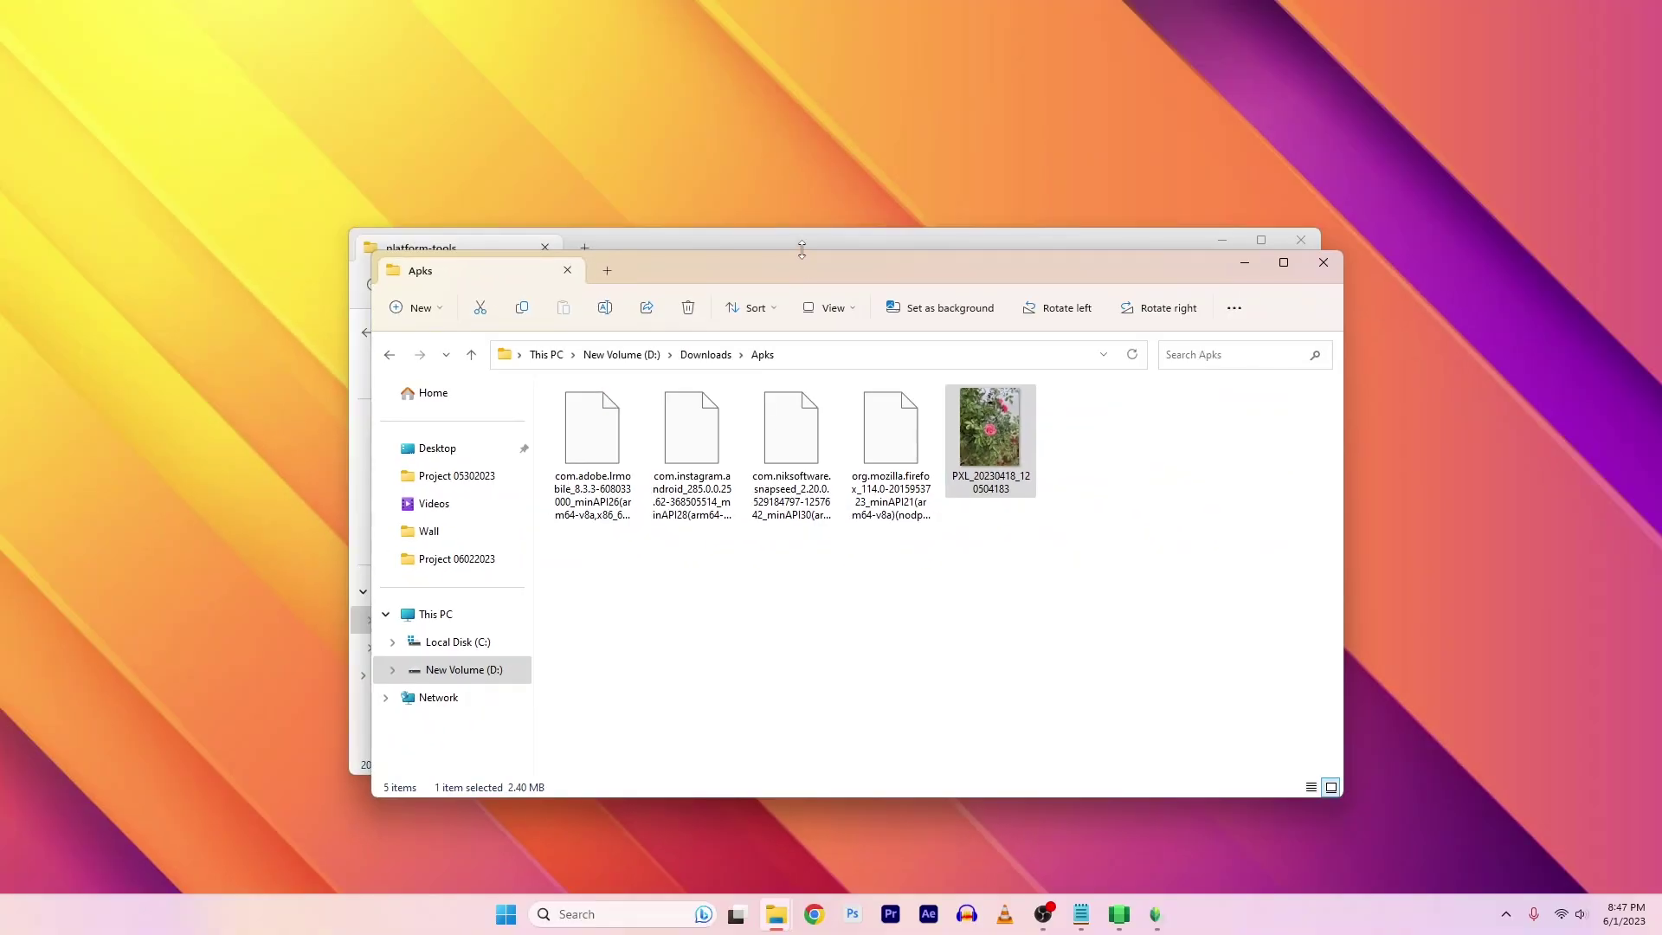
click(751, 244)
Place the two folders side by side and drop the rose photo onto file transfer.bat
drag(753, 244, 608, 246)
mouse_move(1162, 258)
mouse_down()
mouse_move(1388, 238)
mouse_move(1401, 208)
mouse_up()
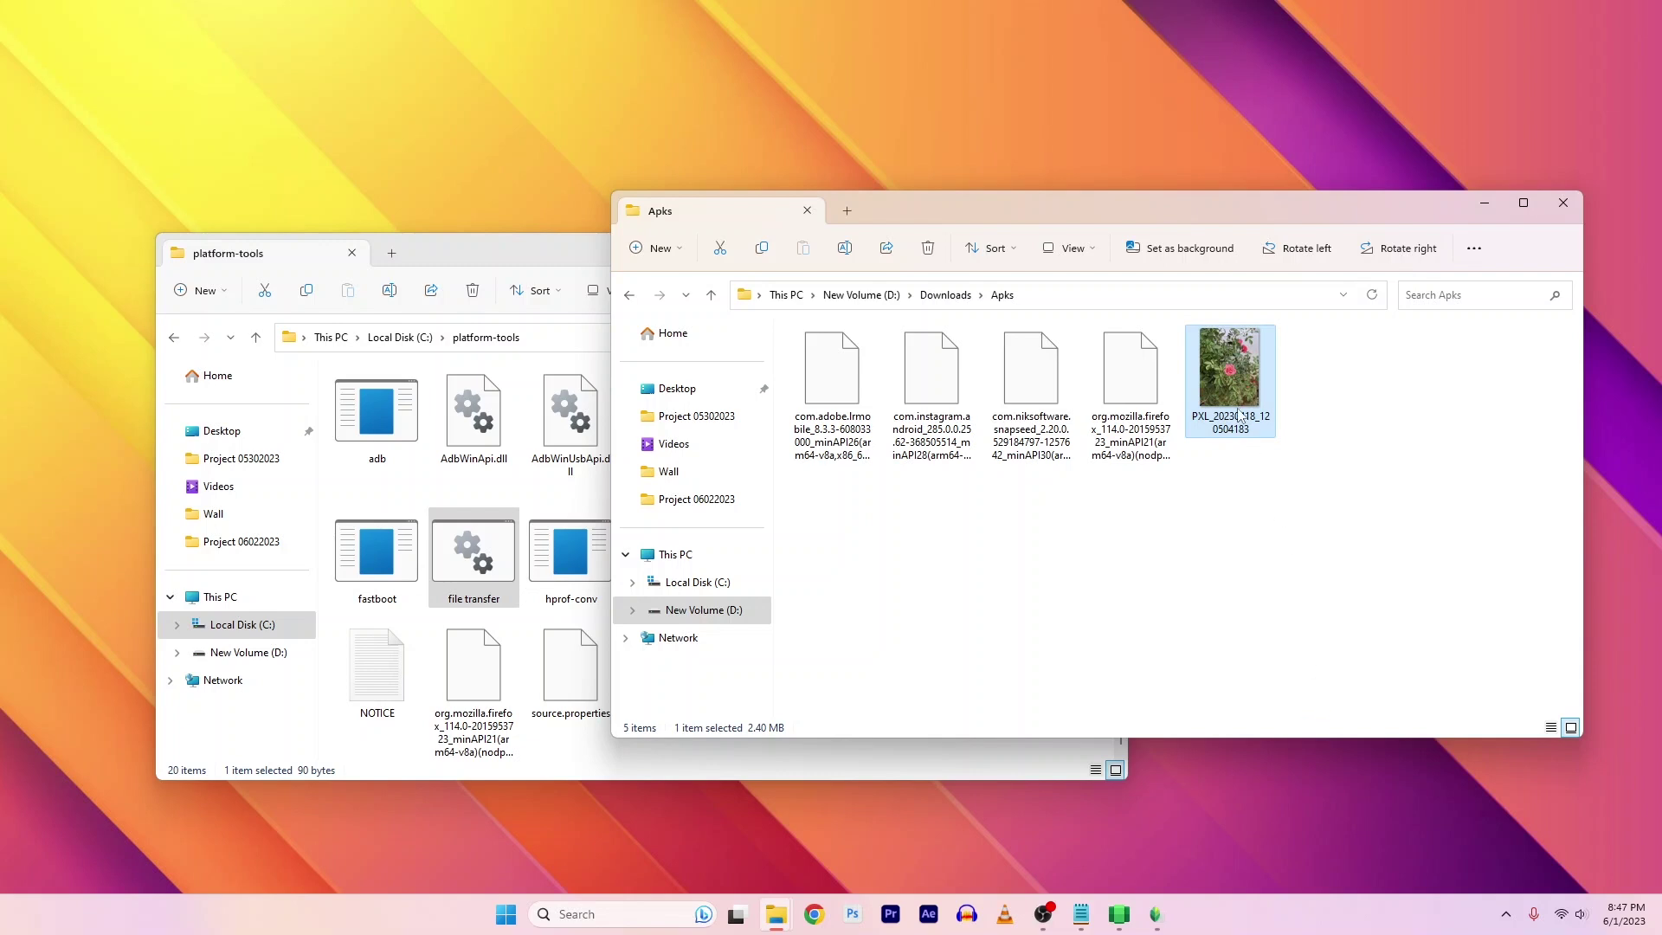
drag(1237, 405, 460, 550)
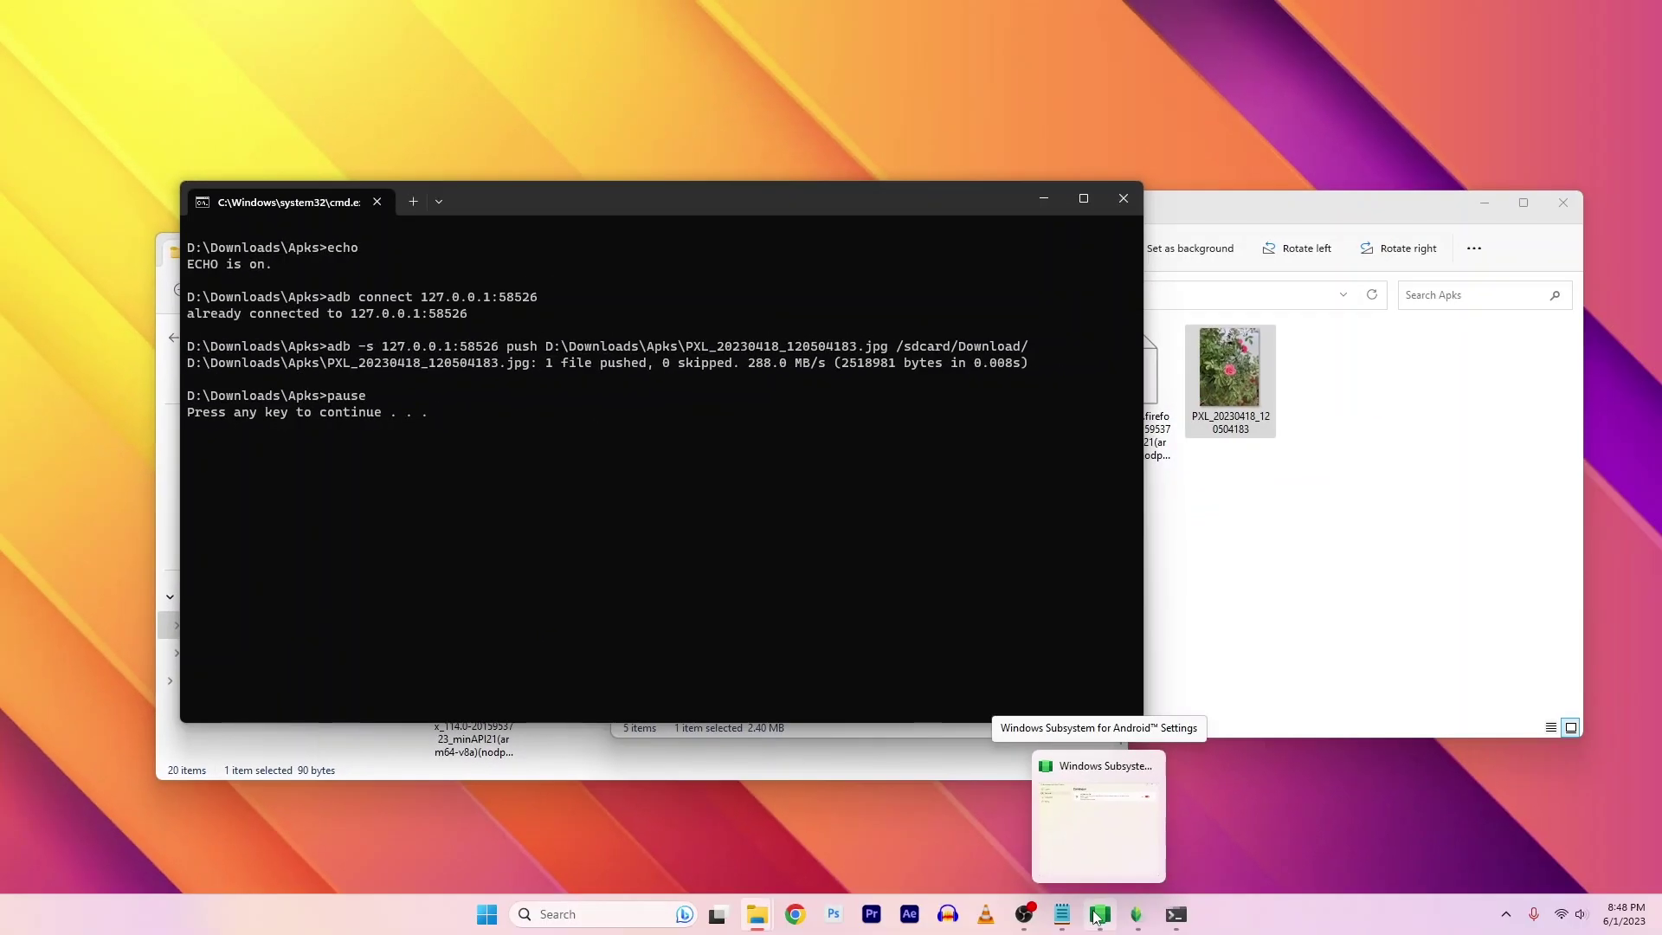
Open Windows Subsystem for Android Settings from its taskbar icon
click(1098, 915)
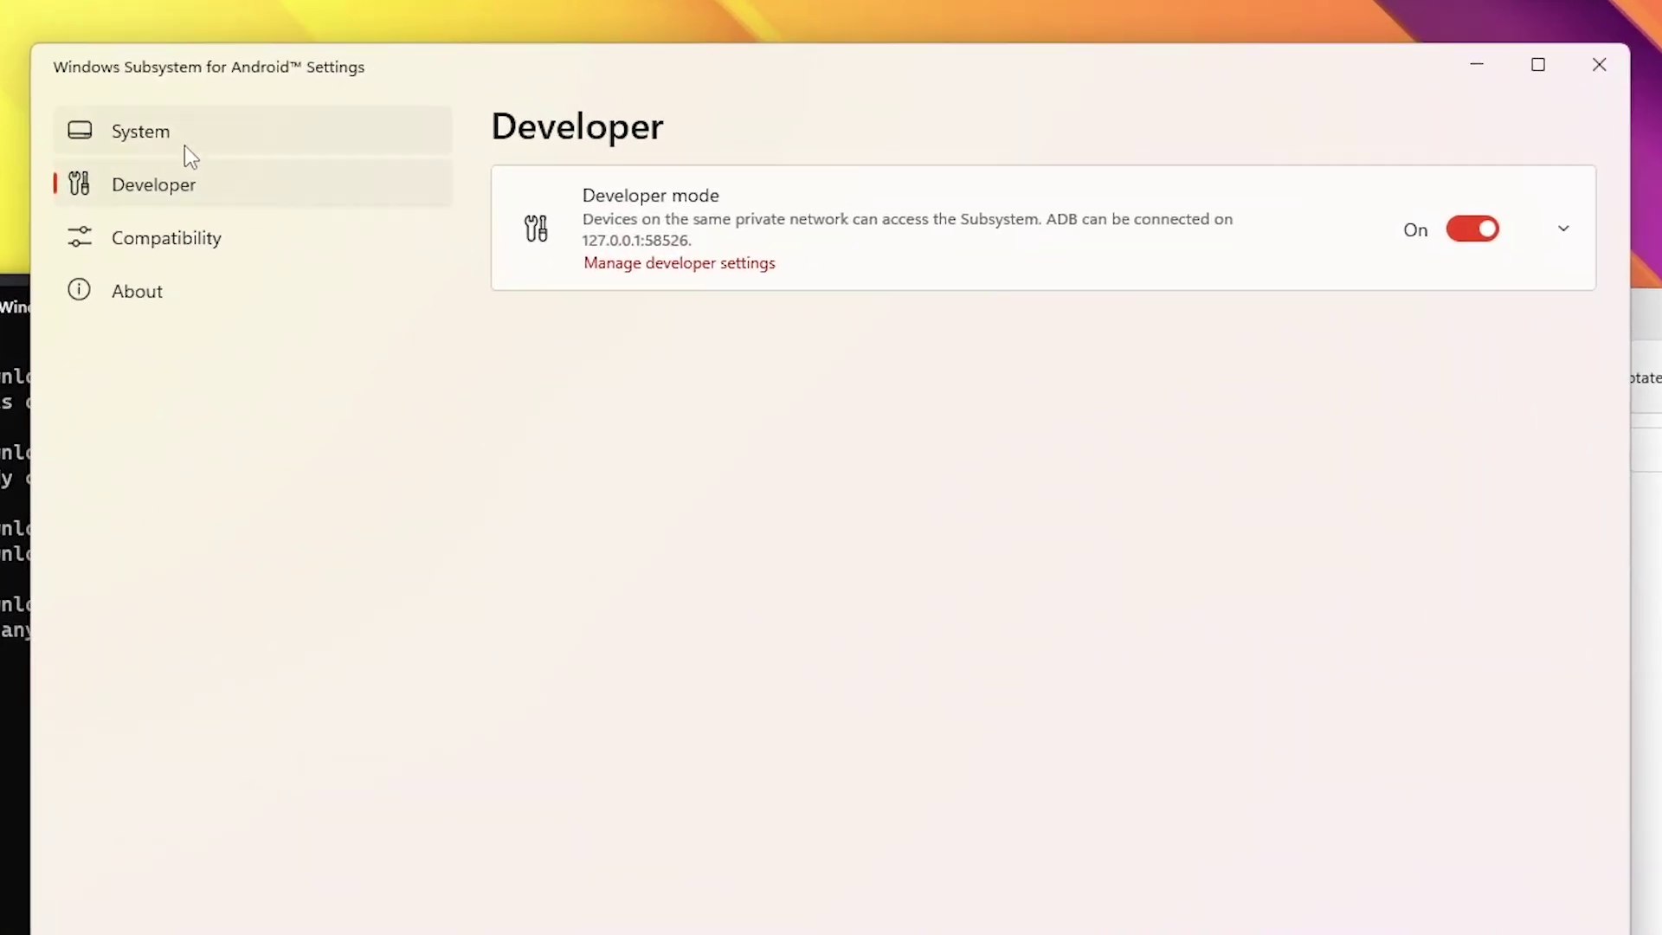
Open WSA's Android files, then launch Snapseed and browse to the Downloads folder
click(177, 136)
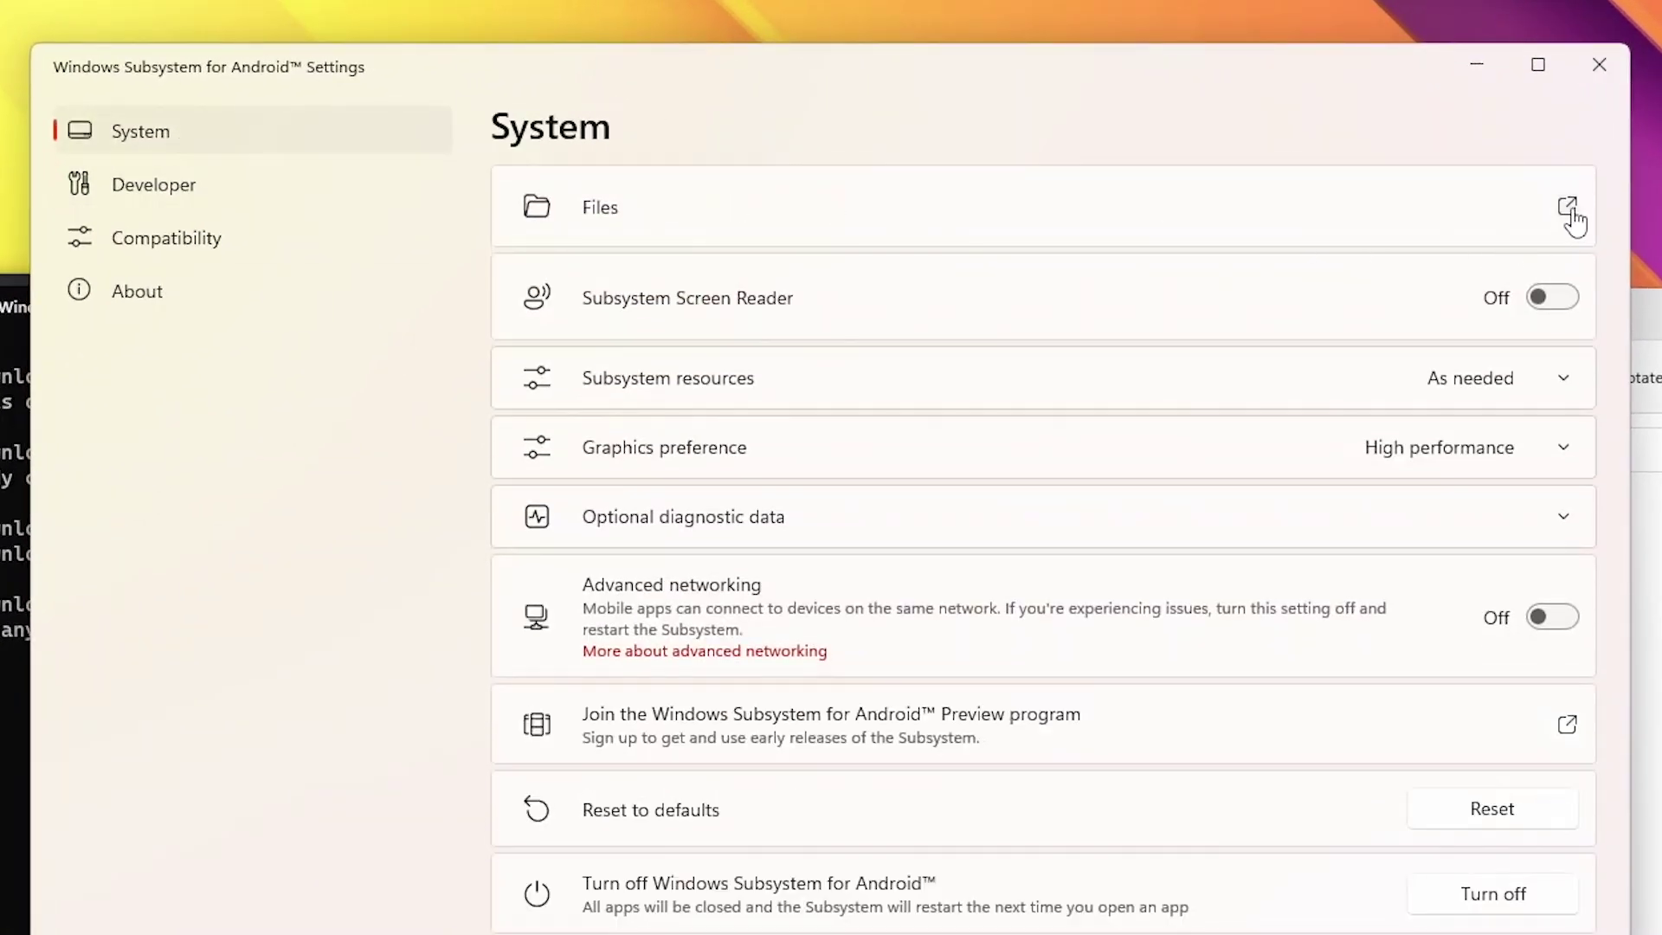
click(1569, 211)
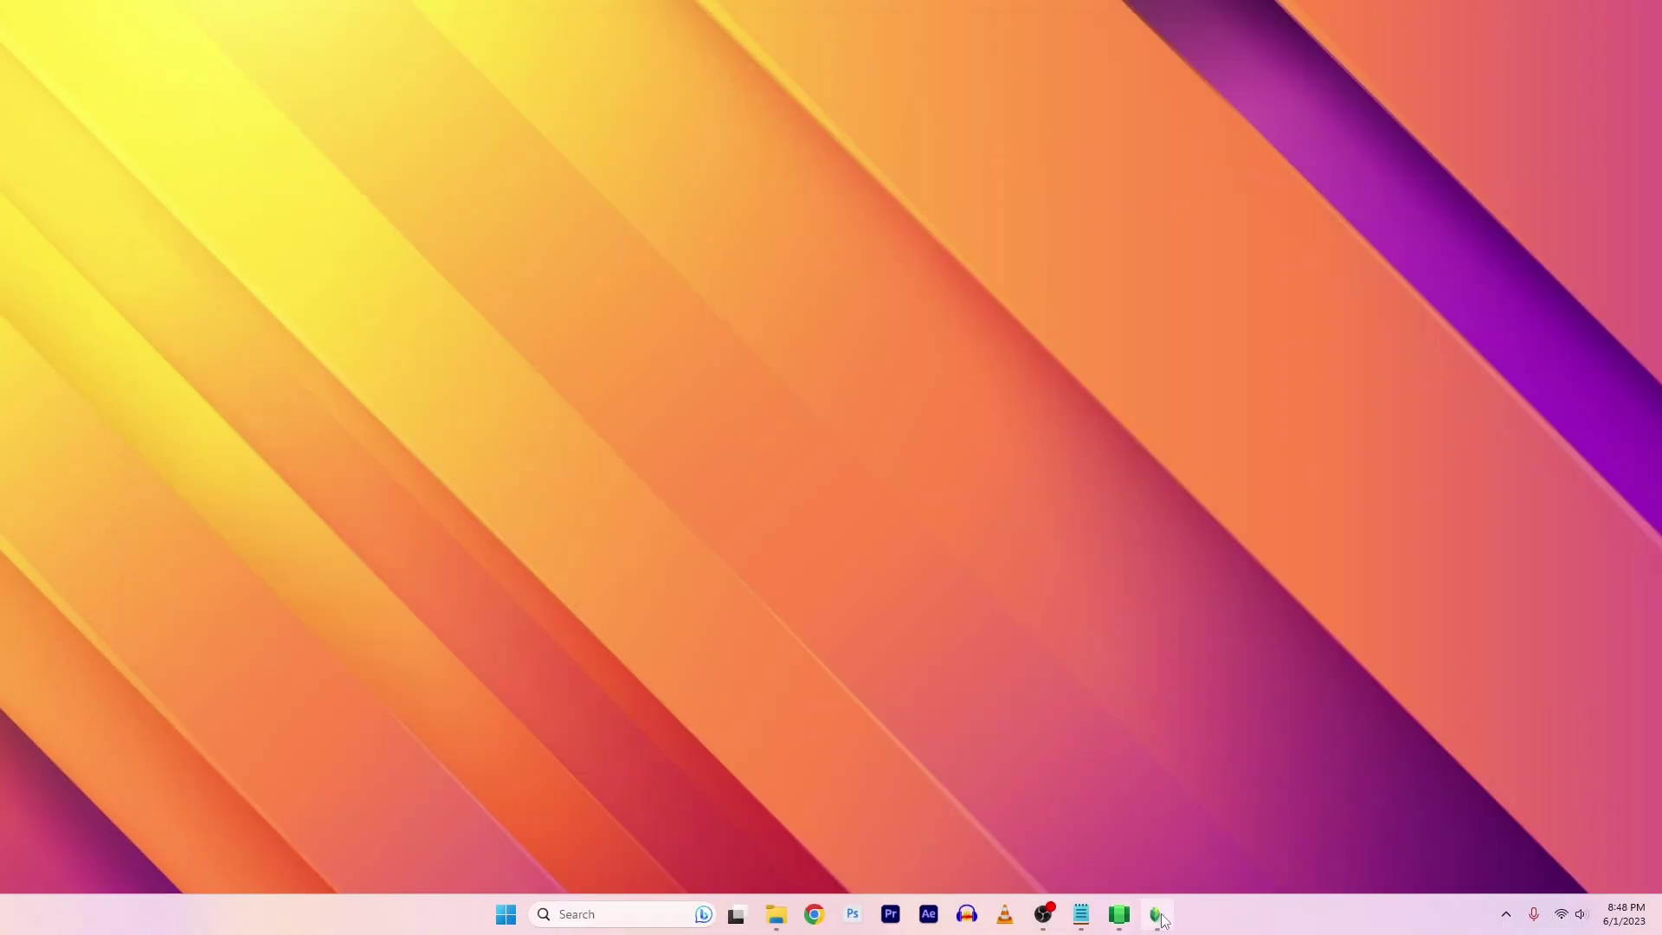
click(1156, 914)
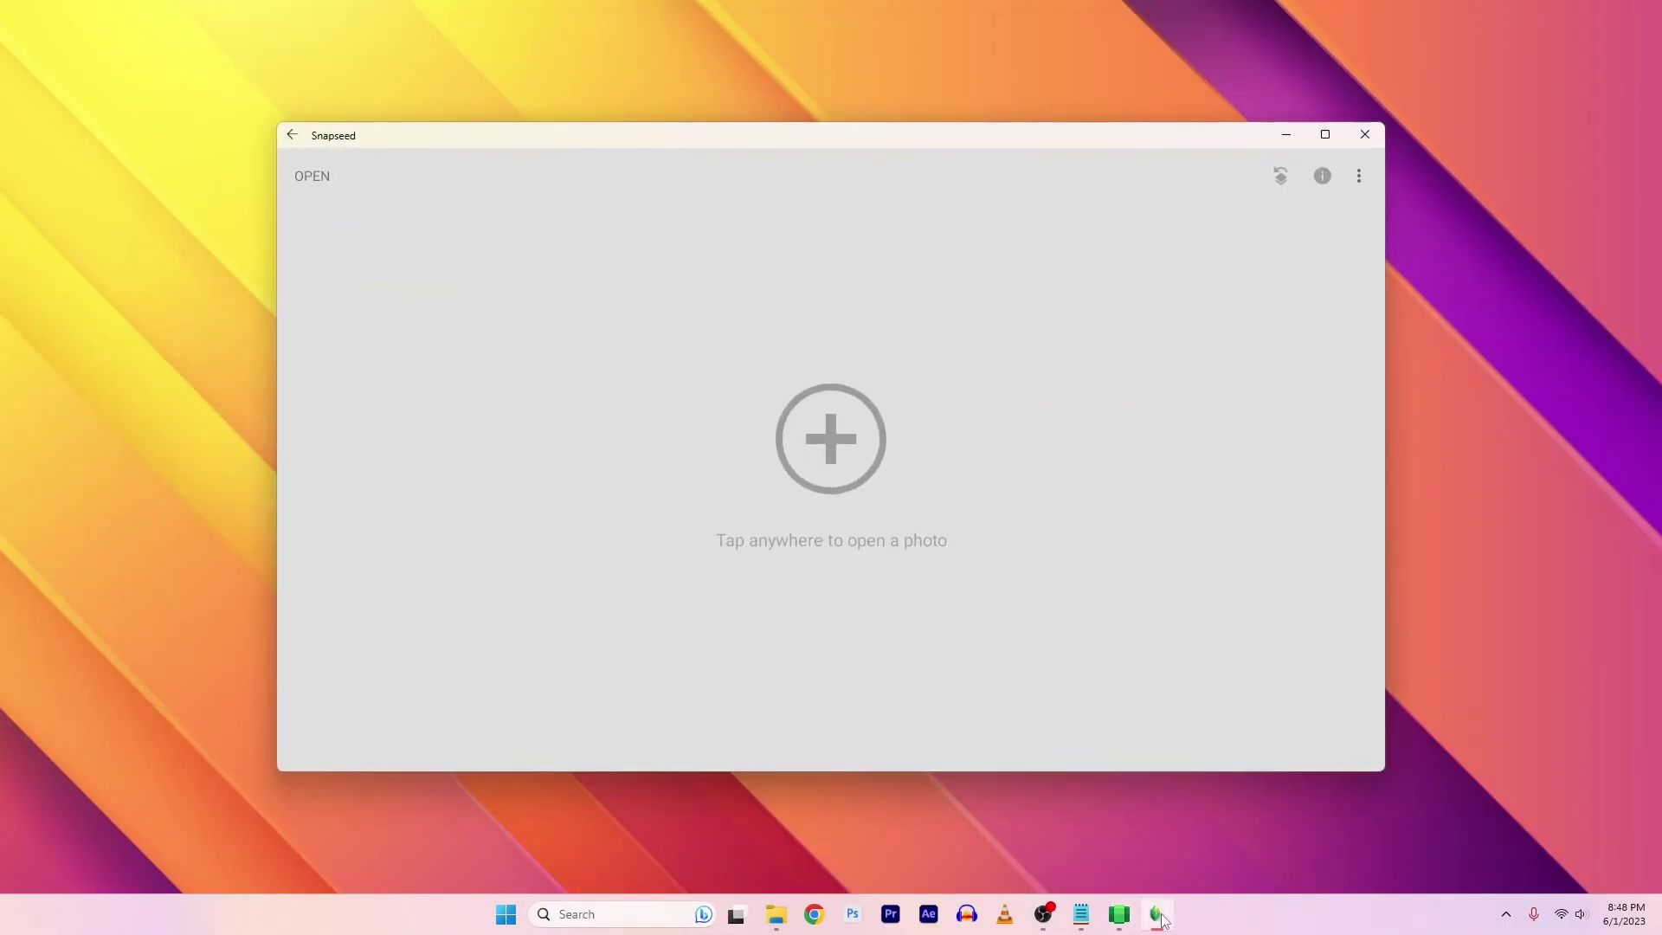
click(835, 442)
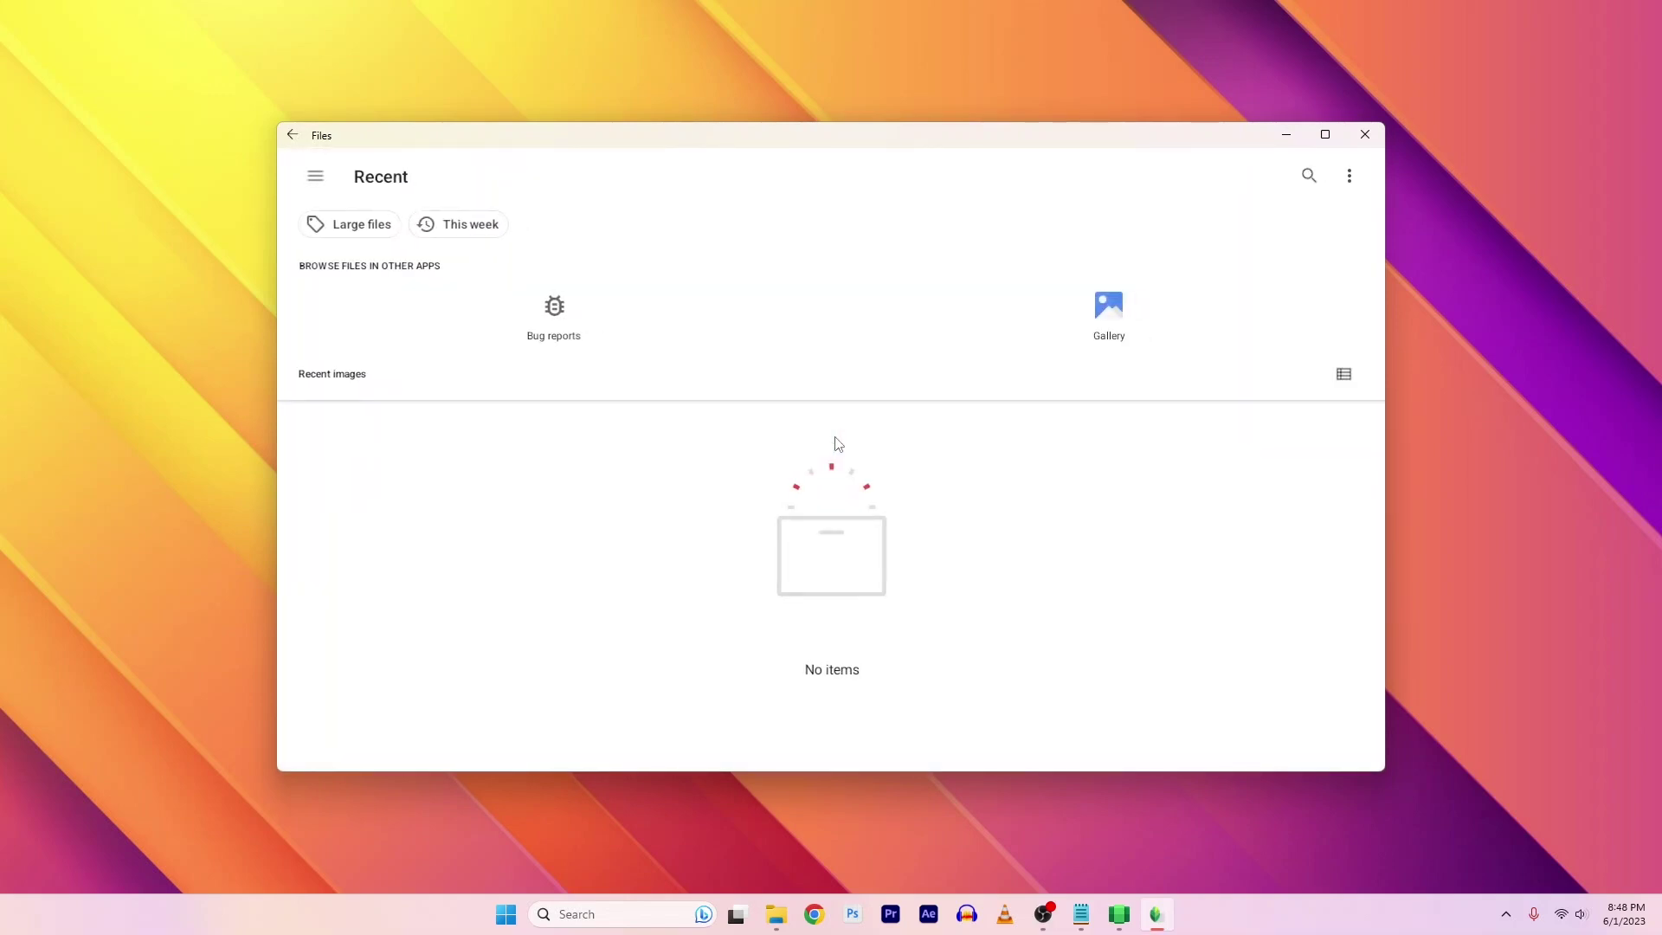
click(314, 176)
click(349, 269)
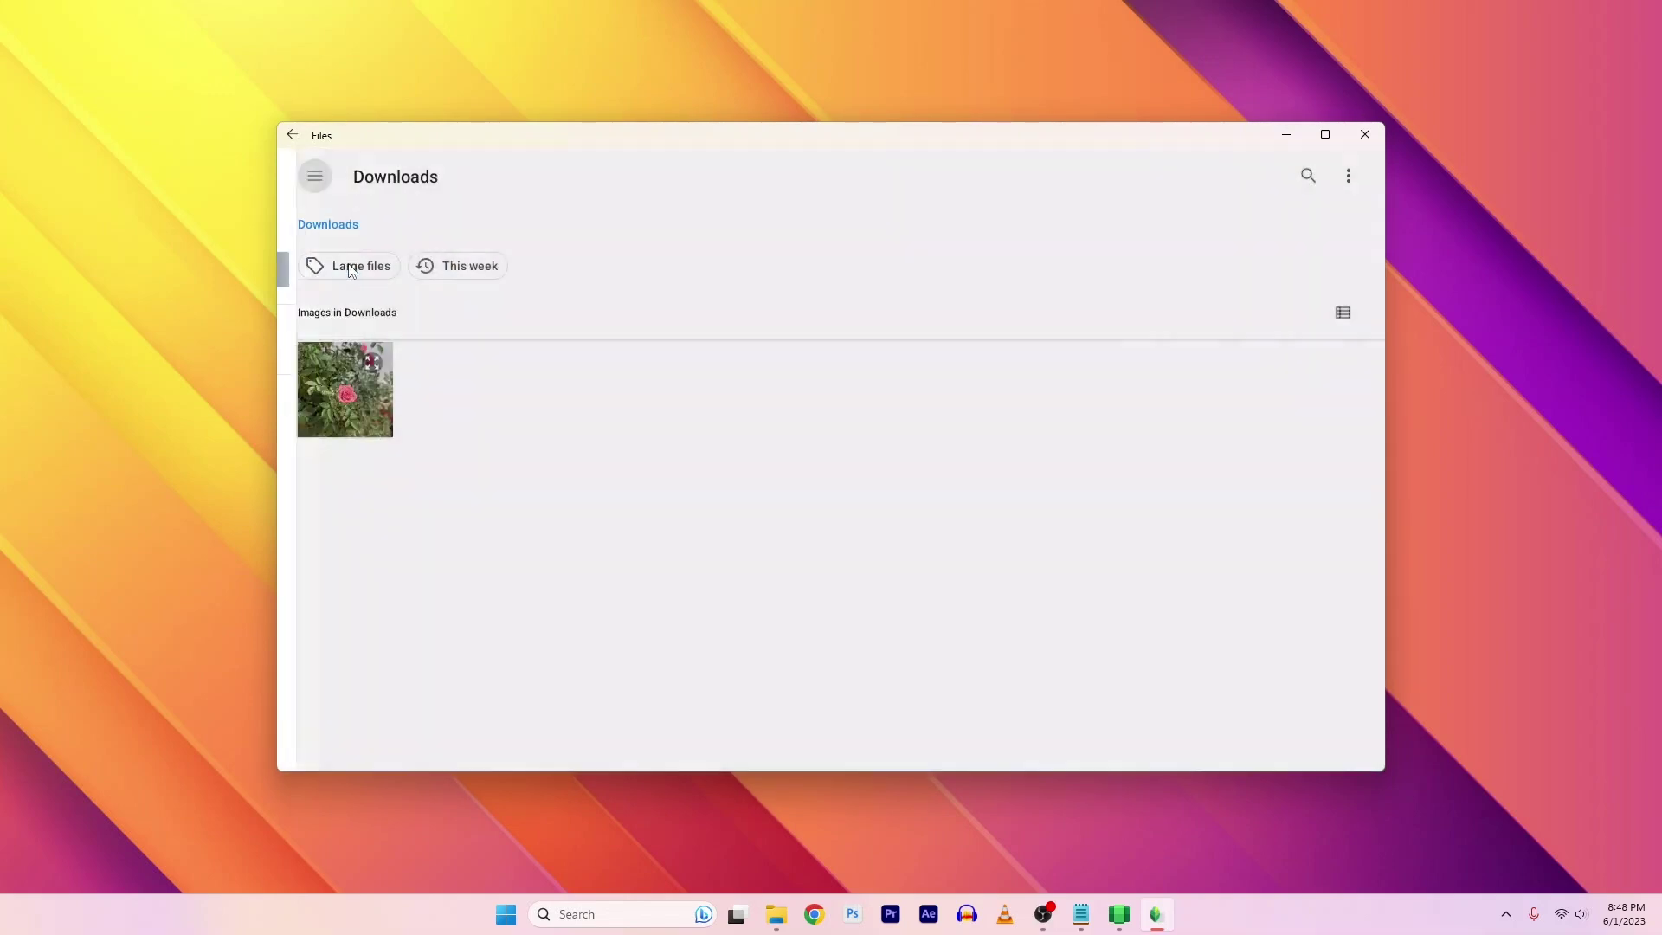
Open the rose photo and set Tune Image Highlights to -46 and Saturation +5
click(223, 423)
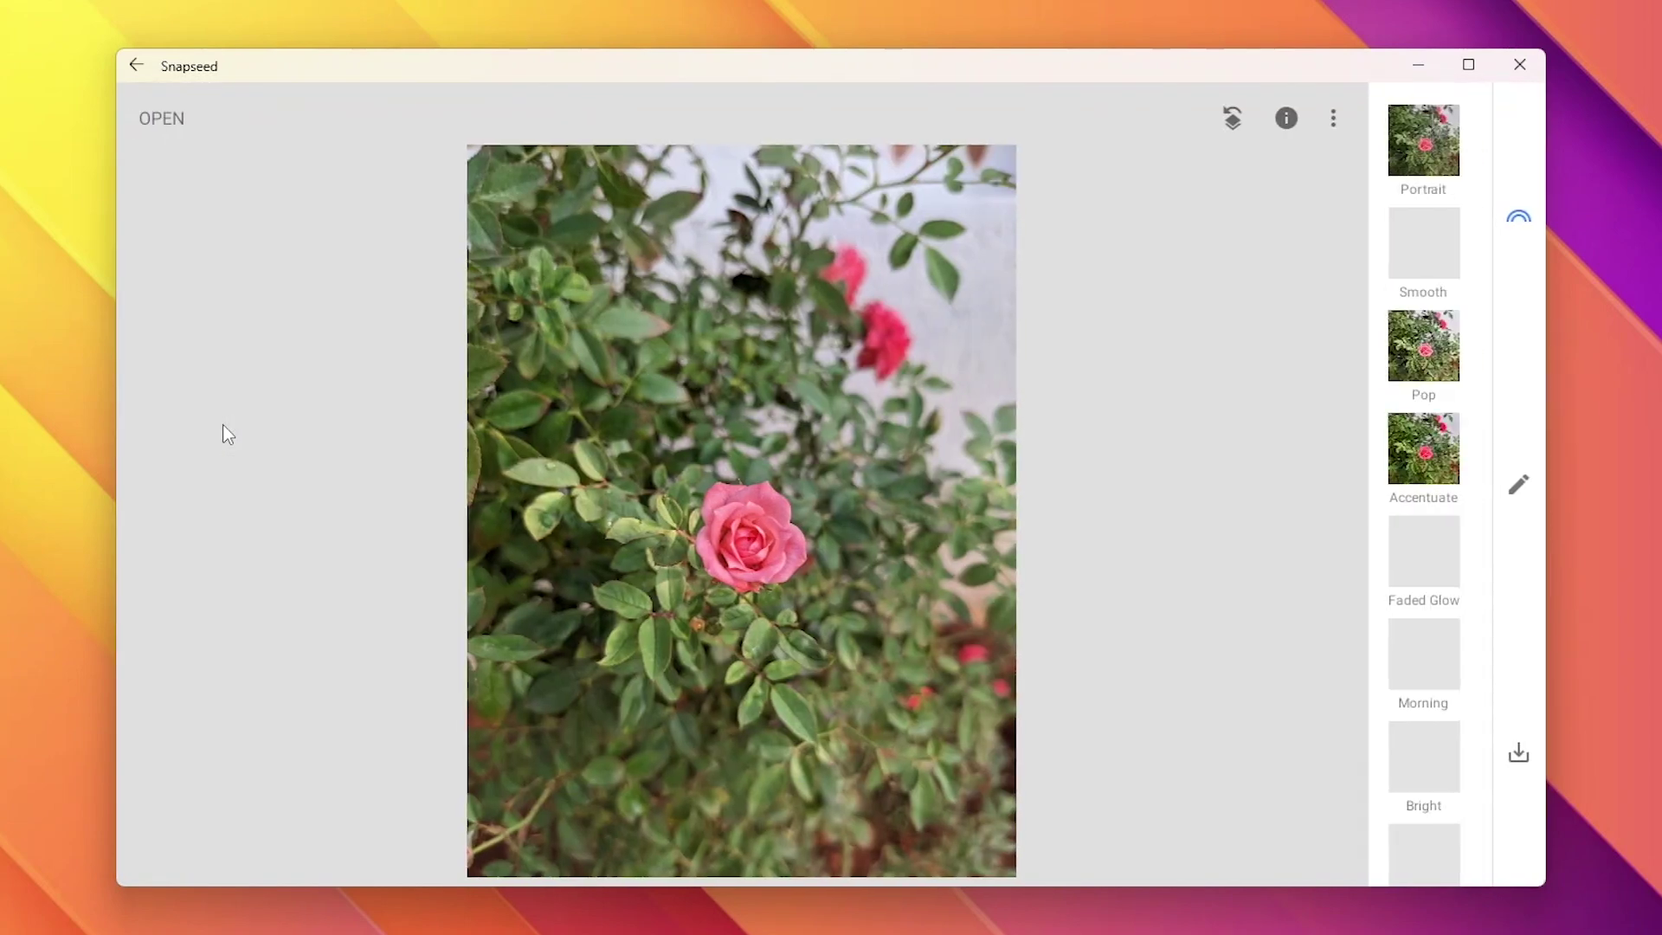
click(1529, 518)
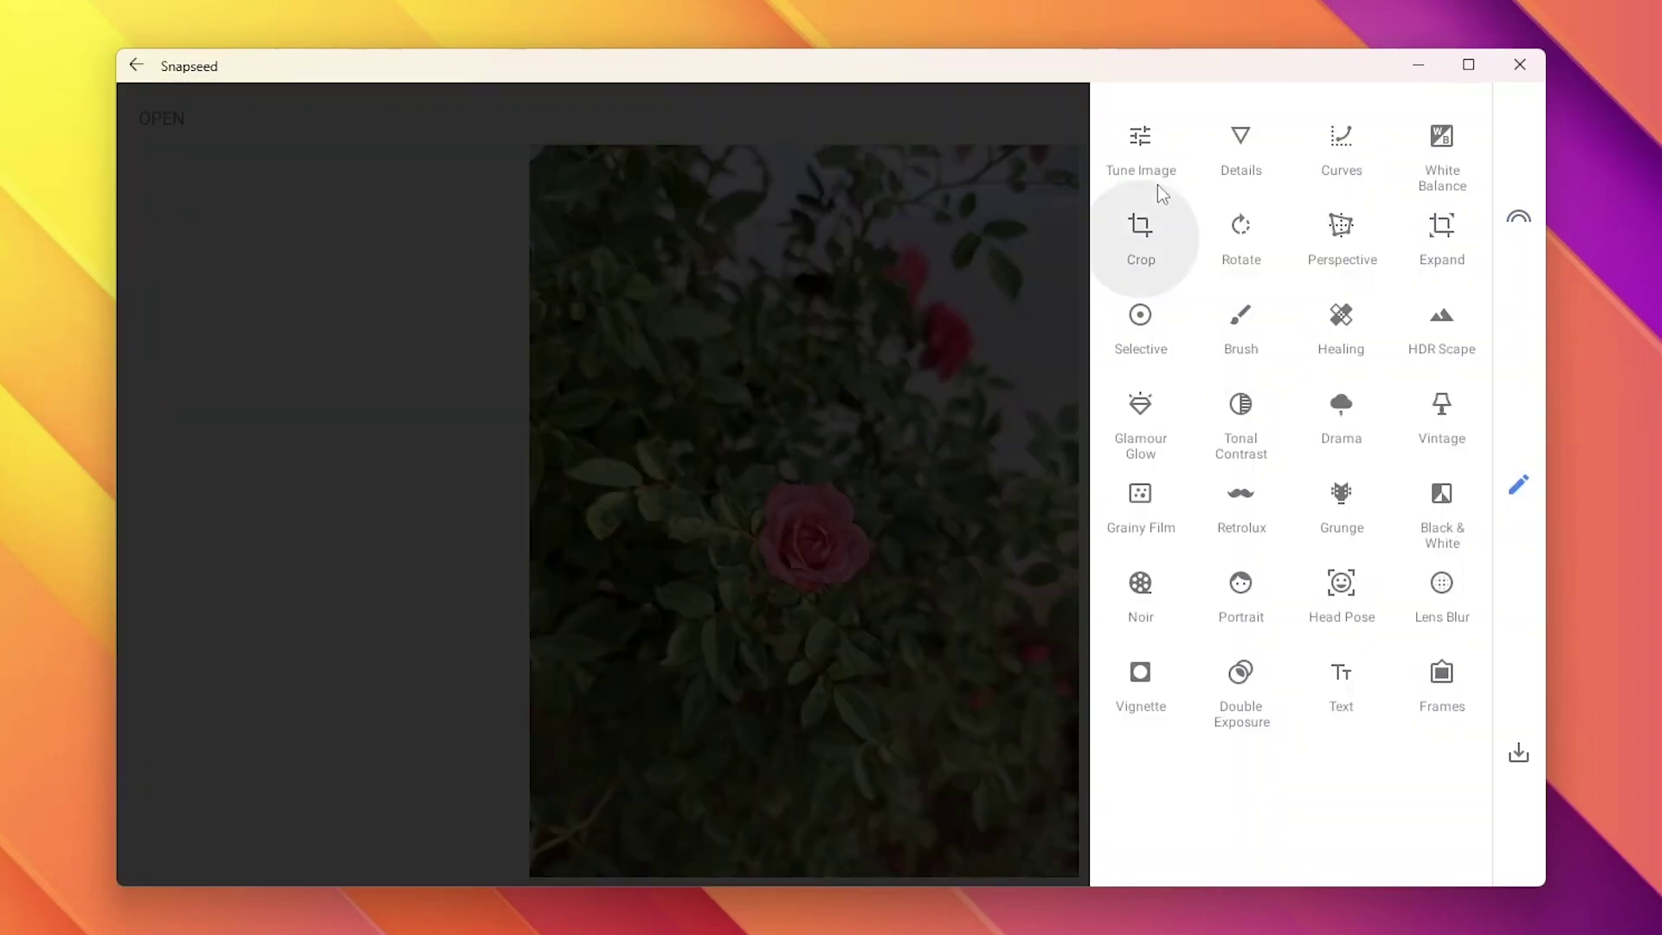
click(1157, 184)
mouse_move(986, 668)
mouse_down()
mouse_move(990, 506)
mouse_move(880, 634)
mouse_move(936, 637)
mouse_move(988, 681)
mouse_move(987, 623)
mouse_up()
drag(987, 623, 763, 616)
mouse_move(896, 615)
mouse_down()
mouse_move(968, 675)
mouse_move(984, 669)
mouse_up()
Darken the photo with a Curves adjustment and select Curves in the edit stack
drag(1528, 357, 1531, 429)
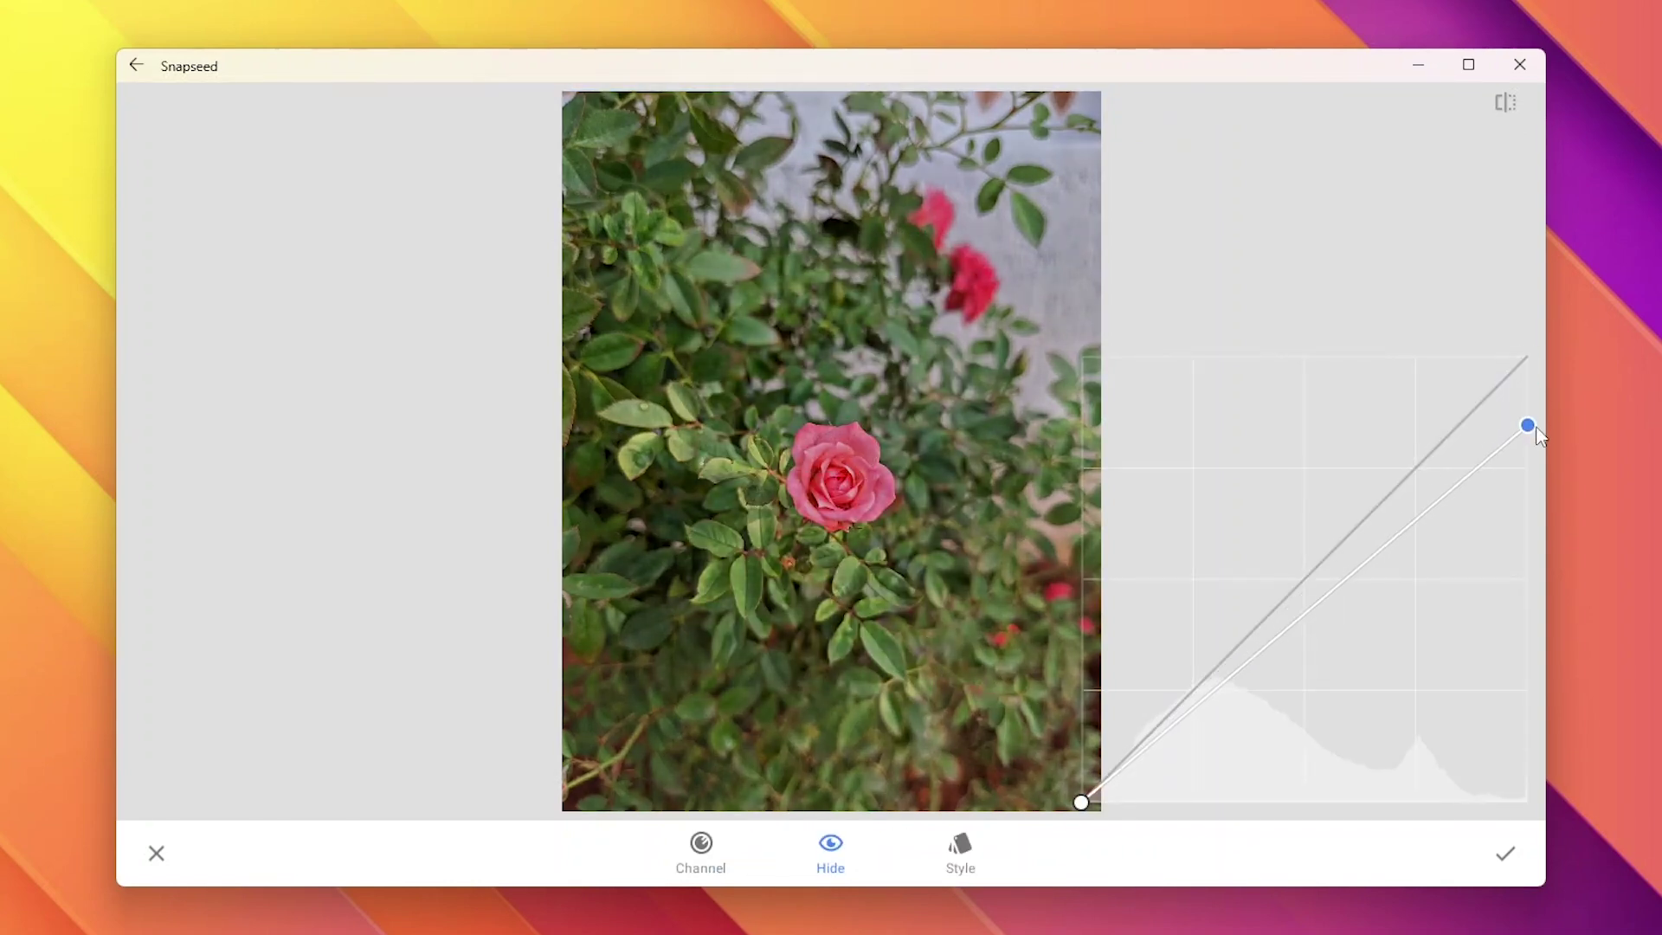
drag(1375, 564, 1380, 596)
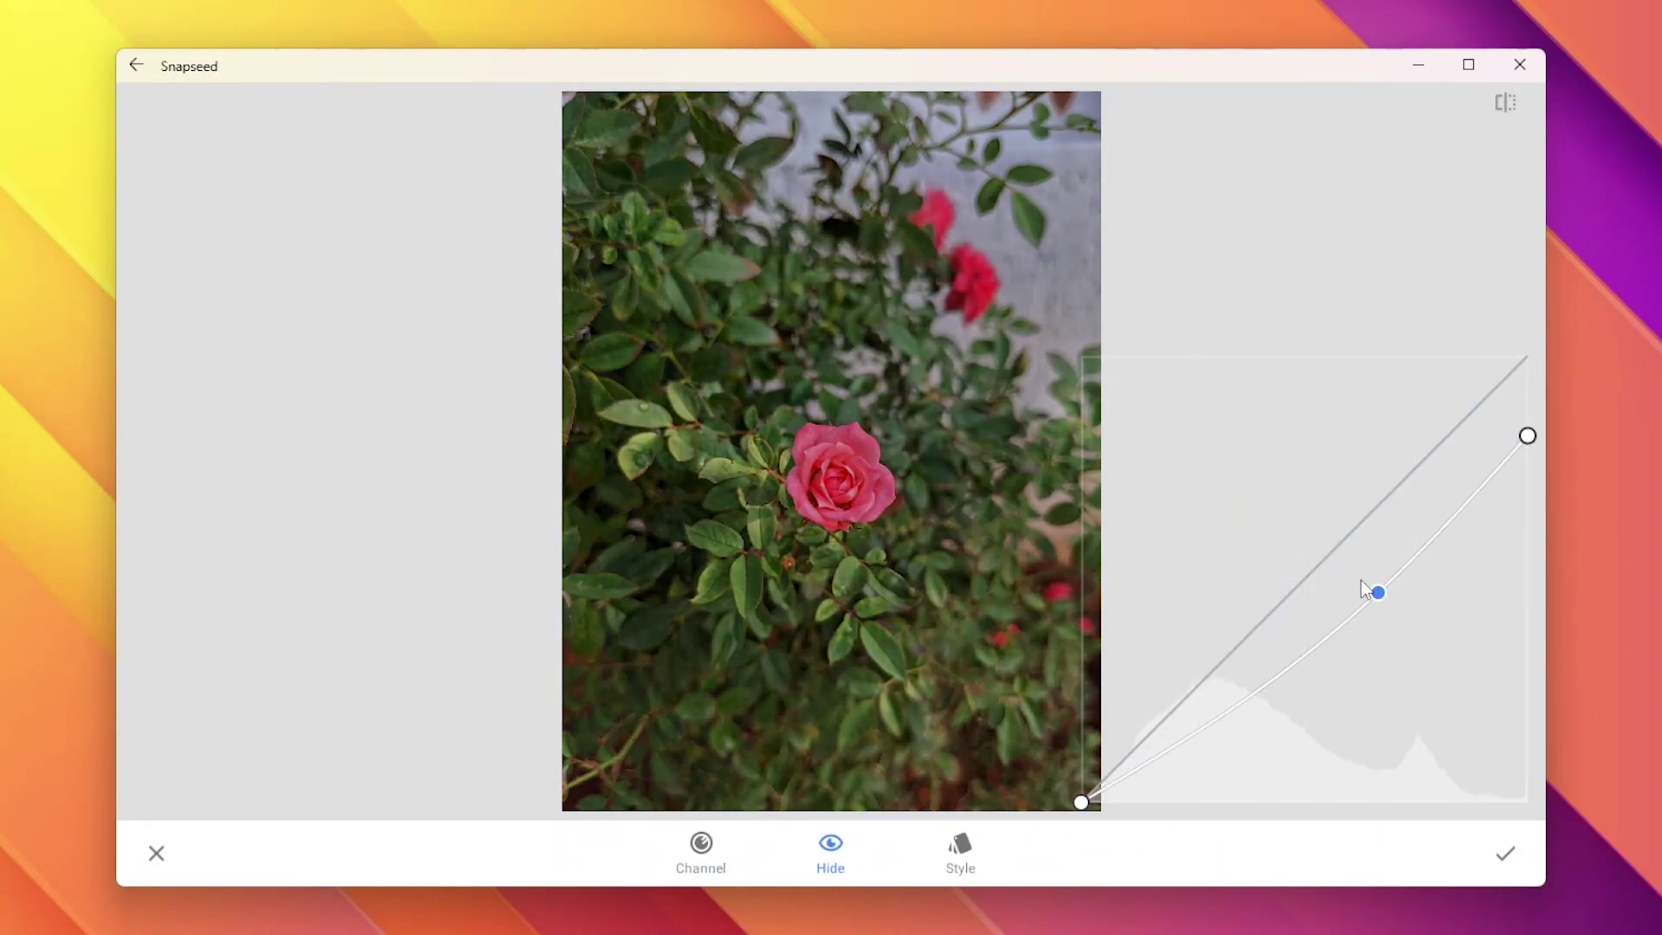
click(1501, 858)
click(1356, 118)
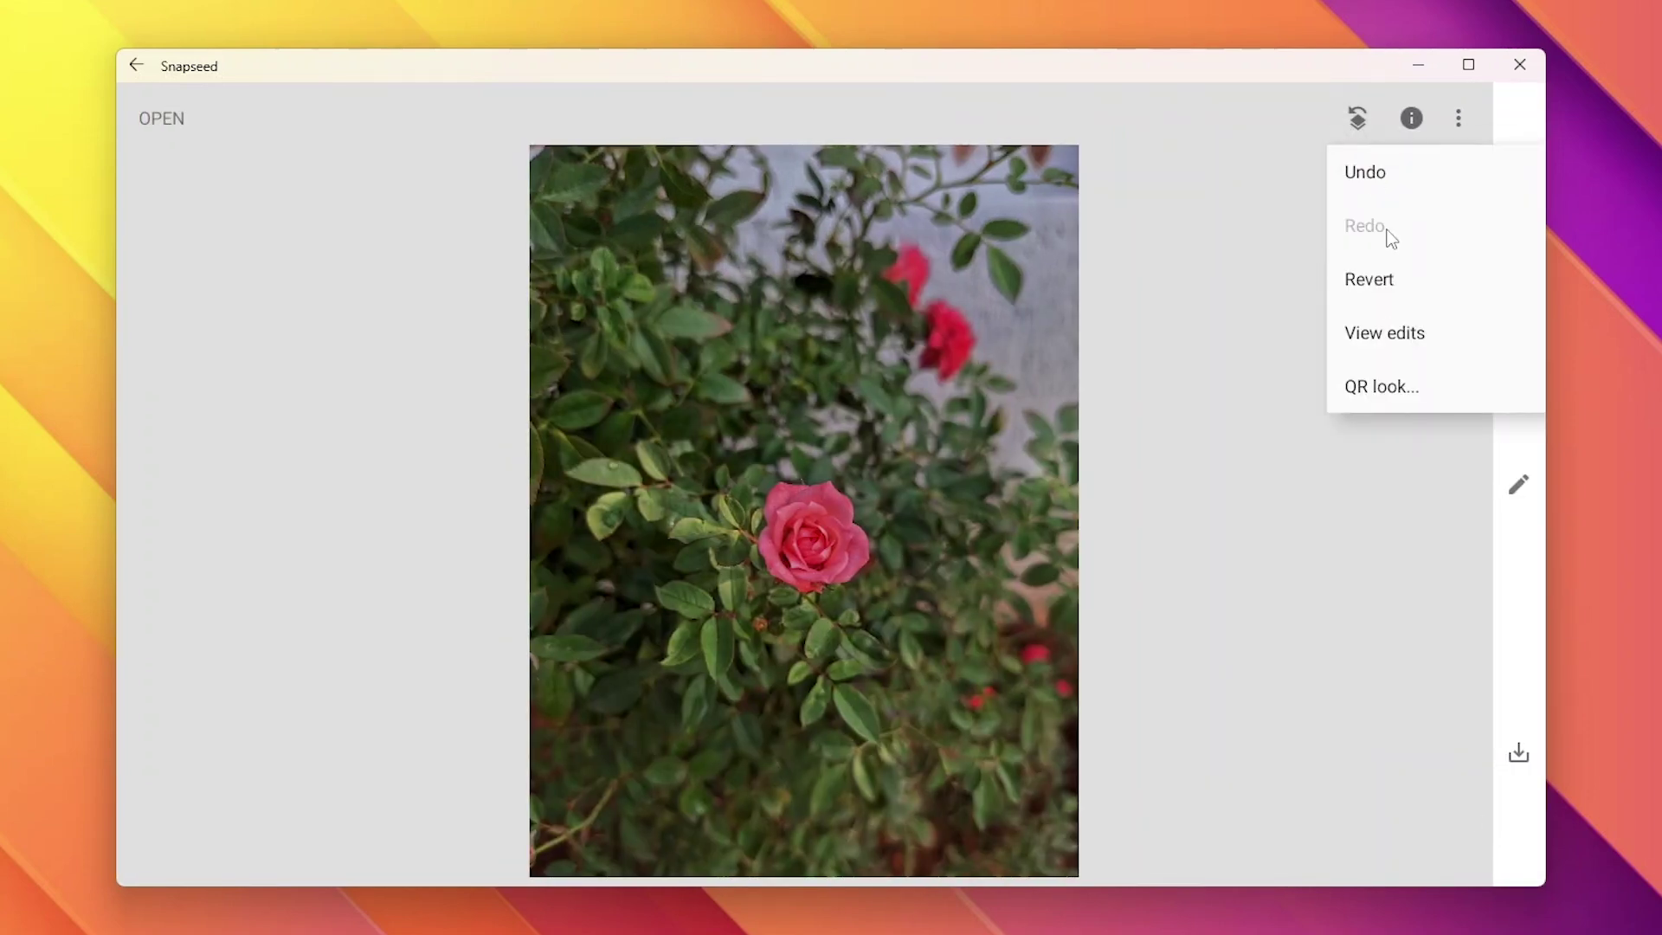
click(1384, 337)
click(1457, 741)
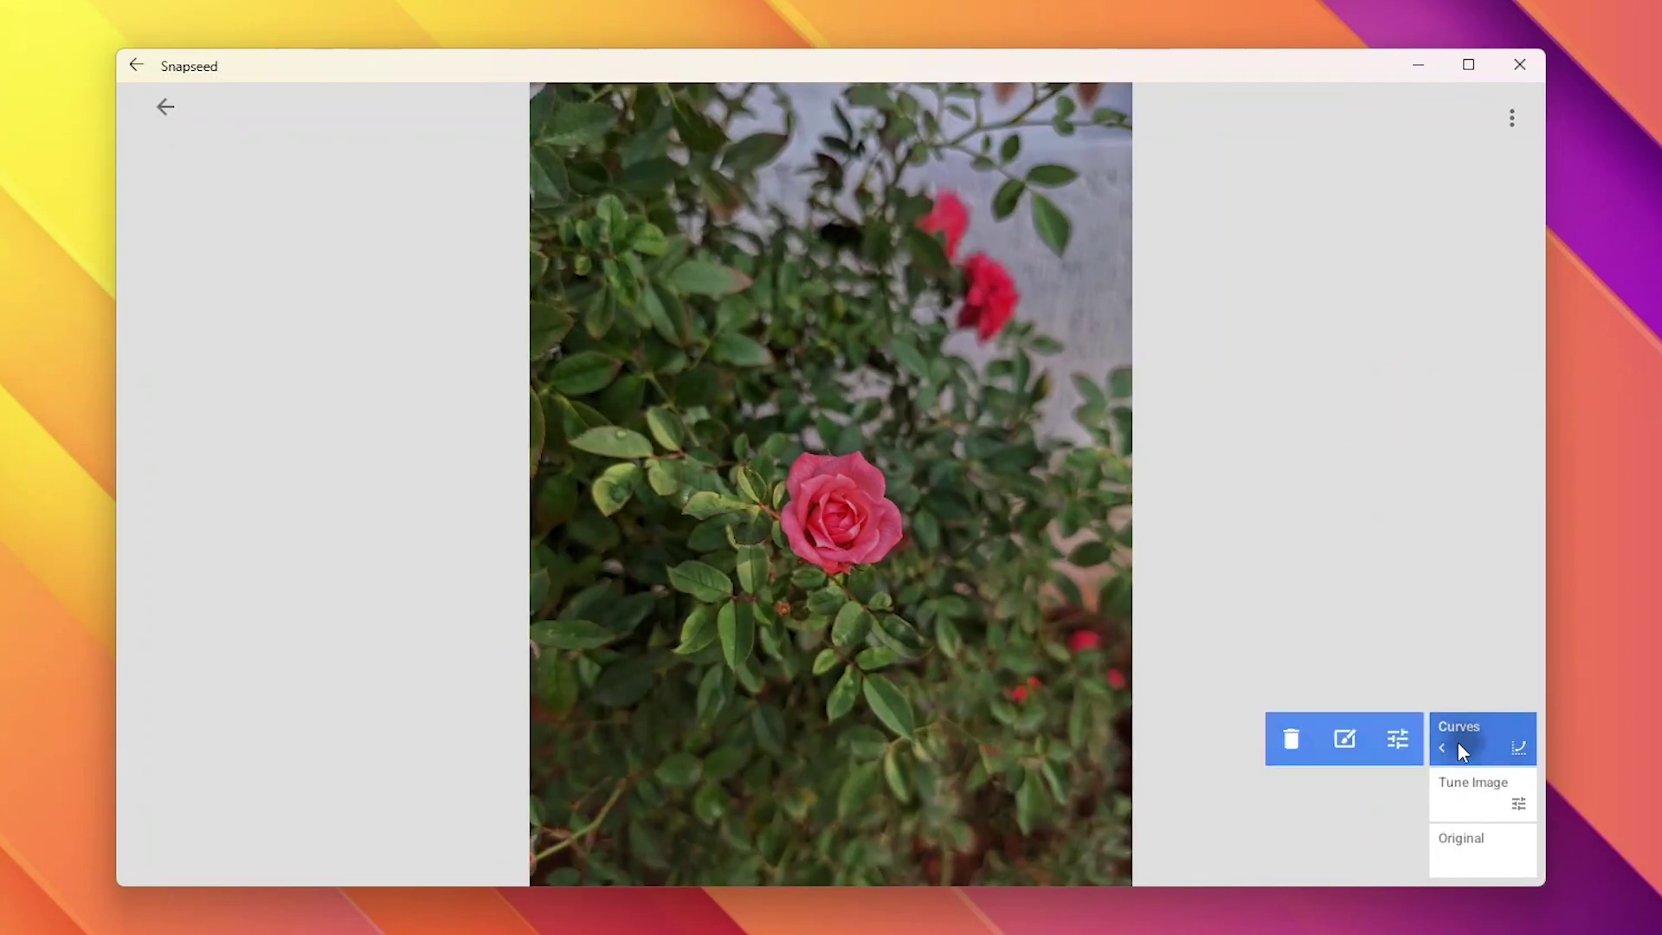
Brush the Curves edit onto the rose and set its Selective point to Structure +18
click(1351, 735)
click(236, 851)
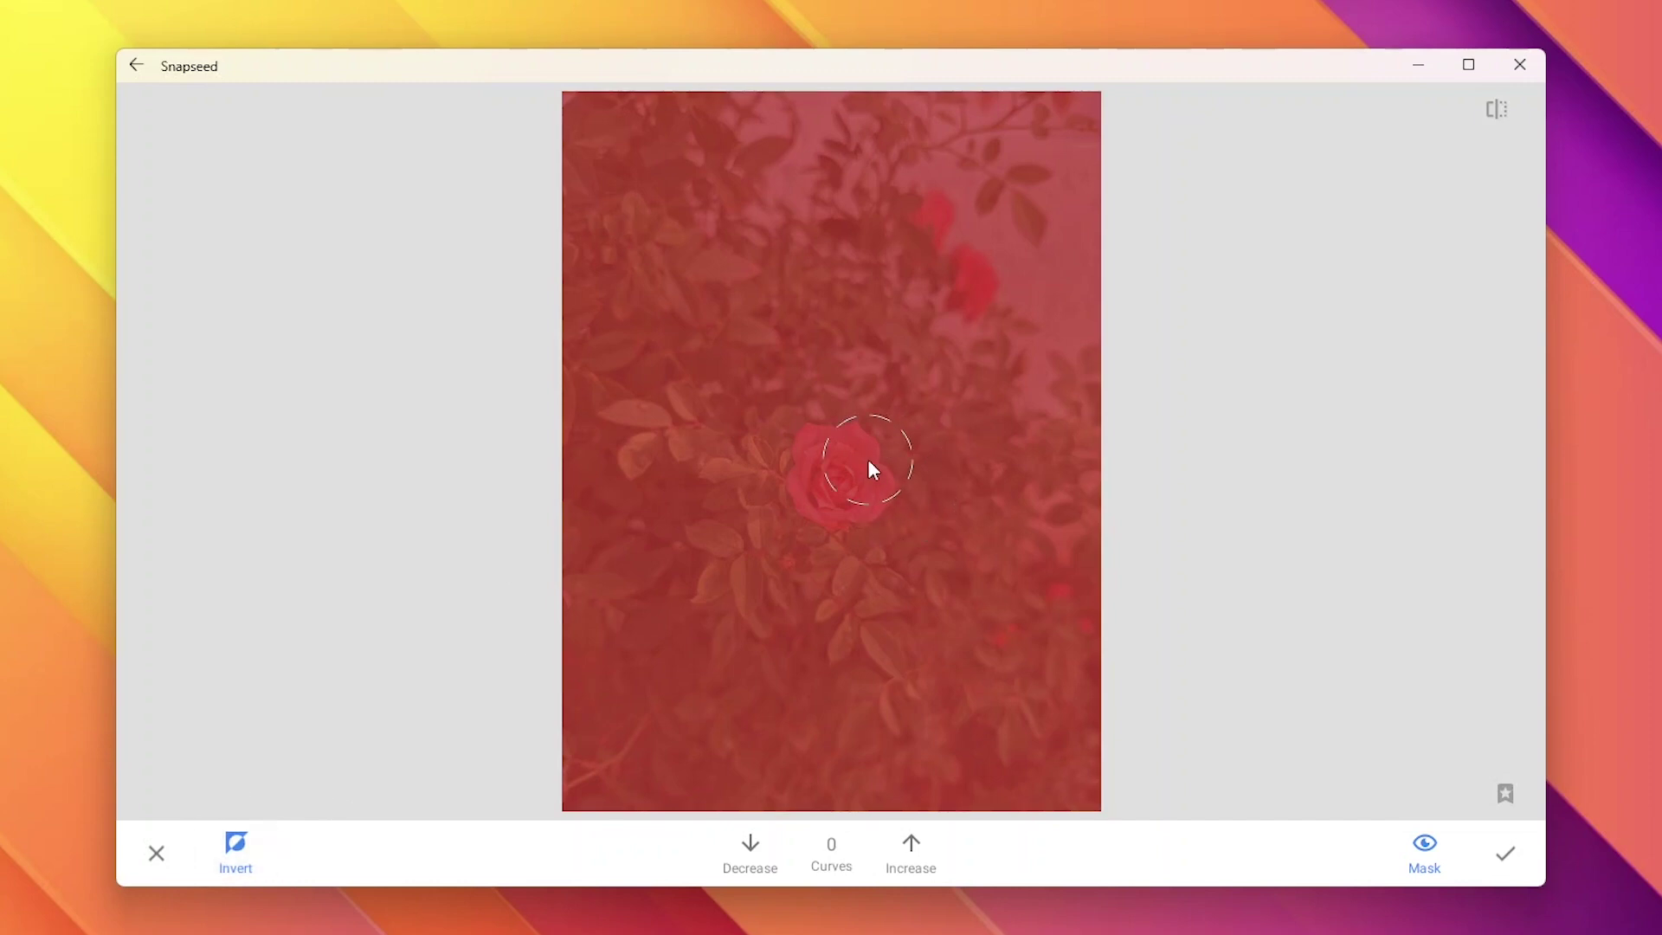
drag(867, 460, 802, 497)
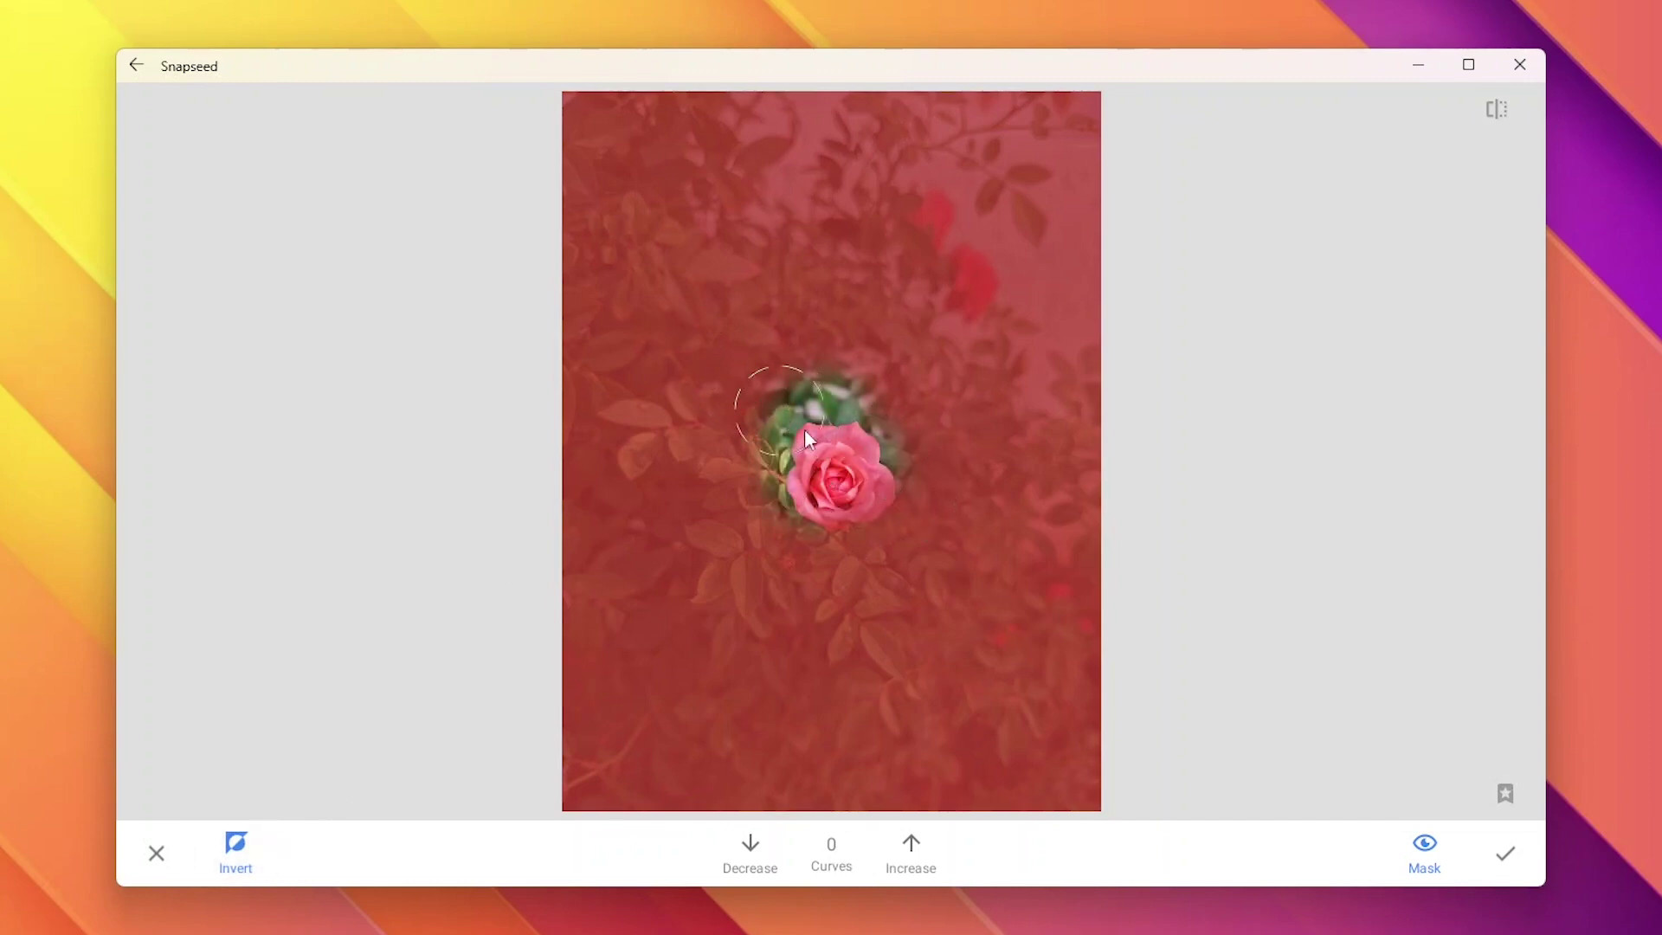
drag(825, 440, 833, 443)
drag(680, 433, 680, 435)
drag(937, 390, 938, 558)
click(749, 853)
scroll(821, 490, down, 3)
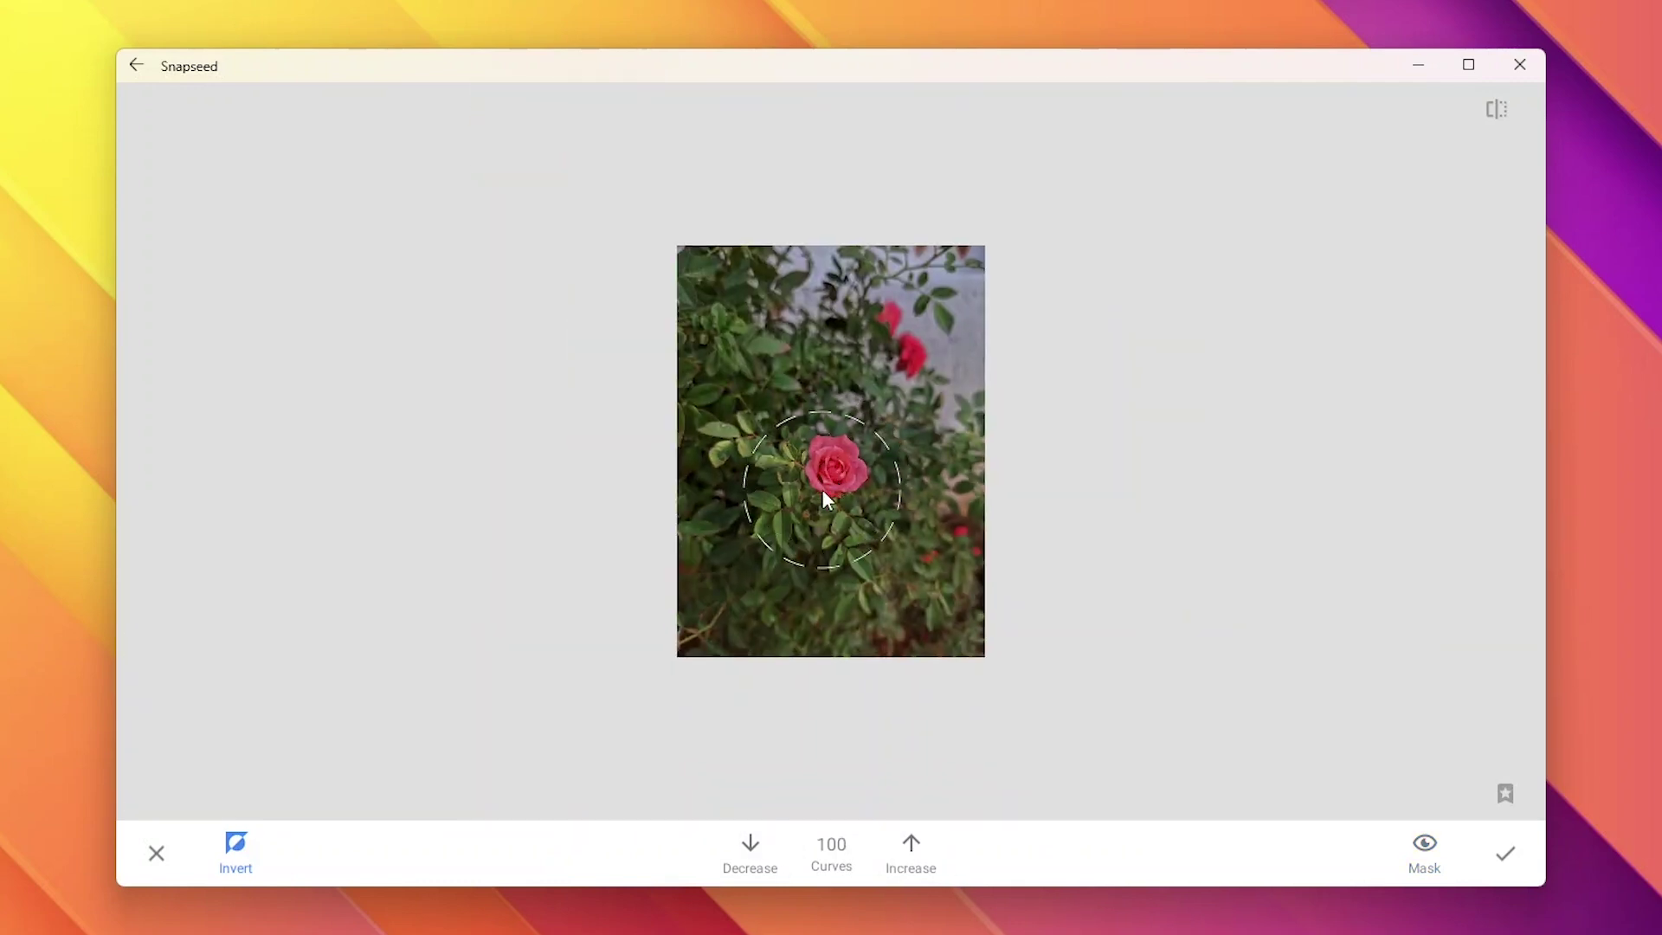
scroll(822, 490, up, 3)
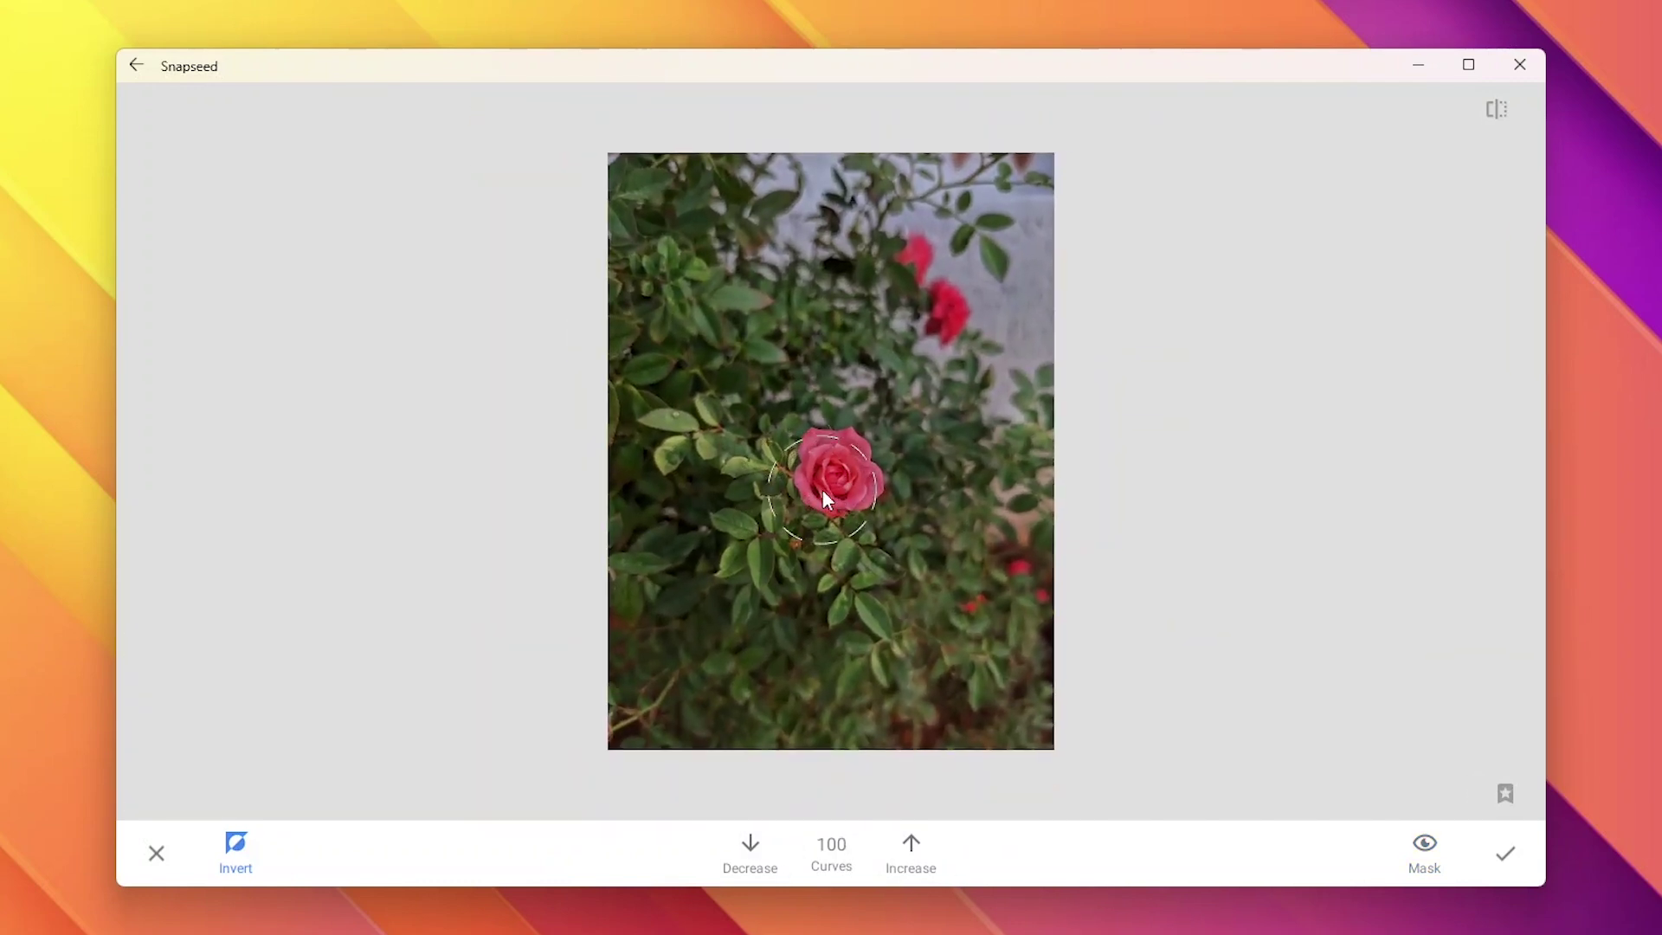
scroll(822, 490, up, 2)
scroll(824, 489, up, 2)
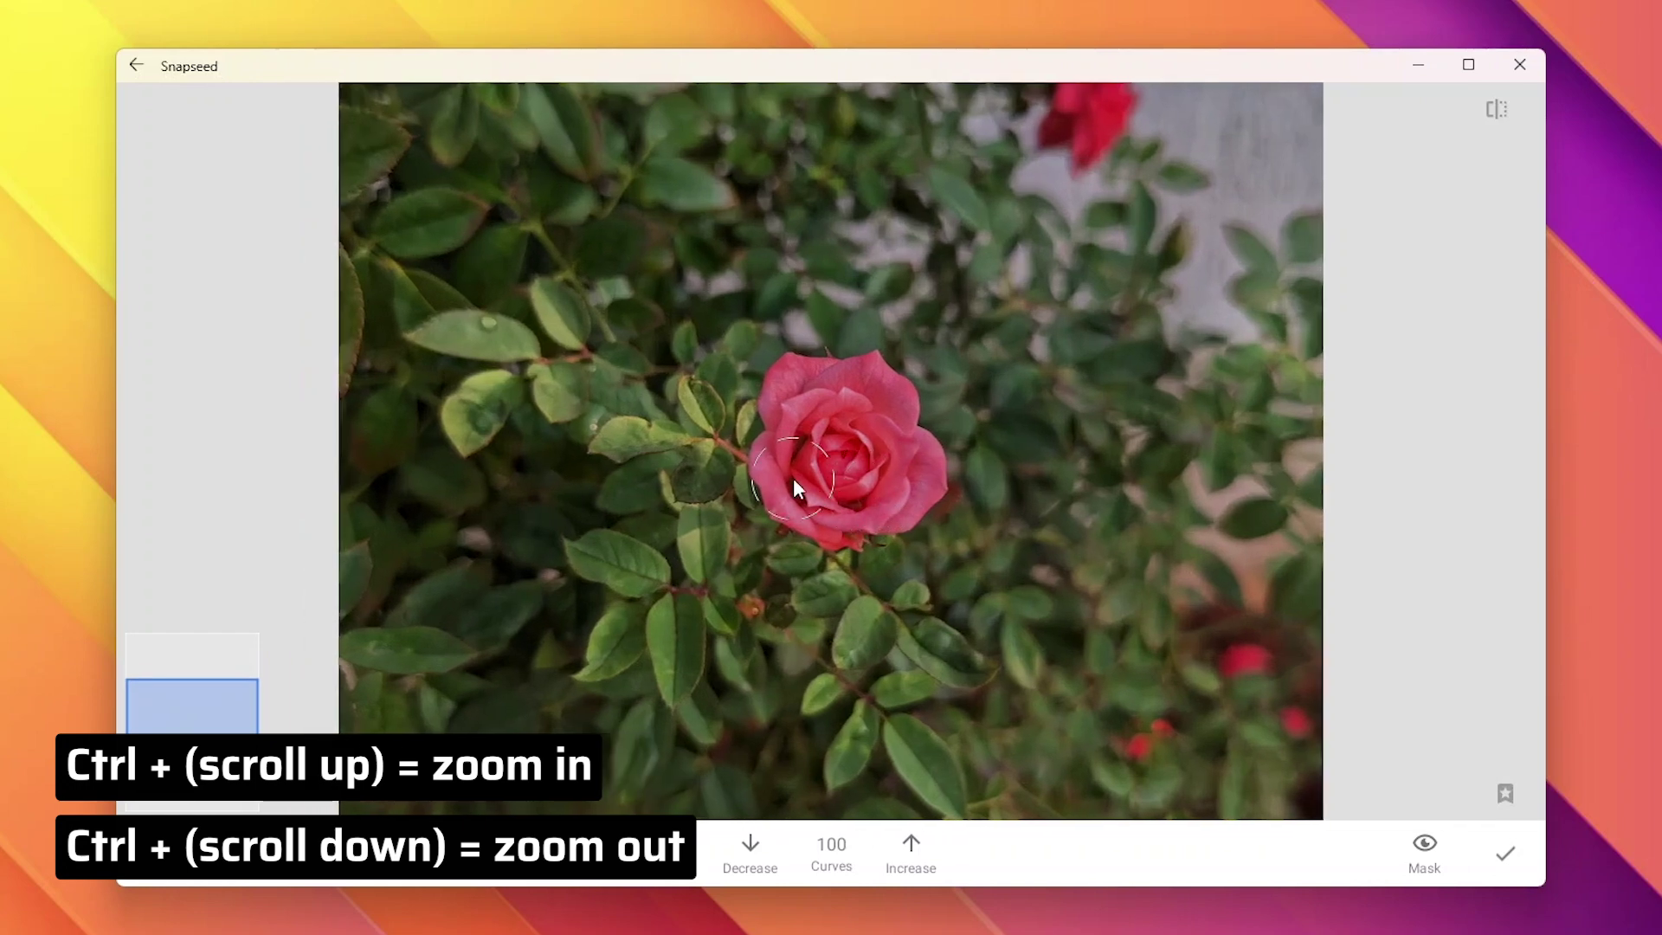
scroll(793, 480, up, 1)
scroll(793, 480, down, 1)
scroll(793, 479, down, 1)
scroll(793, 479, down, 1)
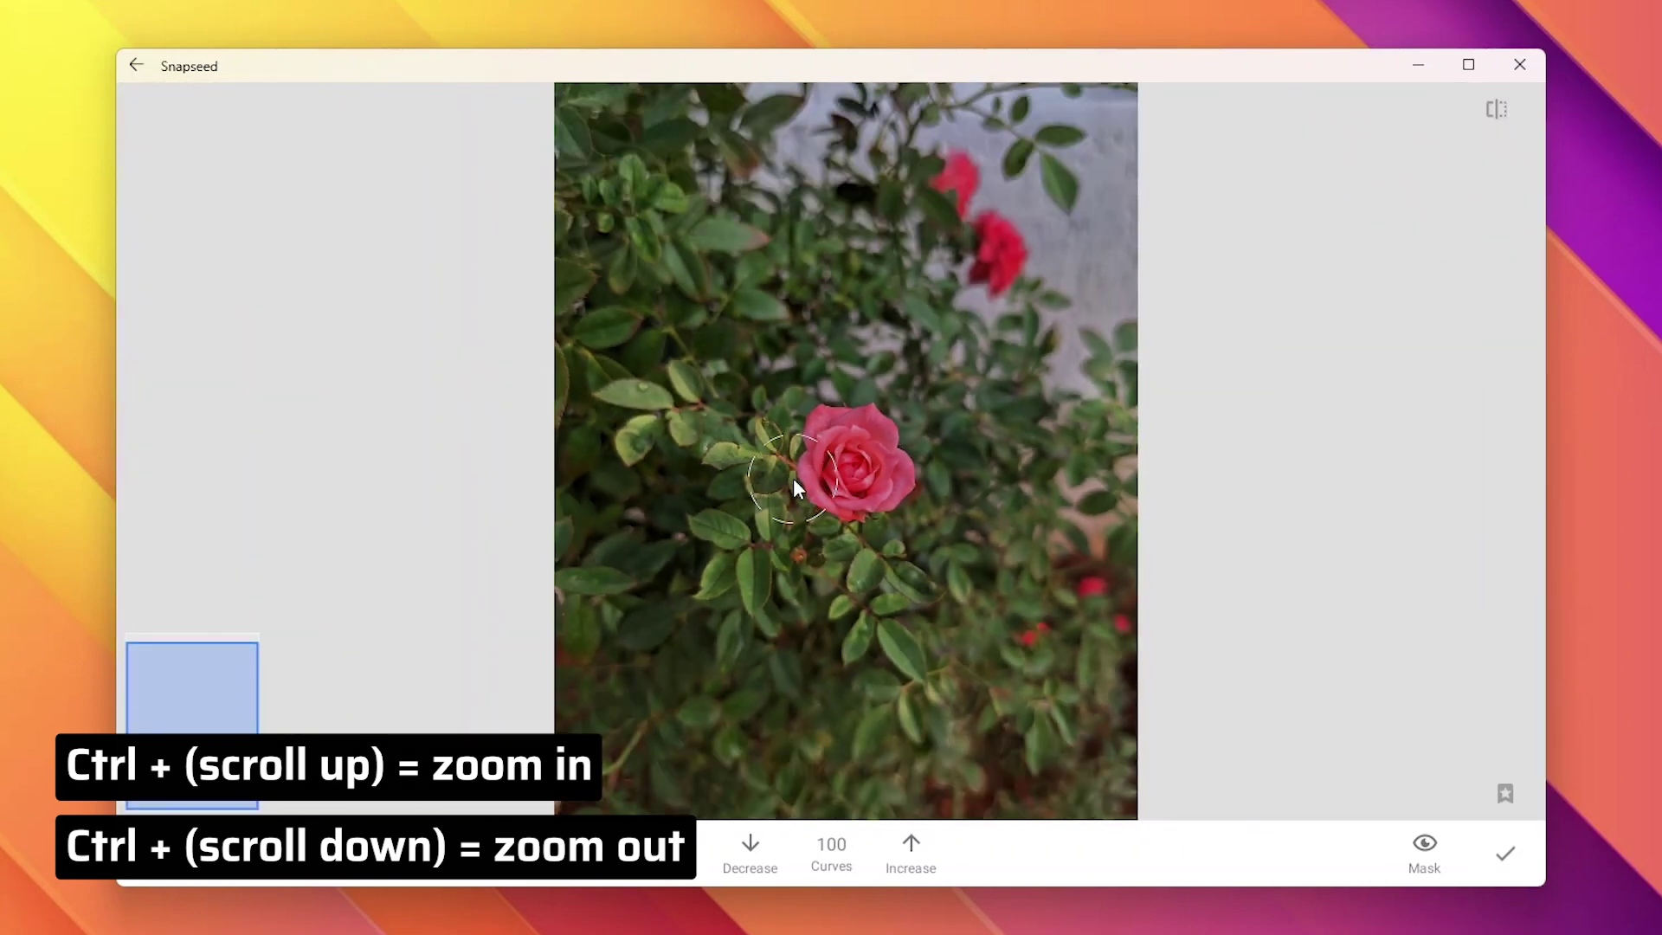
scroll(793, 477, down, 2)
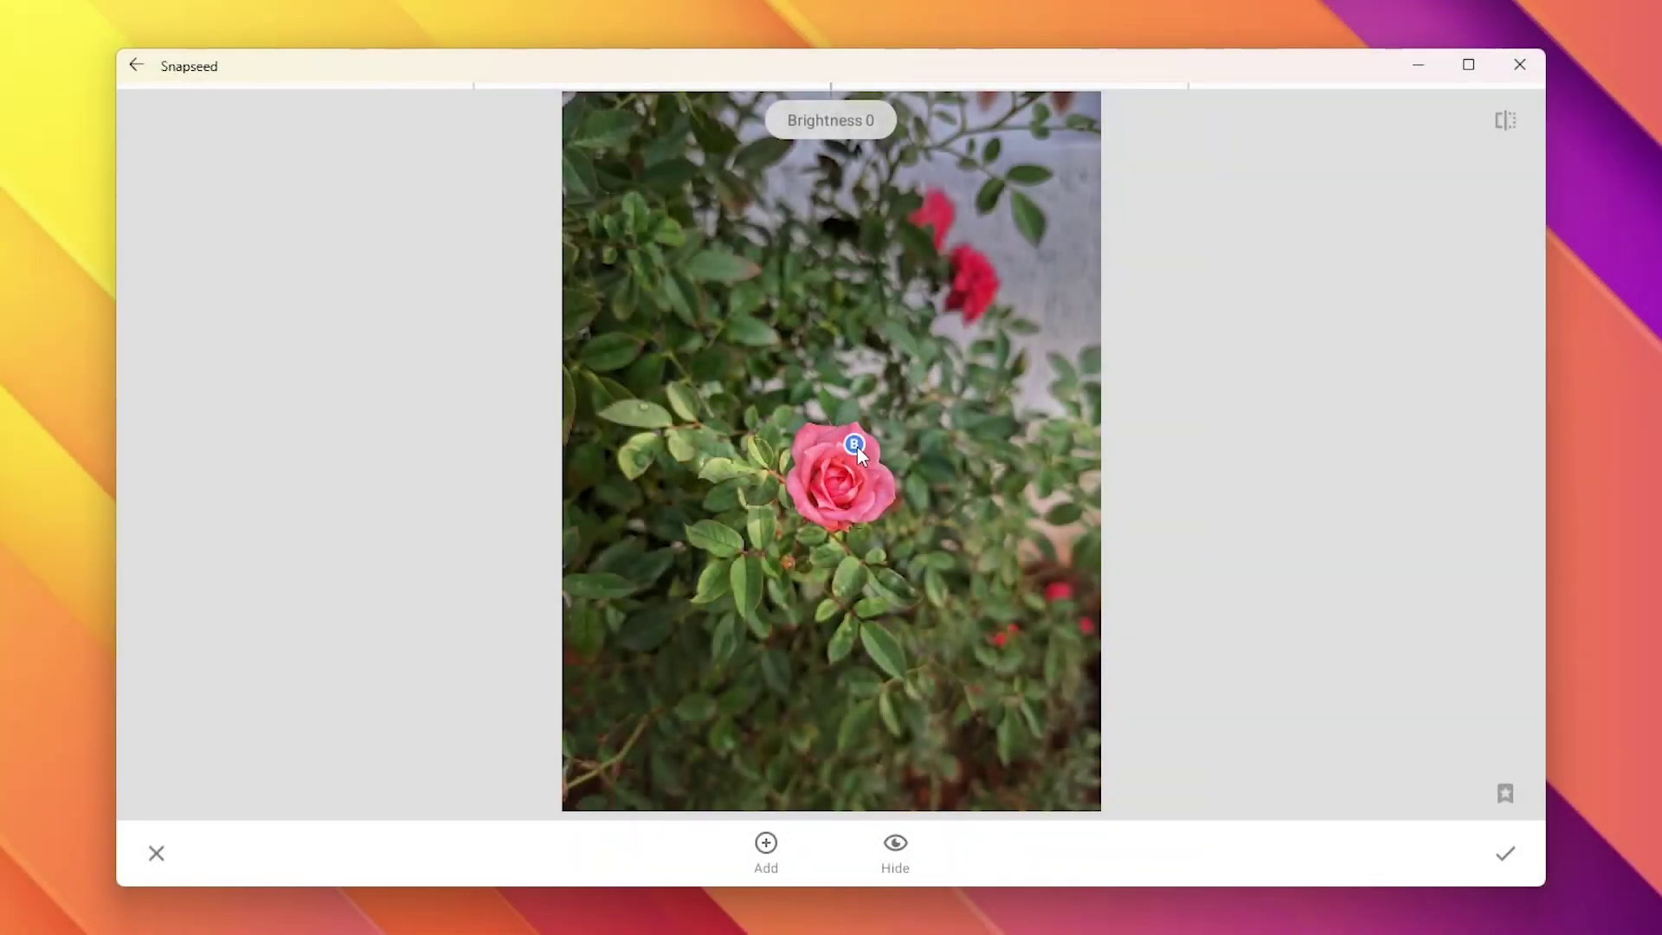
mouse_move(857, 447)
mouse_down()
mouse_move(957, 596)
mouse_move(1037, 611)
mouse_move(1012, 615)
mouse_up()
Apply the selective adjustment and save the edited rose photo via Export
click(1504, 853)
click(1520, 754)
click(688, 465)
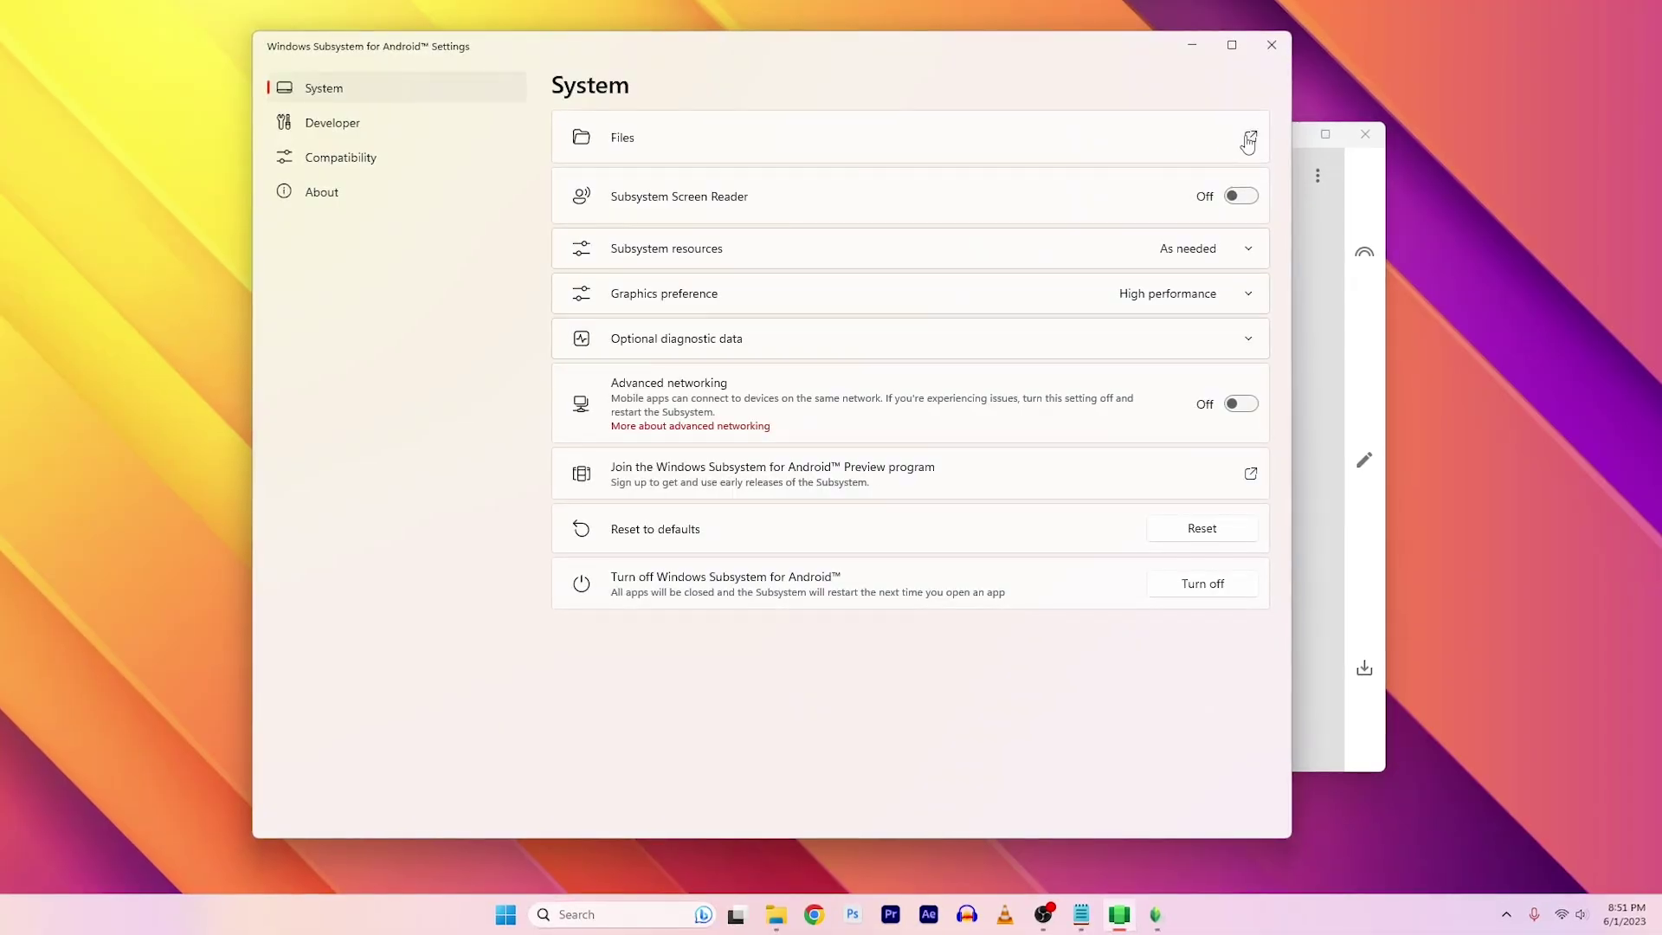
Find the newest rose photo among recent files in WSA's Files app
click(1250, 138)
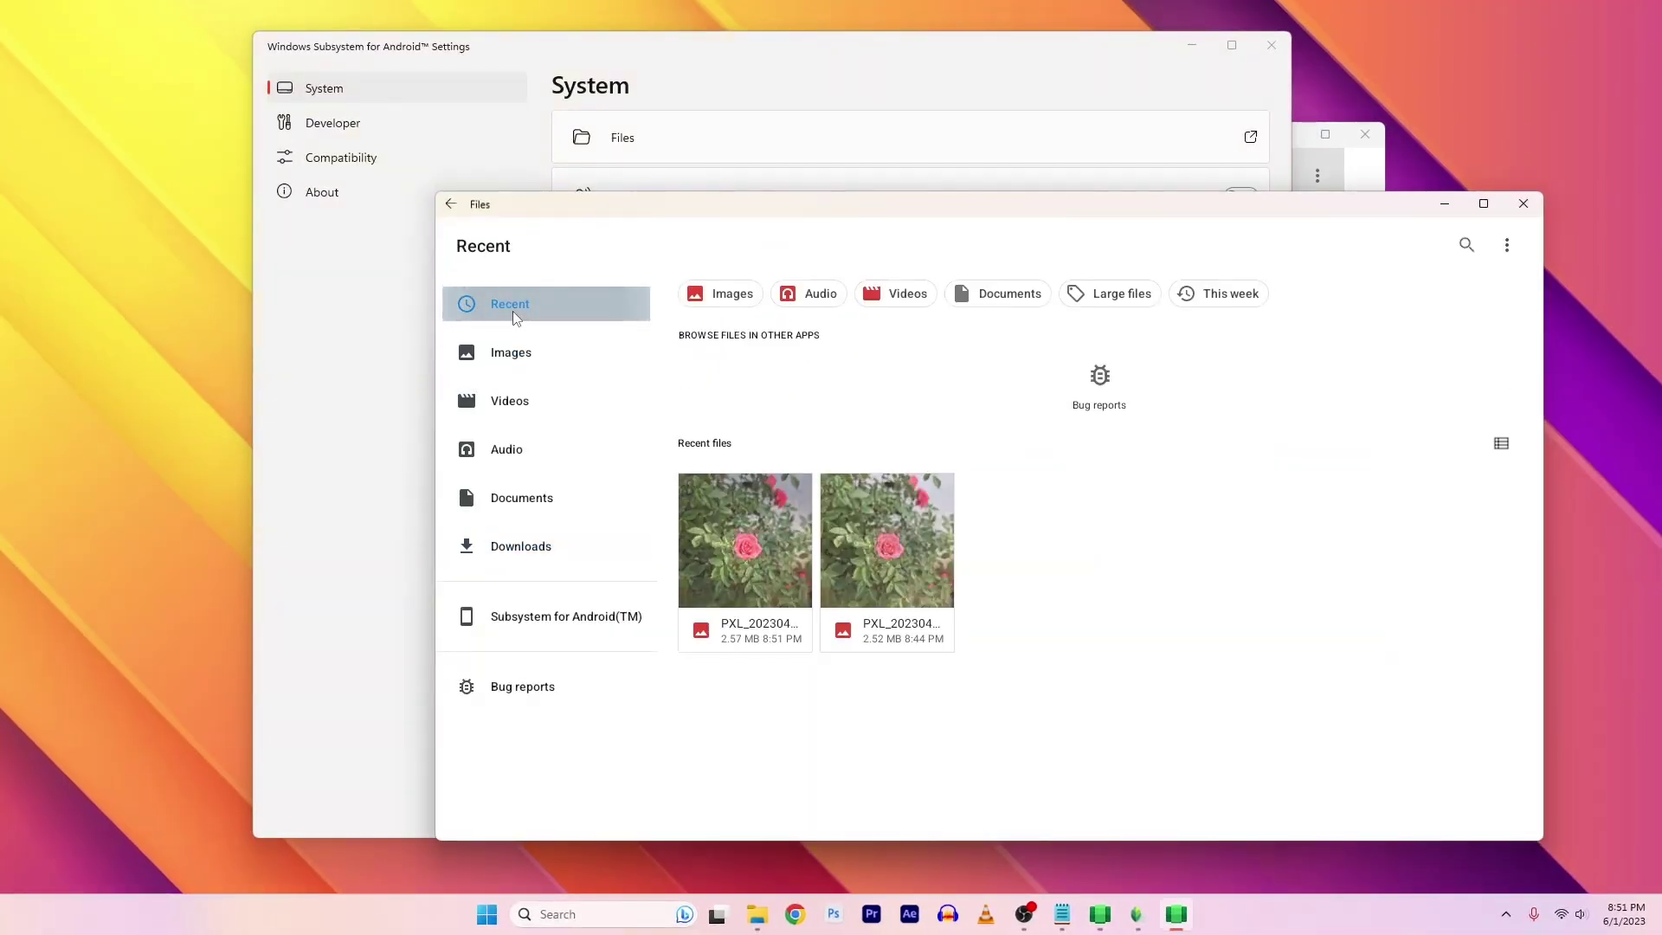
click(774, 575)
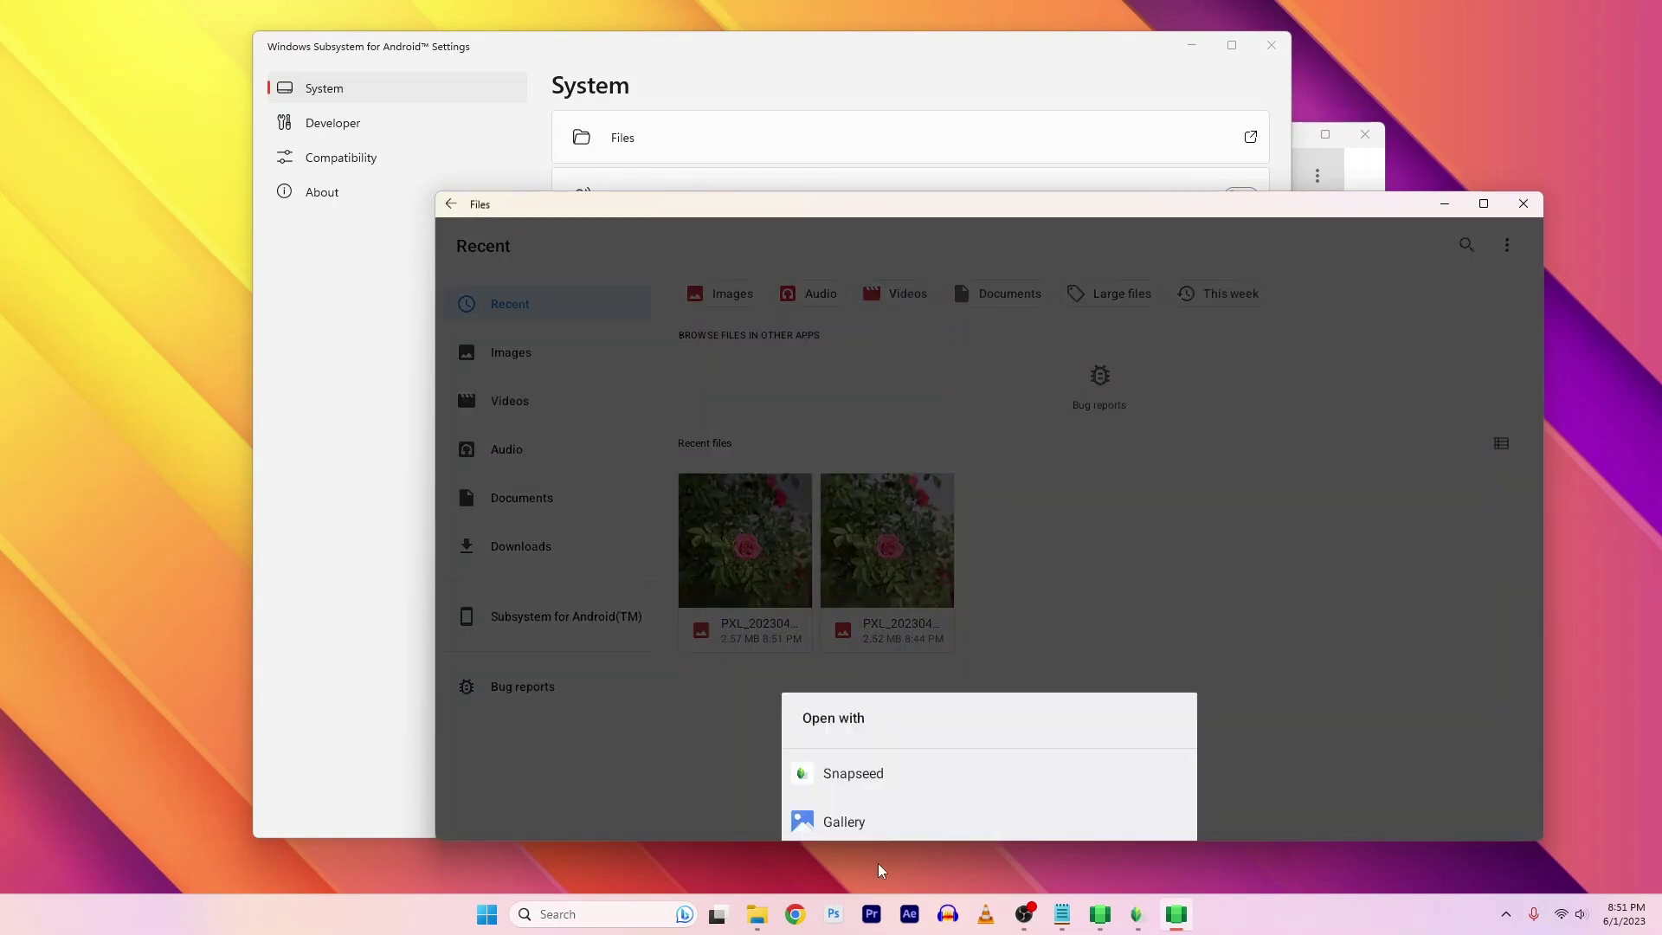
click(1327, 554)
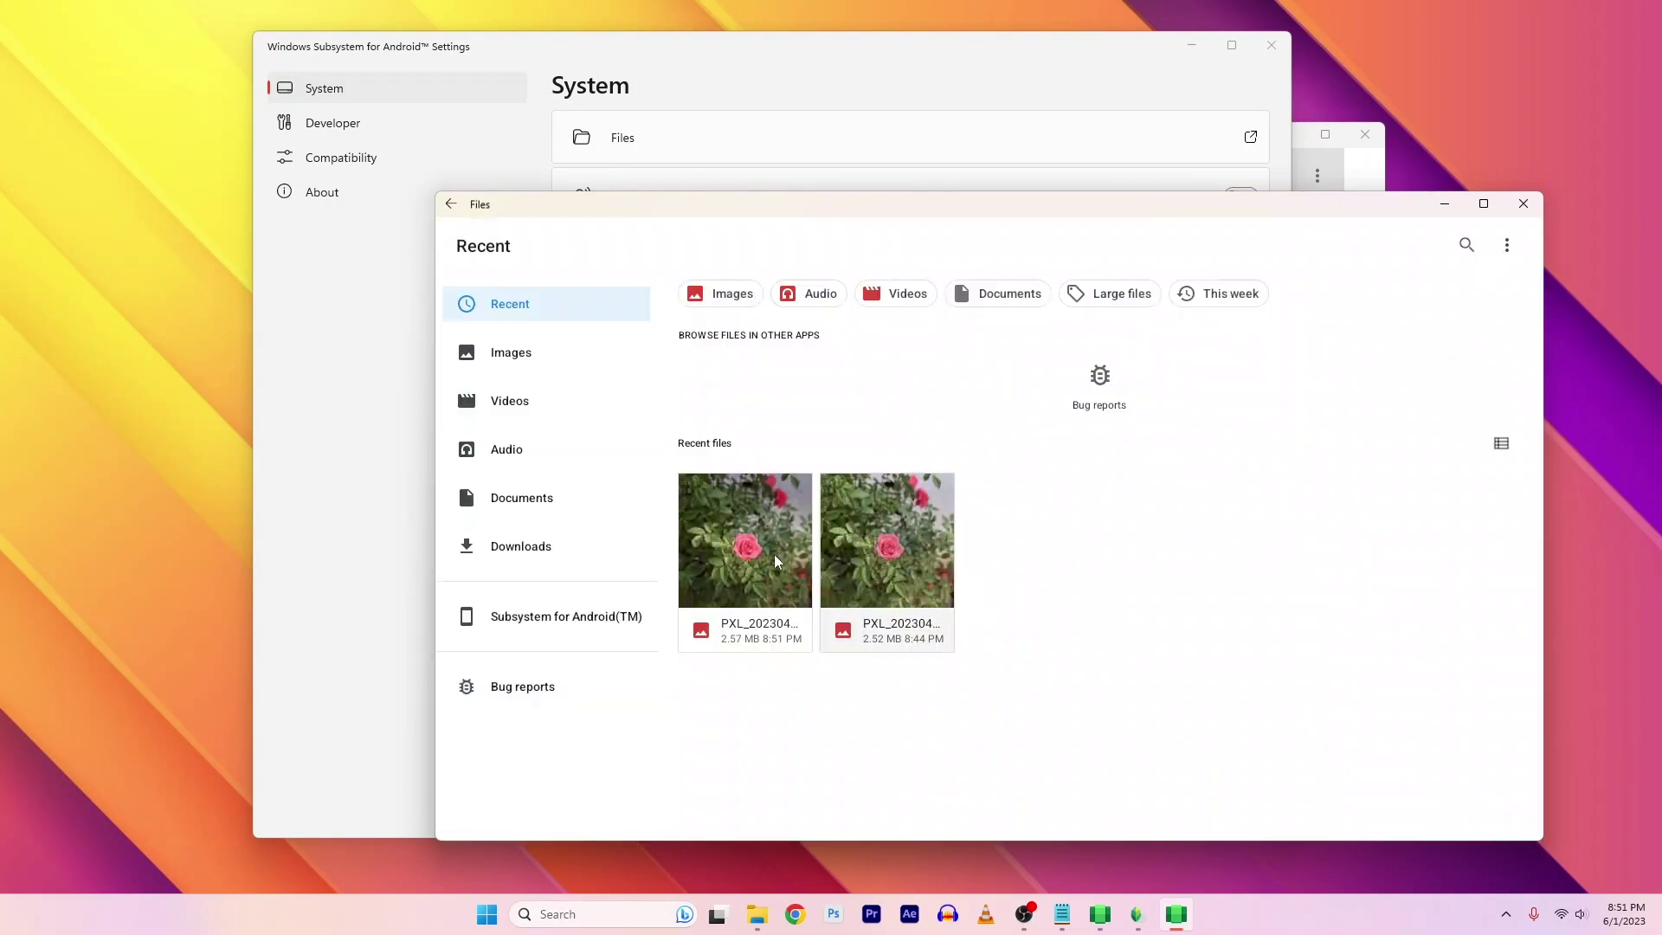
key(super)
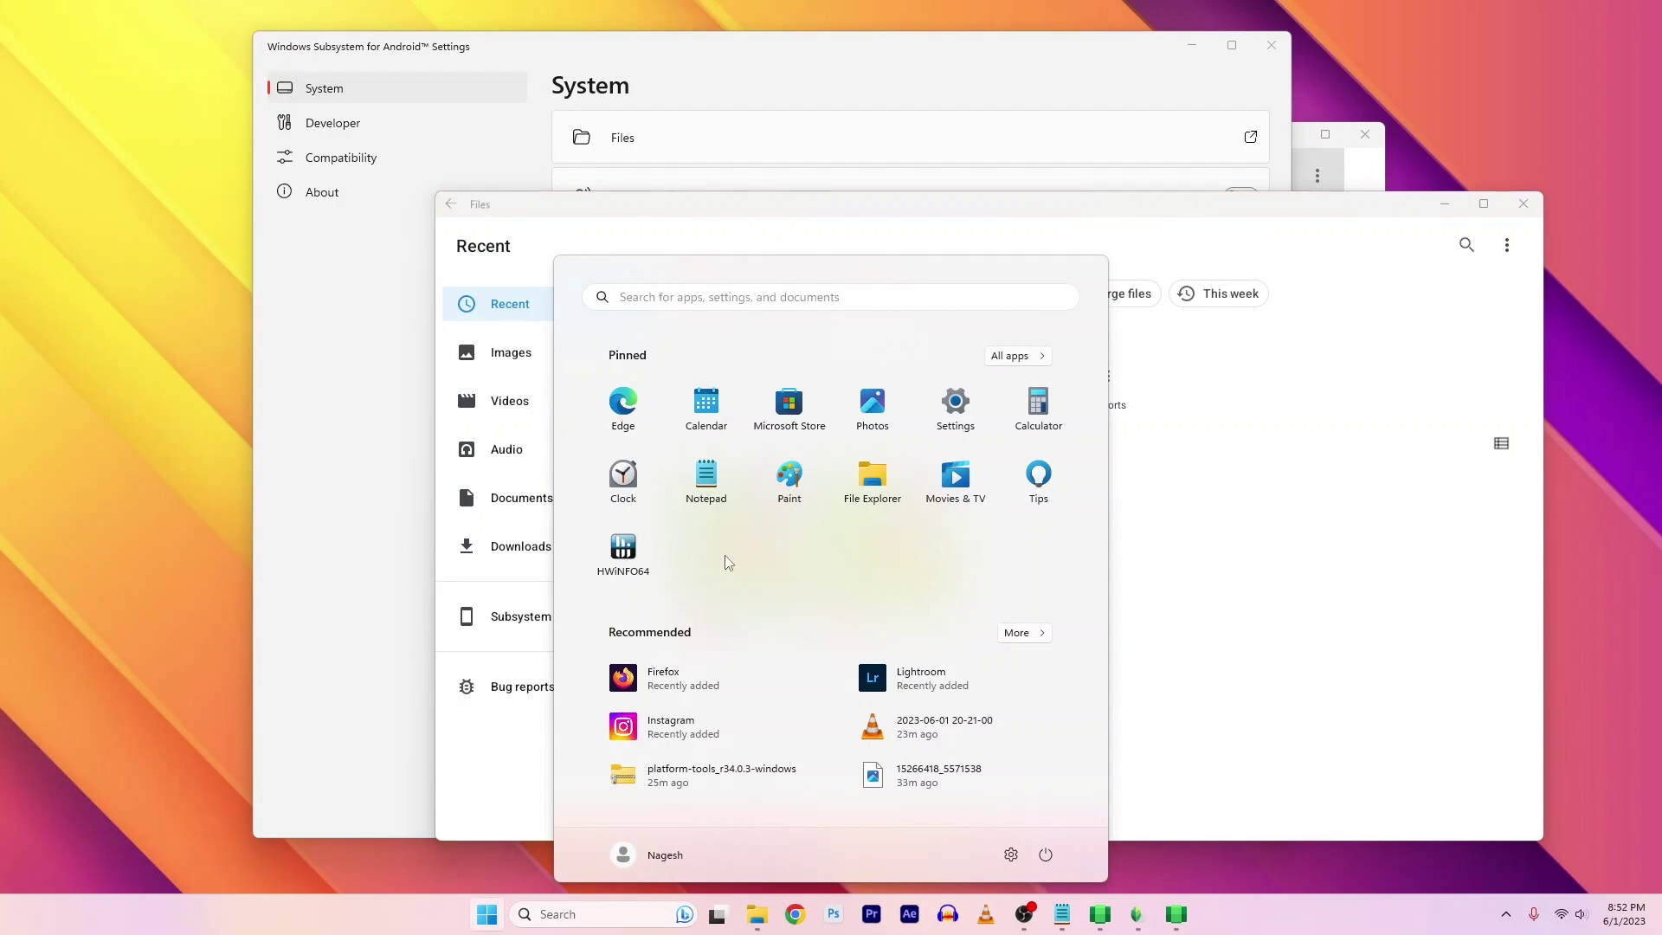
key(Escape)
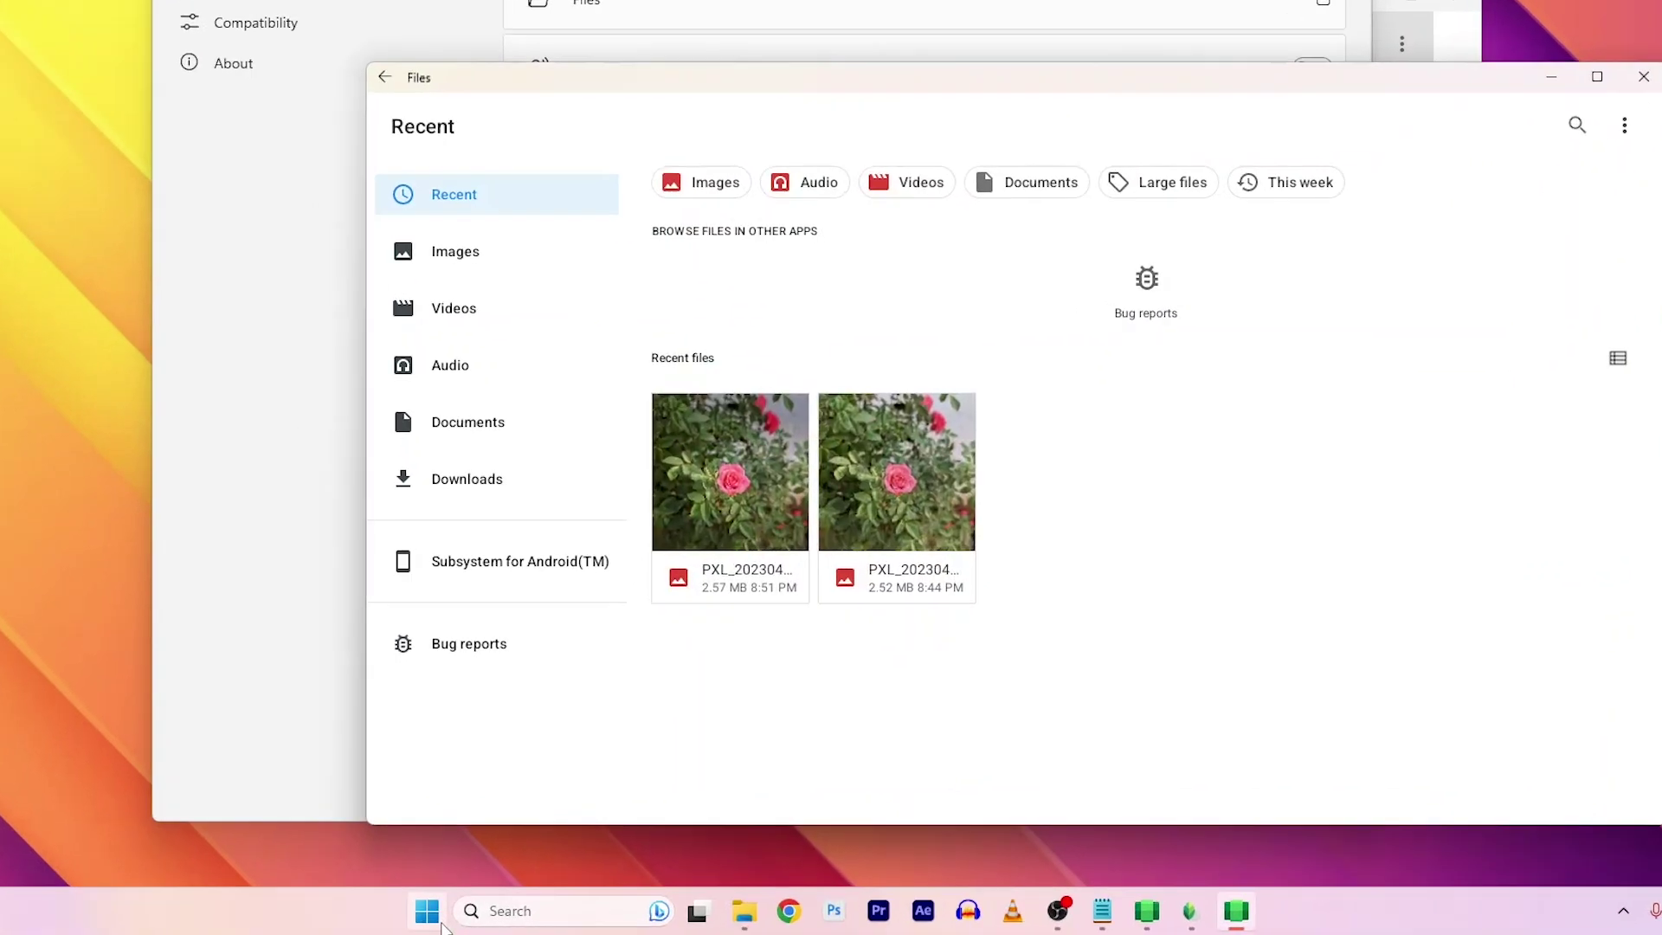
Launch Firefox and sign in to the Google account
click(439, 920)
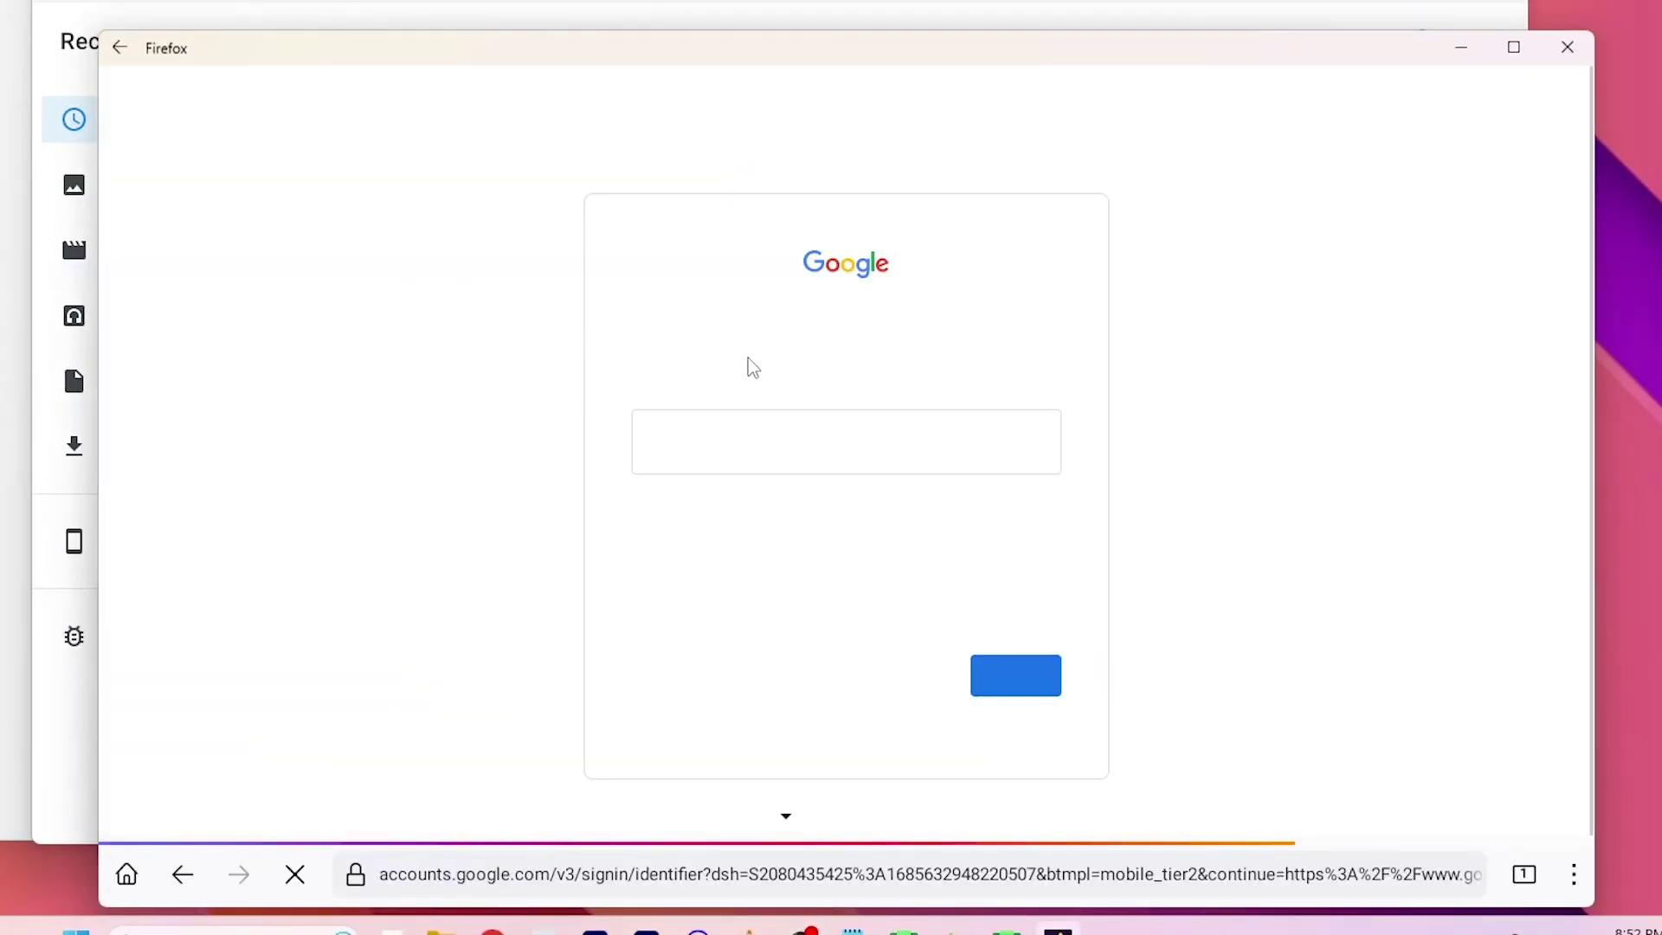
click(709, 441)
text(navedits24)
click(1013, 673)
click(1027, 657)
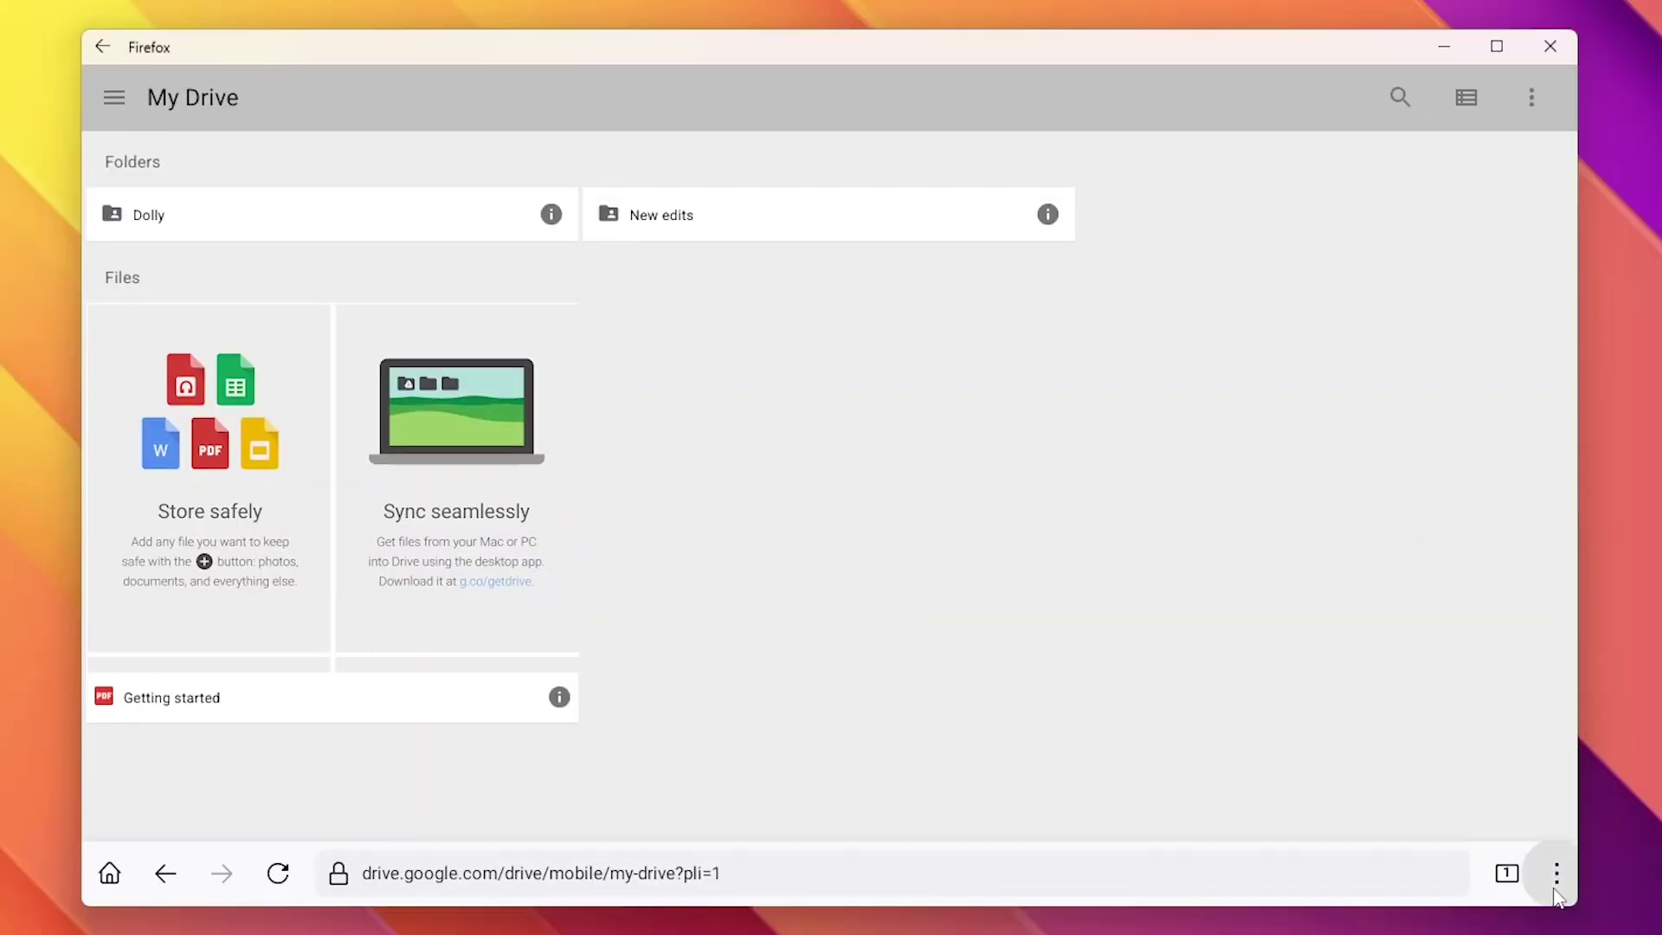
Switch Drive to the desktop site and upload the -01.jpeg rose photo
click(1556, 875)
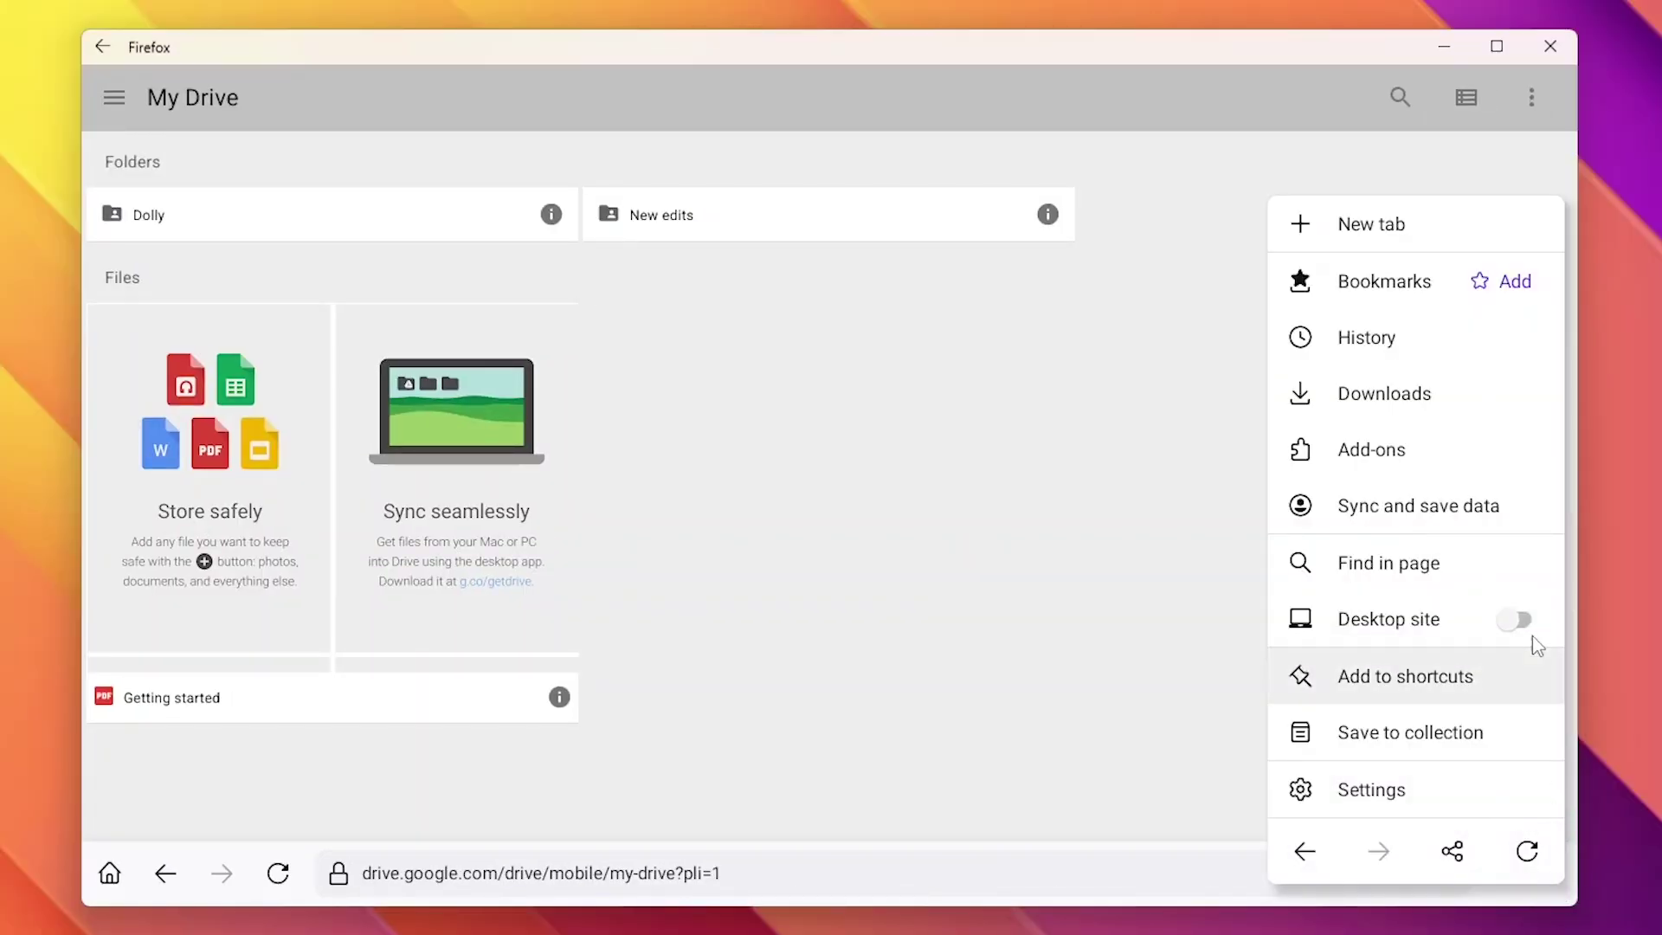
click(1513, 619)
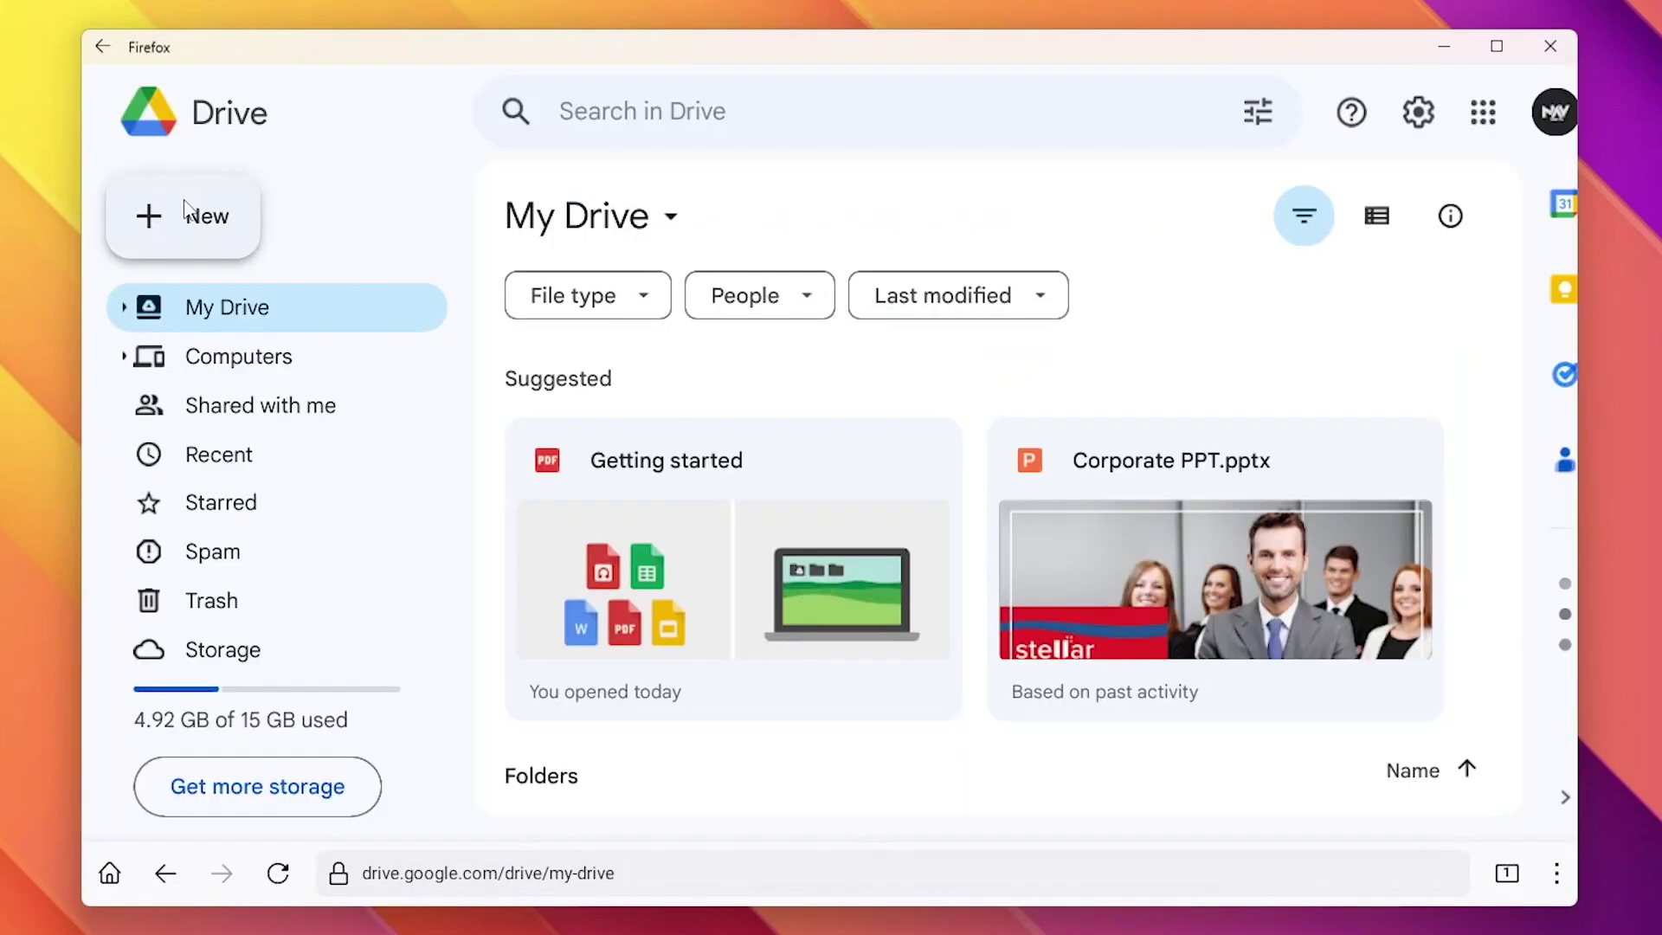
click(215, 212)
click(216, 275)
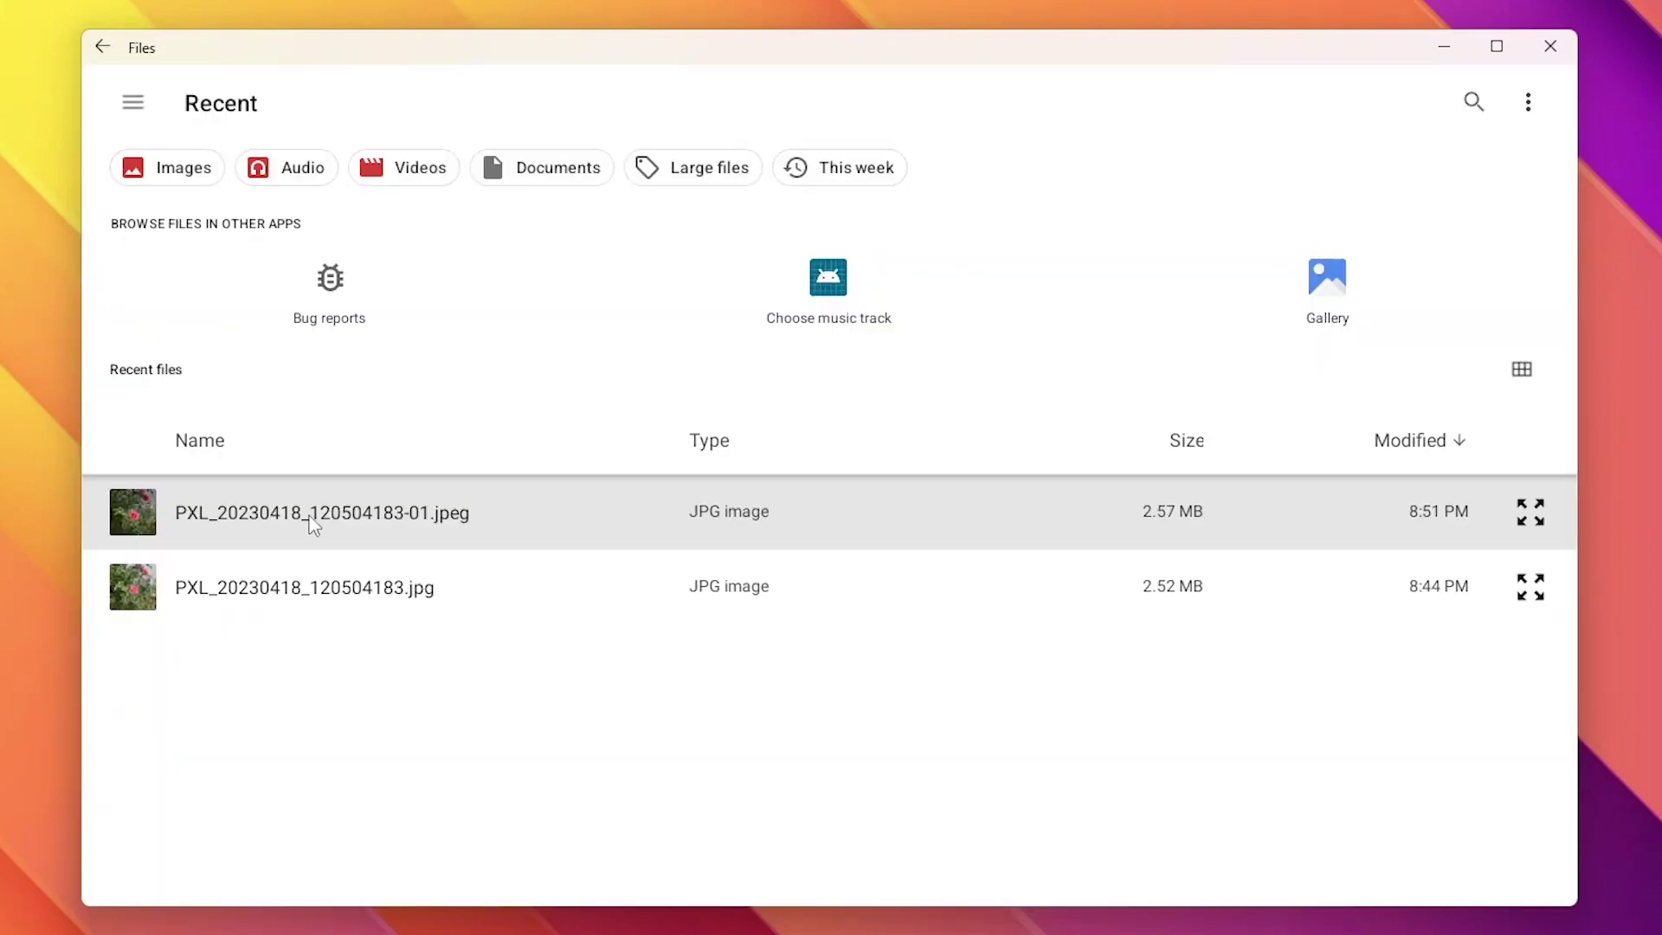
click(311, 518)
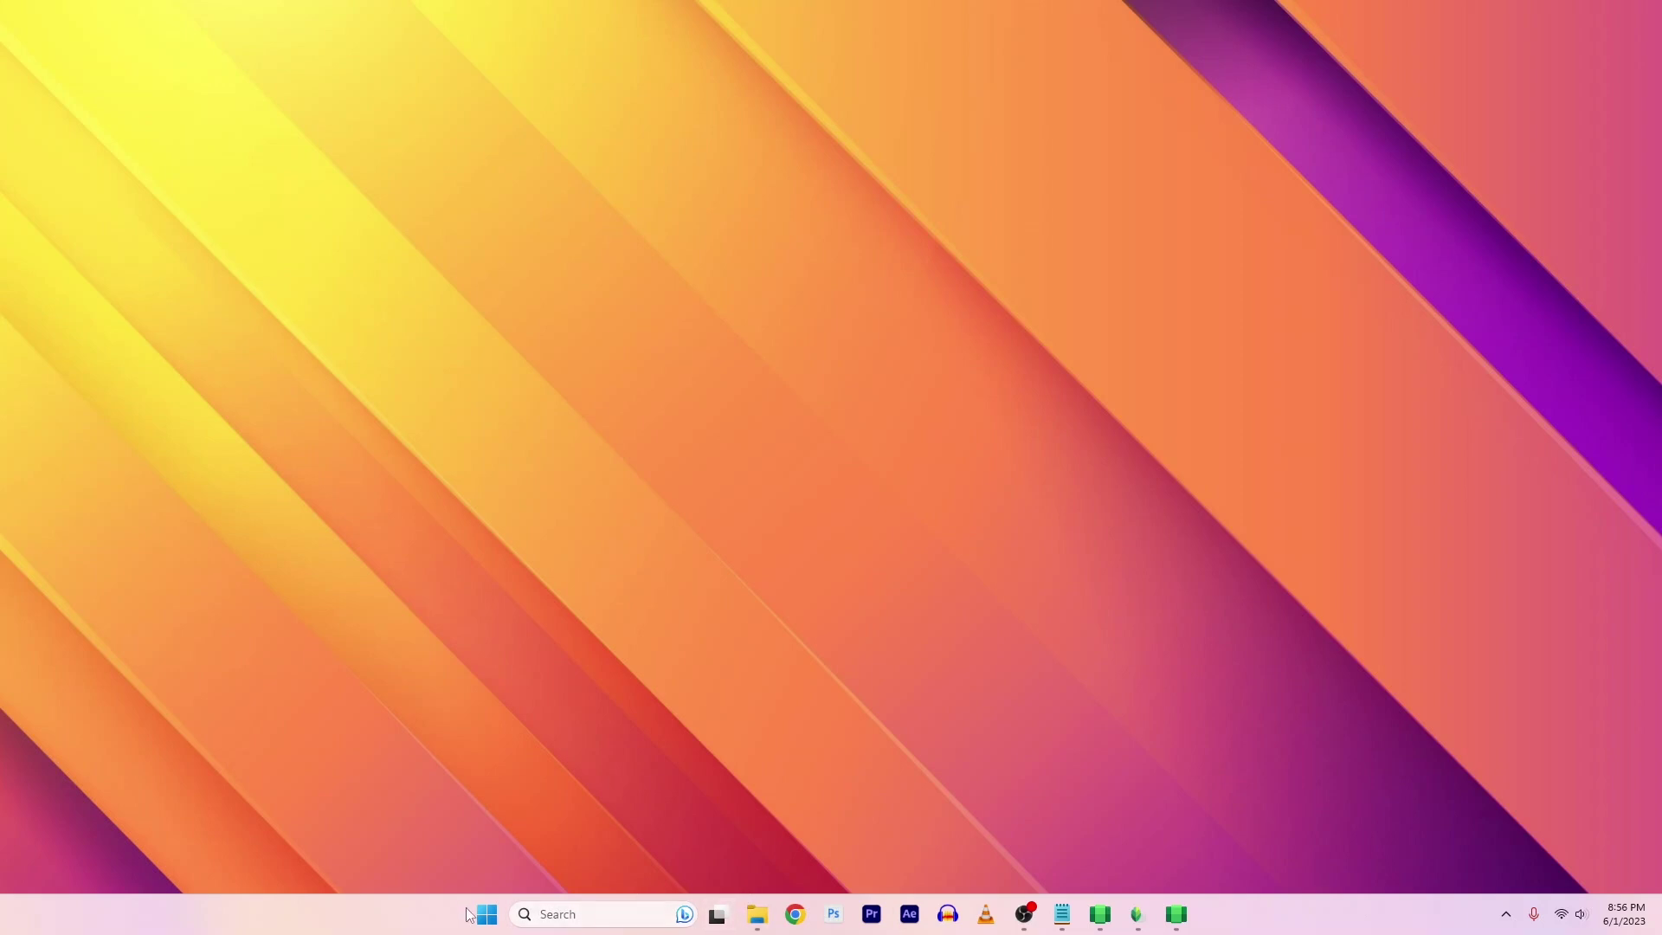
Launch Lightroom, open All Photos and set Highlights 9 and Contrast 13
click(483, 915)
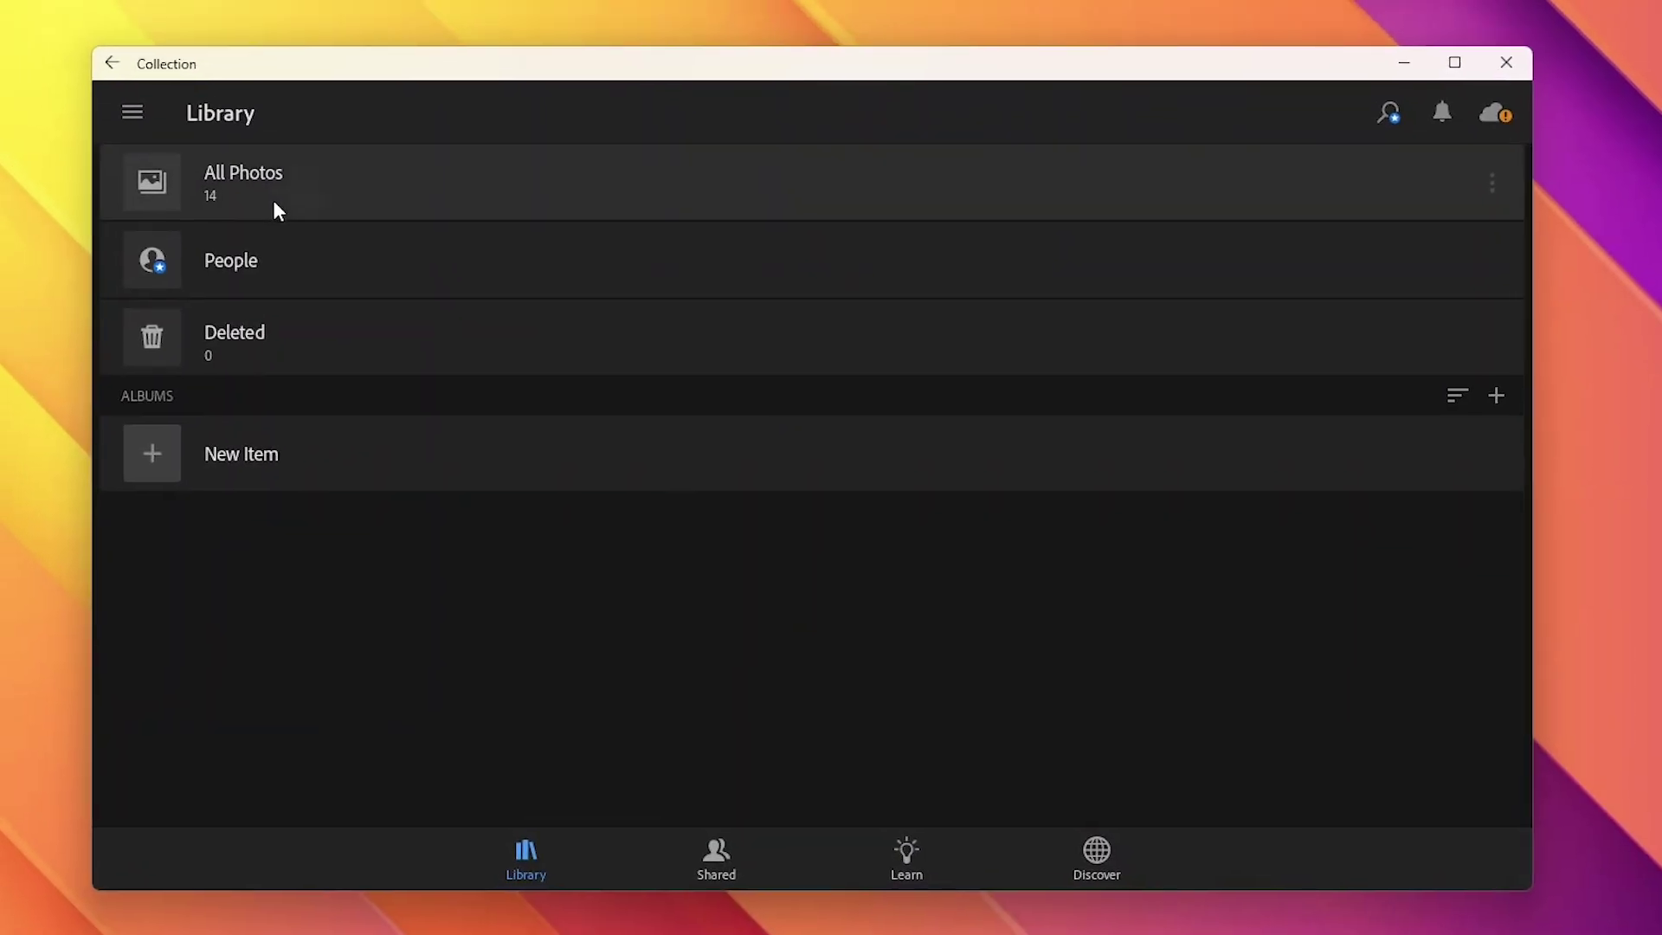
click(272, 209)
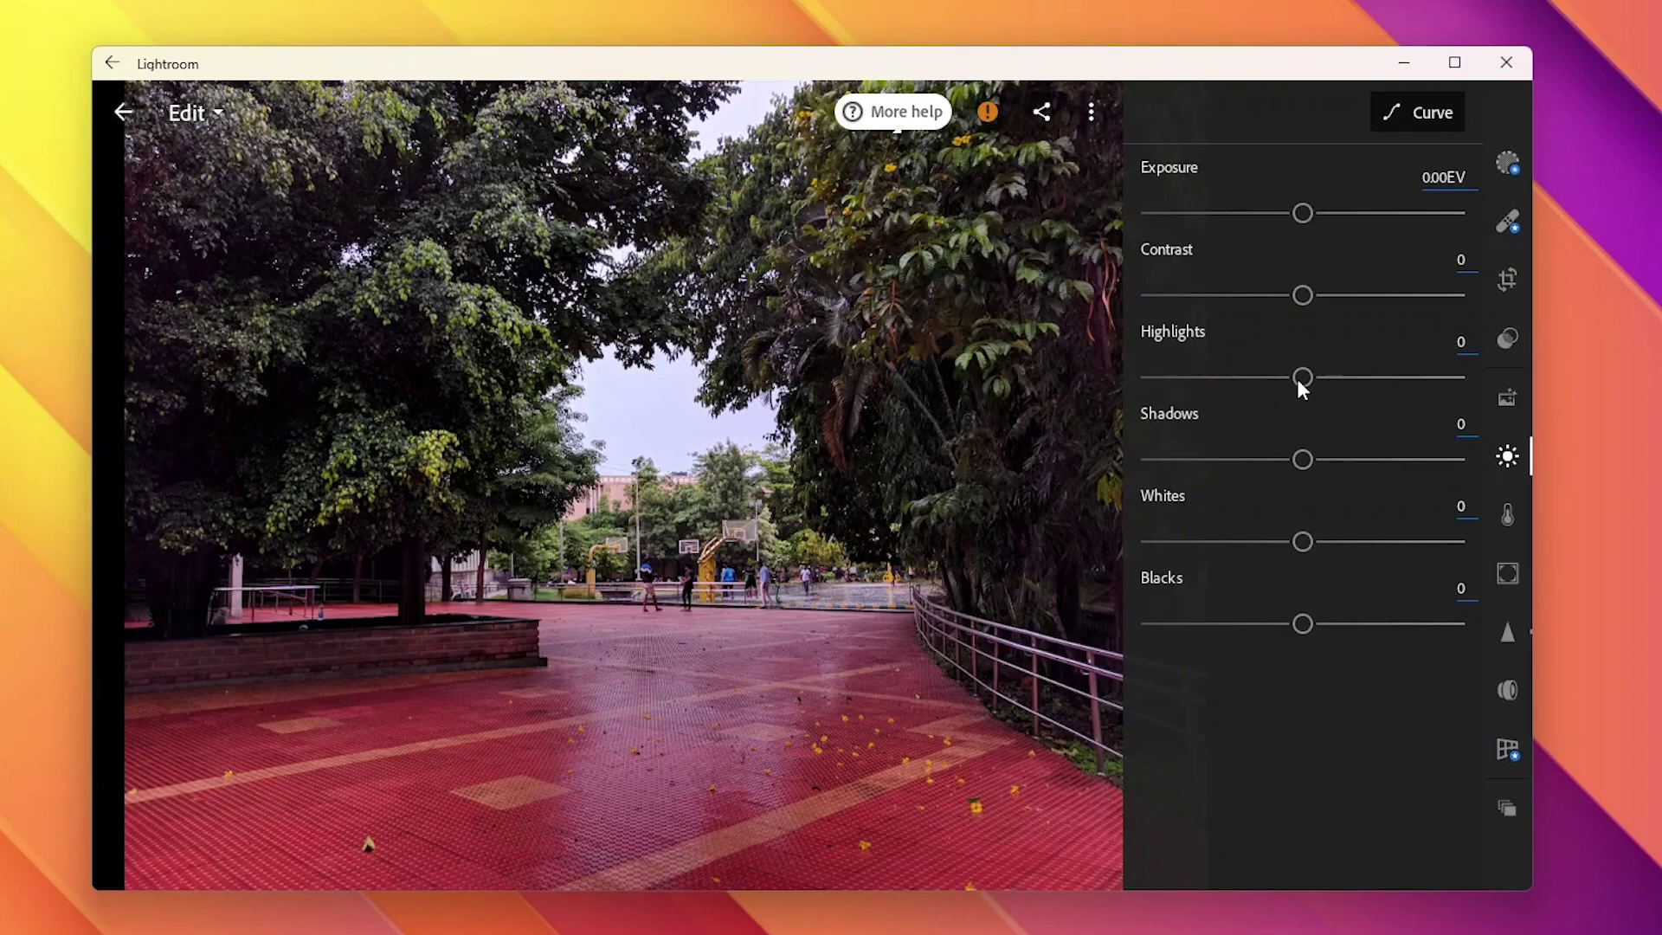
mouse_move(1298, 378)
mouse_down()
mouse_move(1352, 381)
mouse_move(1319, 377)
mouse_up()
drag(1319, 295, 1481, 277)
Shift a colour range's hue and raise its luminance and saturation in Color Mixer
click(1401, 116)
click(1364, 168)
mouse_move(1353, 261)
mouse_down()
mouse_move(1396, 266)
mouse_move(1244, 261)
mouse_up()
drag(1351, 424, 1373, 424)
drag(1350, 343, 1411, 343)
click(1413, 164)
Tint the shadows blue in Color Grading, then close the edit panel and Lightroom
click(1442, 116)
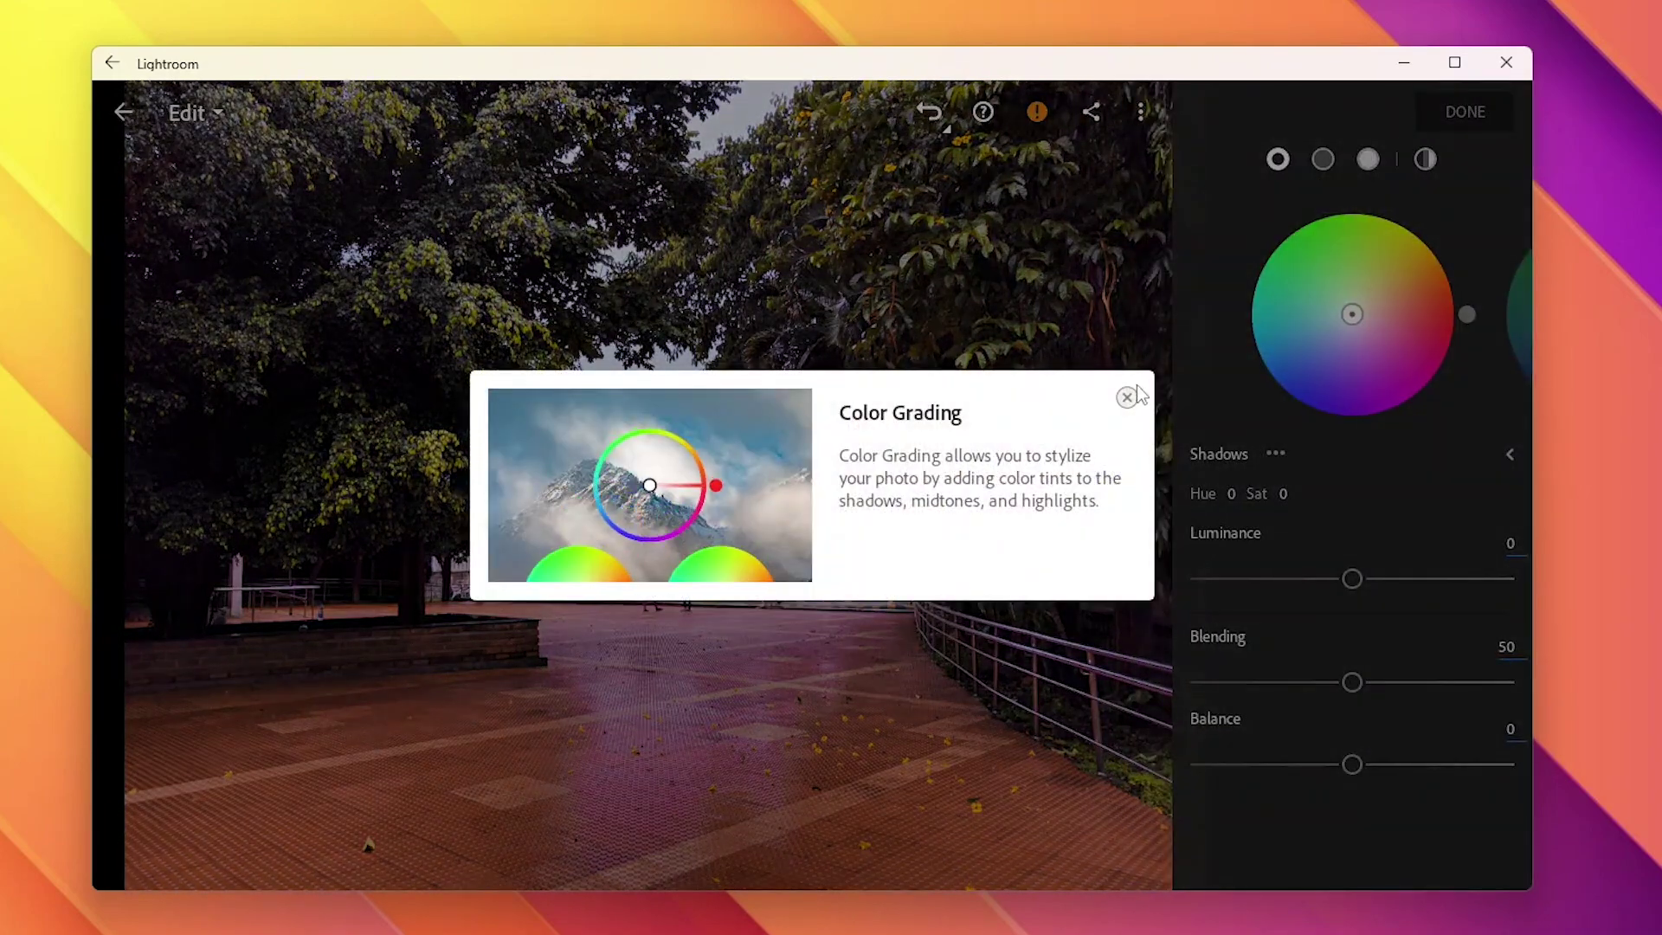
click(1127, 398)
click(1369, 284)
drag(1368, 283, 1356, 307)
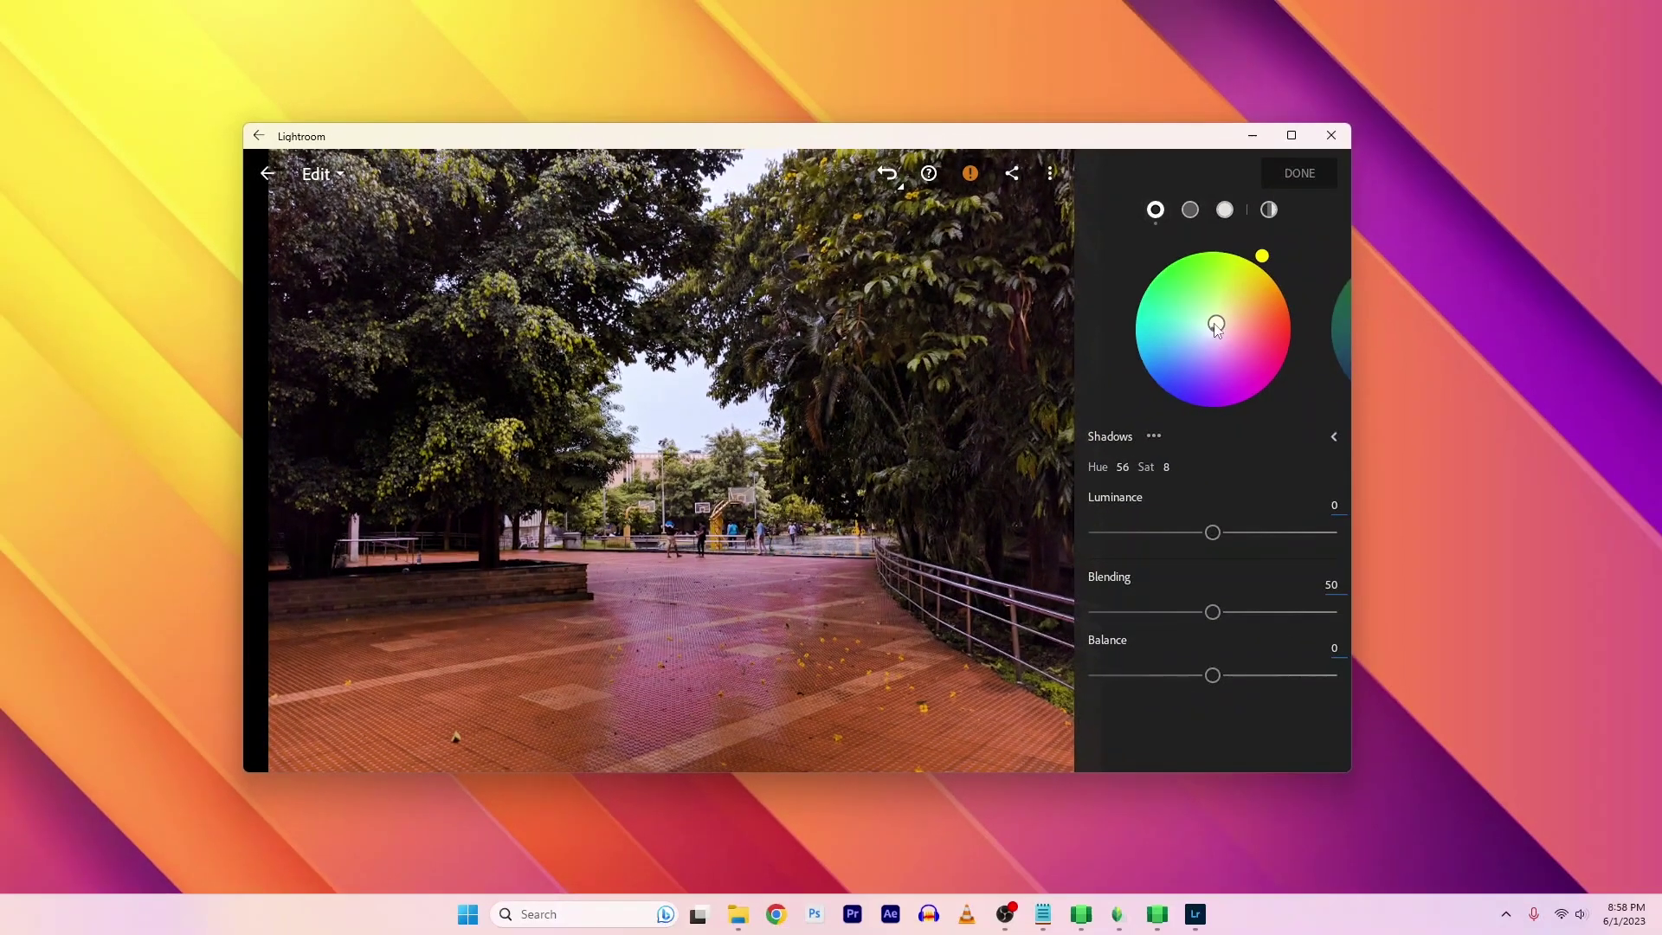
drag(1212, 330, 1205, 339)
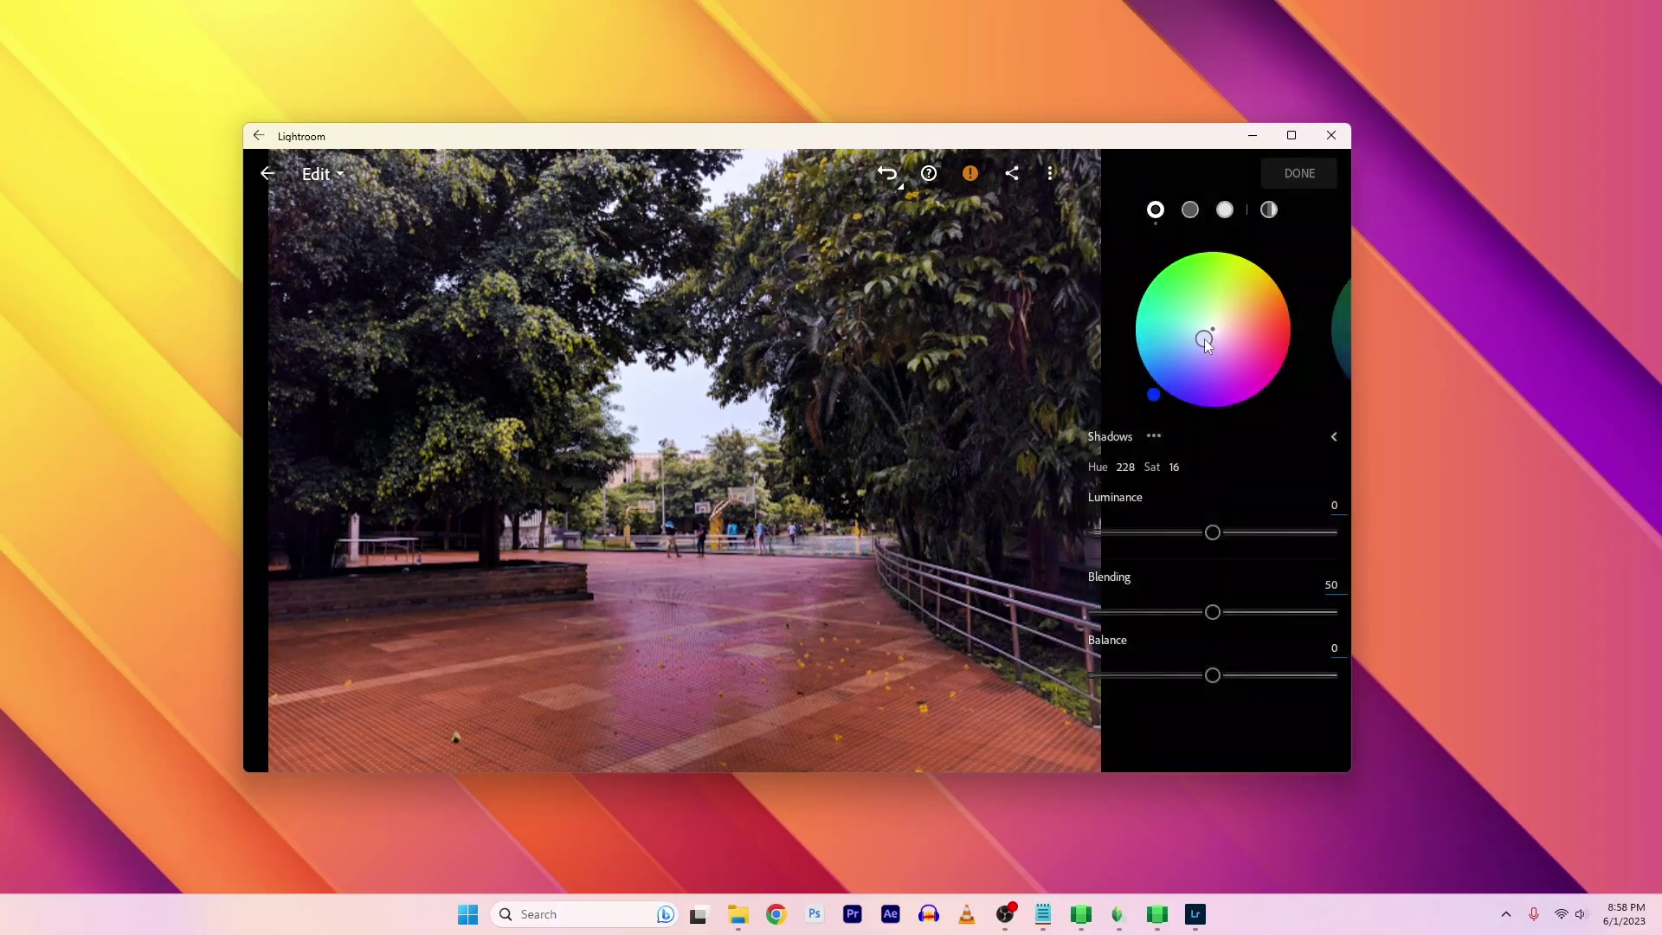
click(1300, 172)
click(1332, 442)
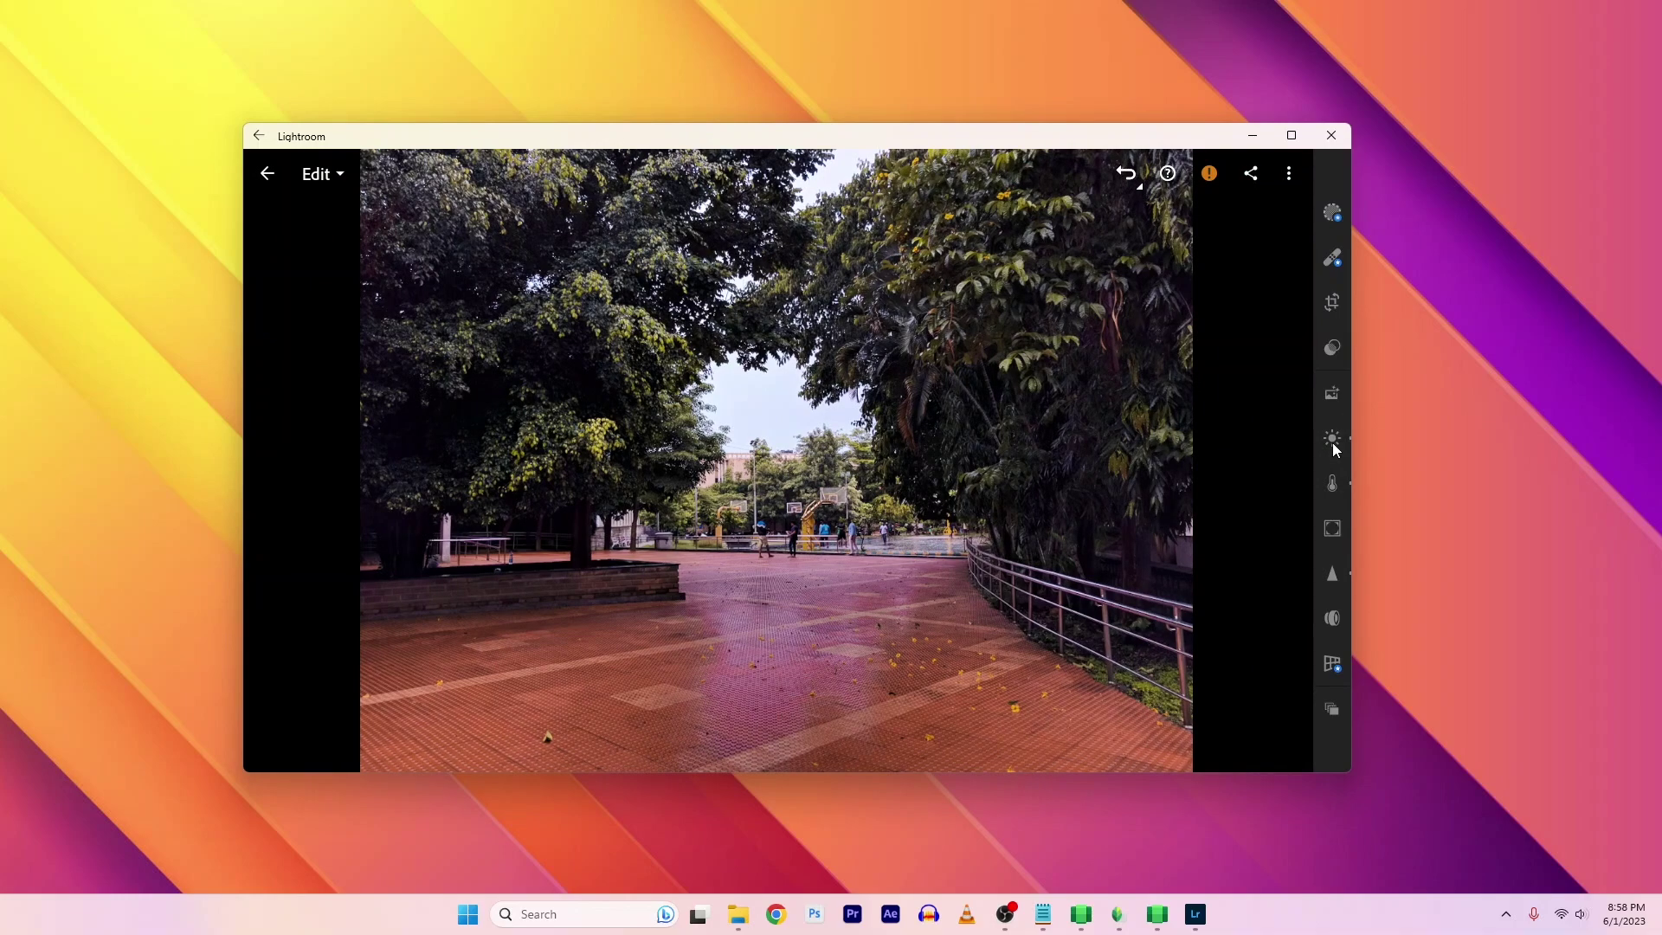
click(1331, 135)
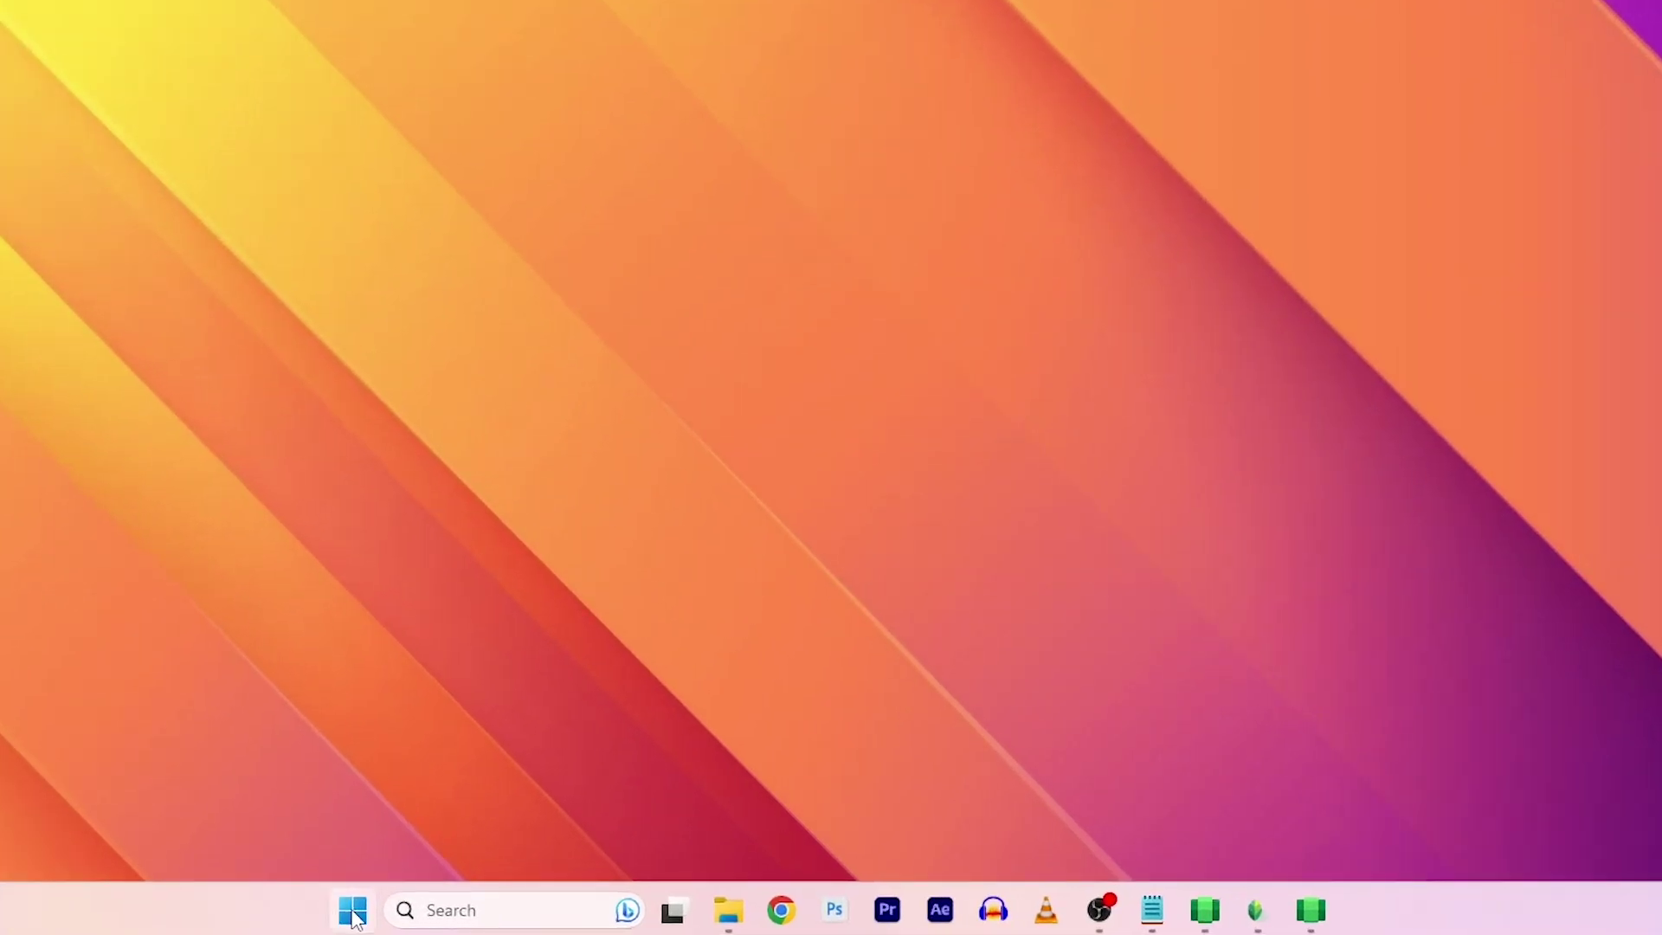
Uninstall Instagram from the Start menu's Recommended list
click(354, 913)
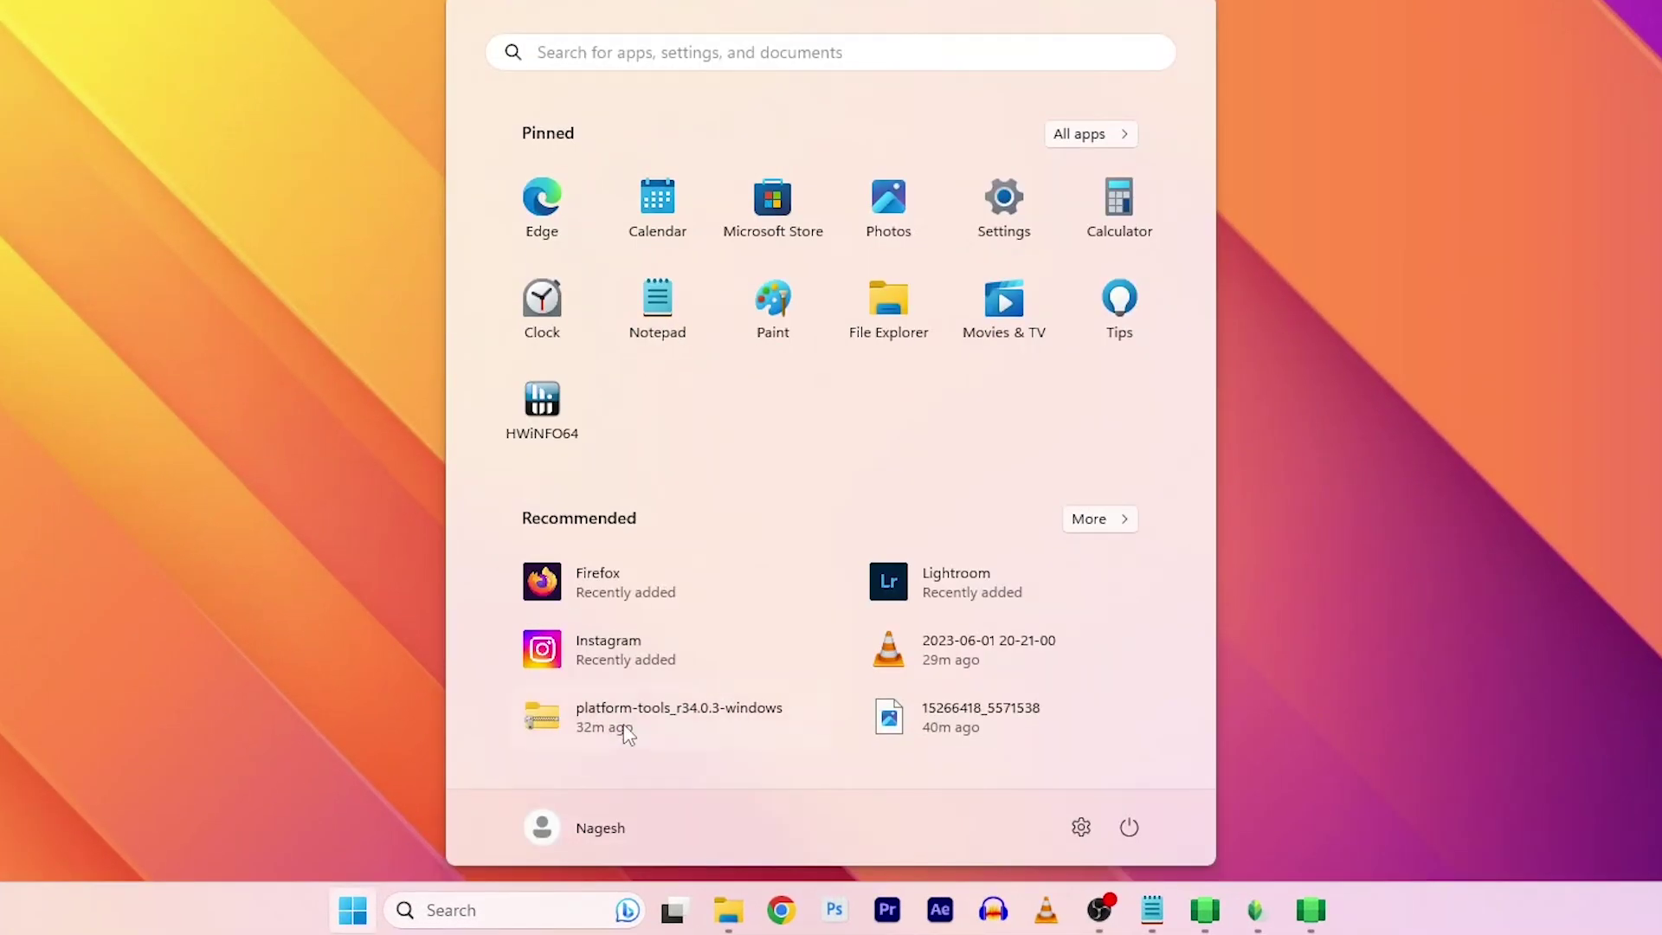
right_click(630, 659)
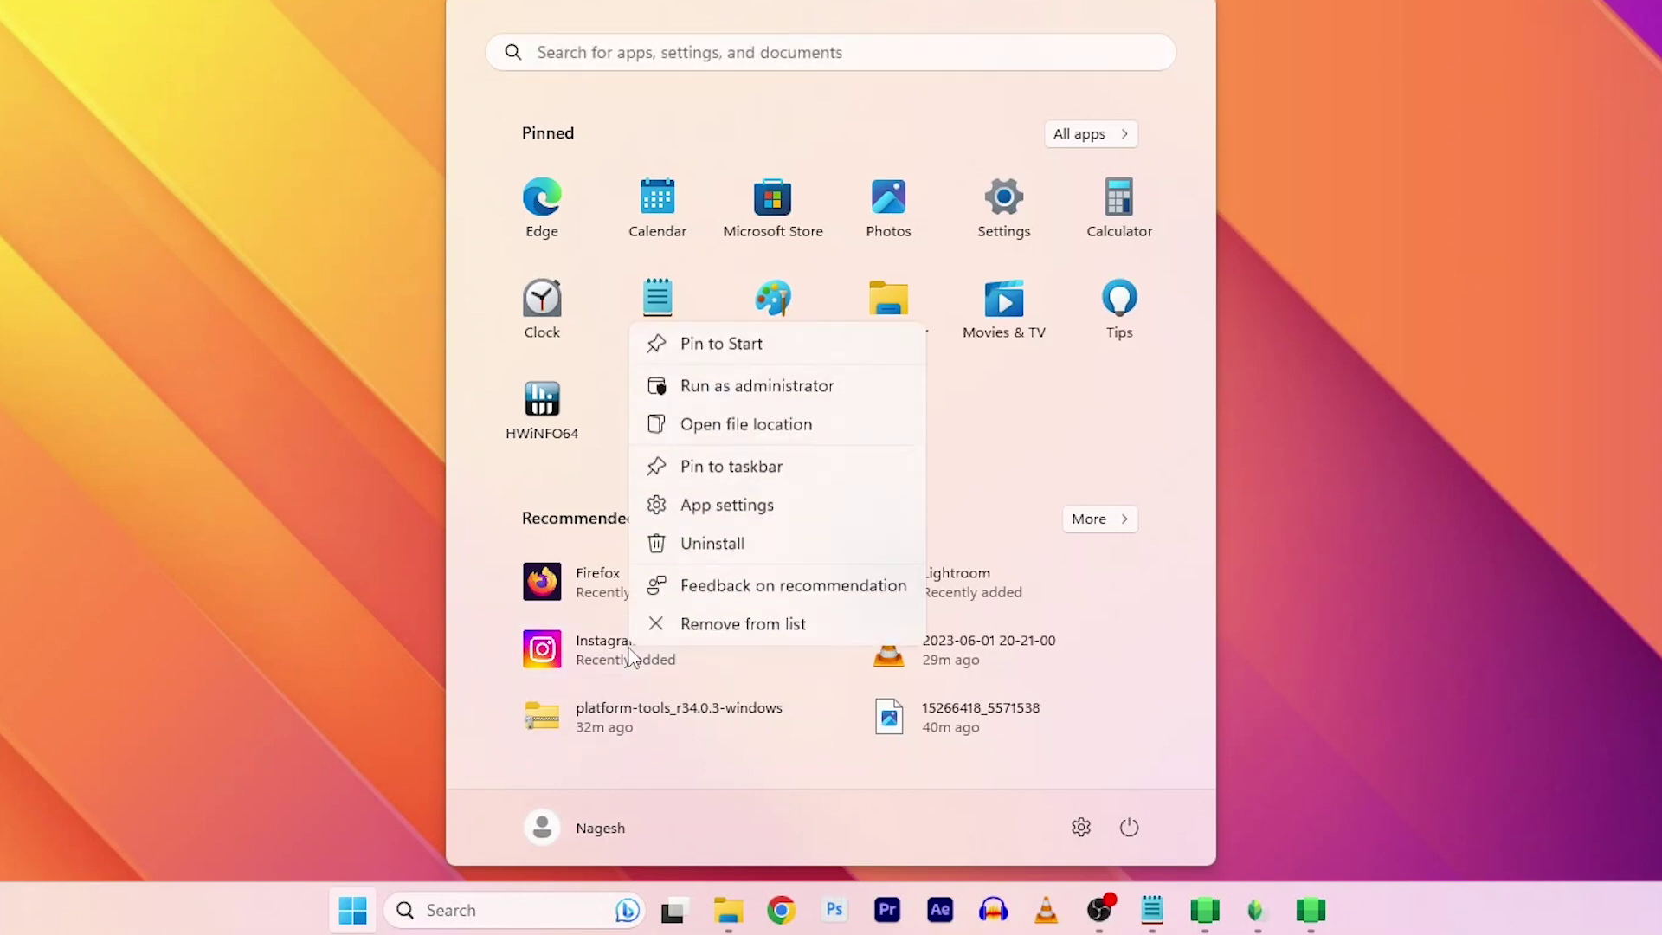
click(702, 546)
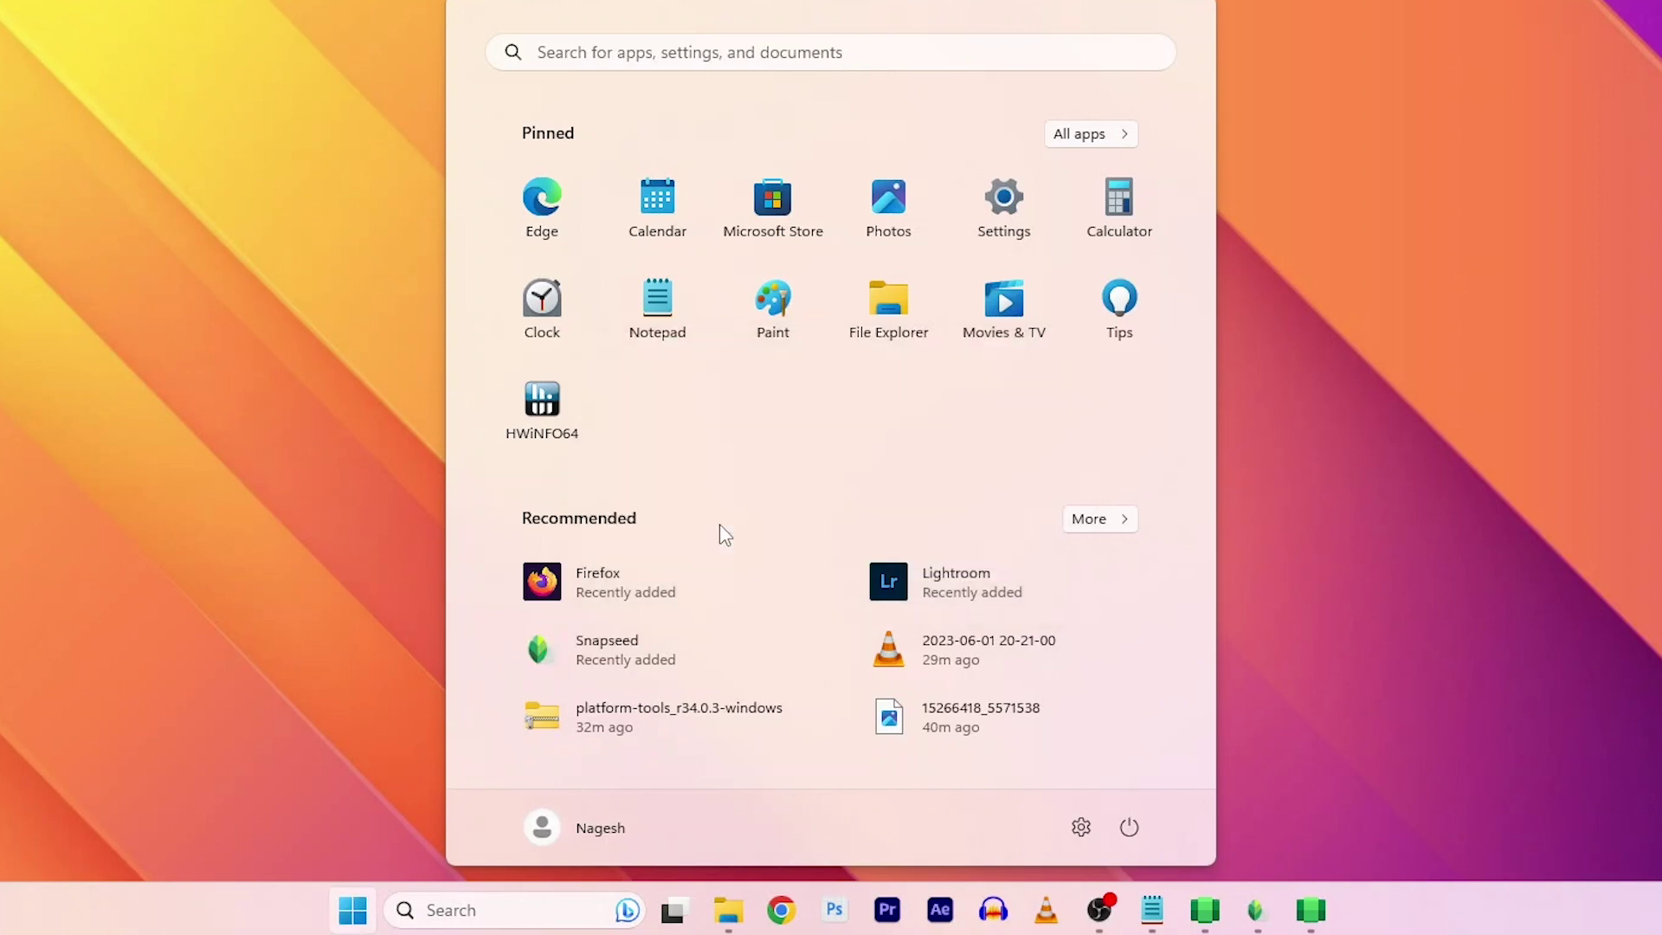